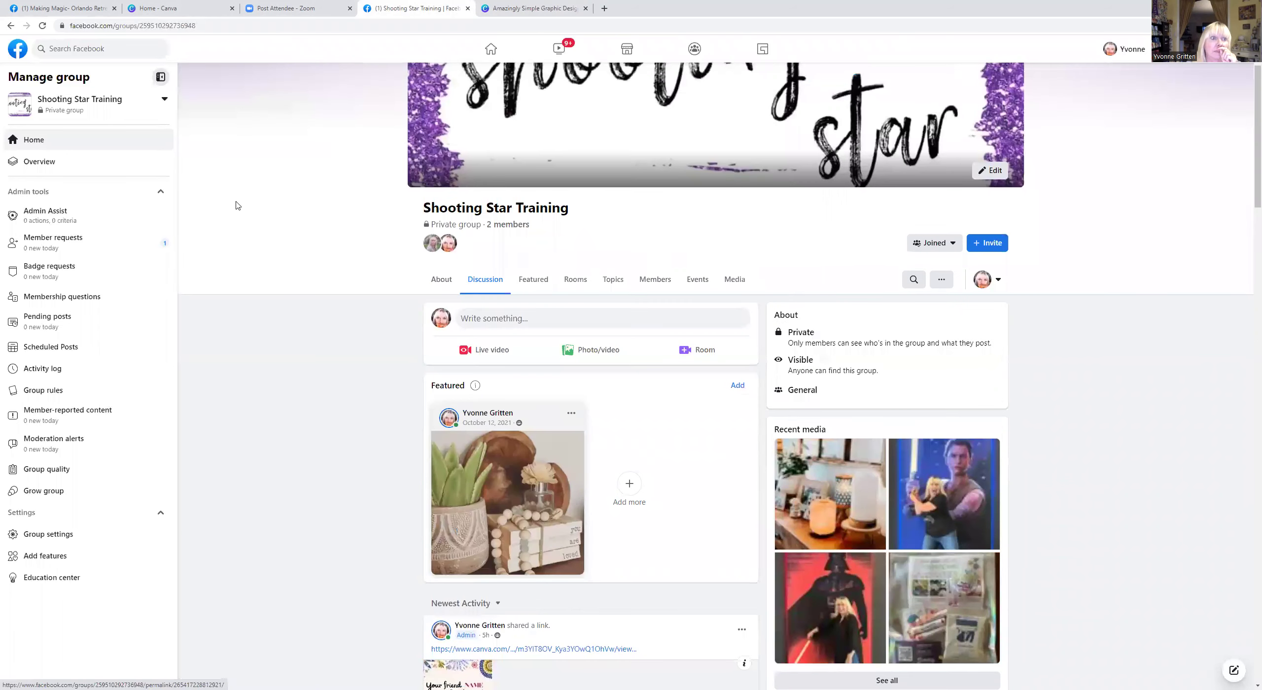
Switch to the Making Magic- Orlando Retreat group tab showing its 'party' search results.
left_click(65, 9)
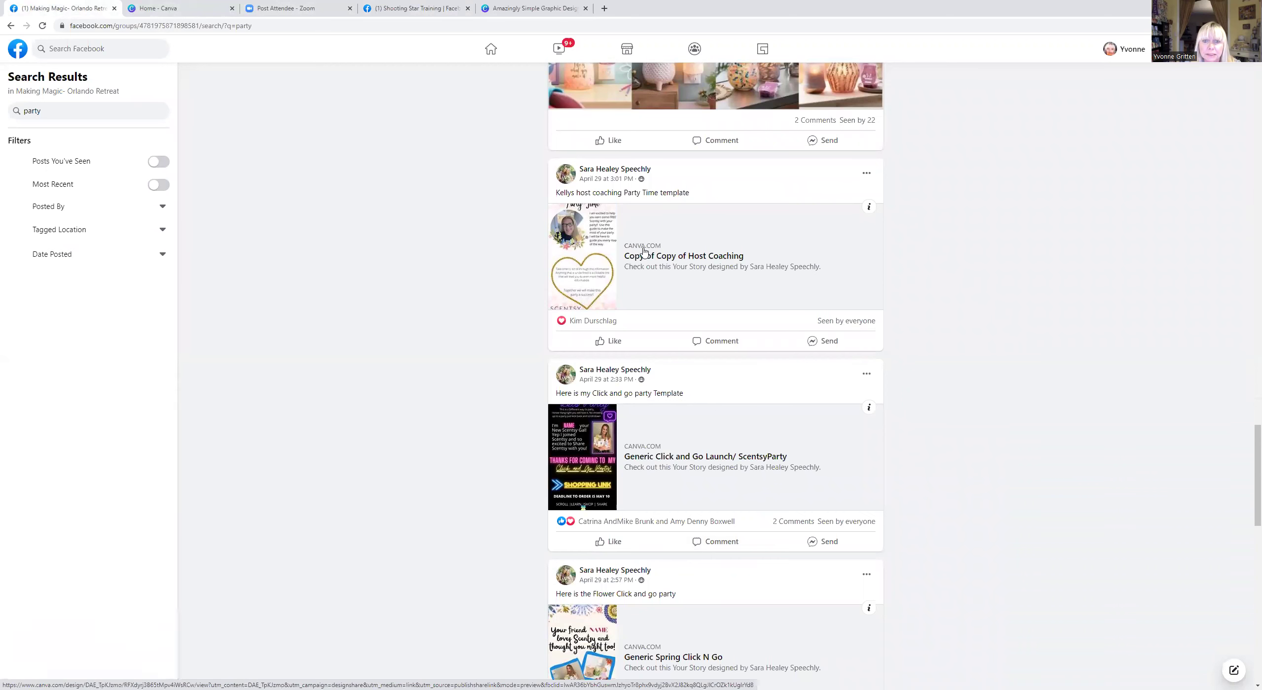
Open the shared Generic Spring Click N Go template link and make an editable Canva copy.
scroll(706, 413, "up", 3)
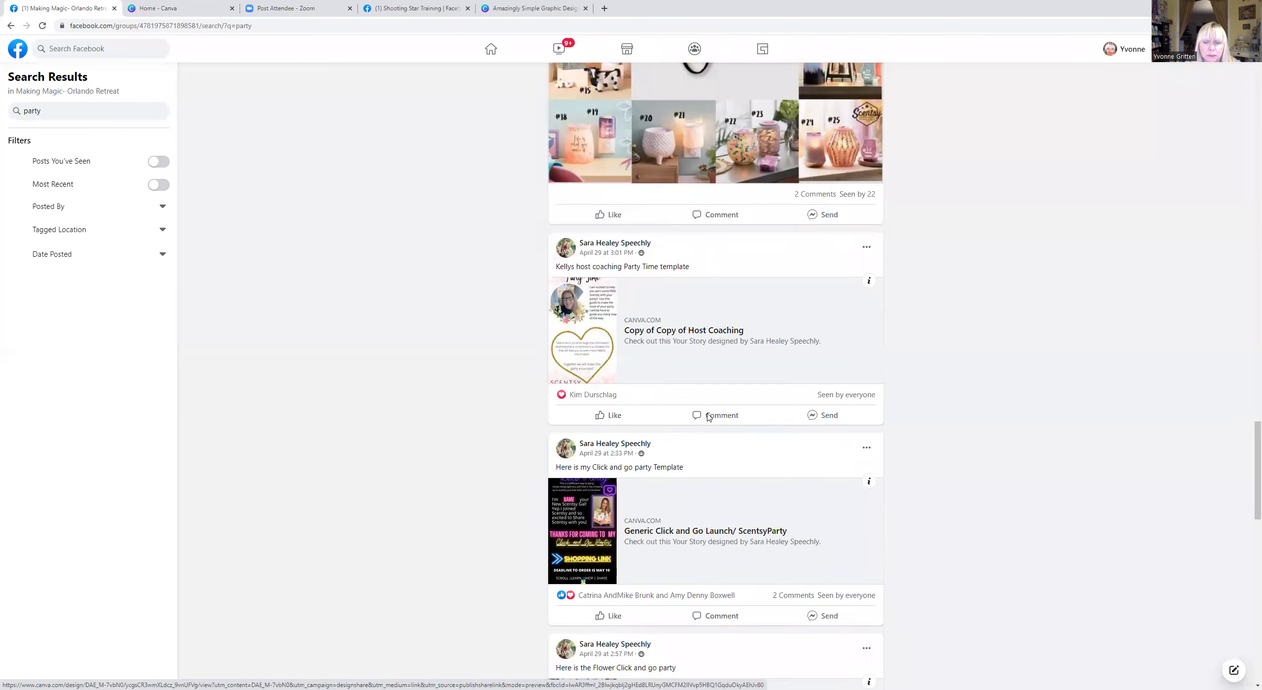
scroll(673, 500, "down", 5)
left_click(635, 504)
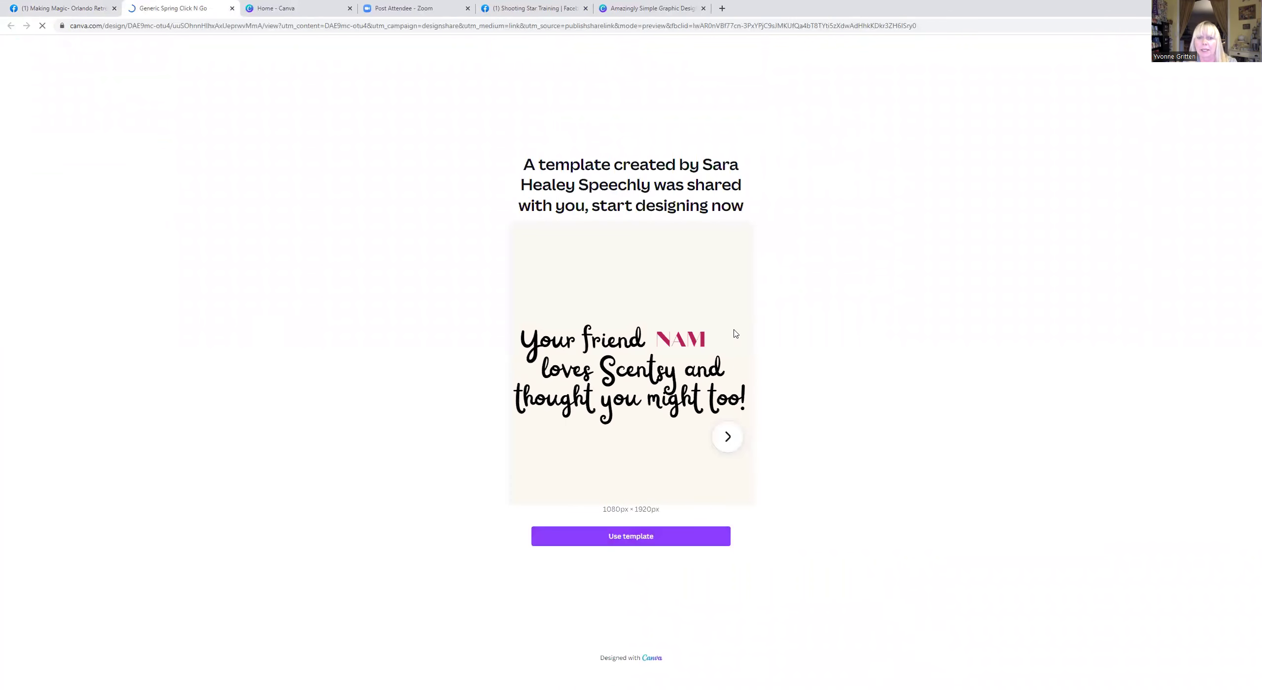
left_click(630, 538)
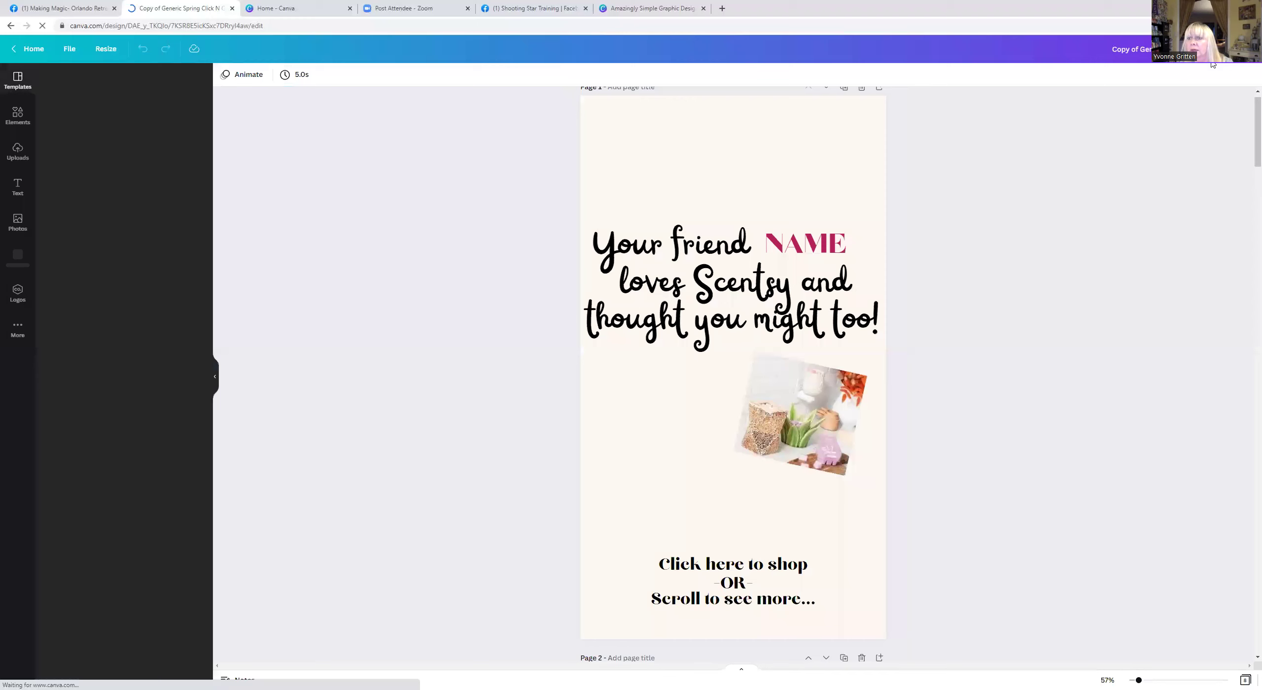
Publish the copied design as a Scrolling-style website and open the site in a new tab.
left_click(1227, 49)
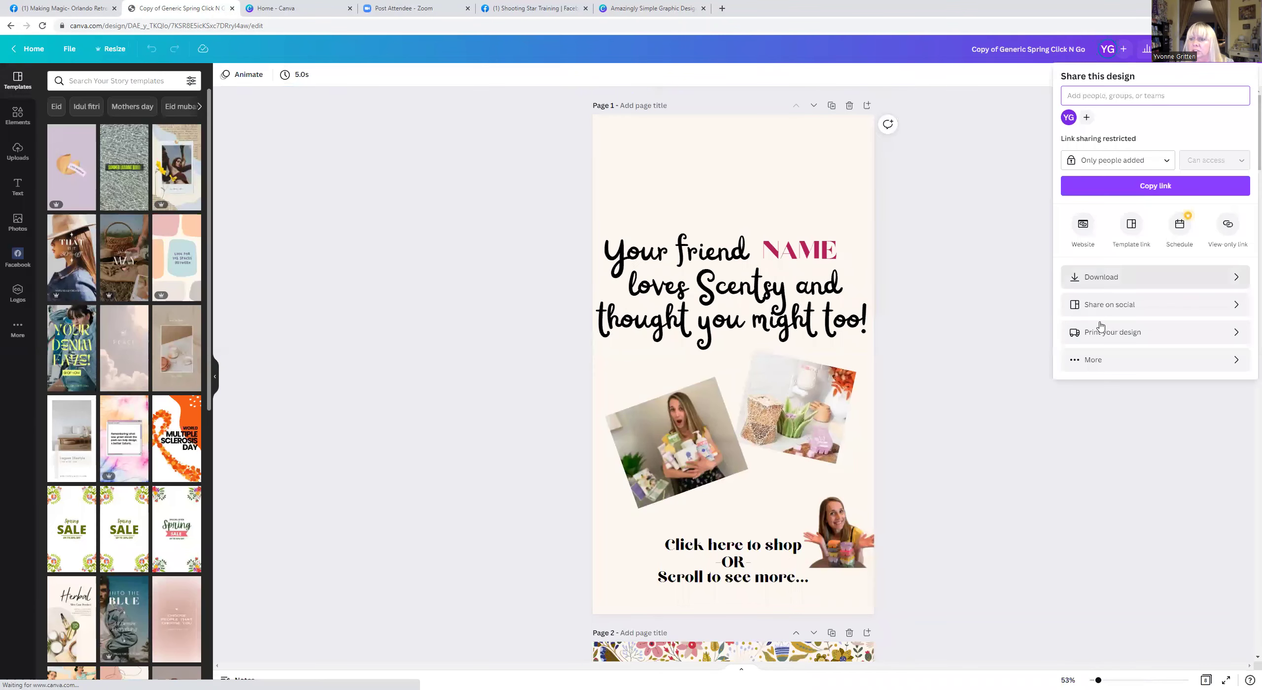
left_click(1085, 228)
left_click(1092, 273)
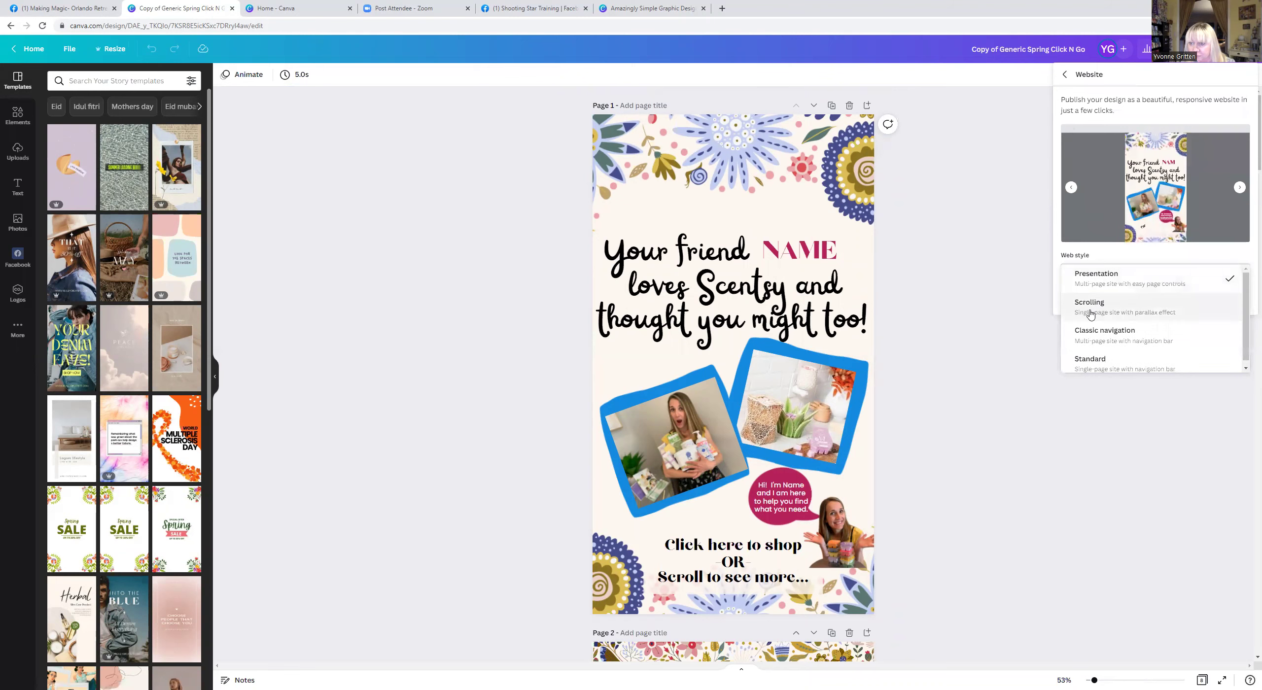
left_click(1091, 310)
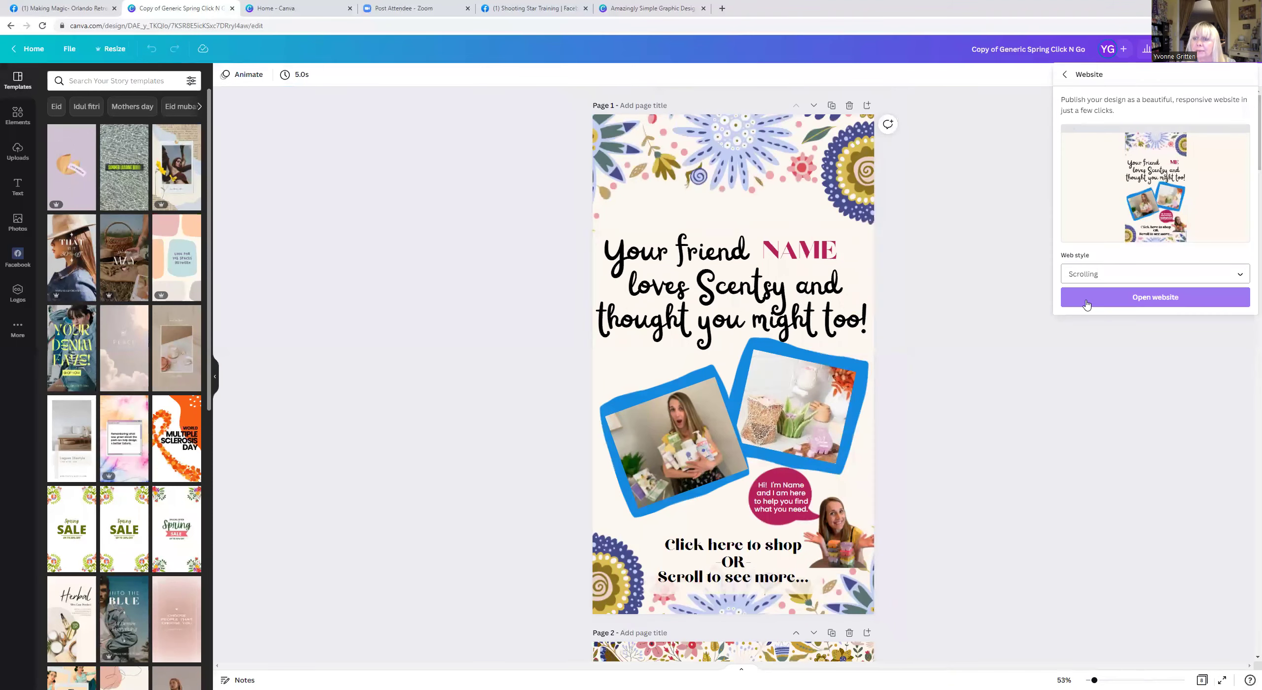
left_click(1087, 300)
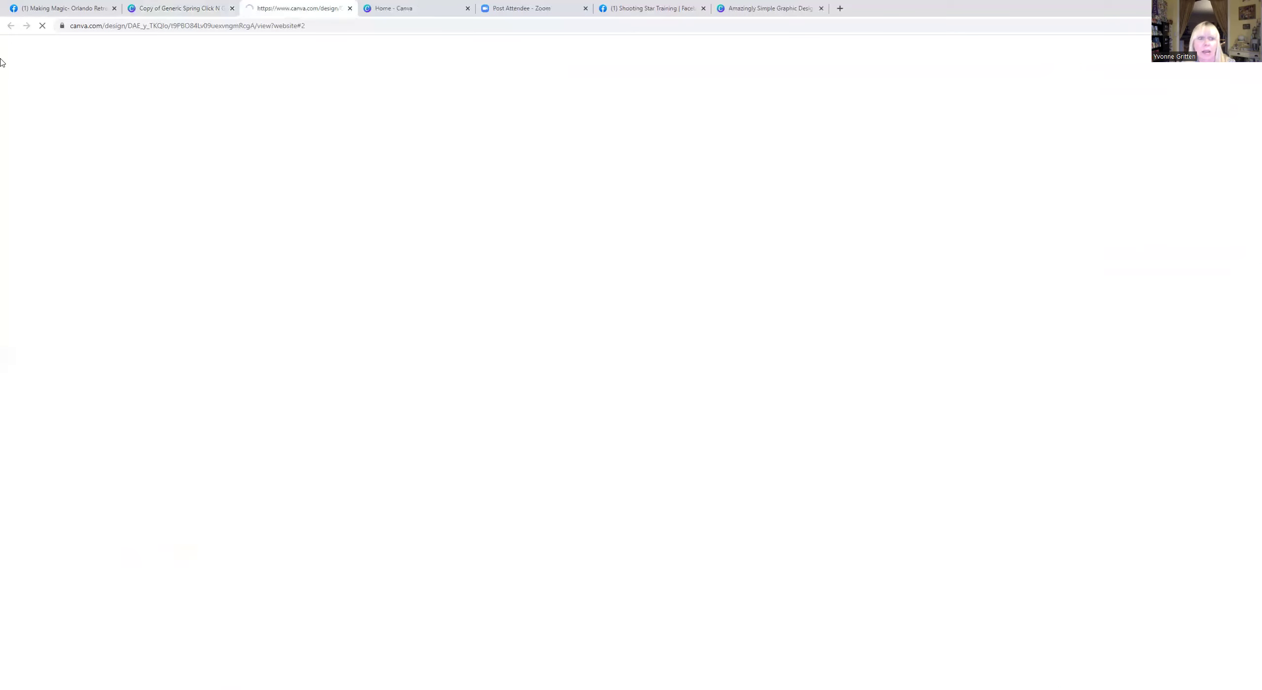
Copy the published website's URL and close the Home - Canva tab.
double_click(80, 26)
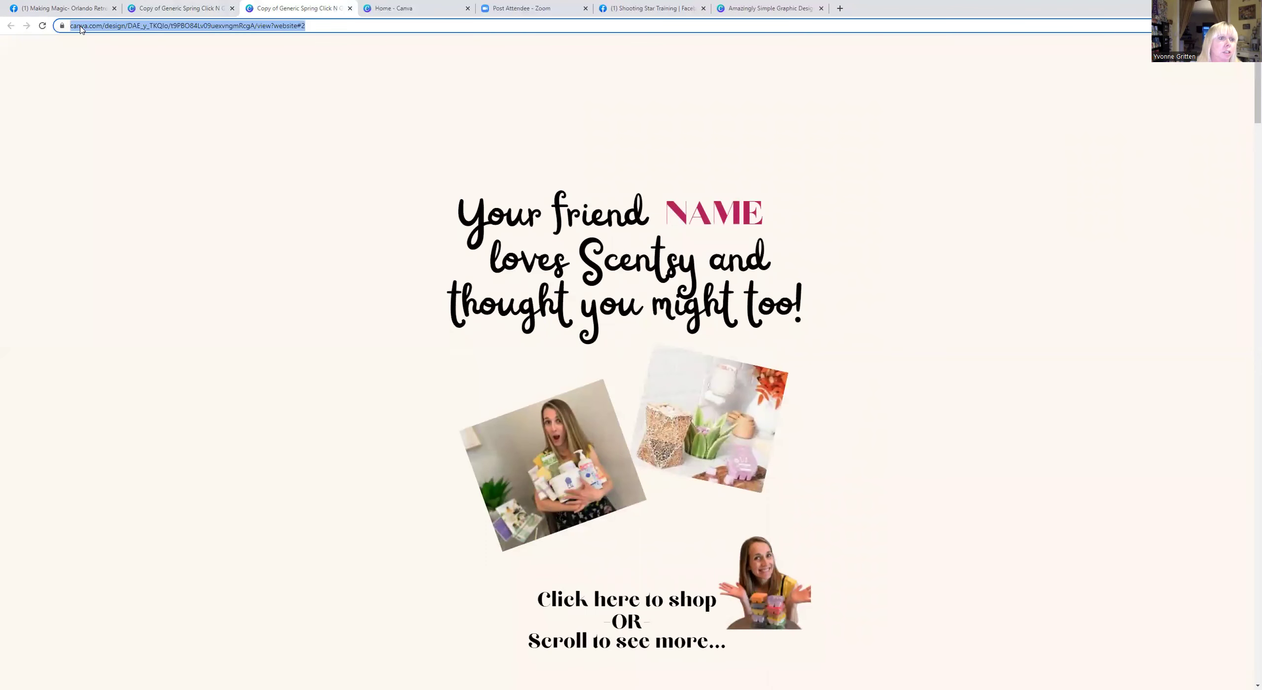
left_click_drag(72, 26, 367, 23)
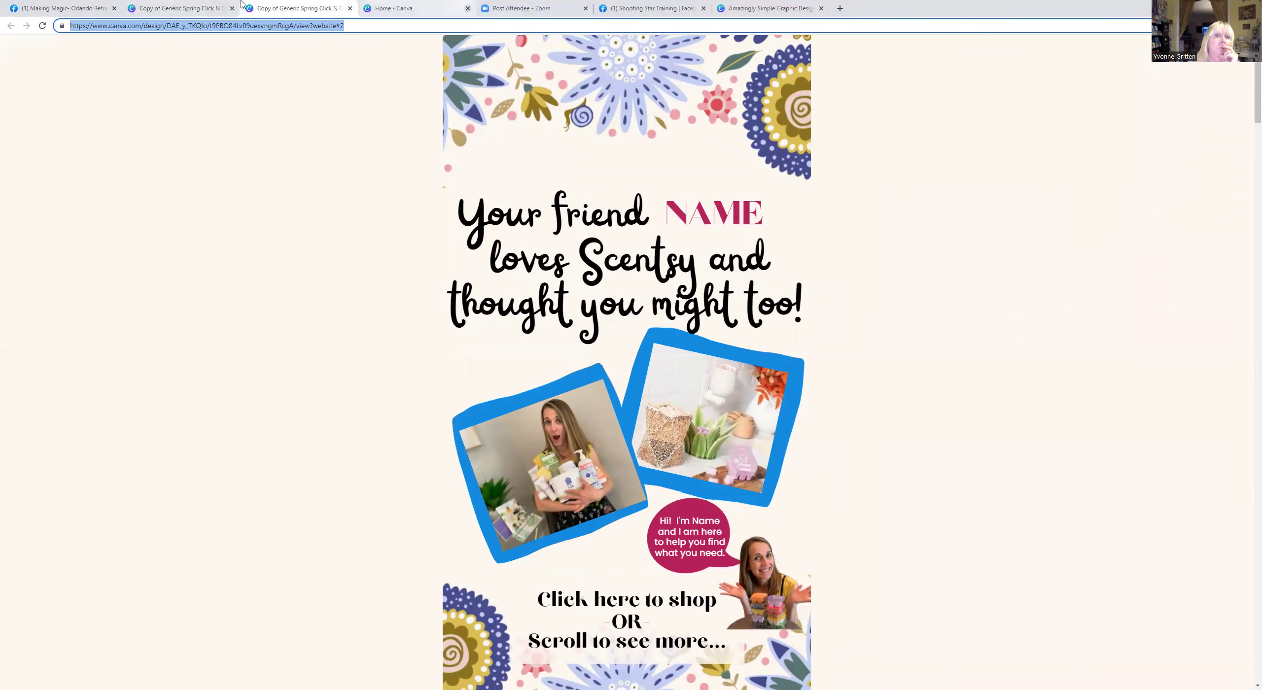
left_click(467, 8)
Paste the website link into a new Shooting Star Training group post draft.
left_click(532, 7)
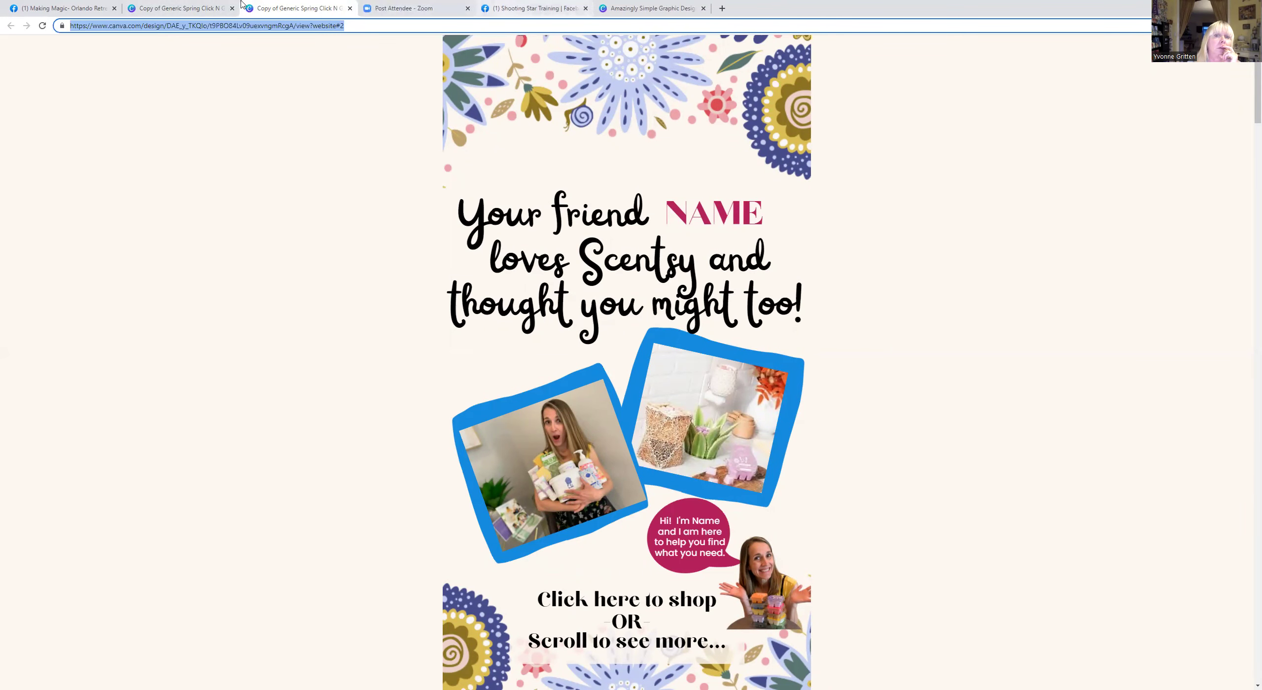
left_click(502, 422)
right_click(542, 337)
left_click(585, 417)
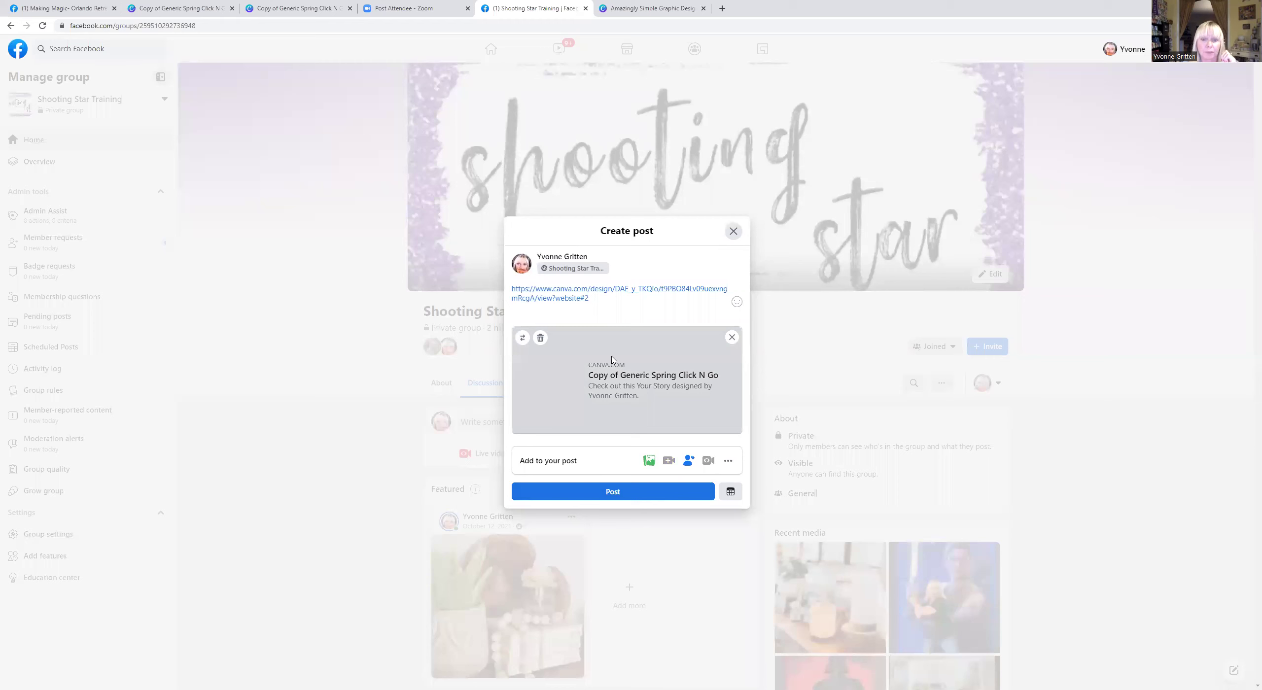
Post the draft to the group, then open its canva.com website link in a new tab.
left_click(614, 492)
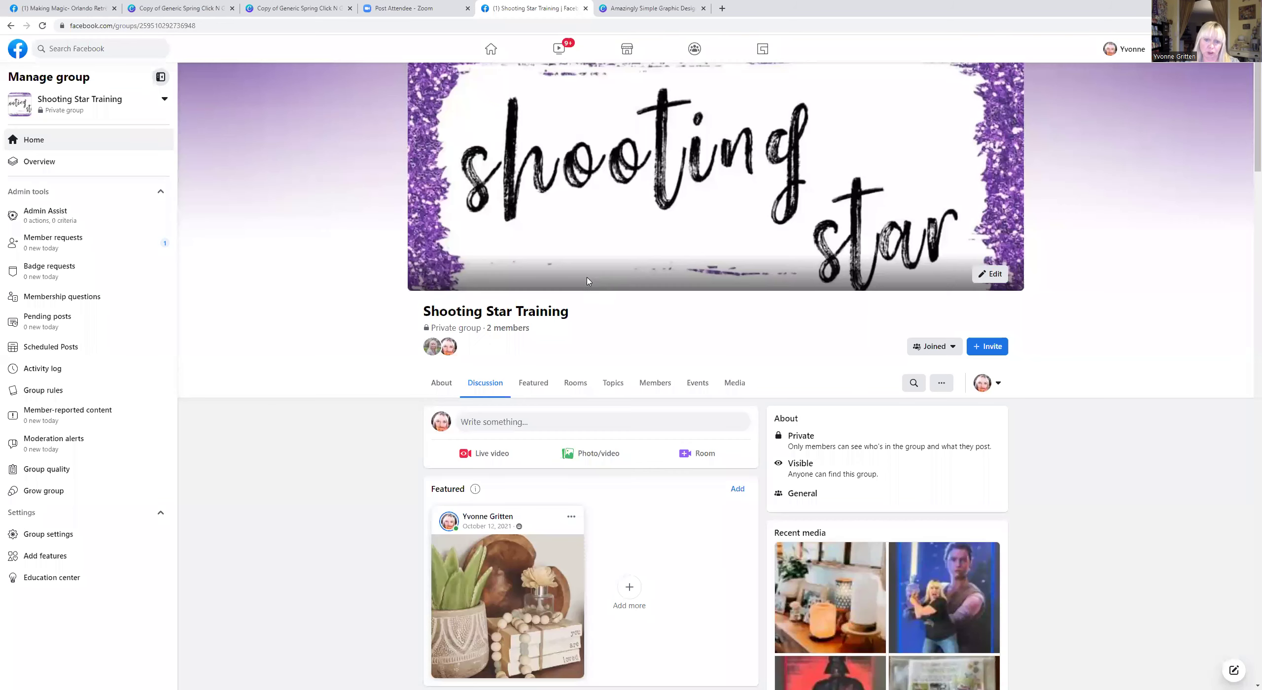
scroll(646, 313, "down", 4)
scroll(646, 313, "down", 3)
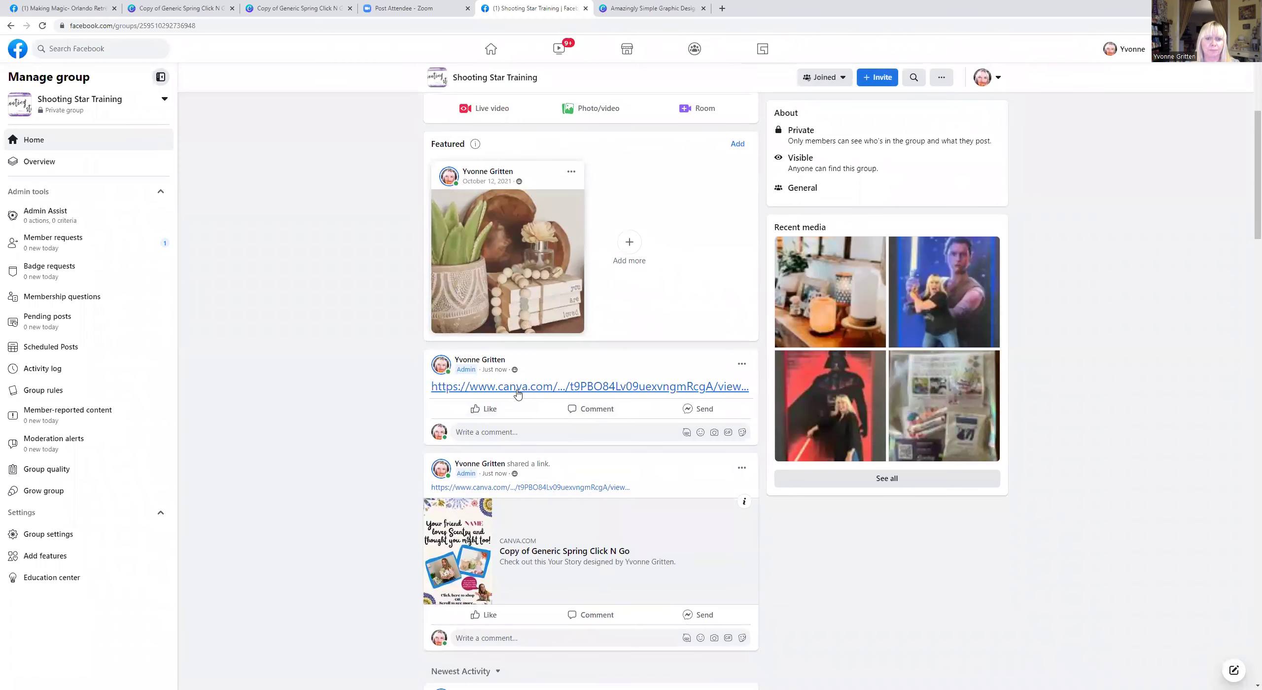
left_click(518, 393)
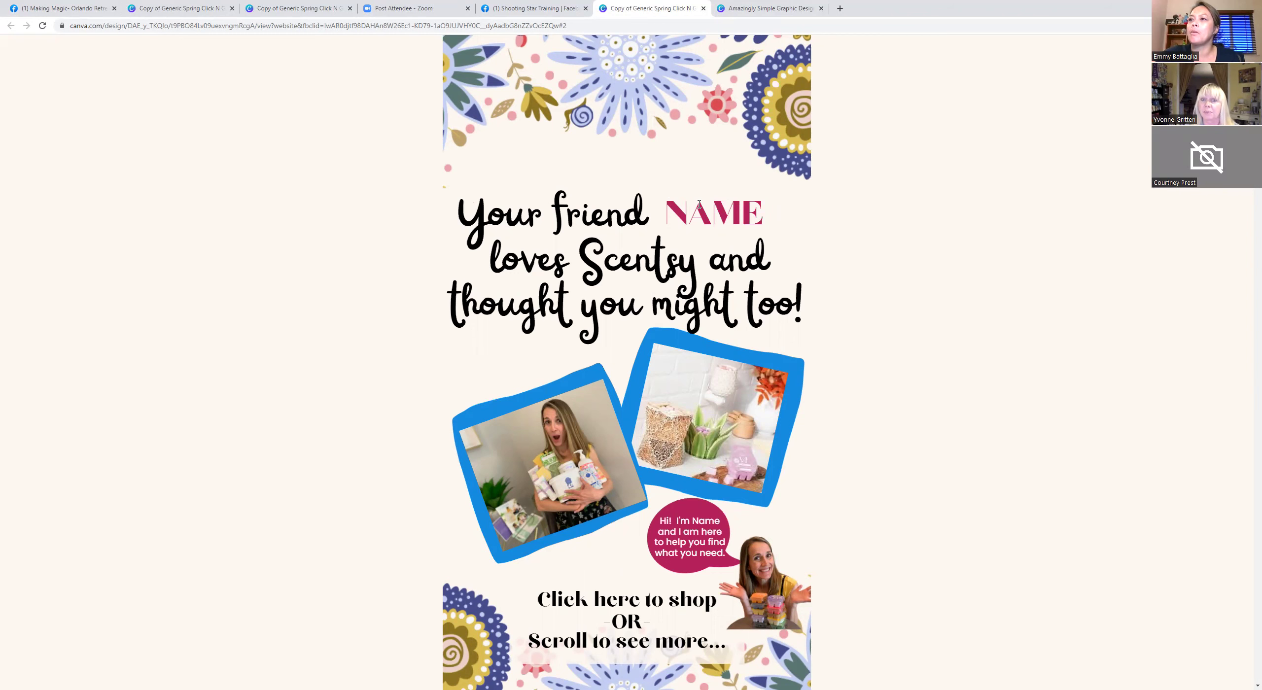
scroll(699, 204, "down", 3)
scroll(699, 204, "up", 3)
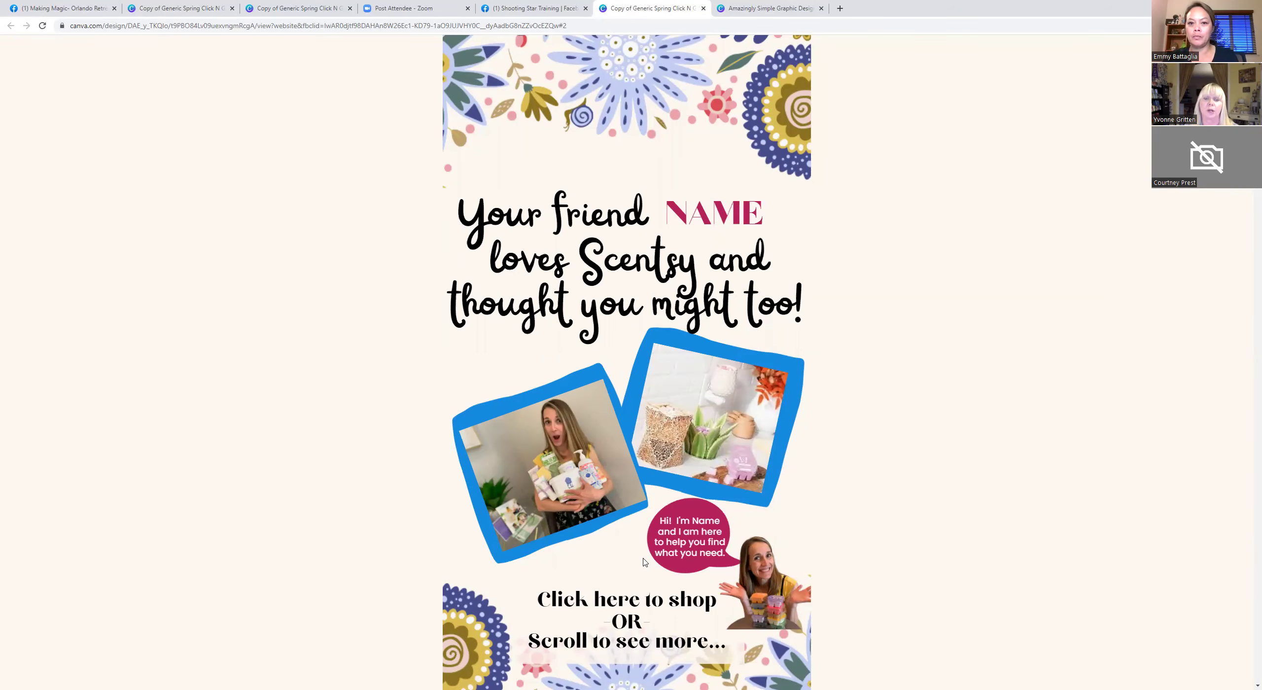
scroll(645, 562, "down", 5)
scroll(645, 564, "down", 3)
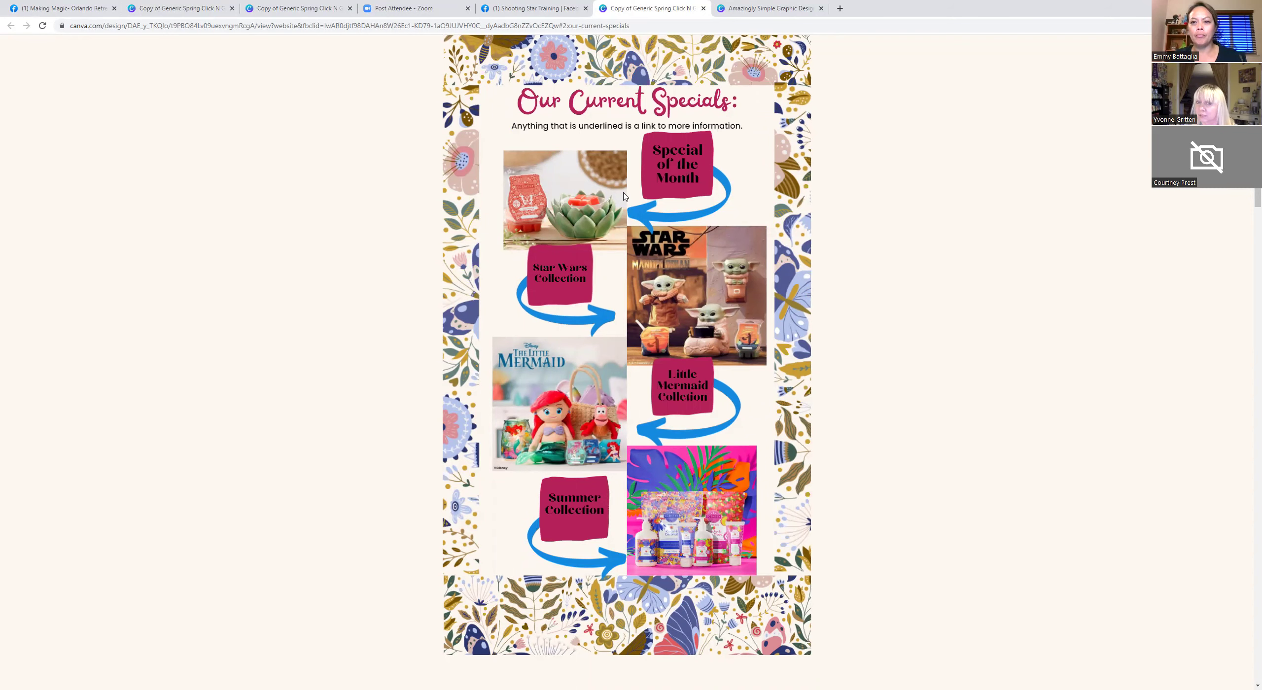
scroll(659, 205, "down", 5)
scroll(658, 204, "down", 7)
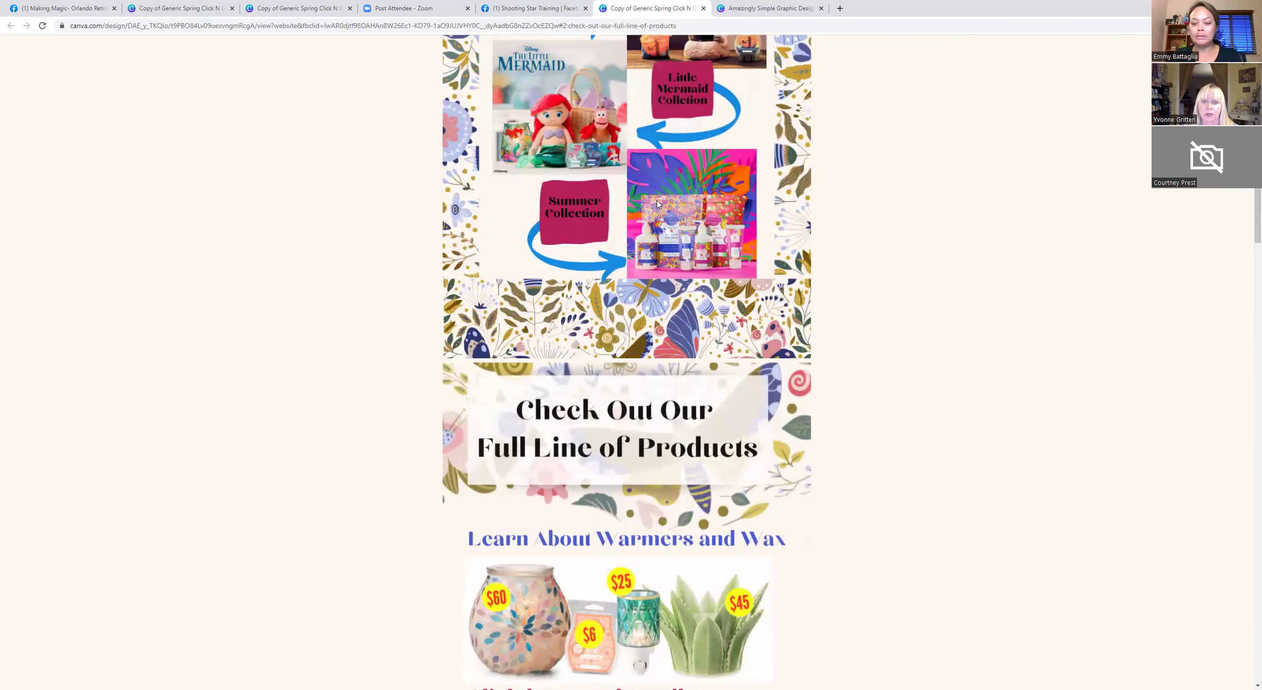
scroll(657, 200, "down", 1)
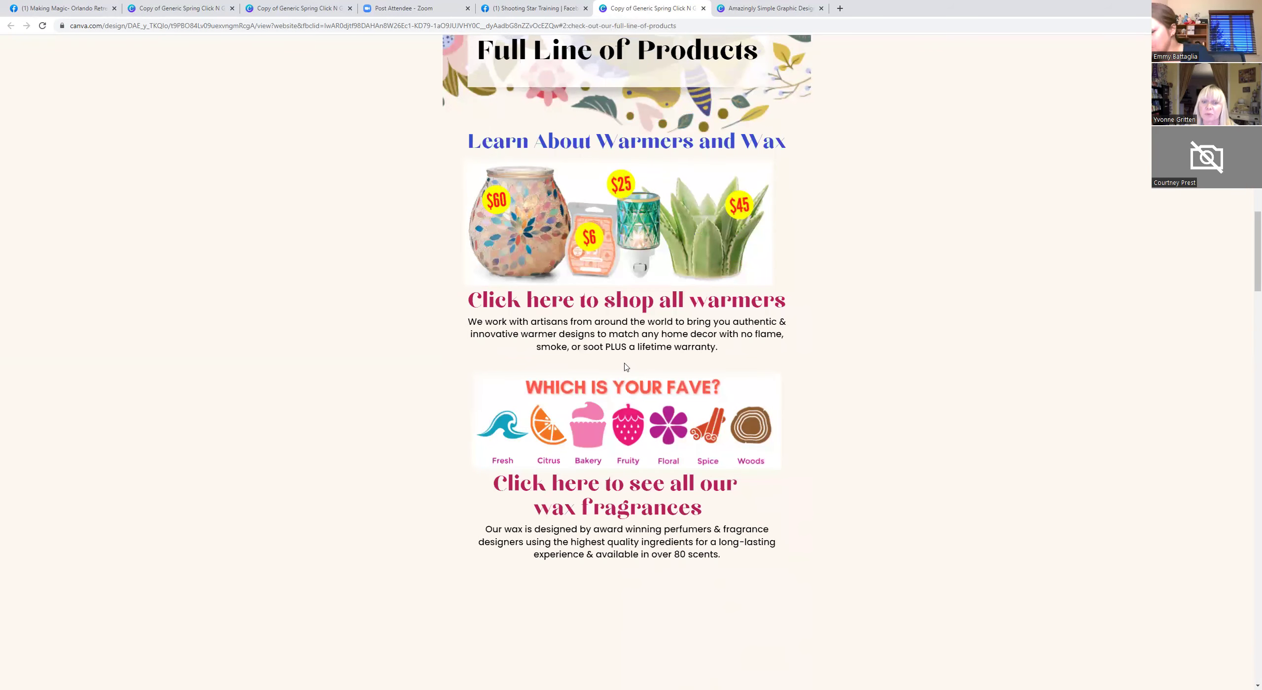
scroll(624, 515, "down", 10)
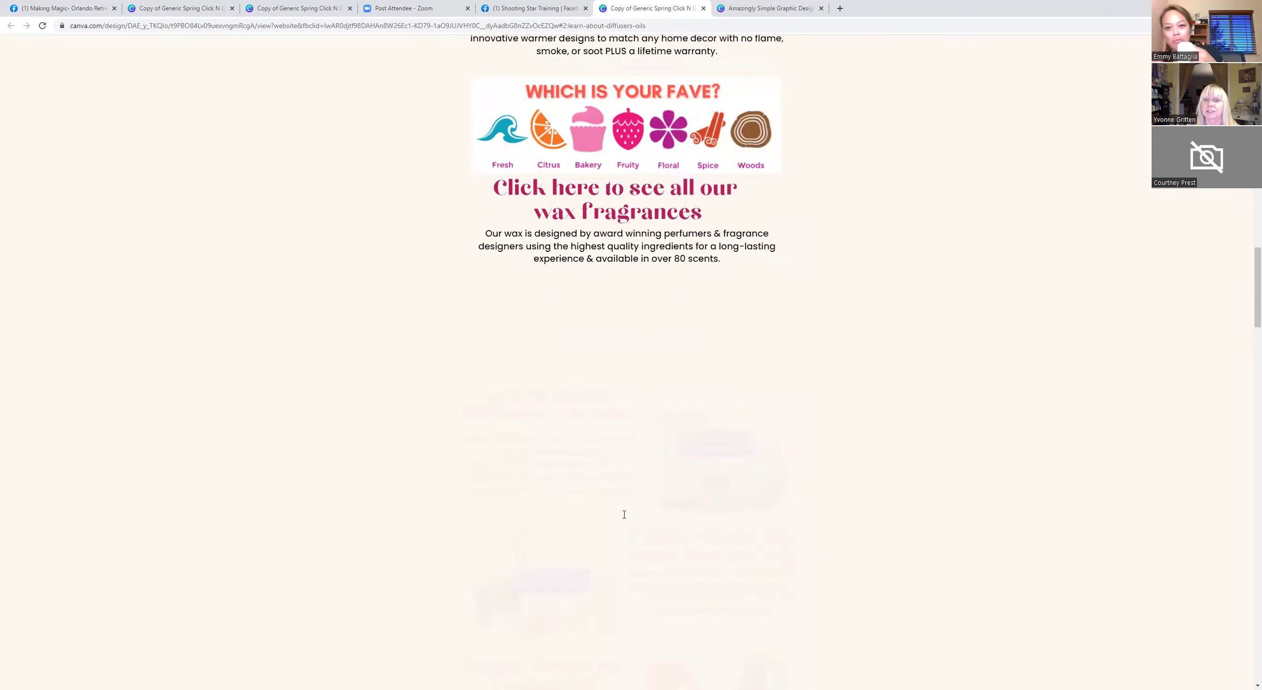
scroll(624, 518, "down", 1)
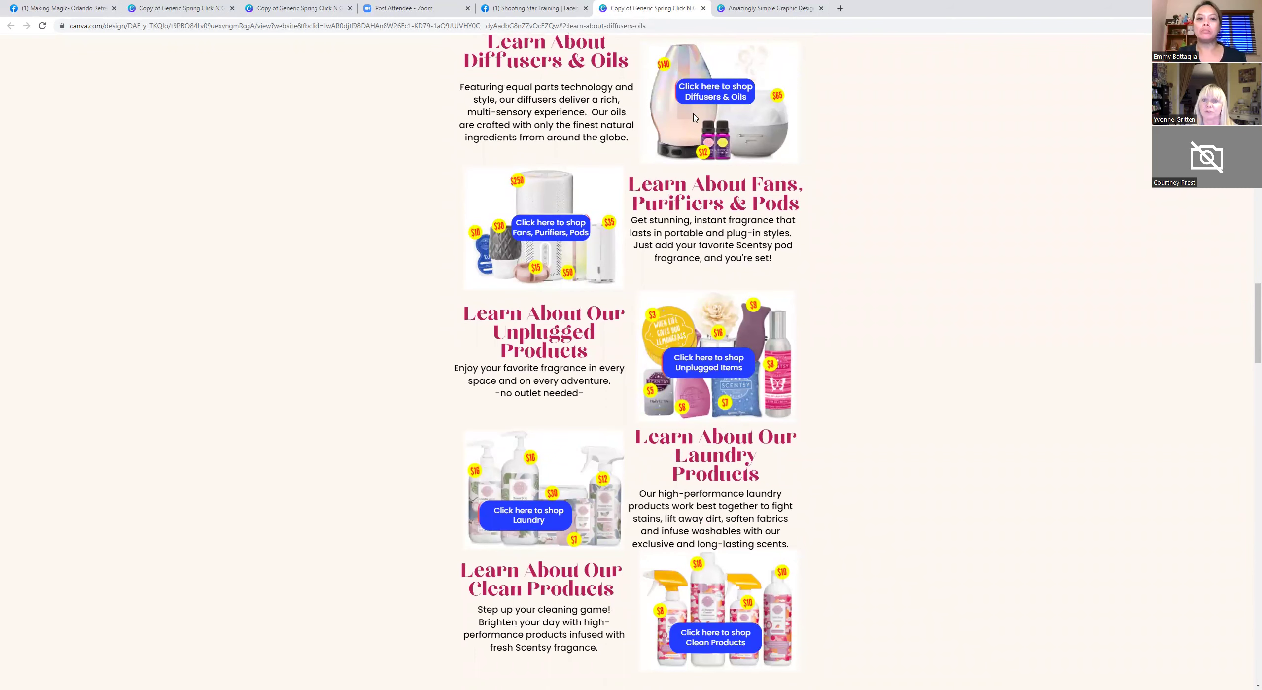
scroll(702, 95, "down", 8)
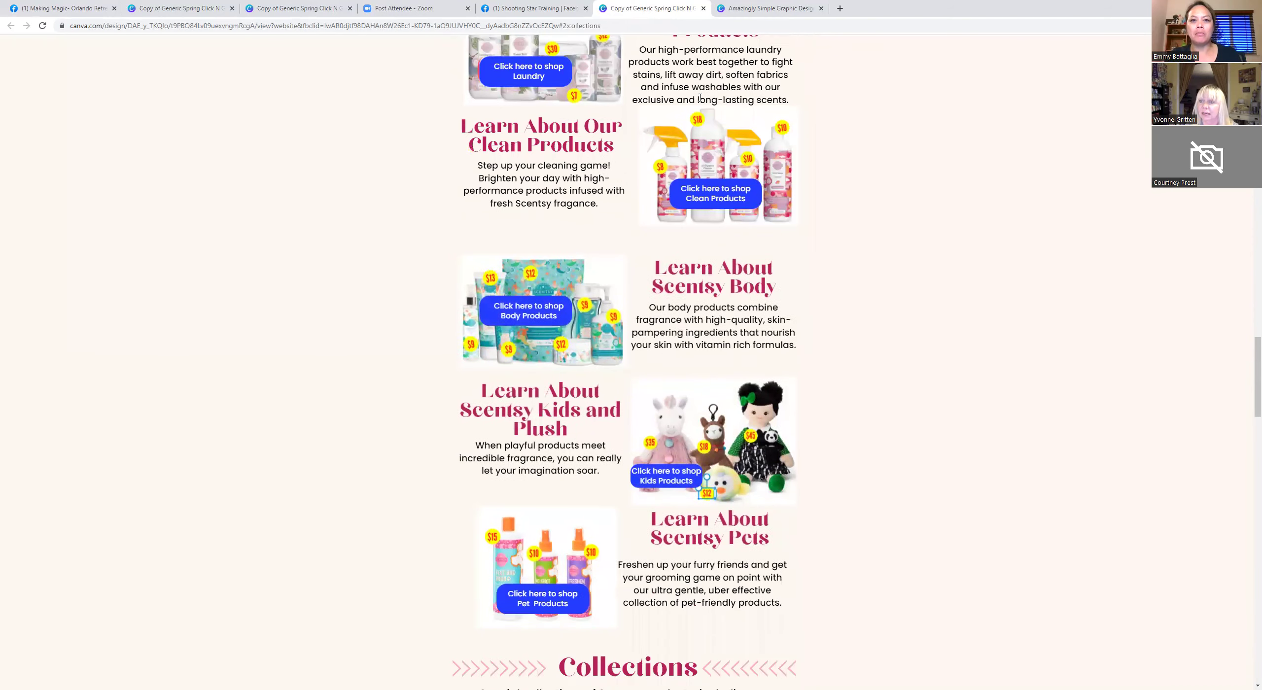
scroll(700, 97, "down", 4)
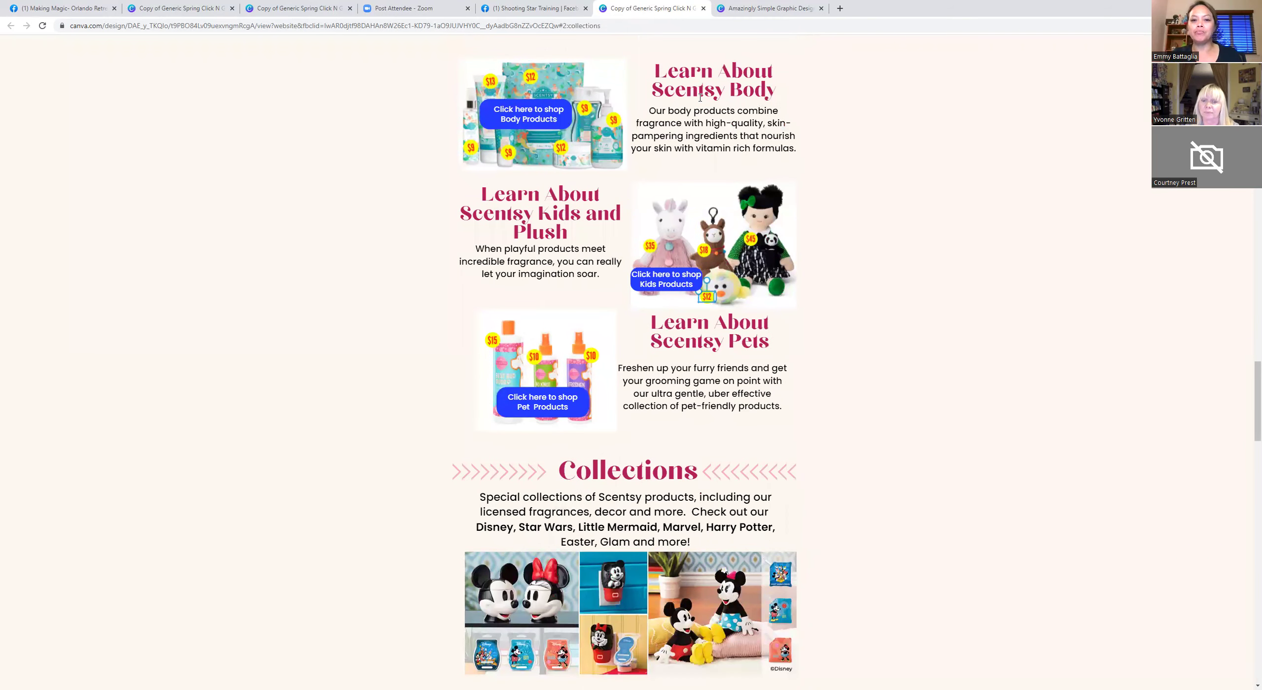
scroll(700, 97, "down", 1)
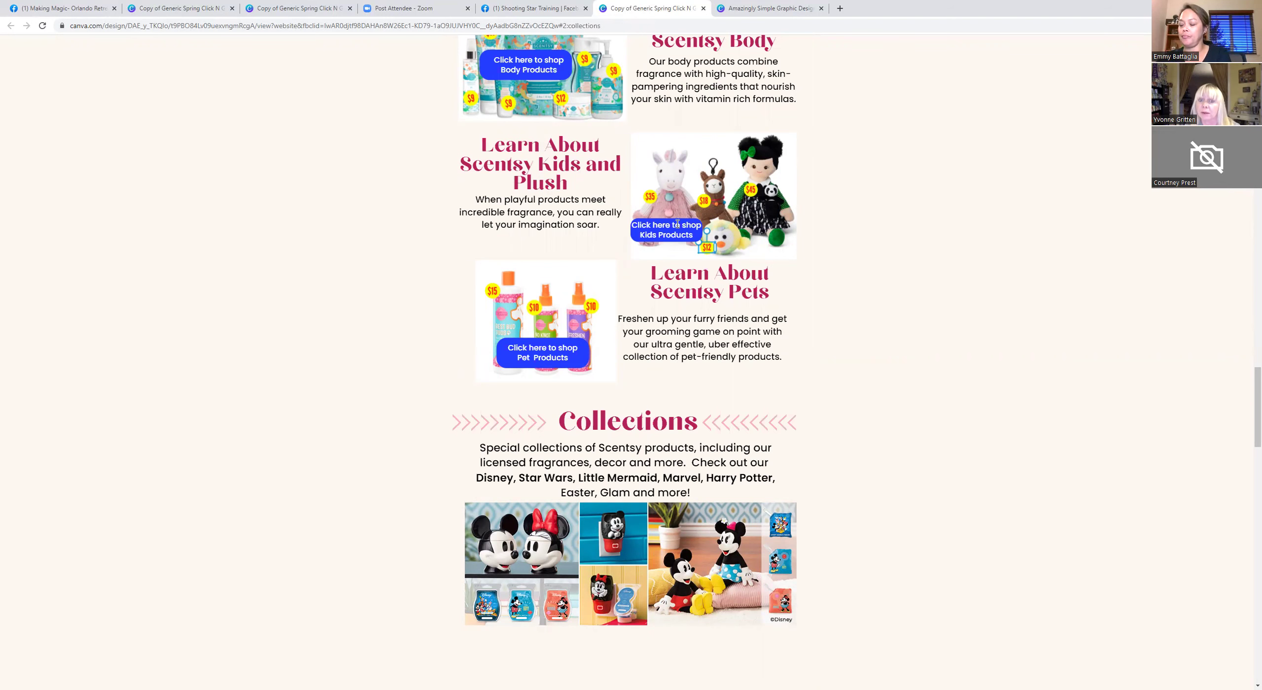
scroll(678, 225, "down", 4)
scroll(678, 224, "down", 8)
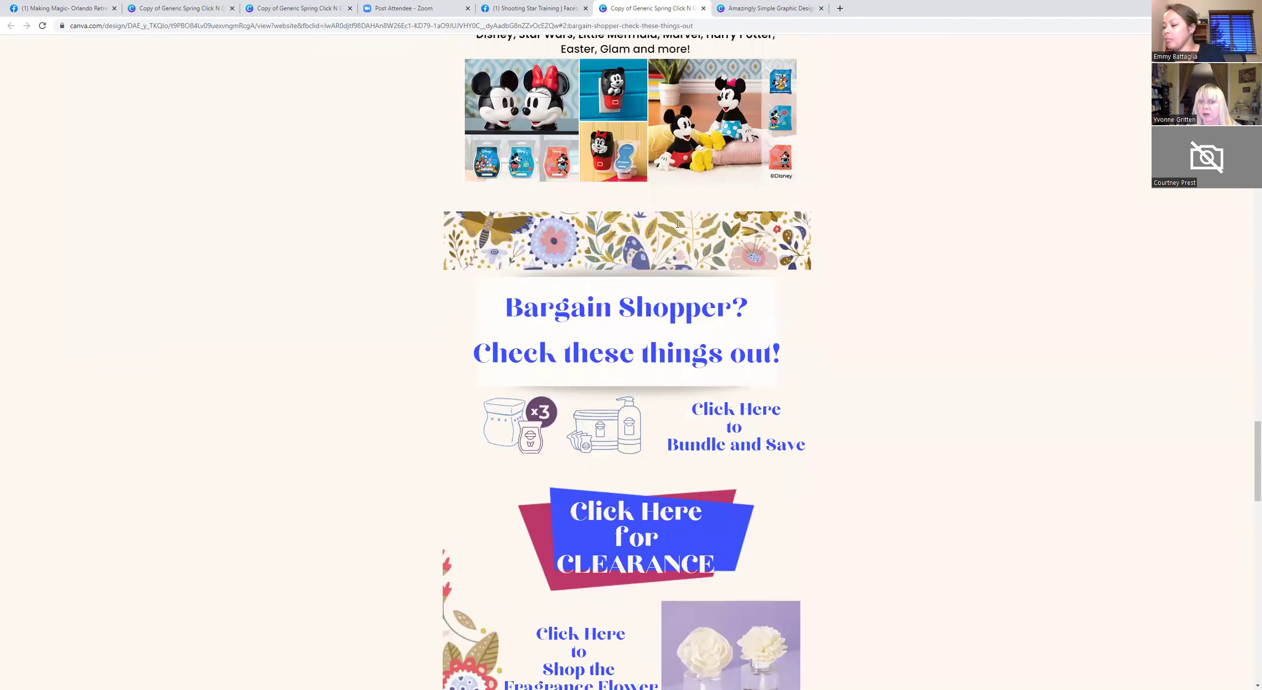
scroll(677, 227, "down", 3)
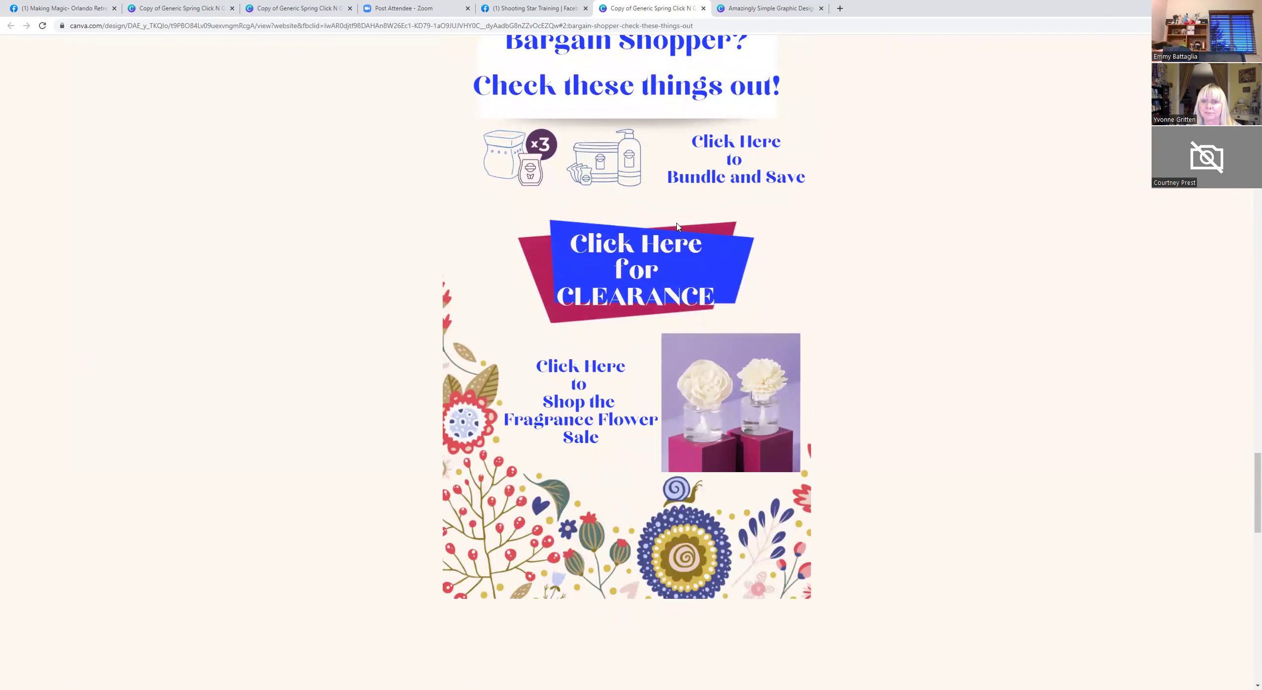
scroll(677, 227, "down", 9)
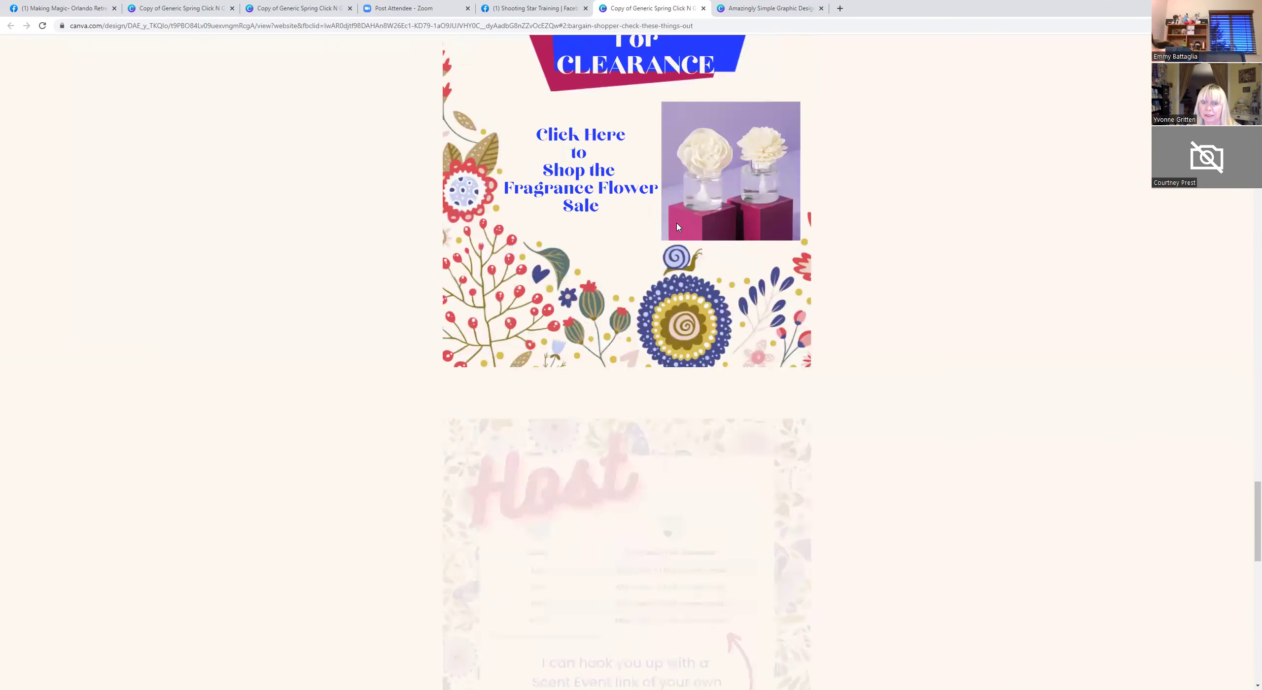
scroll(678, 227, "down", 3)
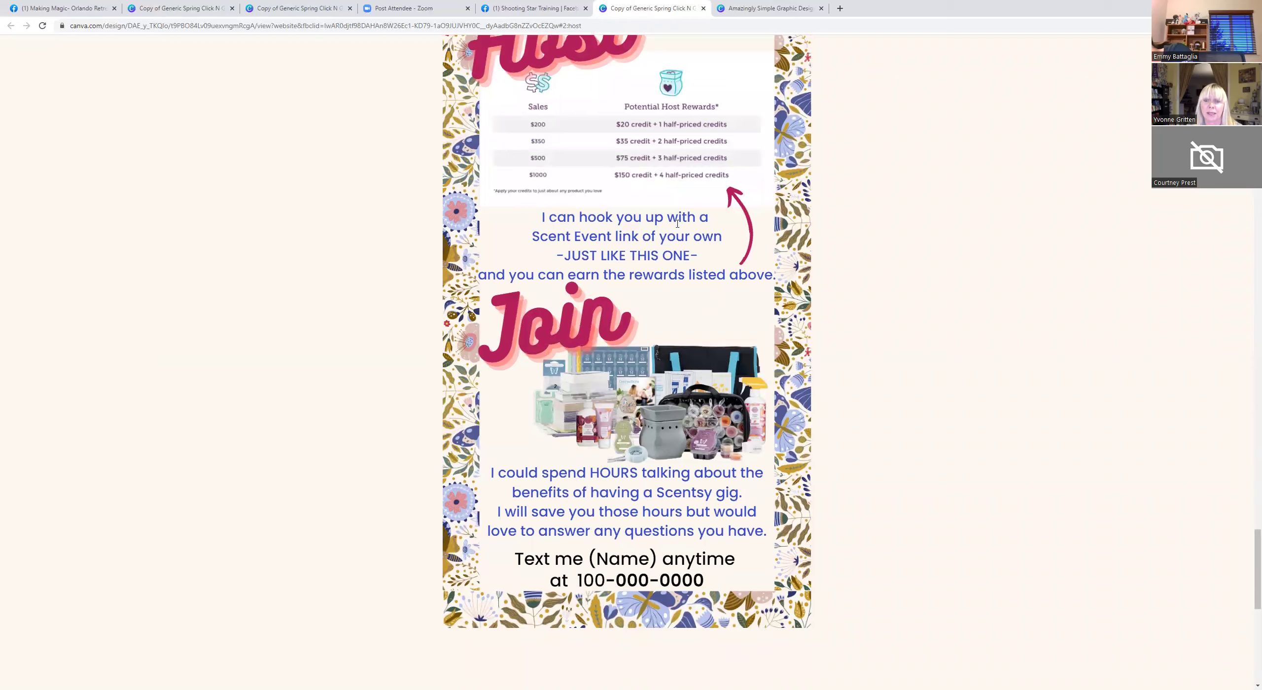
scroll(677, 223, "down", 3)
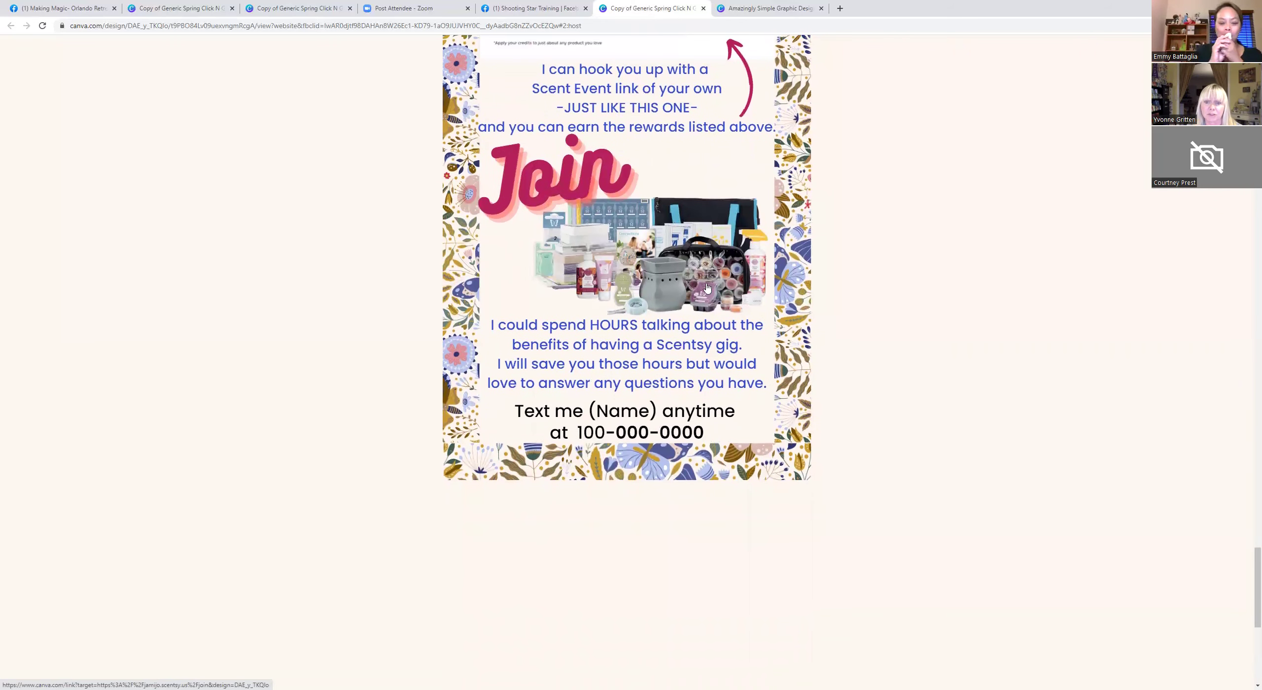
scroll(700, 276, "up", 5)
scroll(698, 272, "down", 2)
scroll(698, 268, "up", 1)
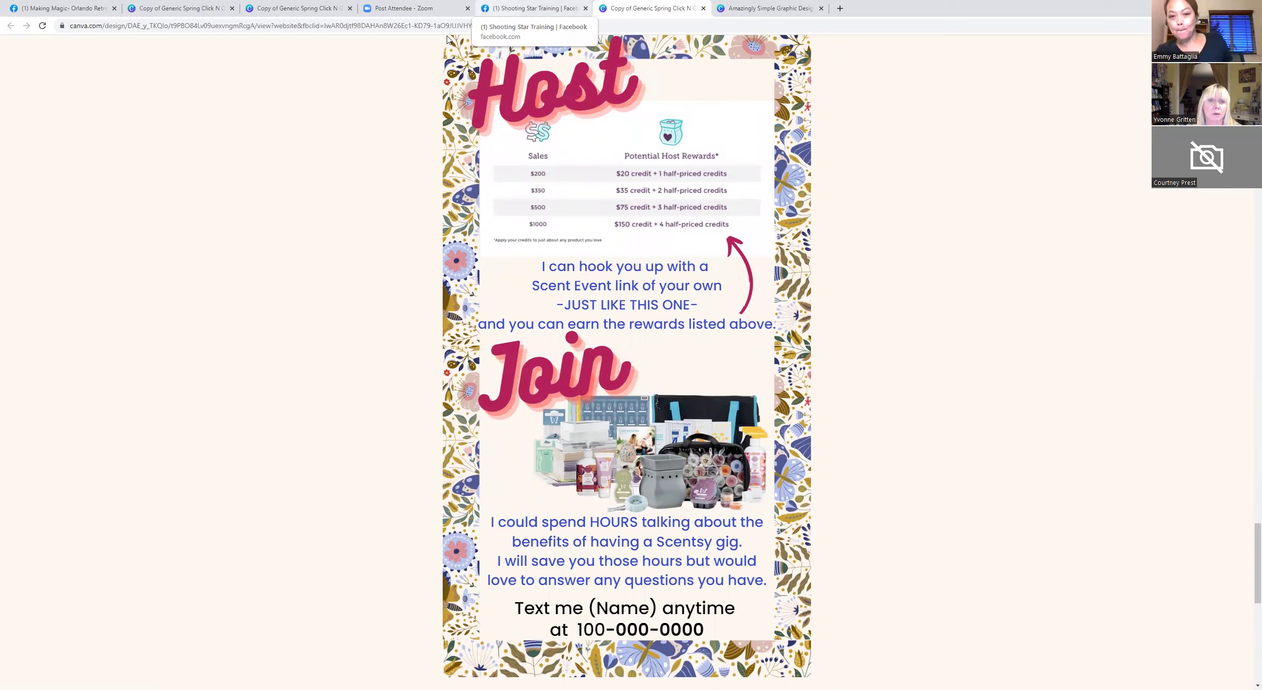
Close the Zoom attendee tab and the two duplicate design tabs.
left_click(468, 9)
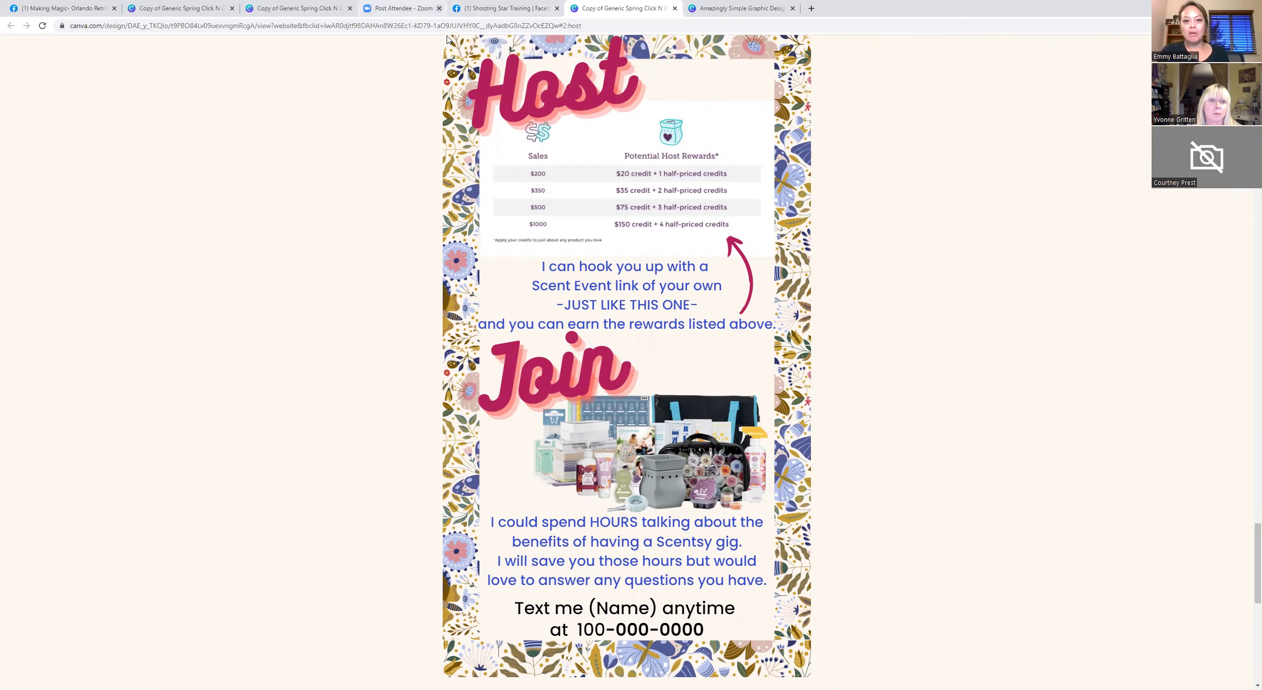
left_click(350, 8)
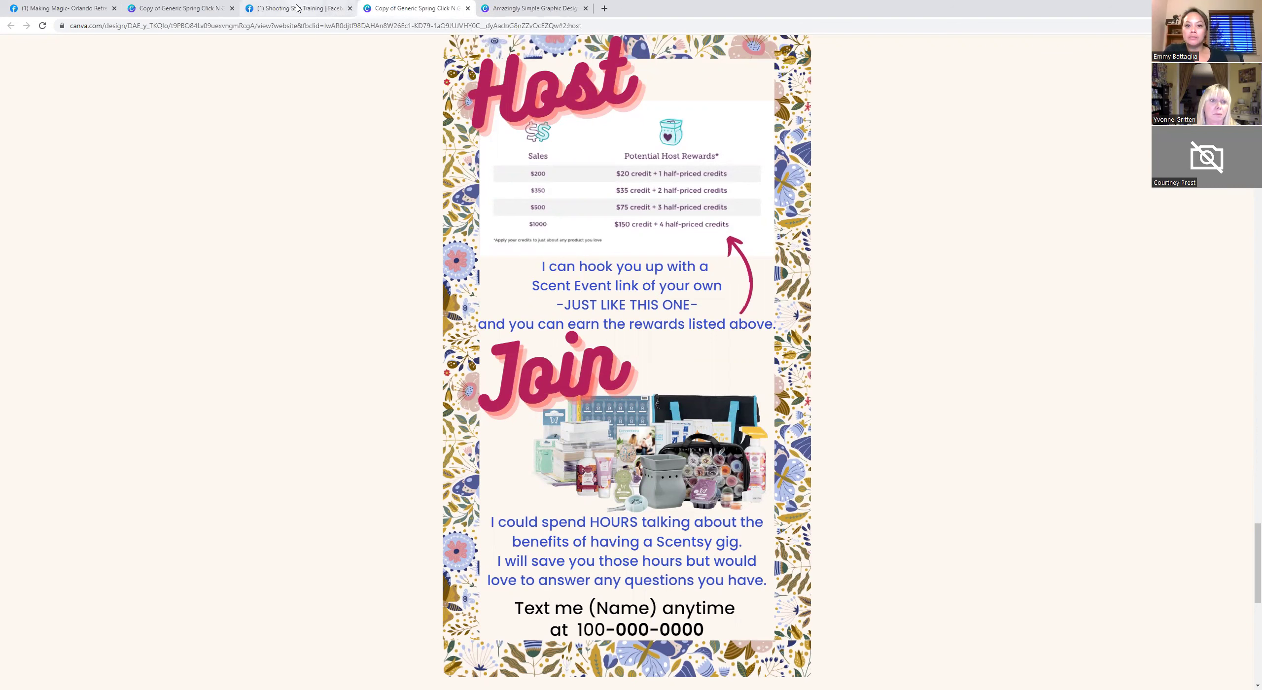
left_click(232, 9)
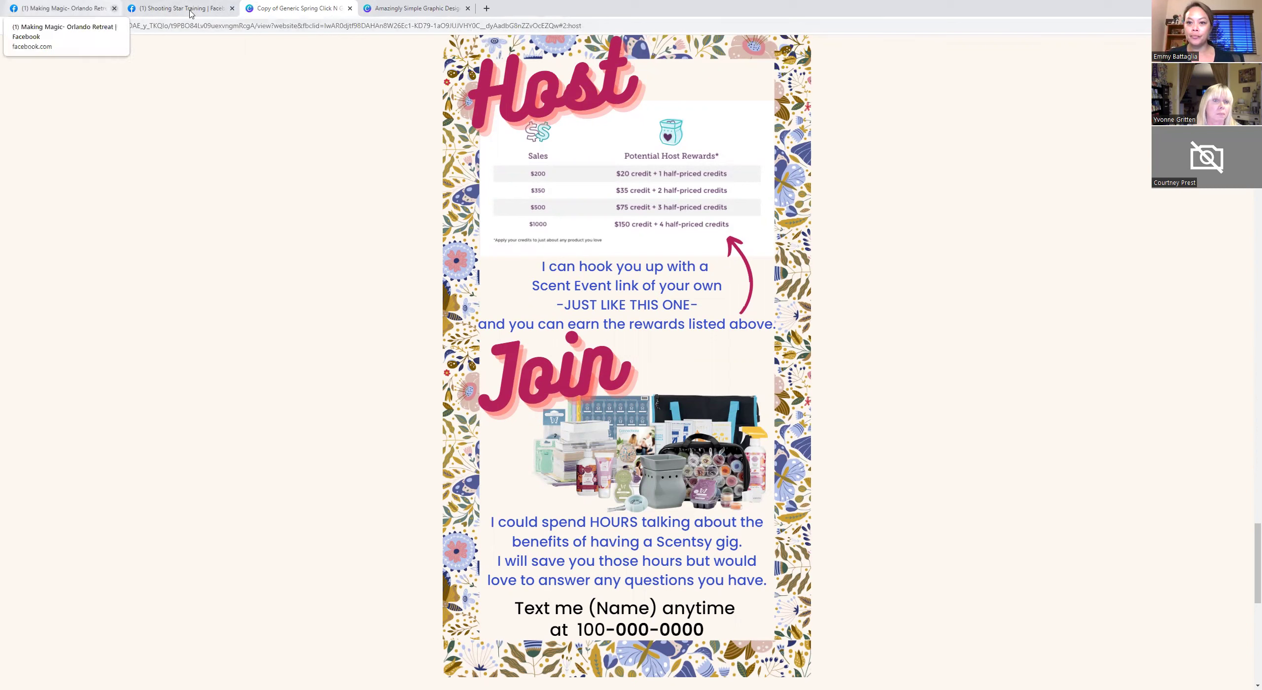
From the group search results, open the Generic Spring Click N Go template and choose Use template.
left_click(78, 11)
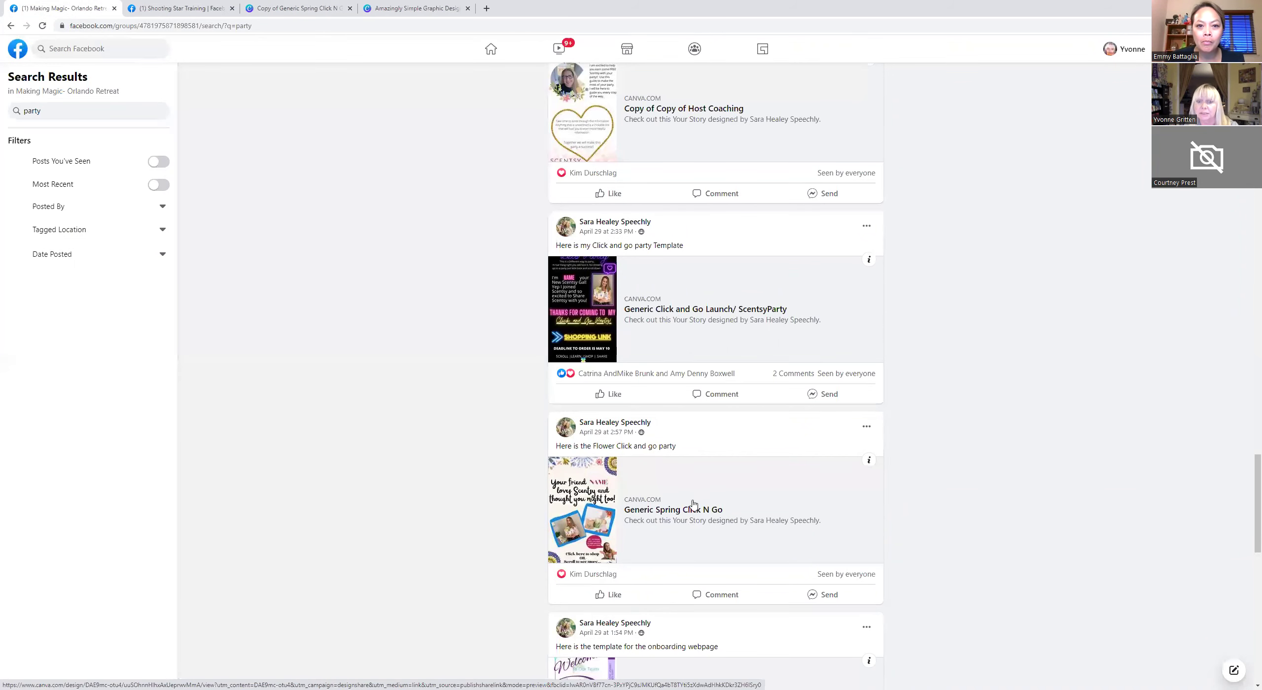
scroll(692, 496, "down", 2)
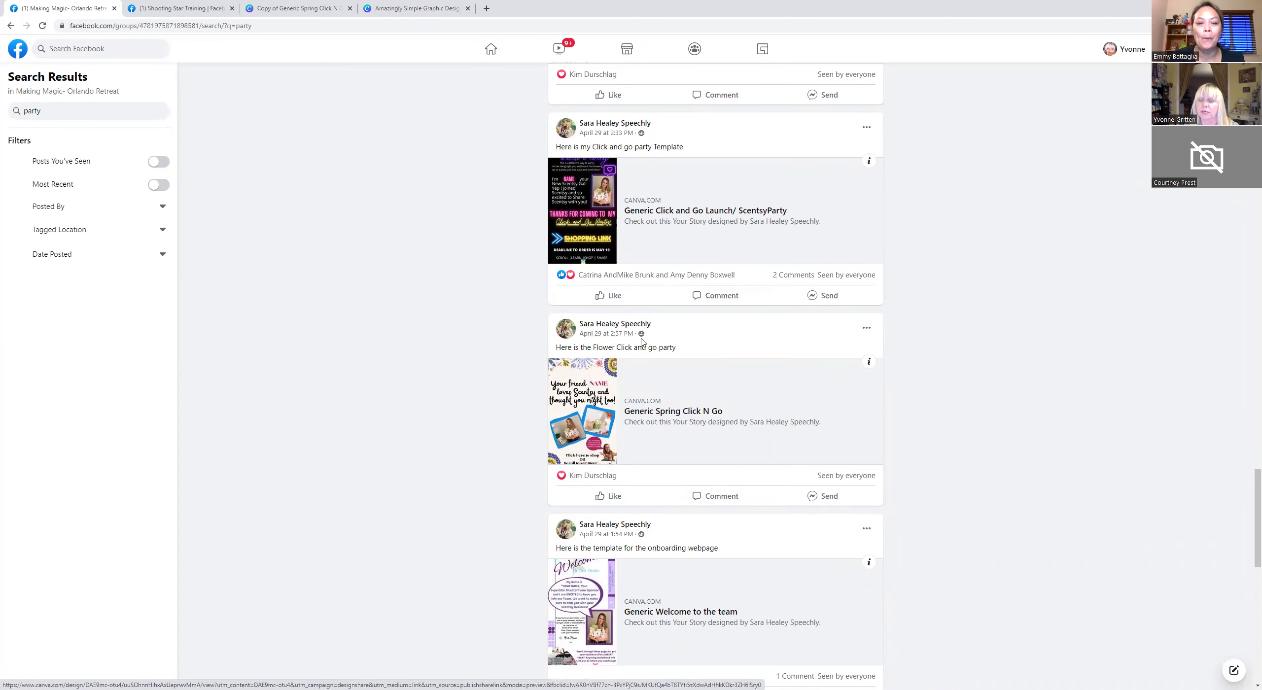
left_click(643, 411)
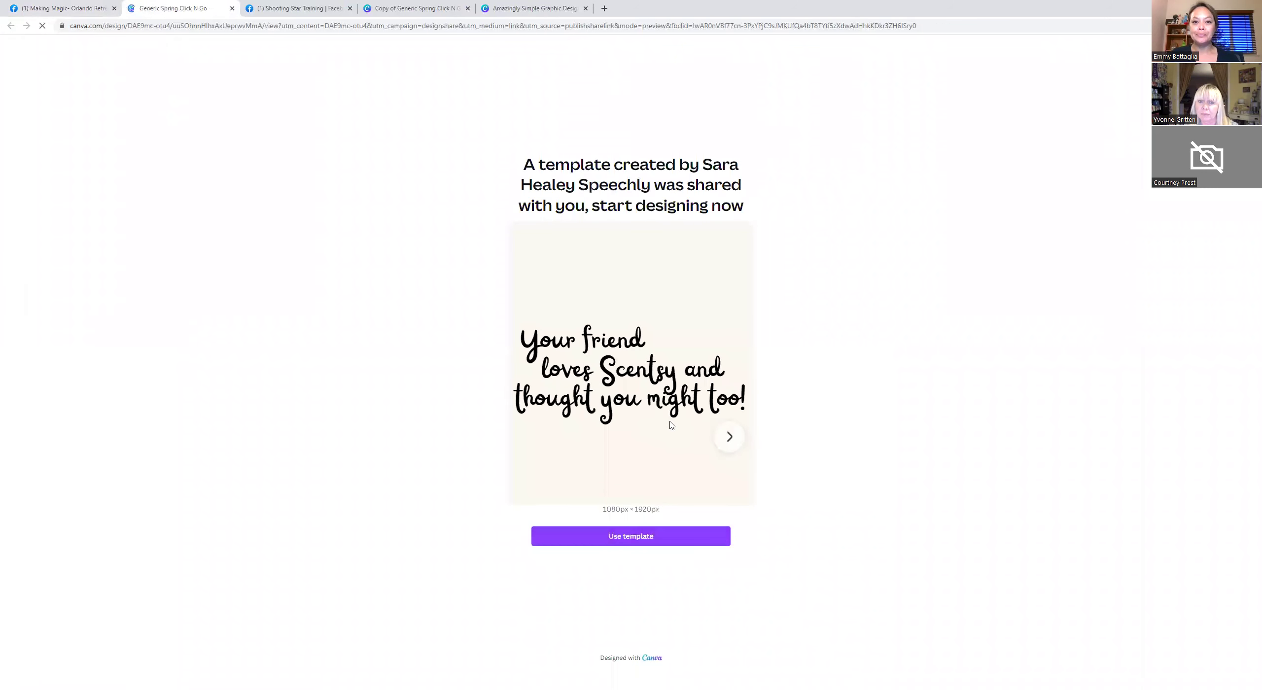
left_click(631, 538)
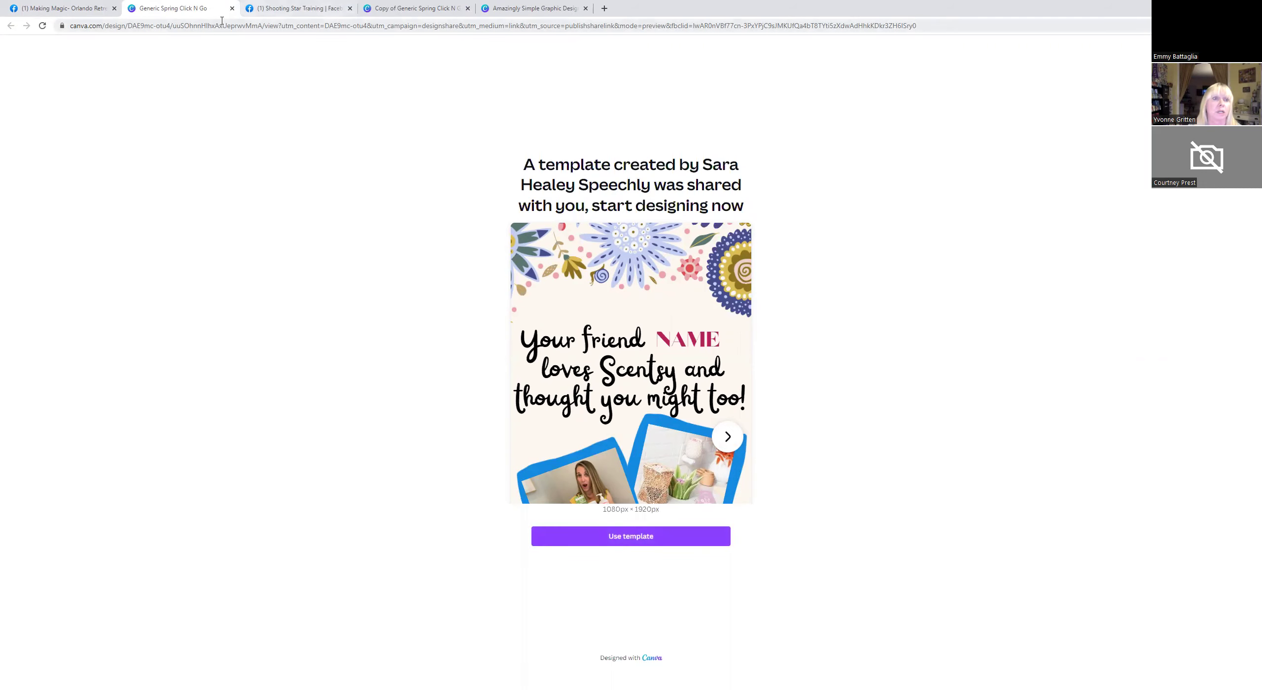
Close the template preview and load canva.com in a new tab.
left_click(232, 8)
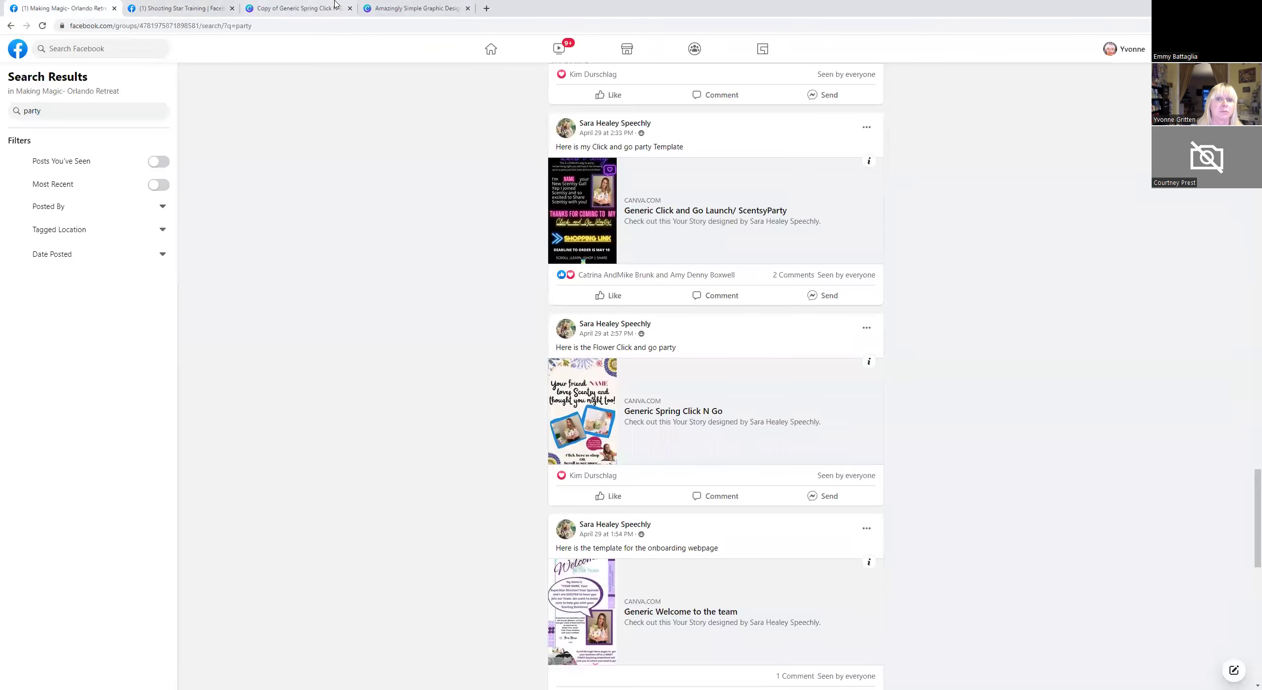
key("ctrl+t")
type("canva")
key("Return")
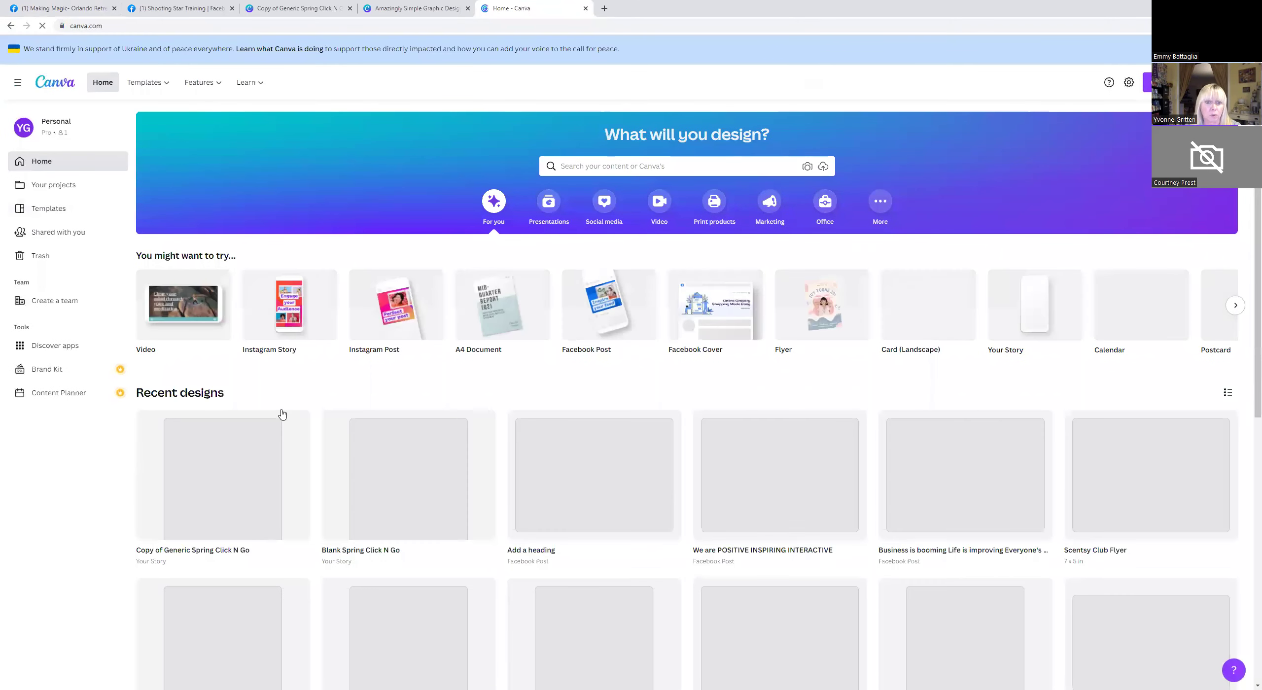
Open the Blank Spring Click N Go design from Recent designs in the editor.
scroll(325, 327, "down", 4)
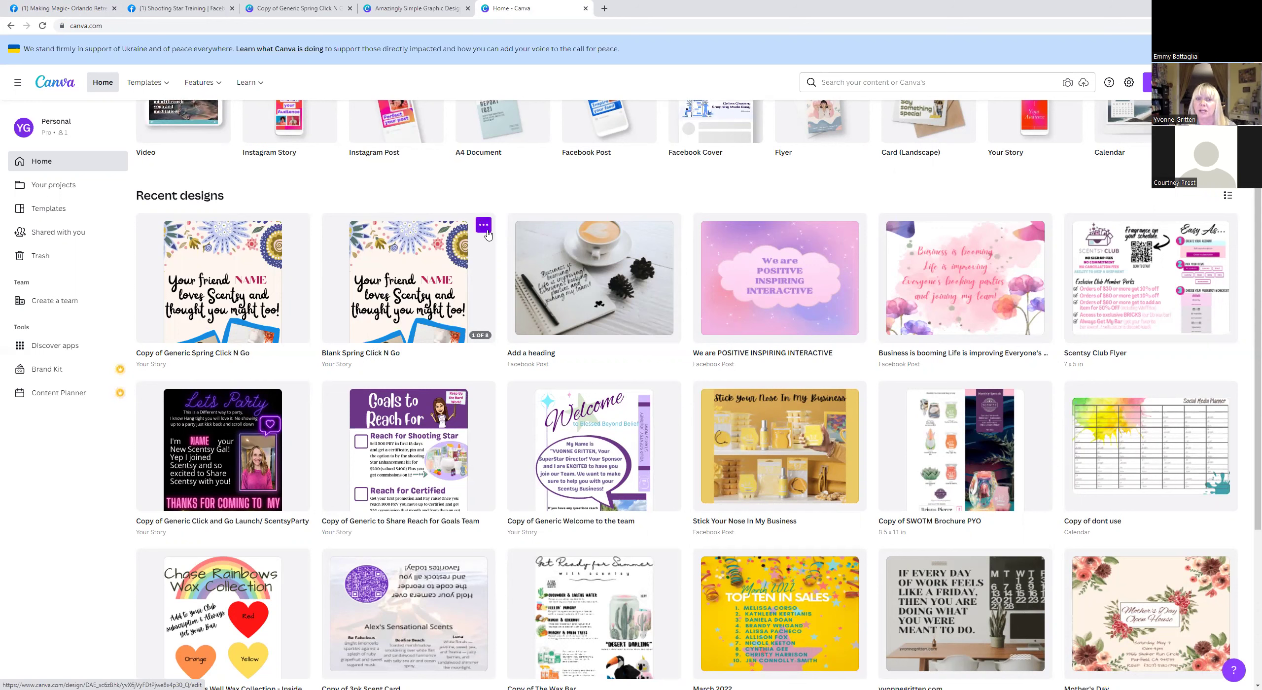
left_click(483, 226)
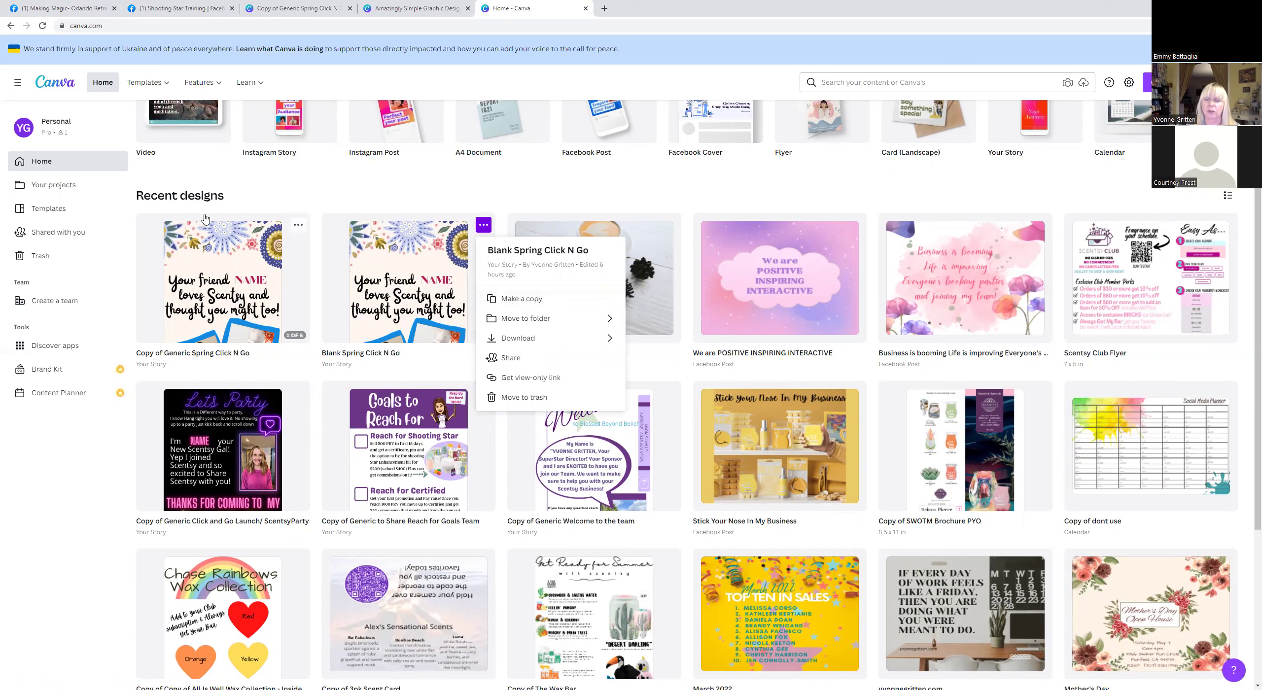
left_click(210, 352)
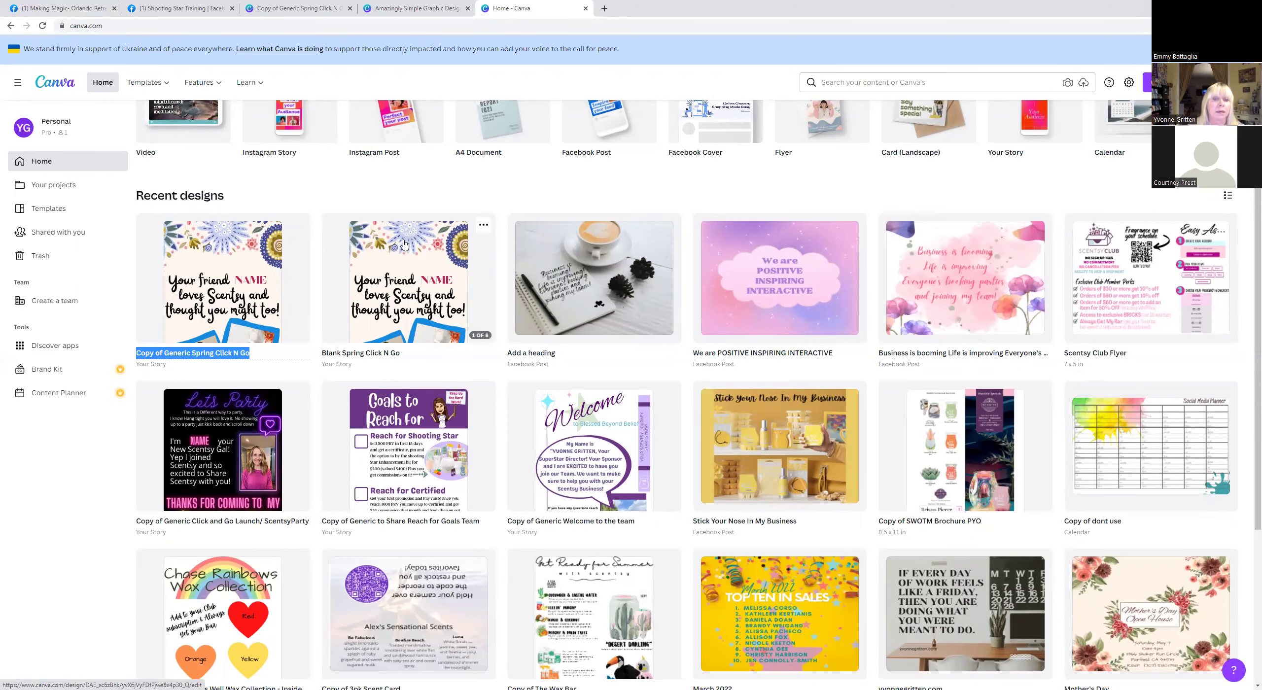
left_click(404, 243)
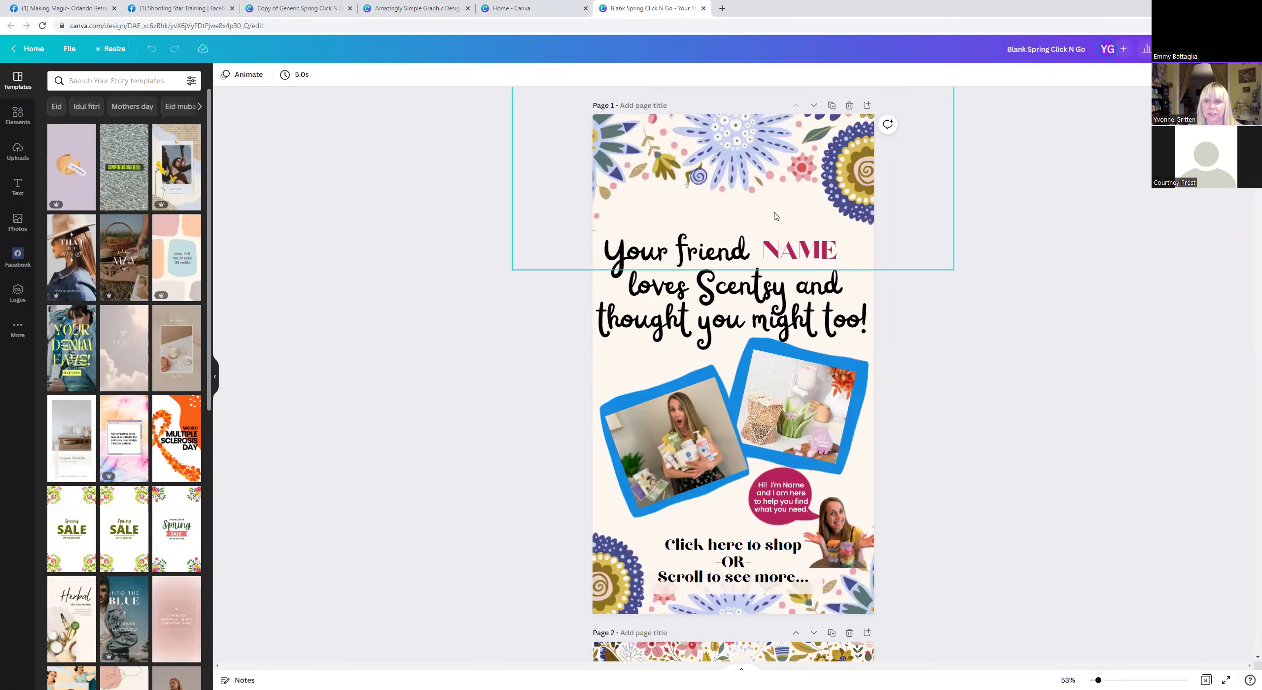
Replace the placeholder NAME in the headline with the friend's first name in capitals.
left_click(778, 260)
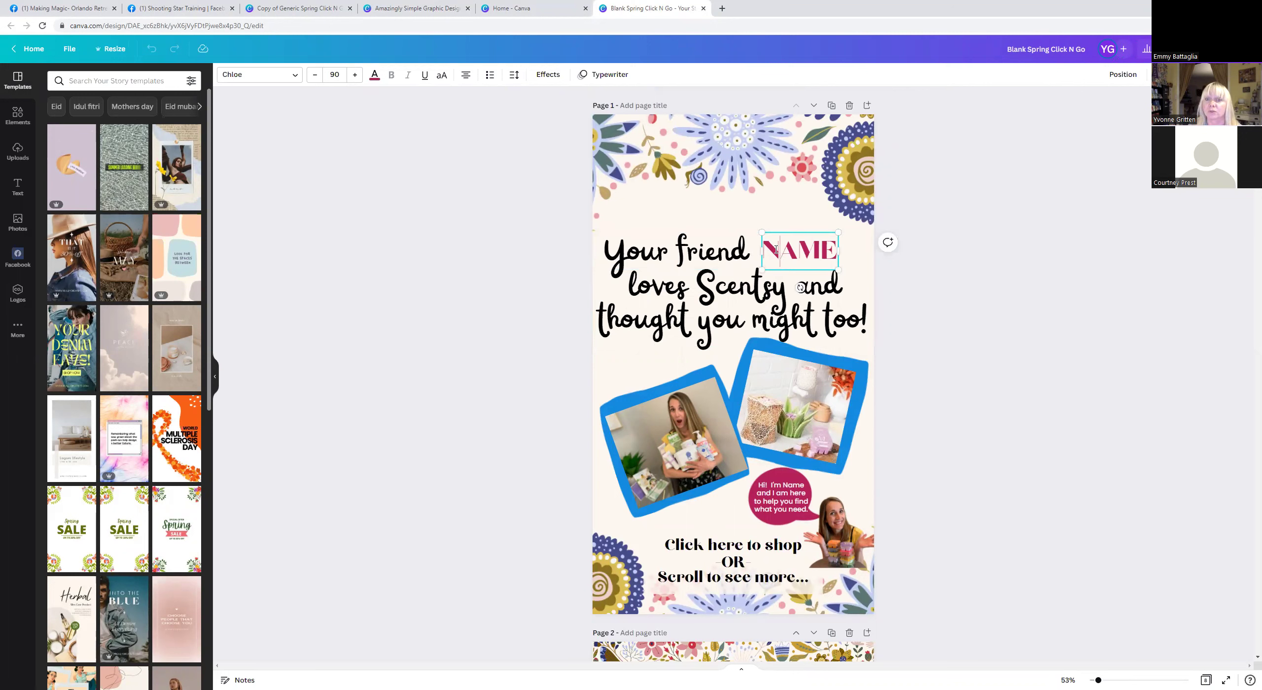
left_click_drag(769, 250, 834, 246)
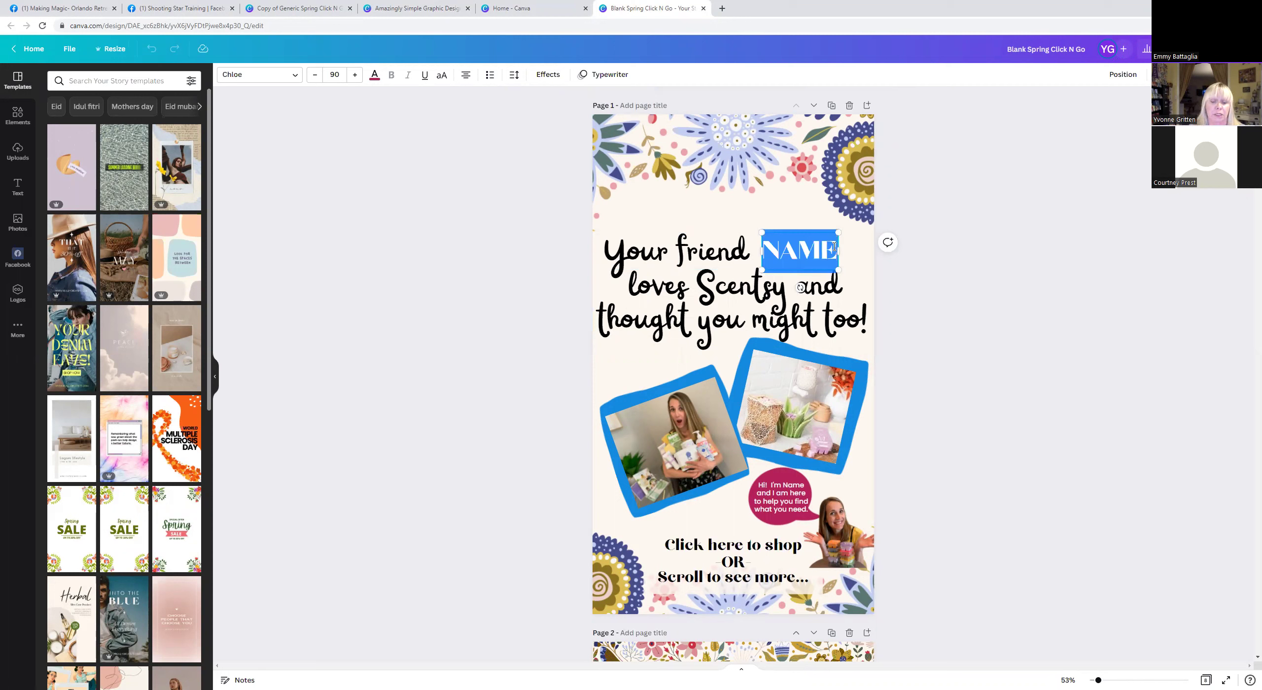
type("jenn")
key("BackSpace")
key("BackSpace")
key("BackSpace")
key("BackSpace")
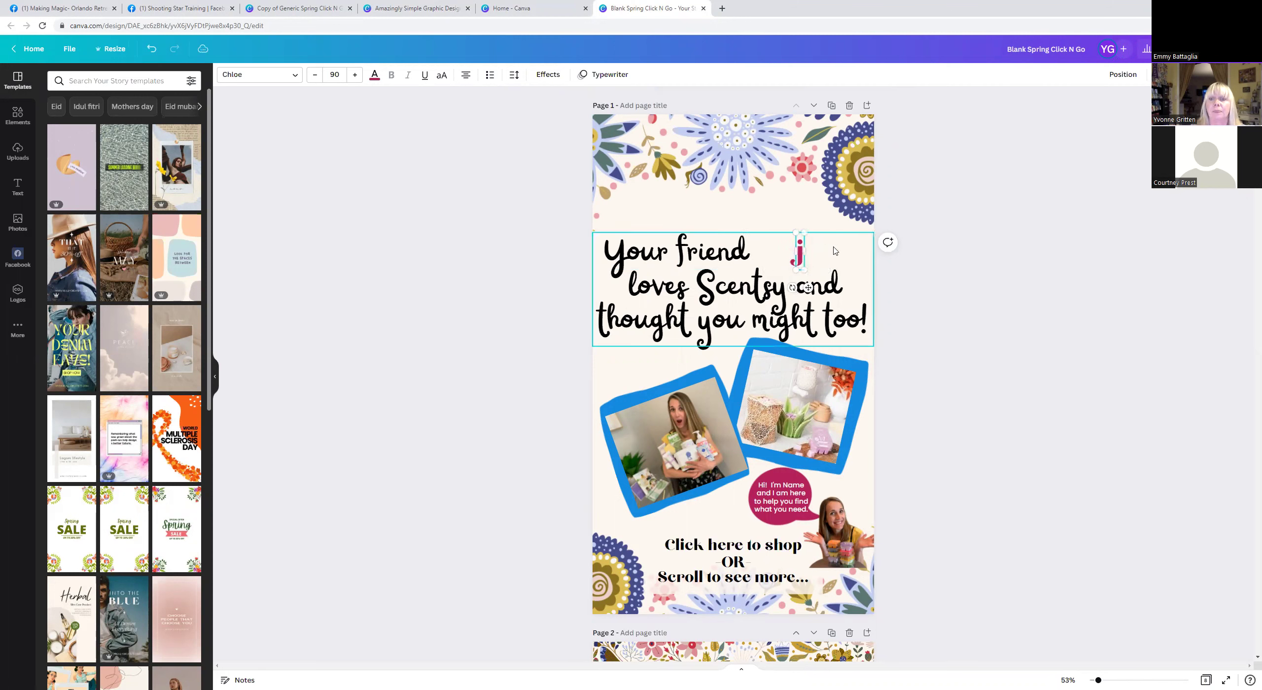
type("JEN")
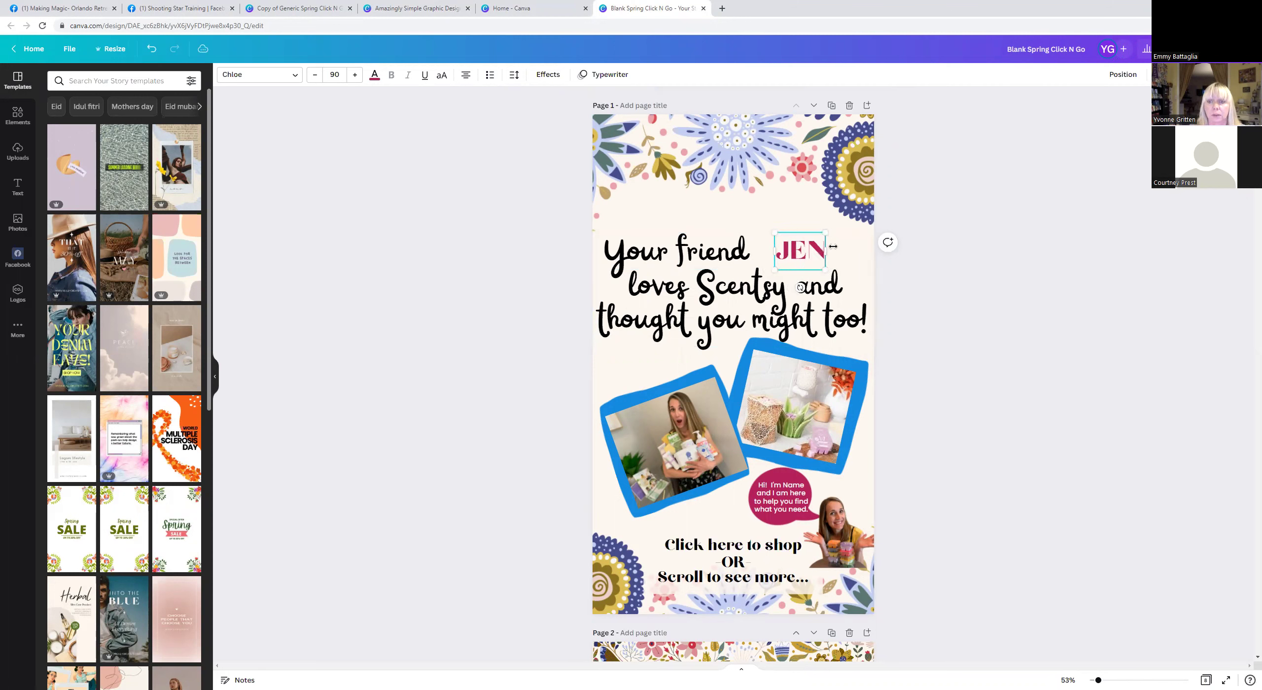
type("NY")
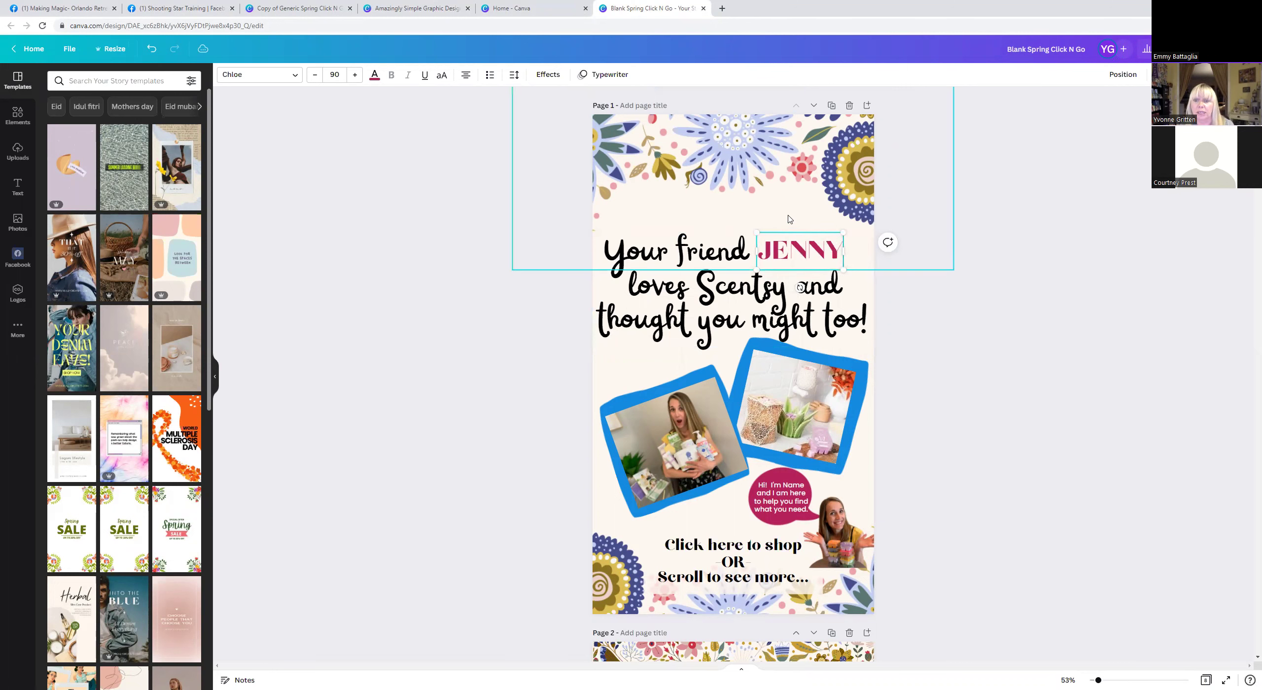
left_click(790, 219)
left_click(706, 317)
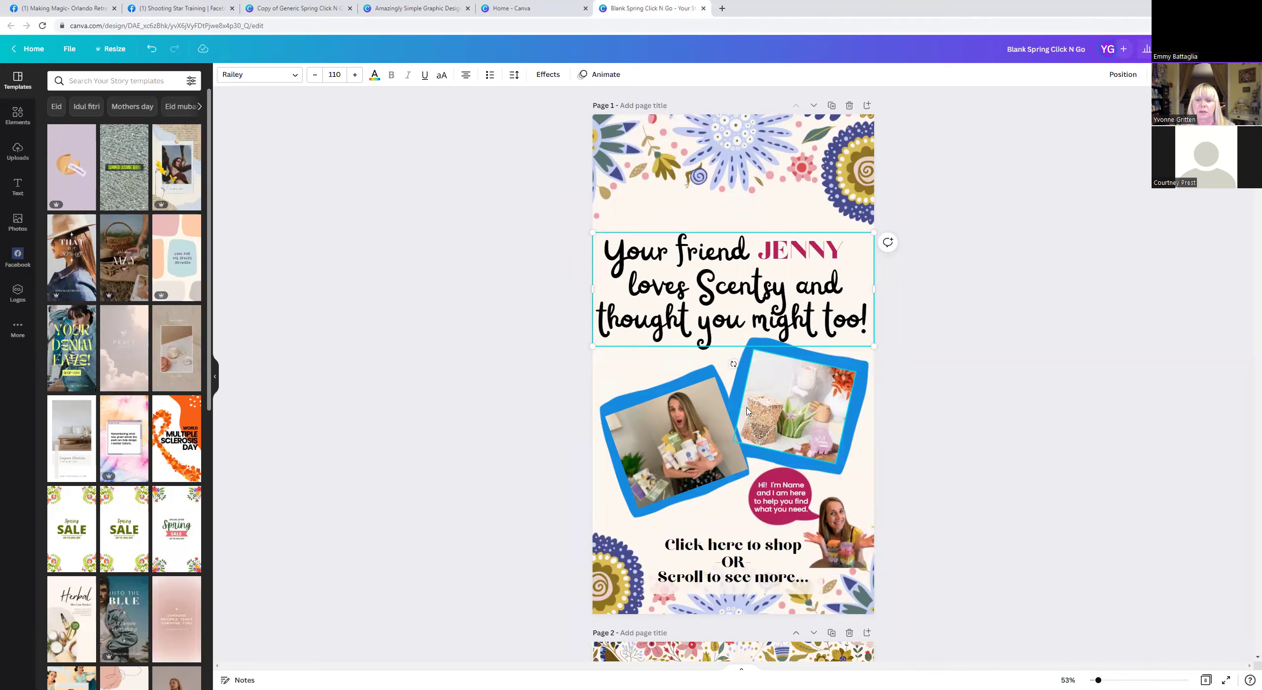
Upload 6Pack4.jpg from Pictures > Product into Canva's Uploads library.
left_click(768, 409)
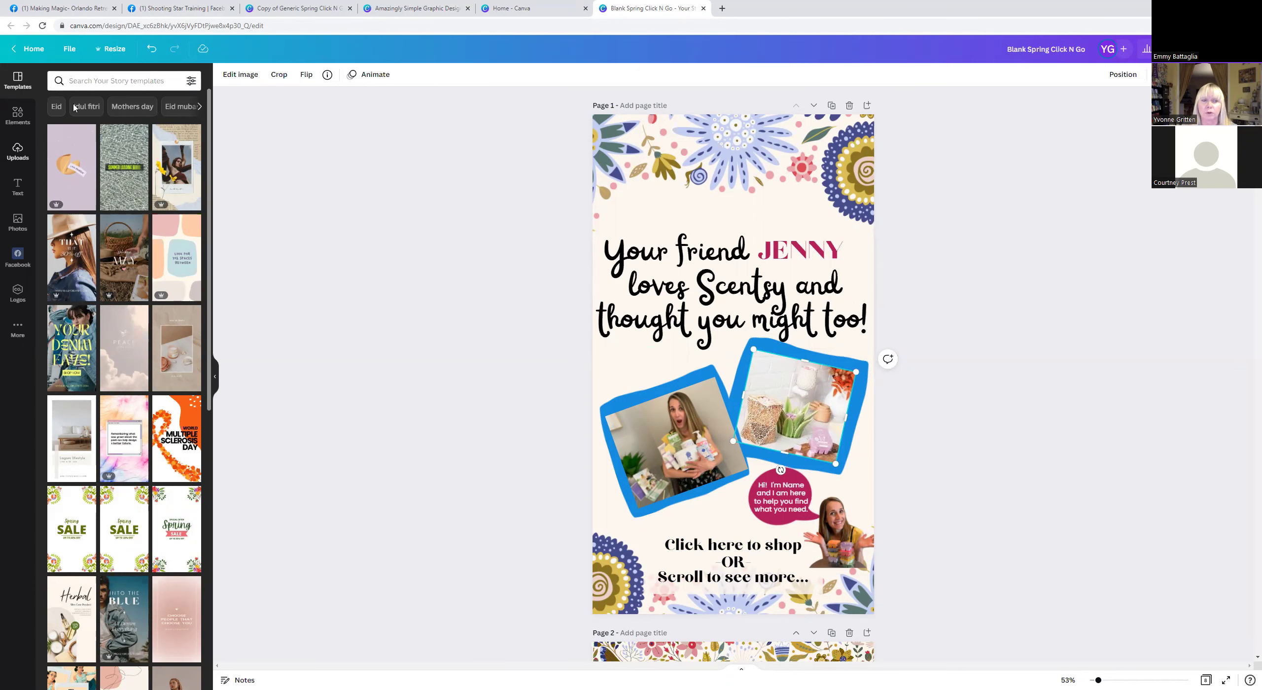
left_click(16, 150)
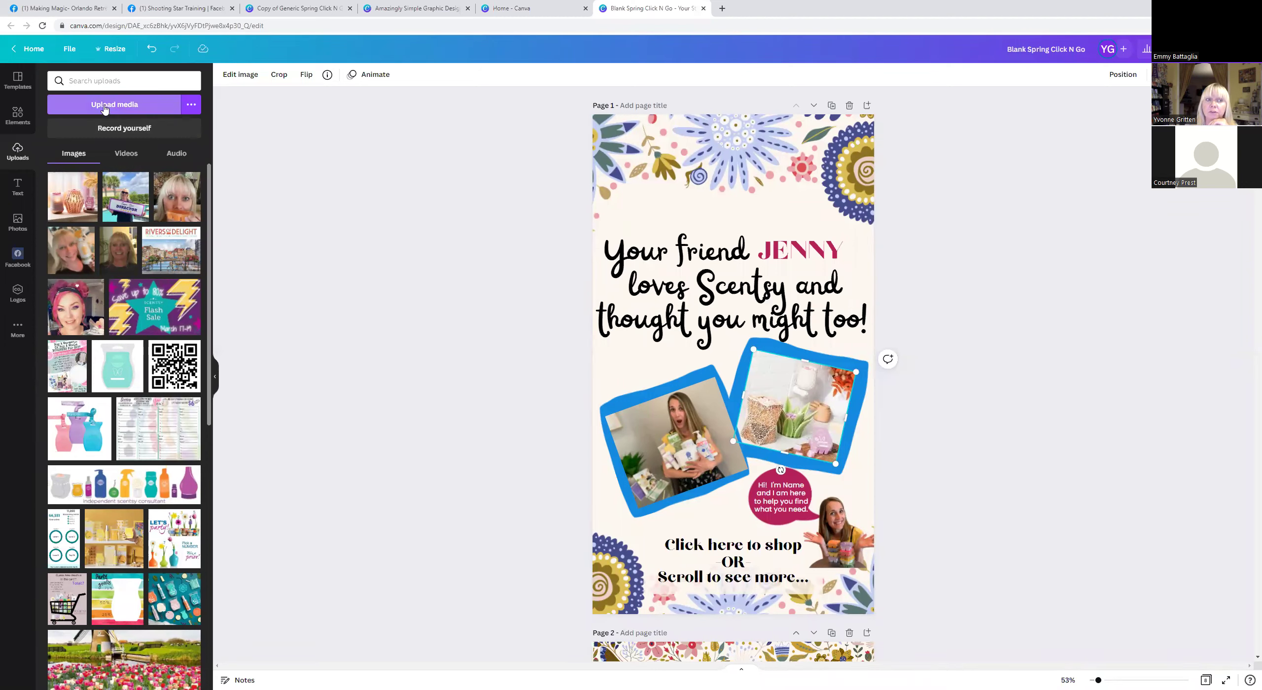
left_click(104, 105)
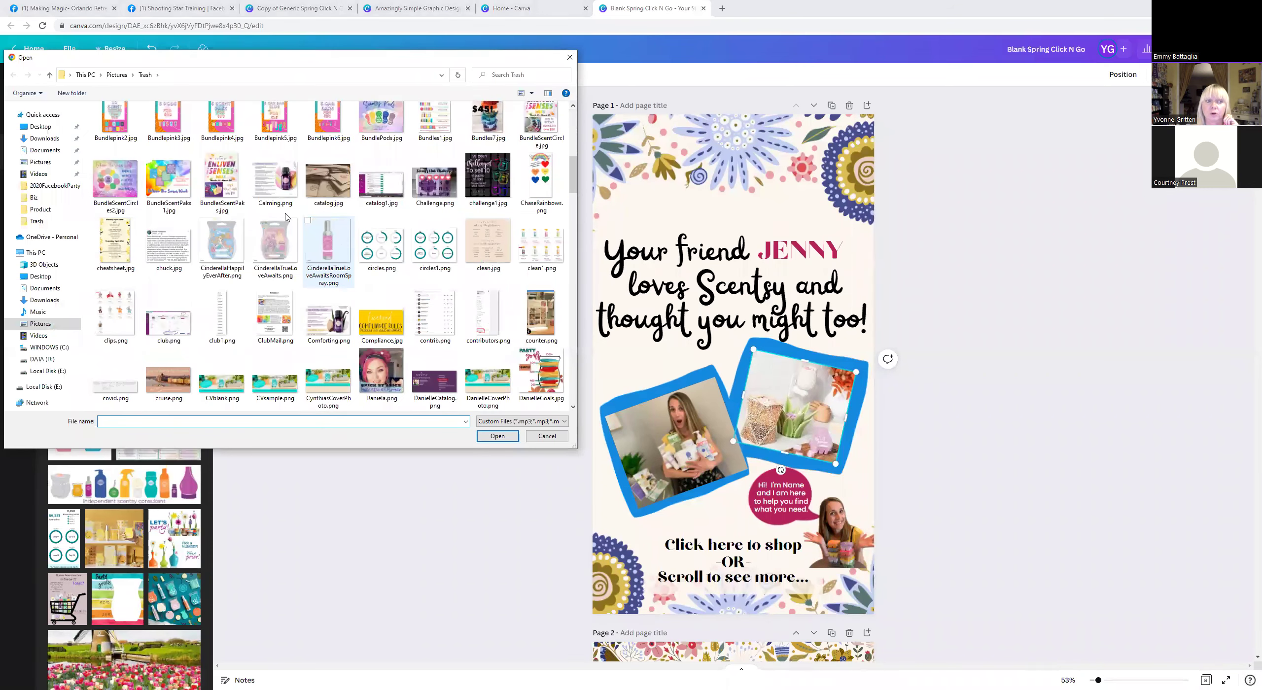
left_click(41, 162)
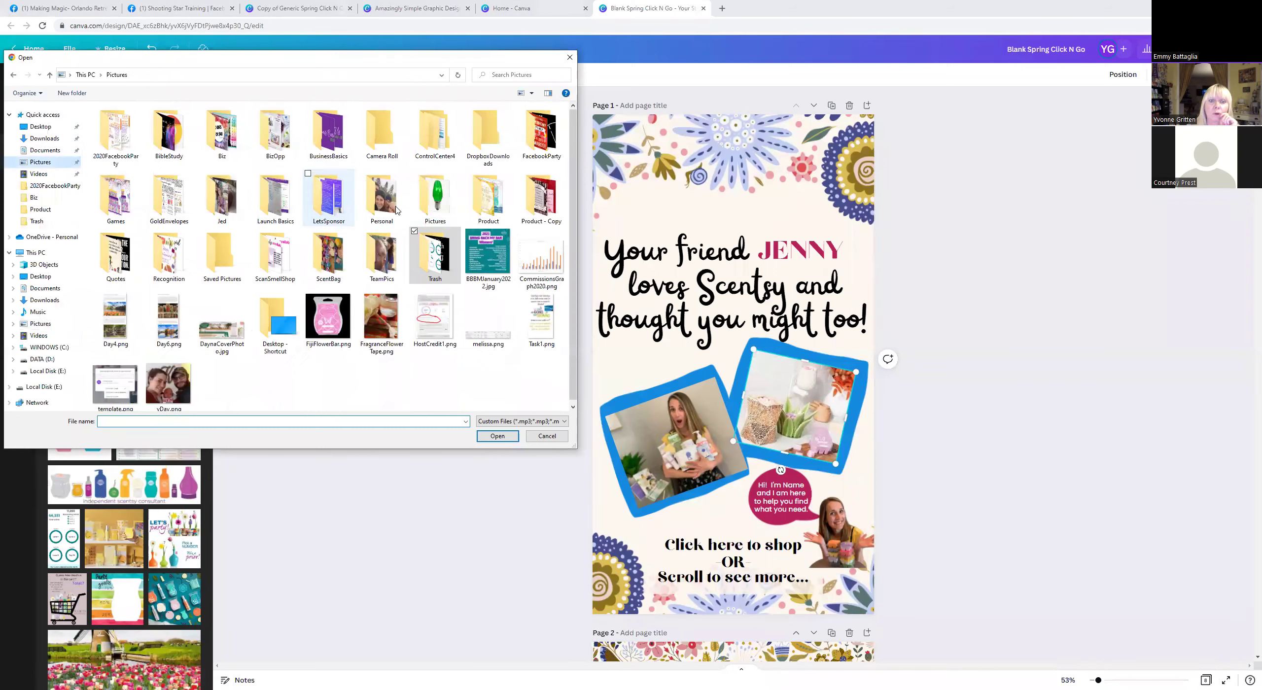
double_click(492, 198)
left_click(491, 198)
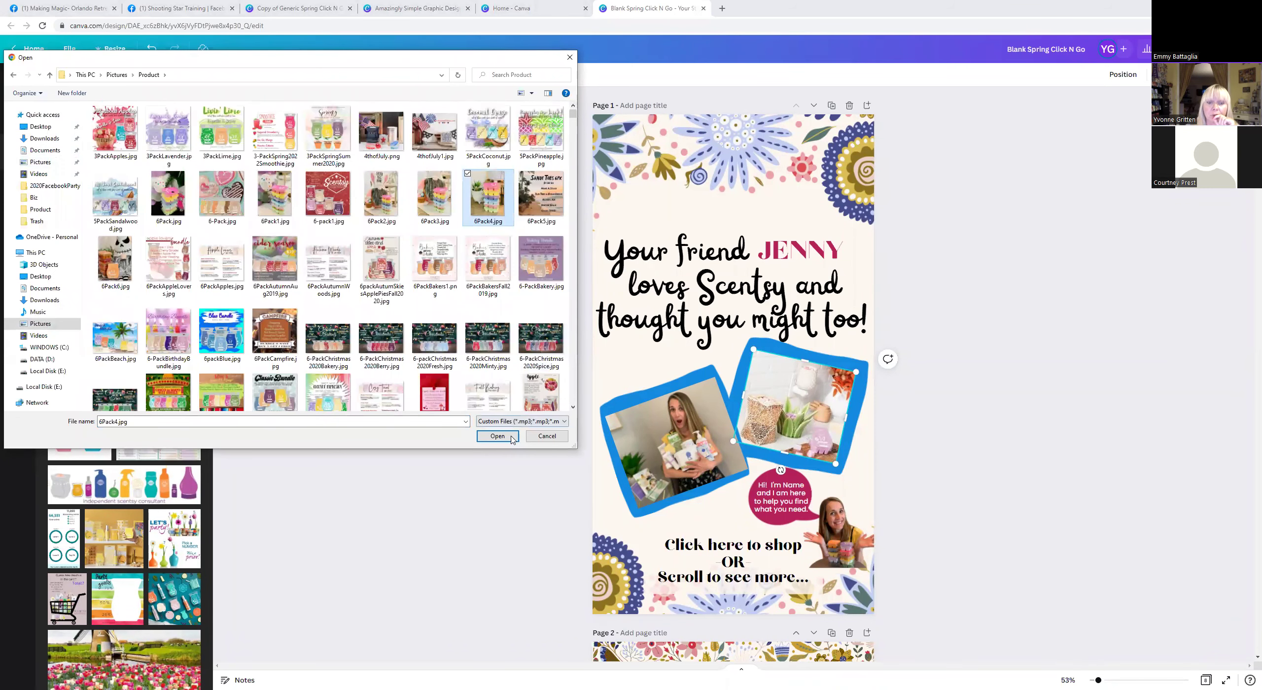
left_click(497, 436)
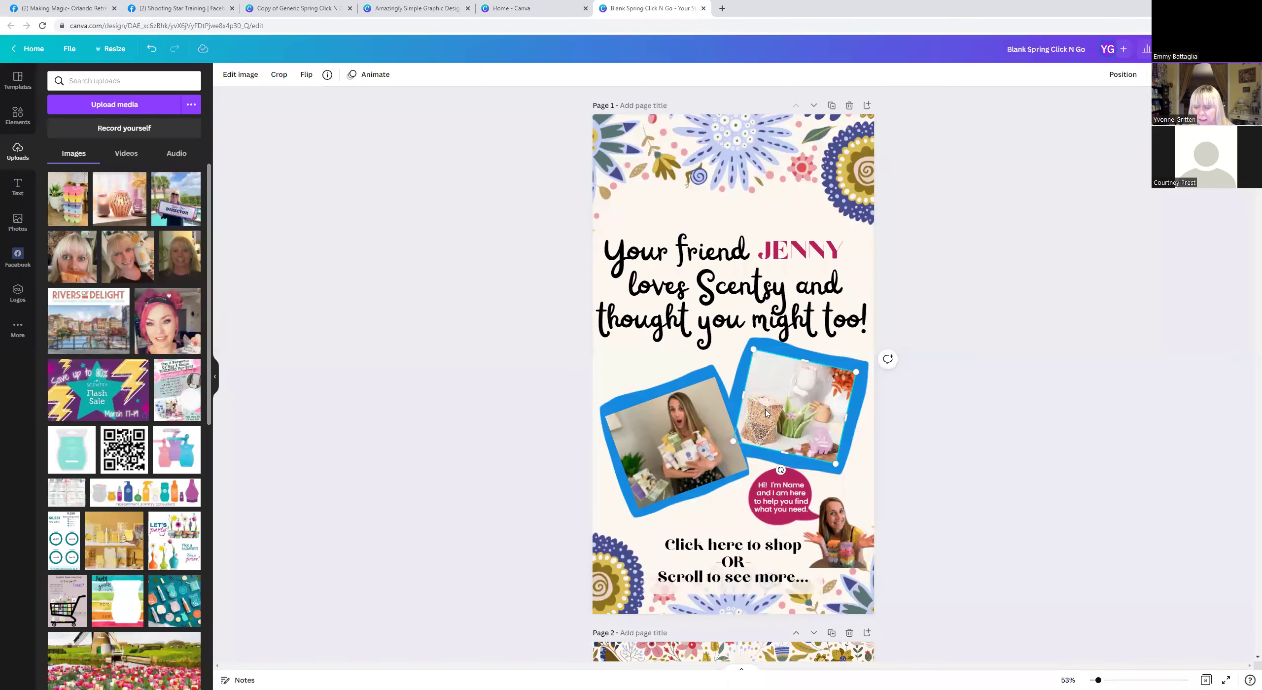
Replace the right frame's photo with the uploaded wax-warmer photo, resized and tilted about 13° to fit.
key("Delete")
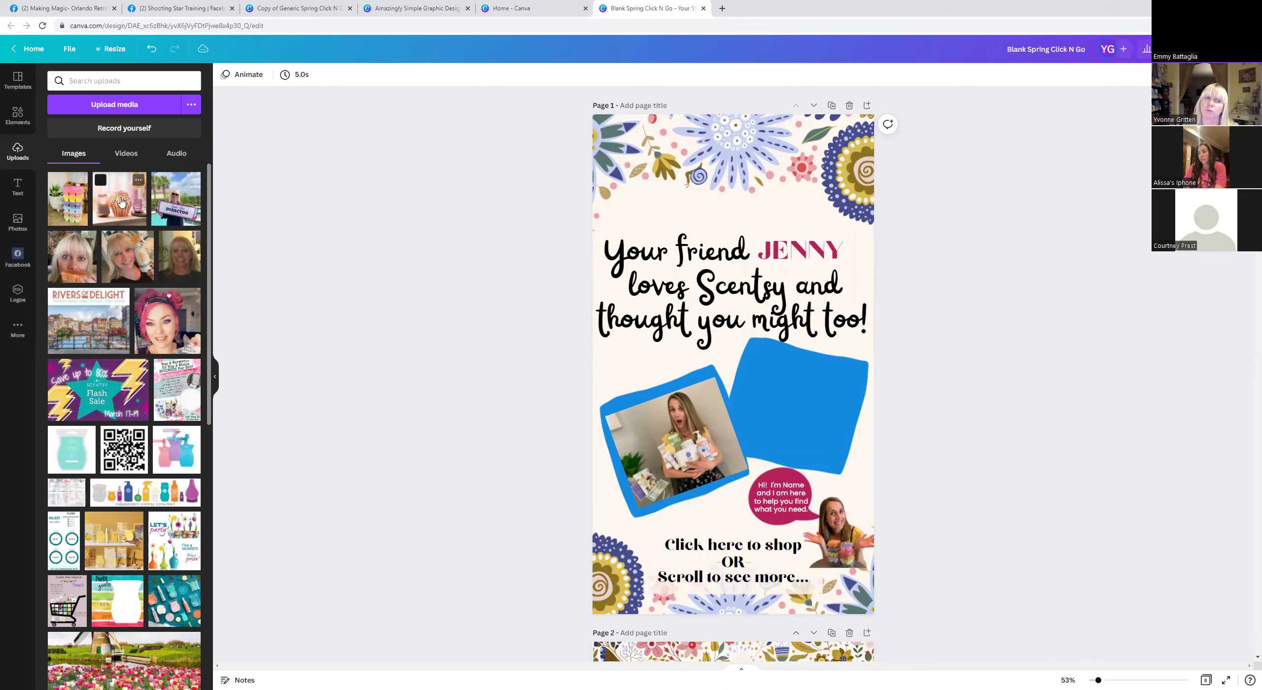
left_click(120, 201)
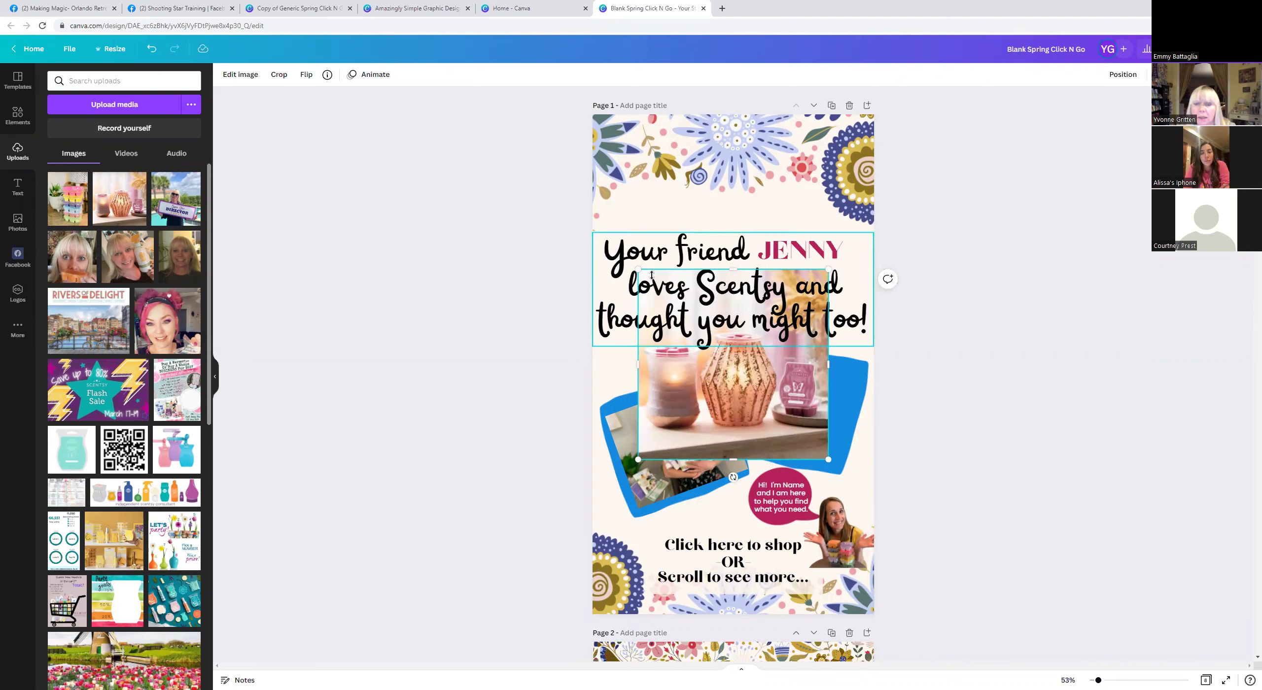
left_click_drag(637, 269, 728, 355)
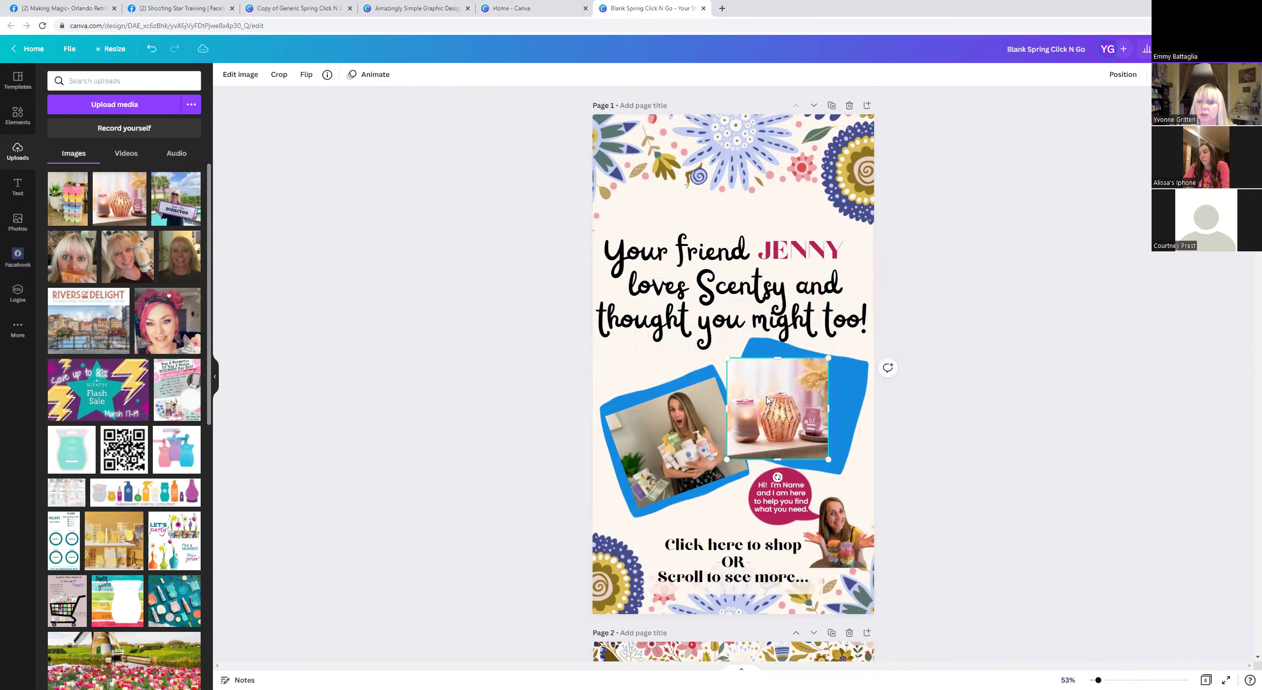
left_click_drag(779, 399, 800, 403)
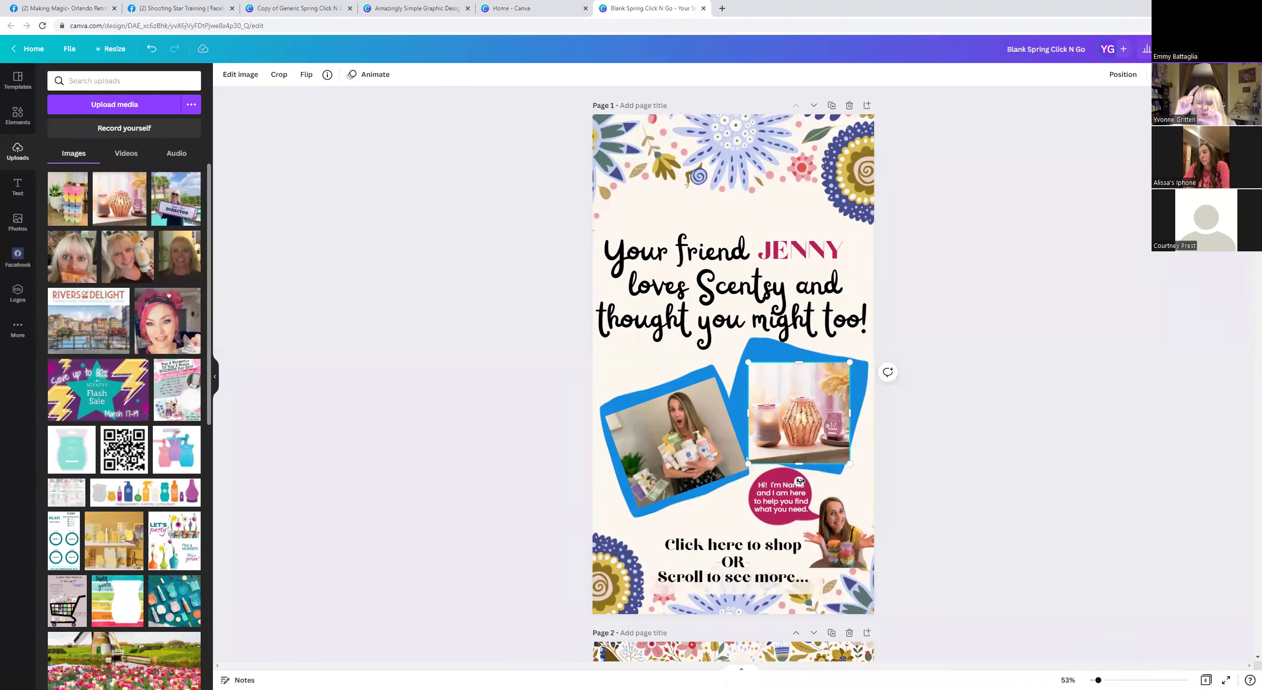
left_click_drag(800, 481, 785, 476)
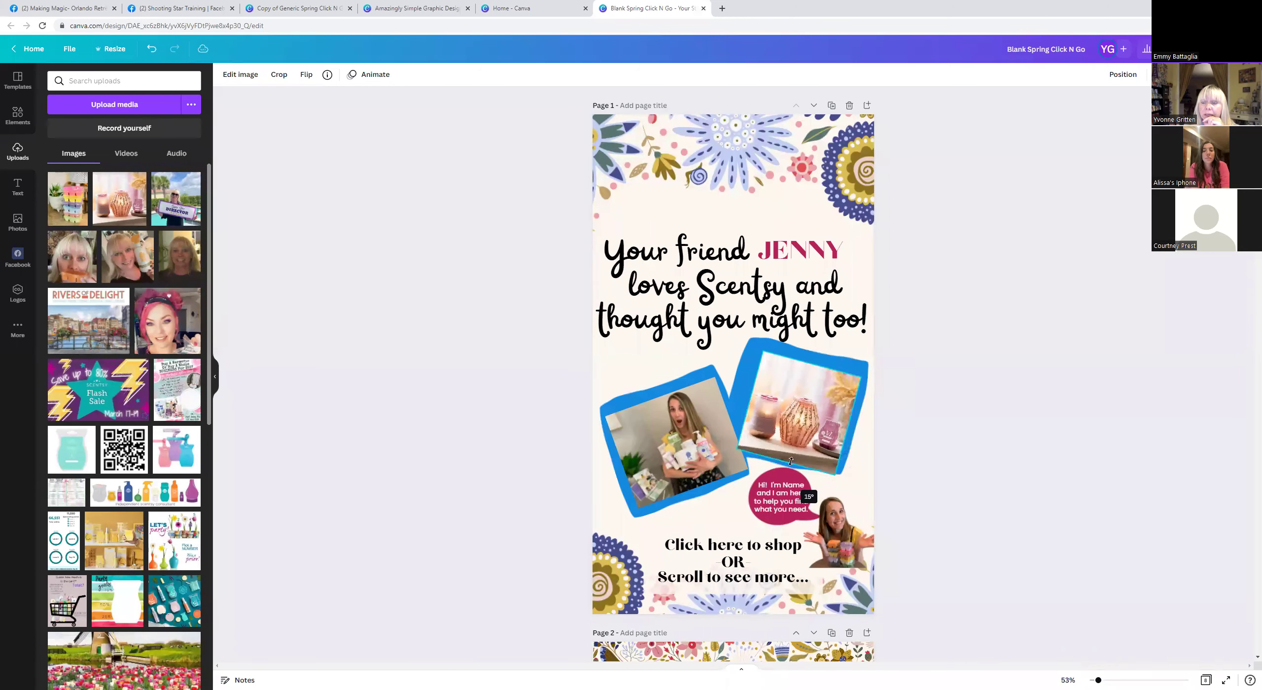
left_click_drag(804, 427, 797, 419)
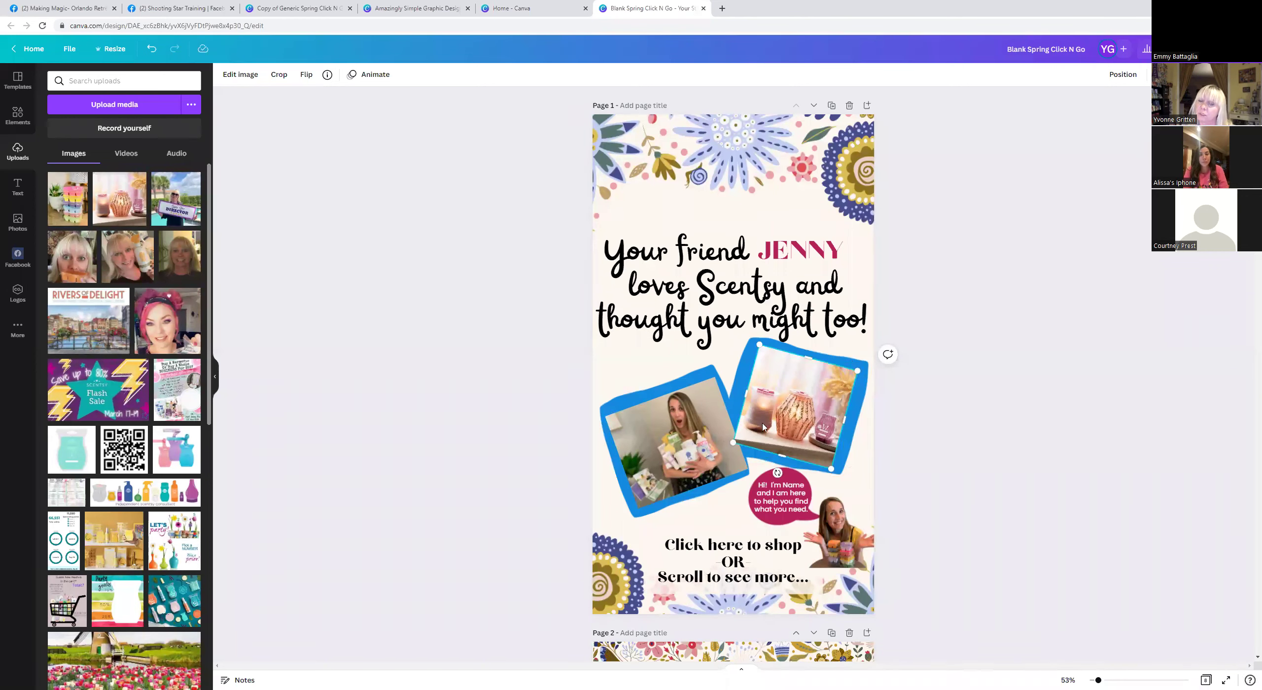
Rearrange the layers so the wax-warmer photo is behind and the blue frame on top.
right_click(778, 401)
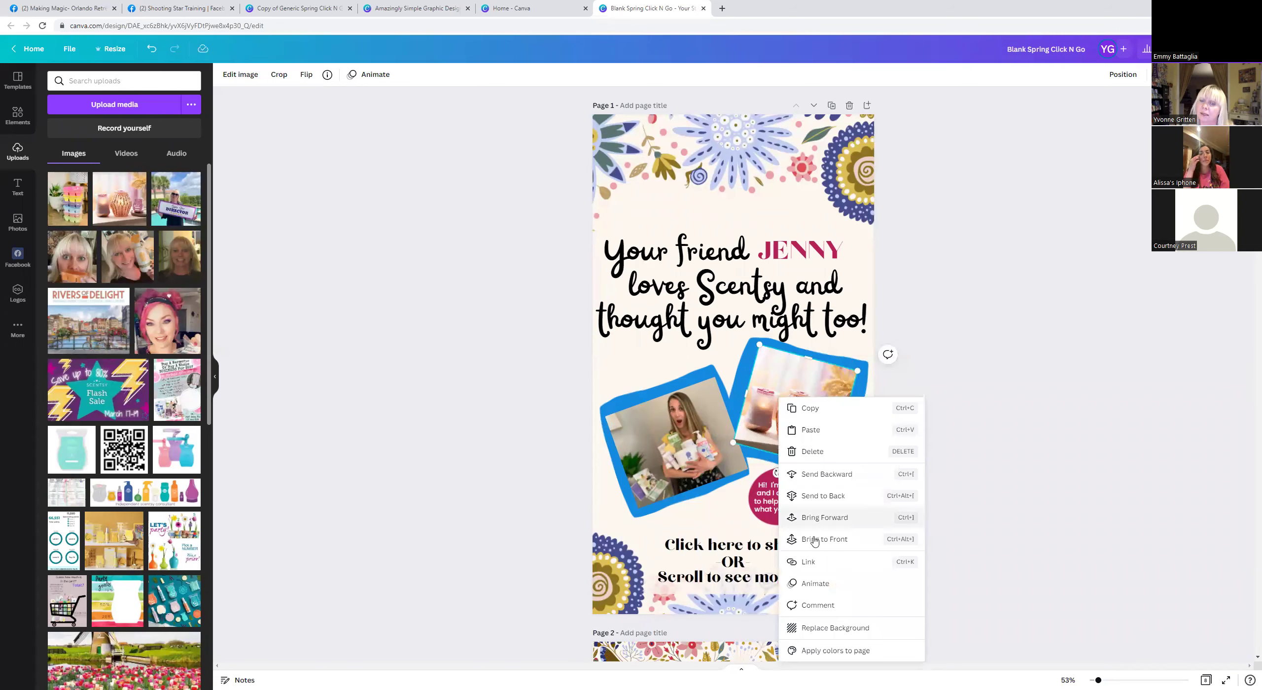
left_click(809, 497)
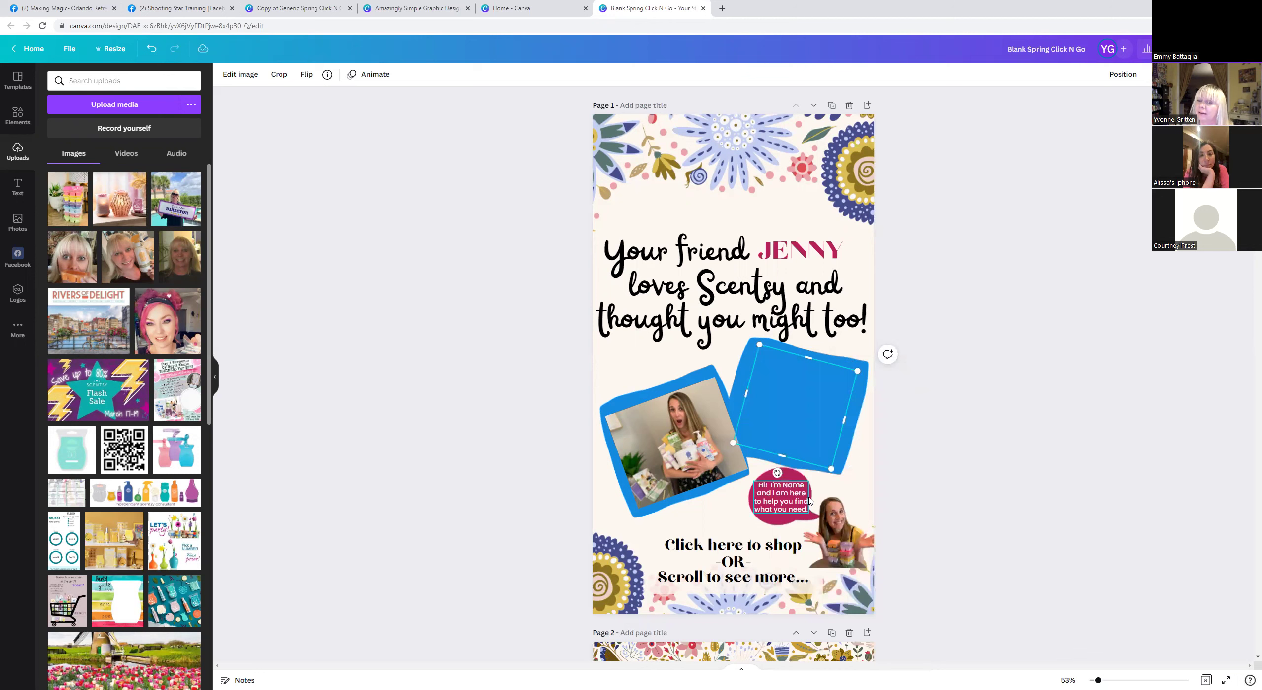
left_click(800, 438)
right_click(797, 430)
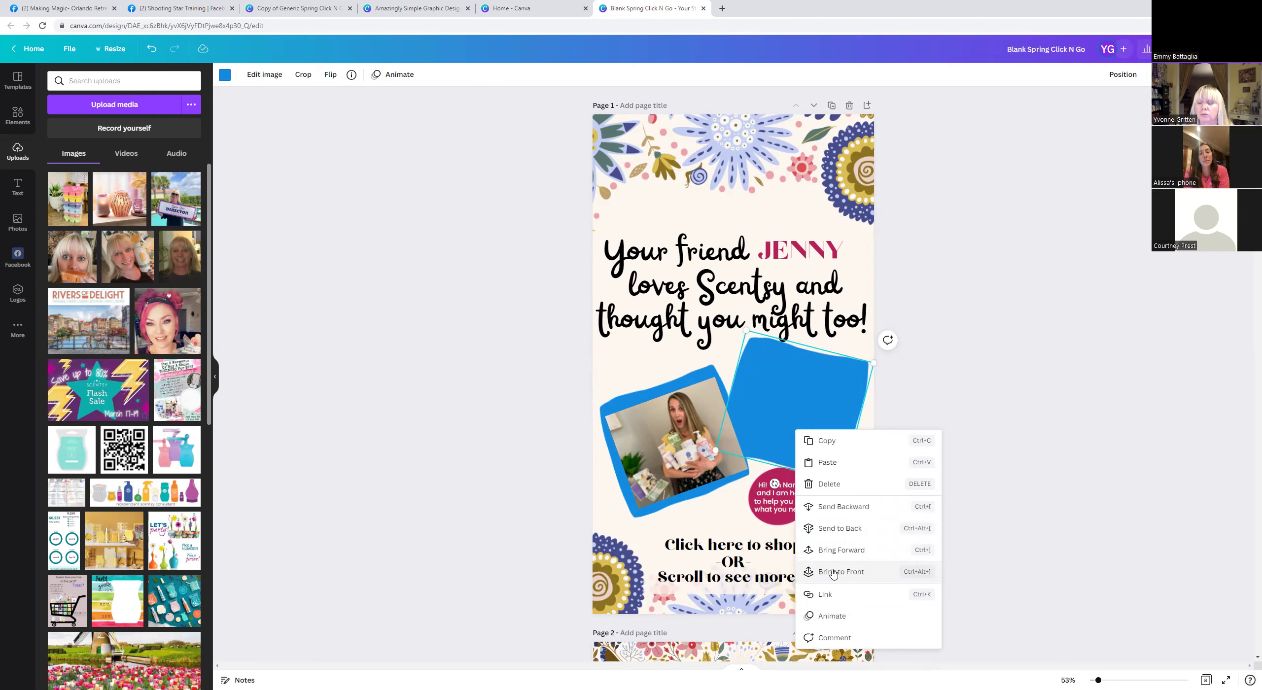
left_click(824, 554)
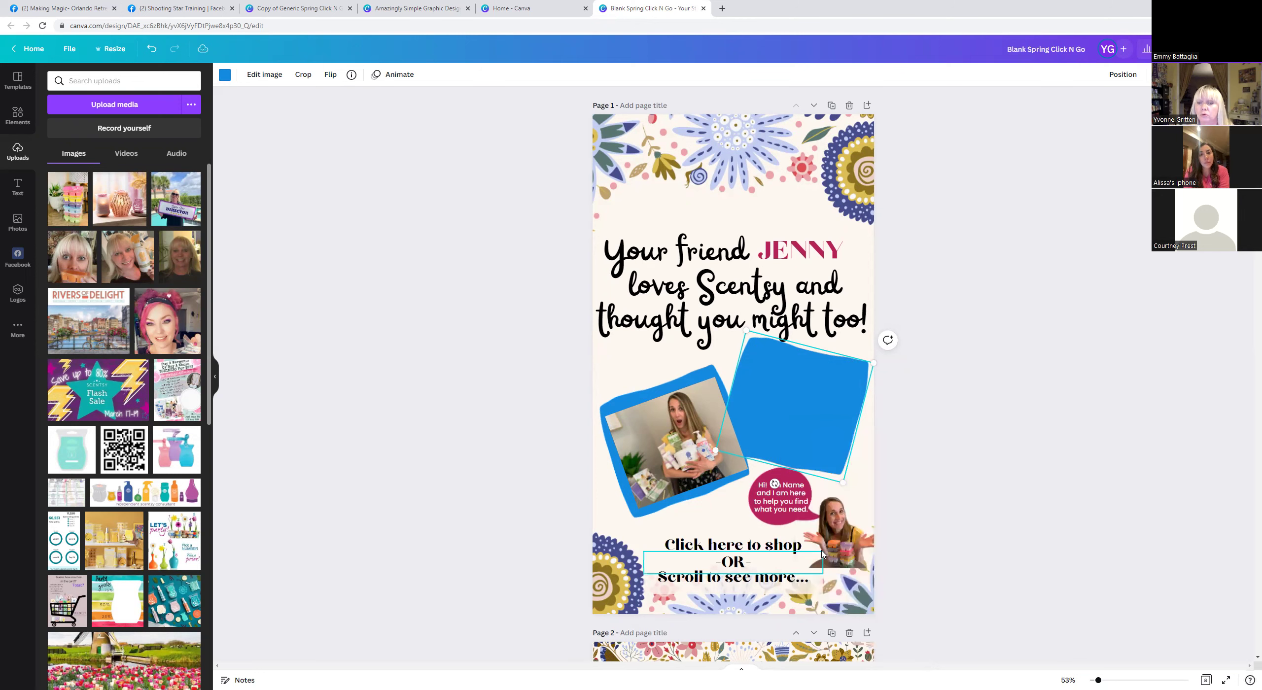
right_click(798, 436)
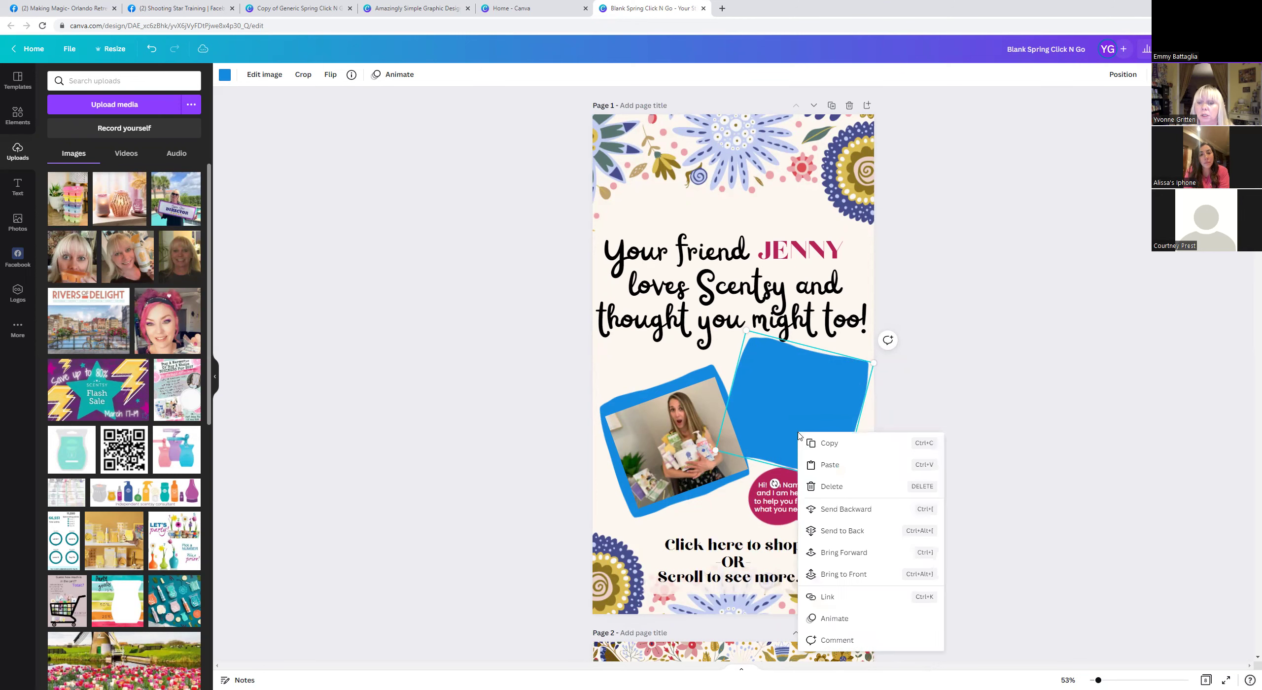
left_click(822, 574)
right_click(788, 405)
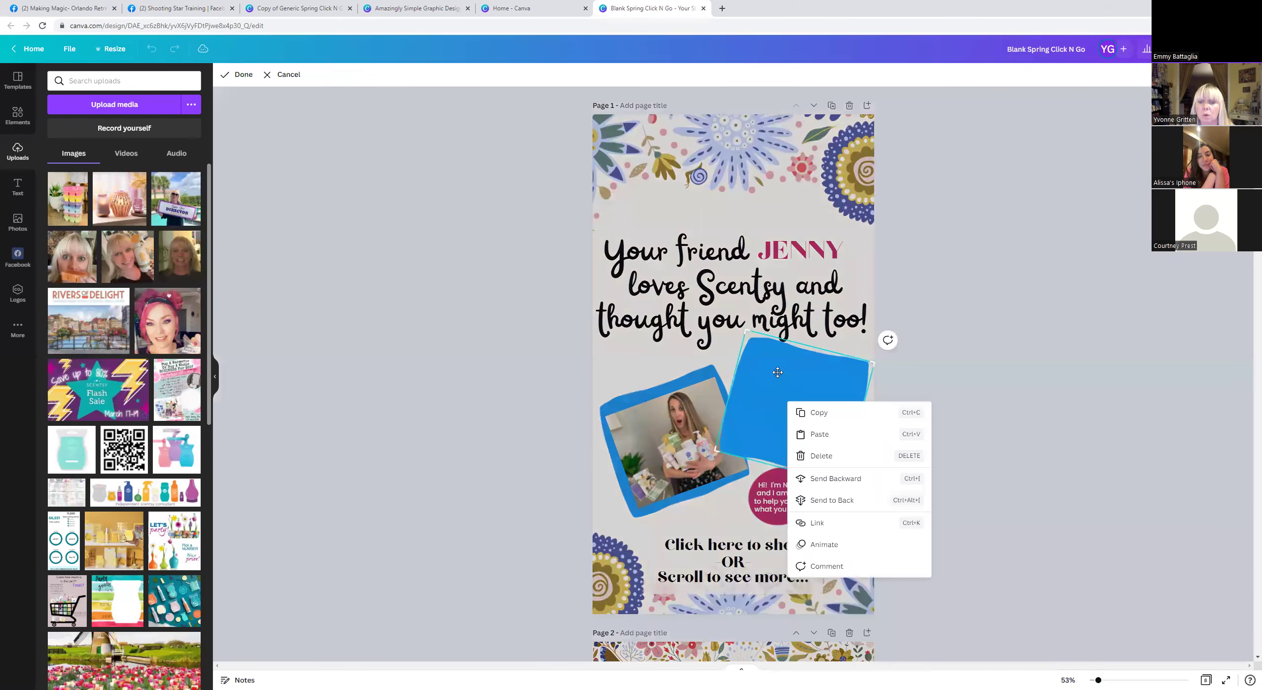
left_click(818, 479)
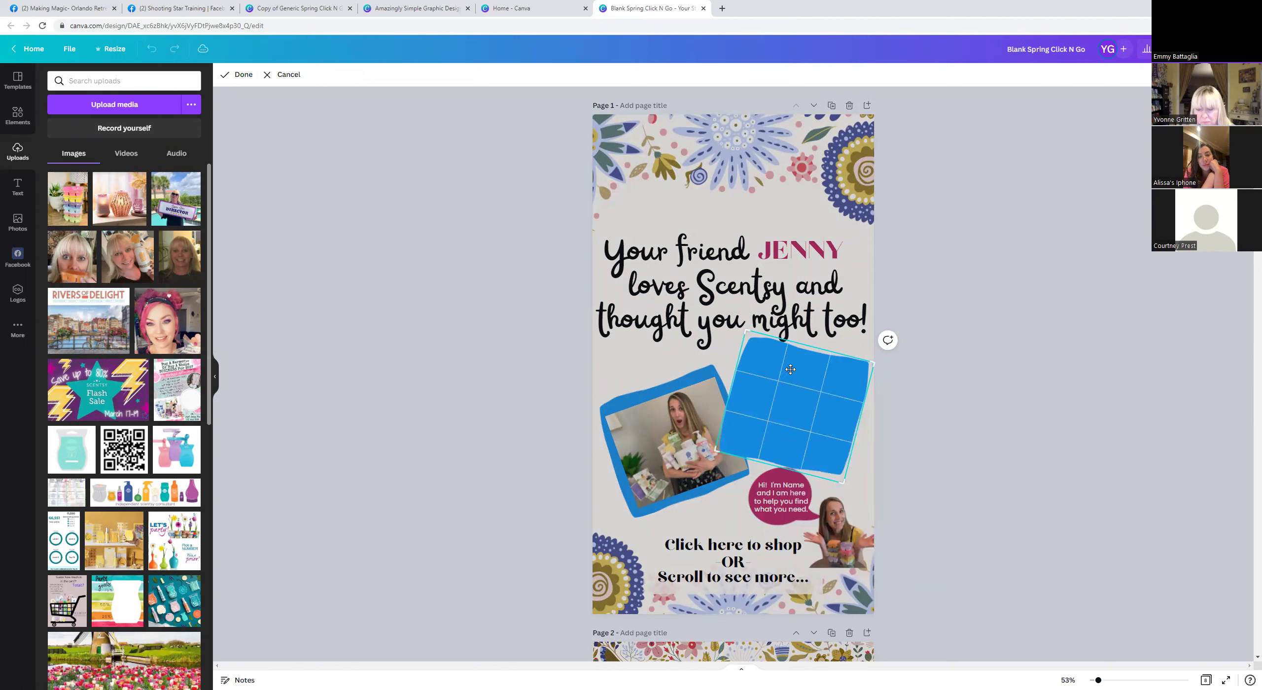
right_click(780, 404)
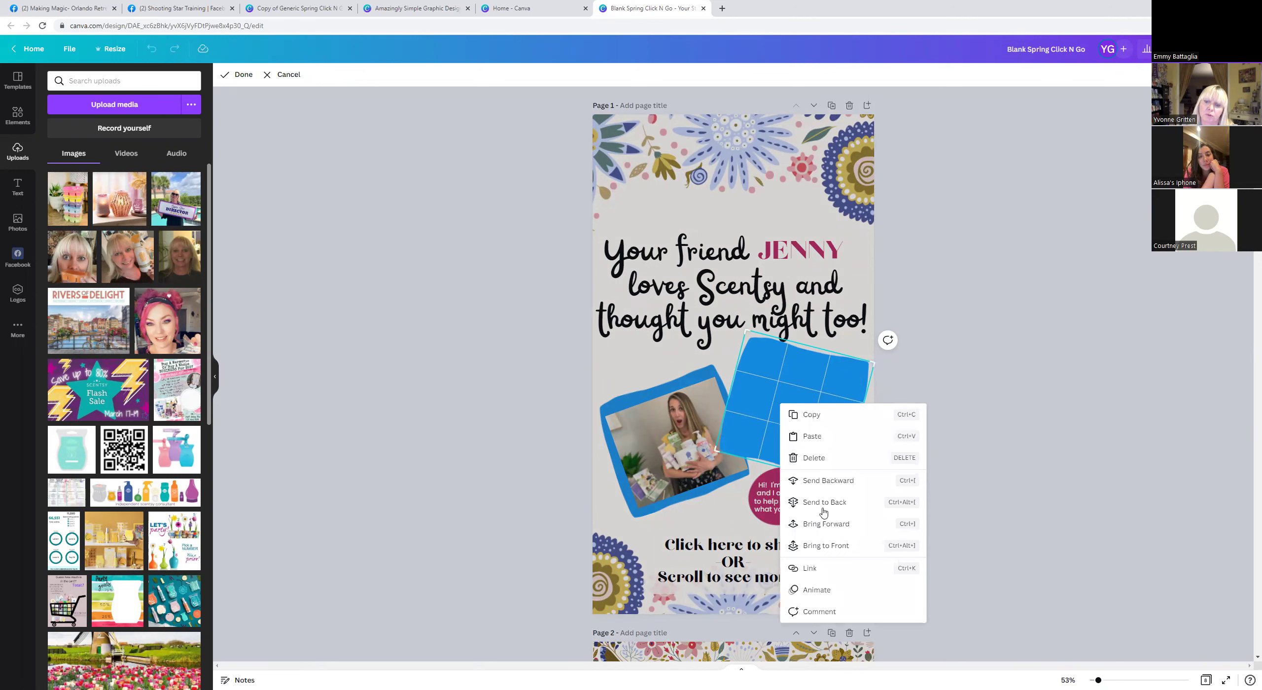
left_click(816, 546)
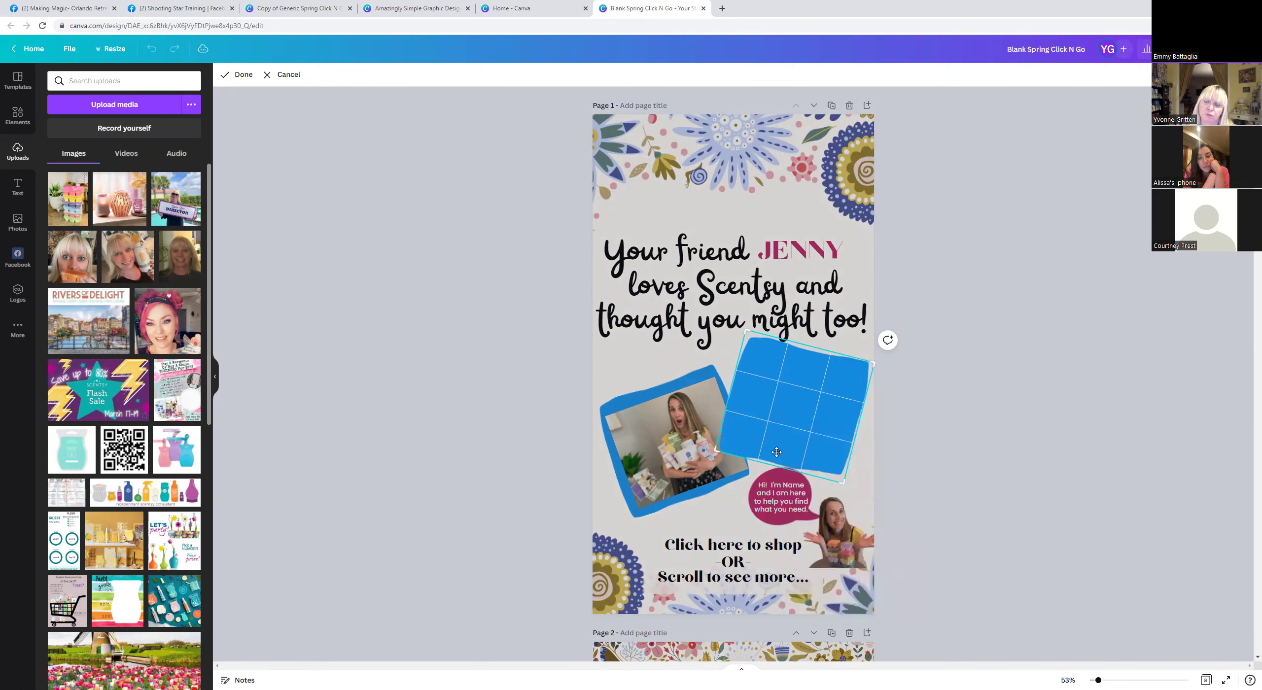
Add the wax-warmer upload onto the right blue frame, tilted to match its angle.
left_click(111, 203)
left_click_drag(737, 358, 795, 402)
left_click_drag(778, 473, 770, 474)
left_click_drag(794, 435, 792, 435)
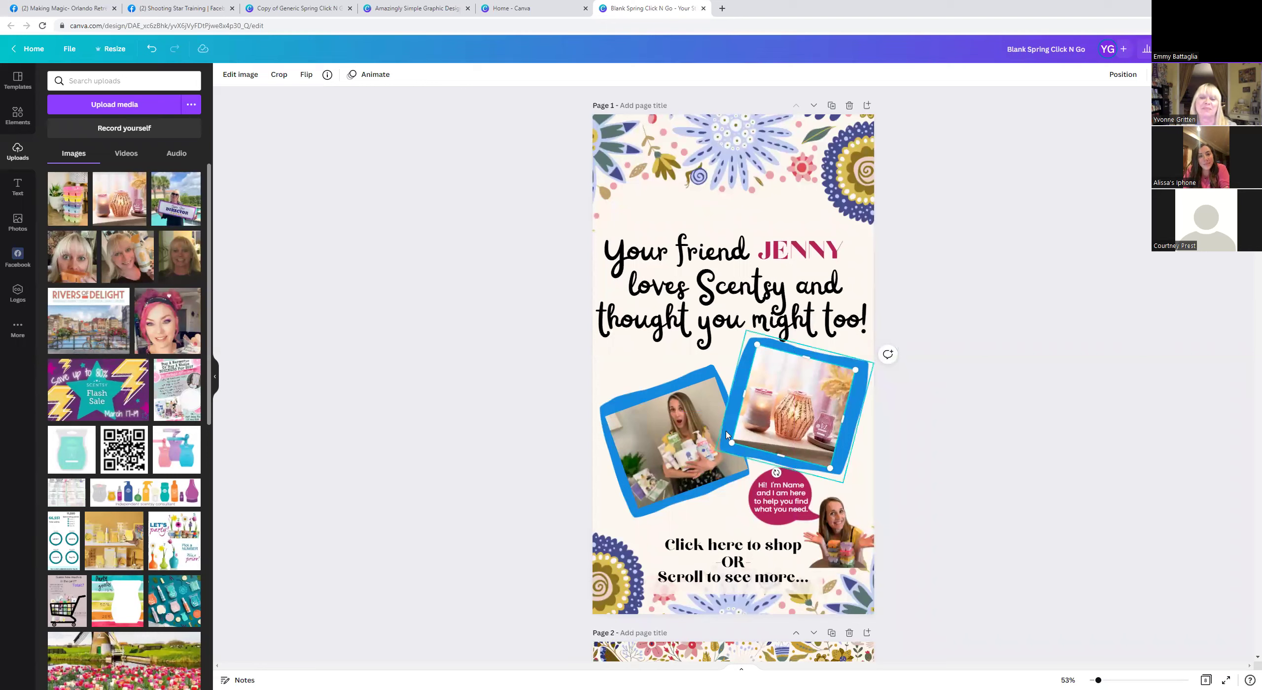
Delete the woman's photo from the left blue frame.
left_click(674, 441)
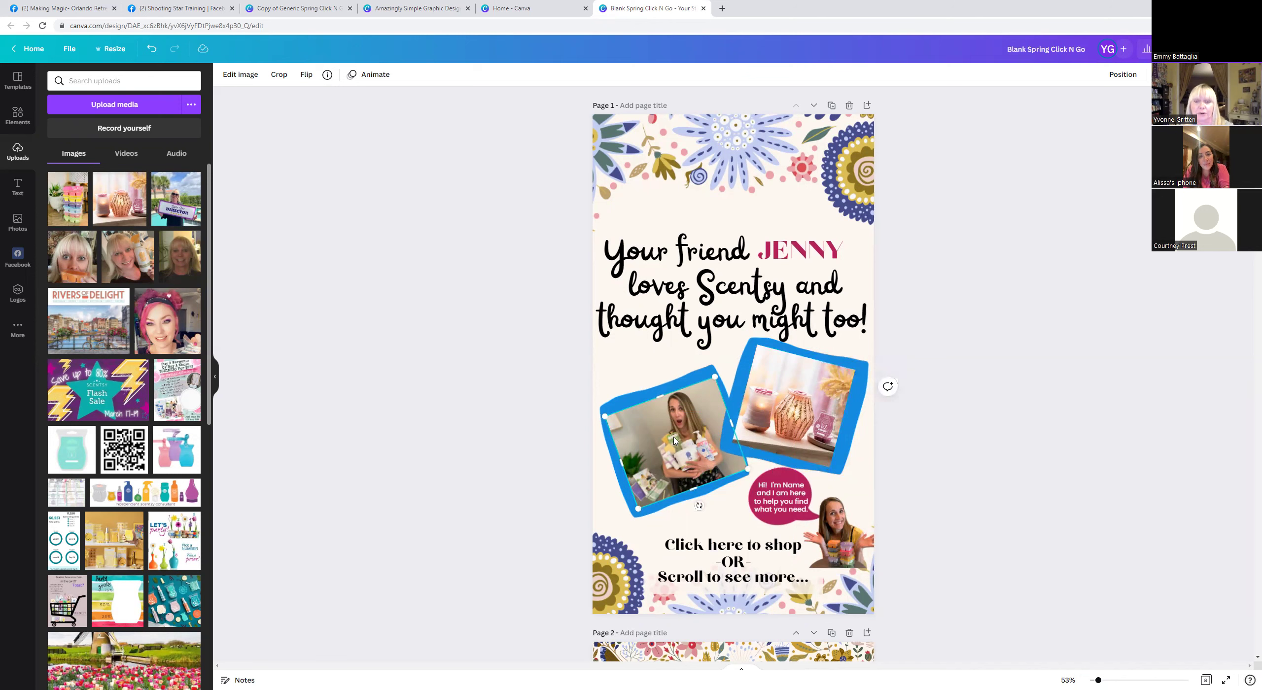
key("Delete")
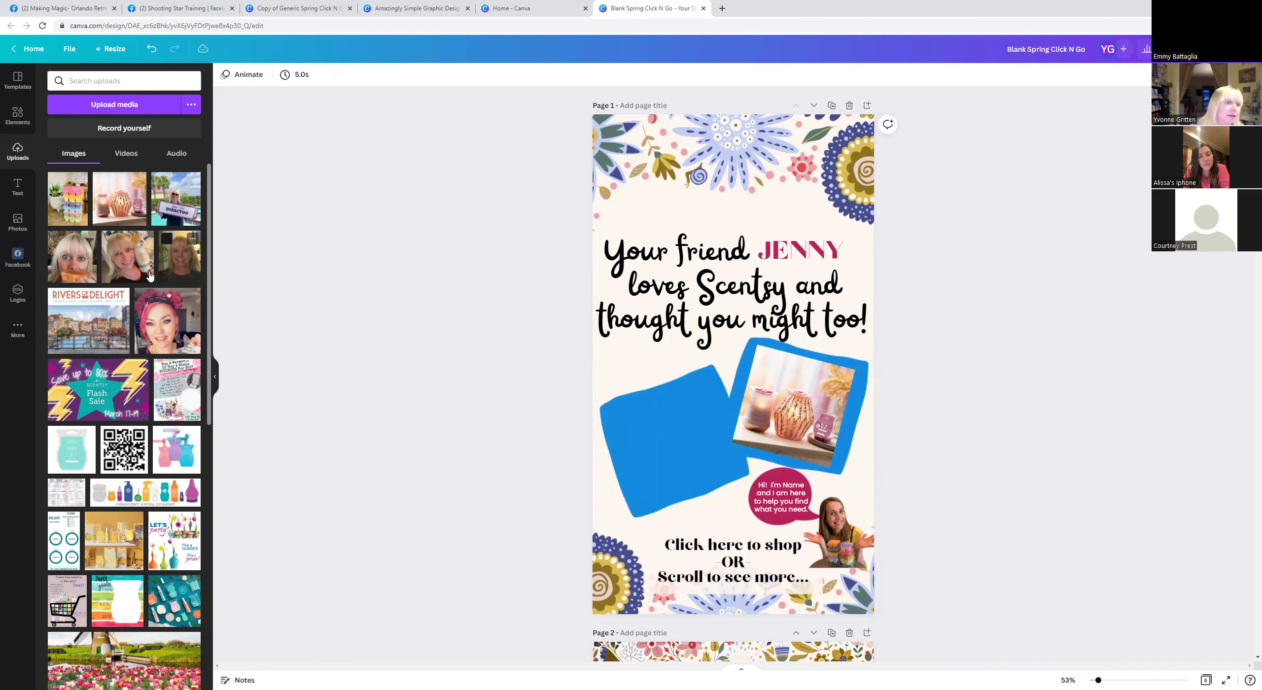
scroll(95, 587, "down", 7)
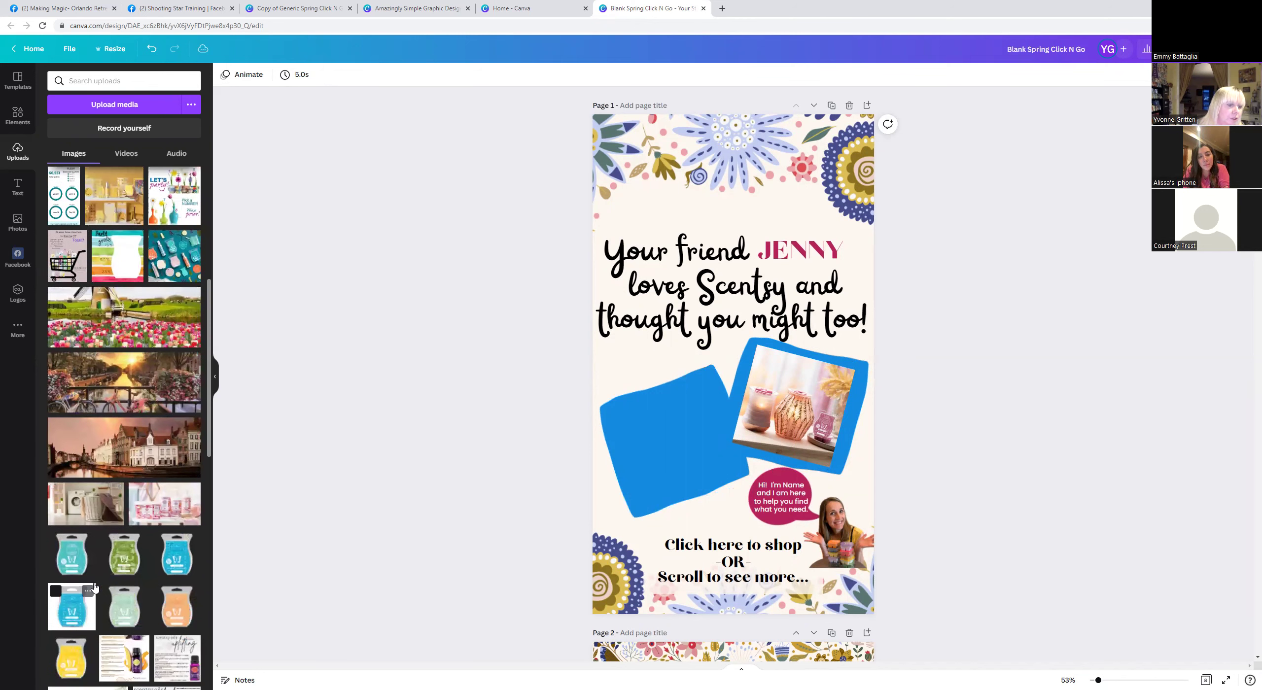
scroll(95, 587, "down", 4)
scroll(95, 586, "up", 6)
scroll(95, 587, "up", 5)
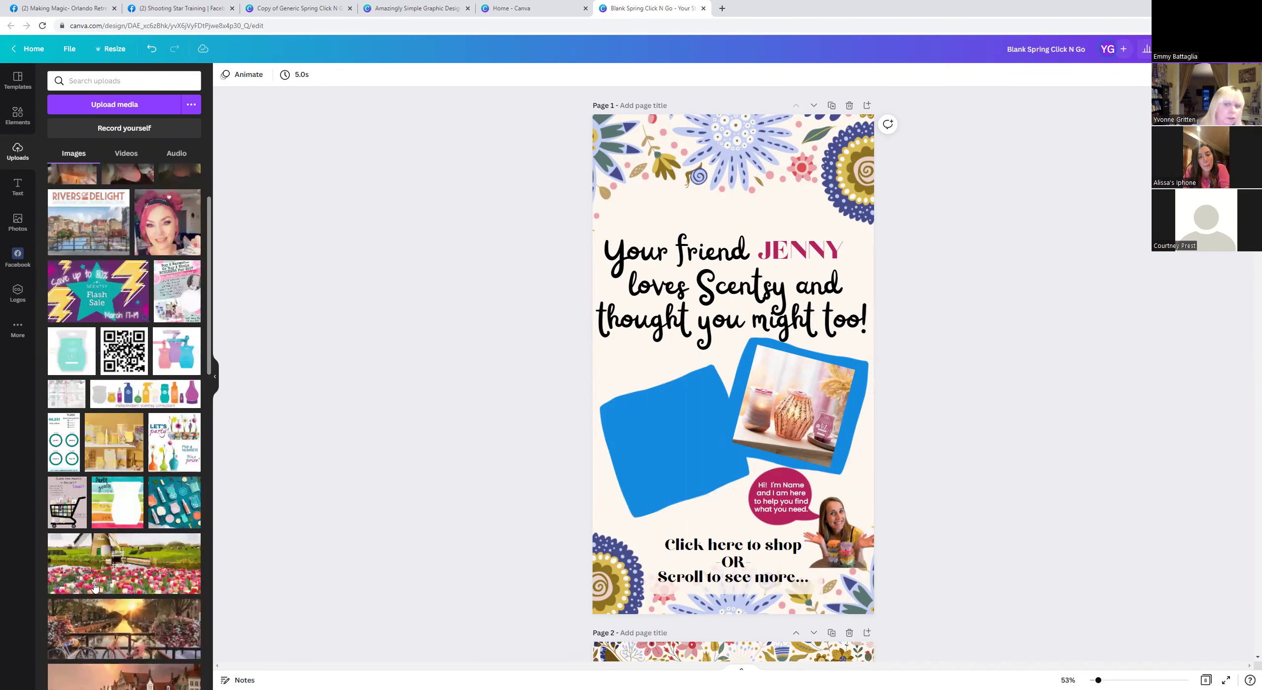
Add the rainbow wax-bar photo, shrink it onto the left frame, tilt to -21°, and trim its top.
left_click(78, 208)
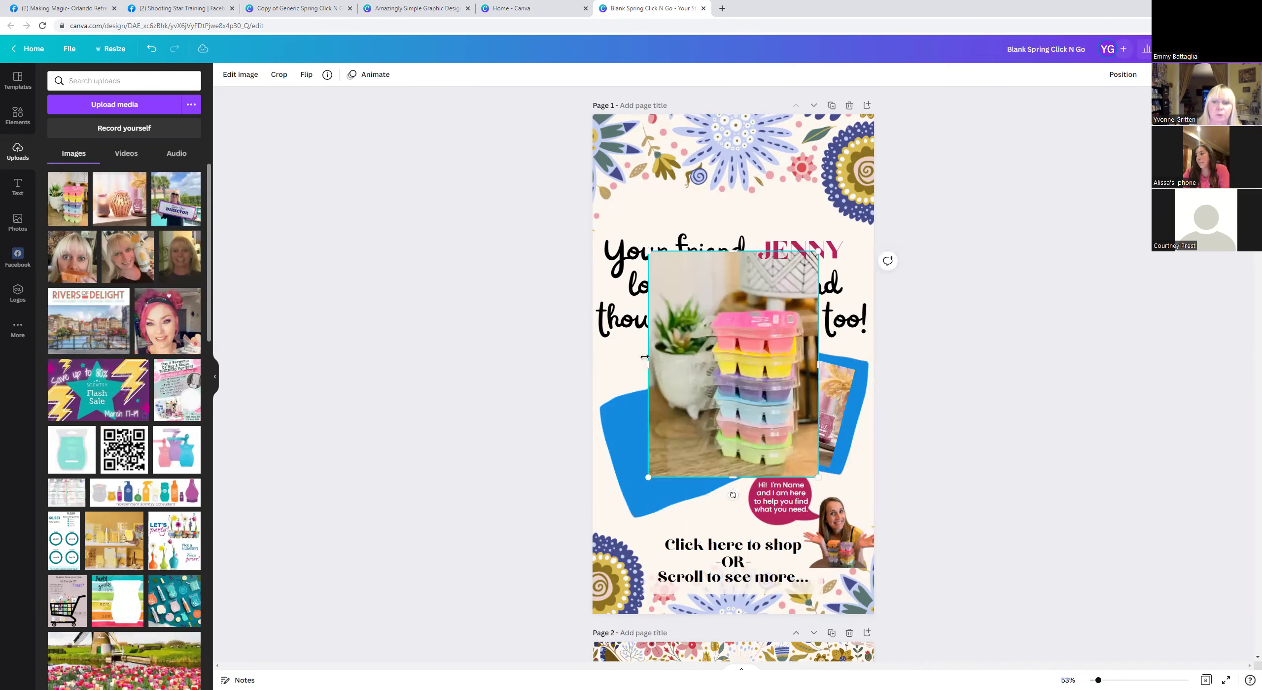
left_click_drag(677, 347, 734, 365)
left_click_drag(776, 422, 681, 434)
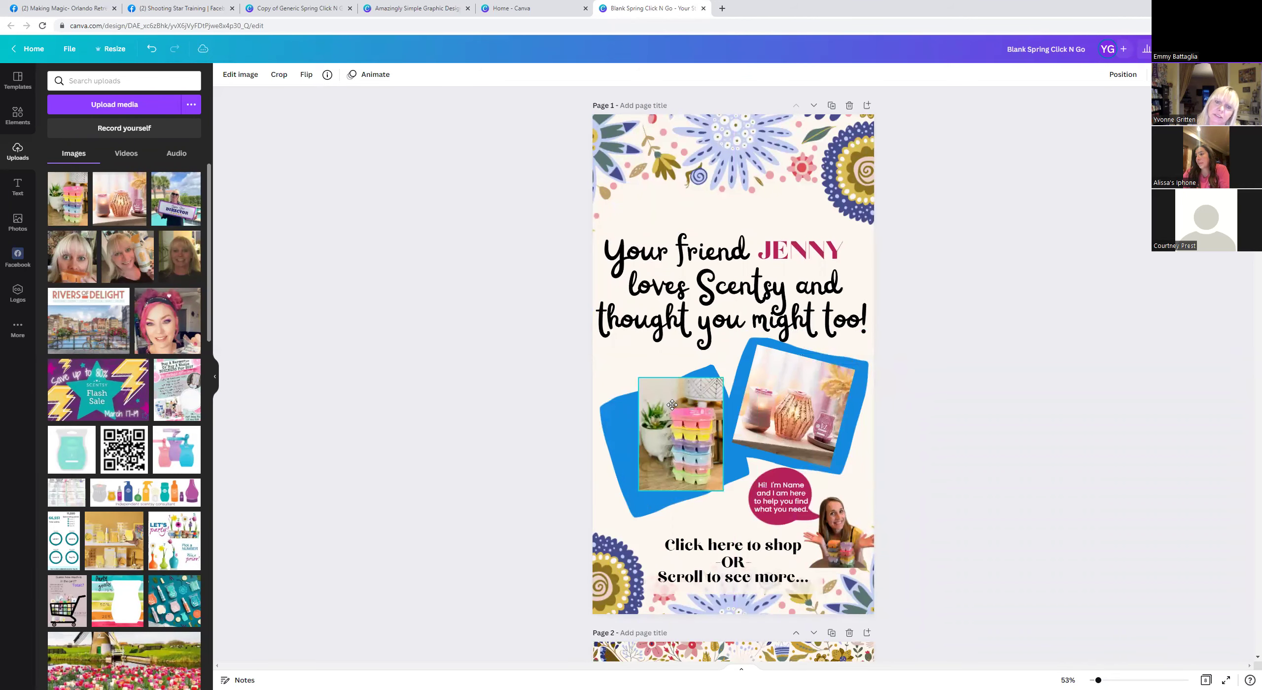
left_click_drag(681, 508, 704, 491)
left_click_drag(655, 378, 653, 397)
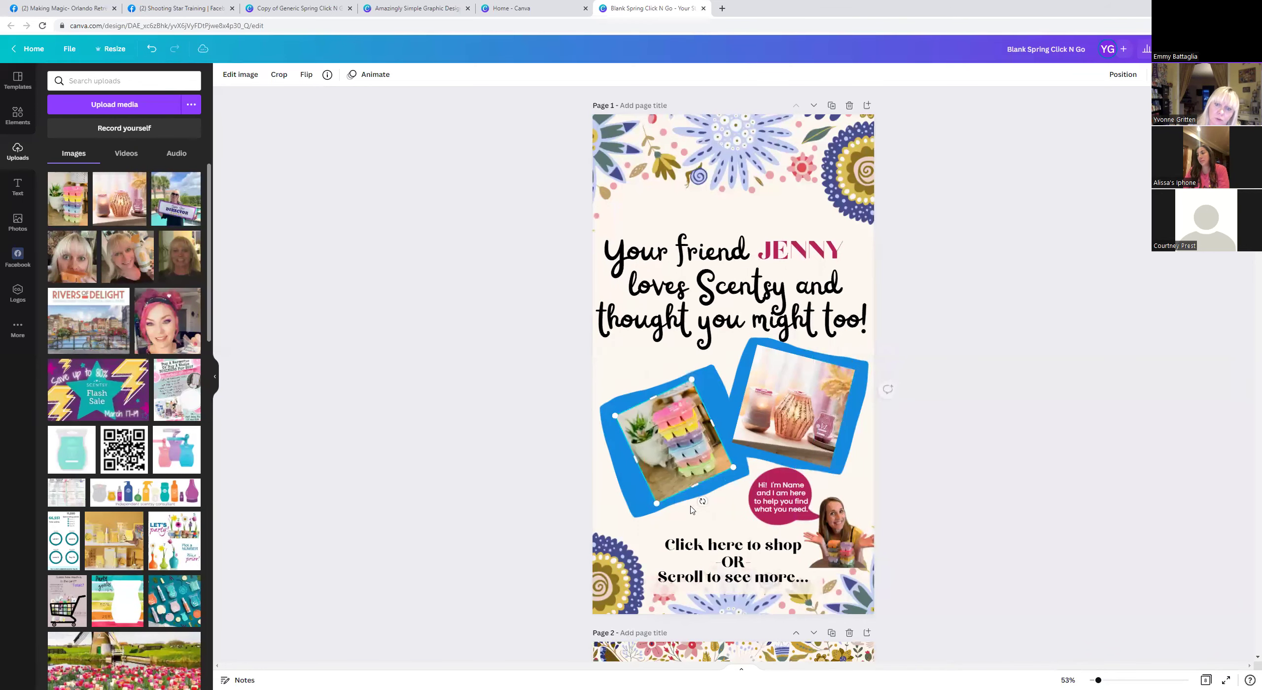
left_click_drag(702, 502, 694, 502)
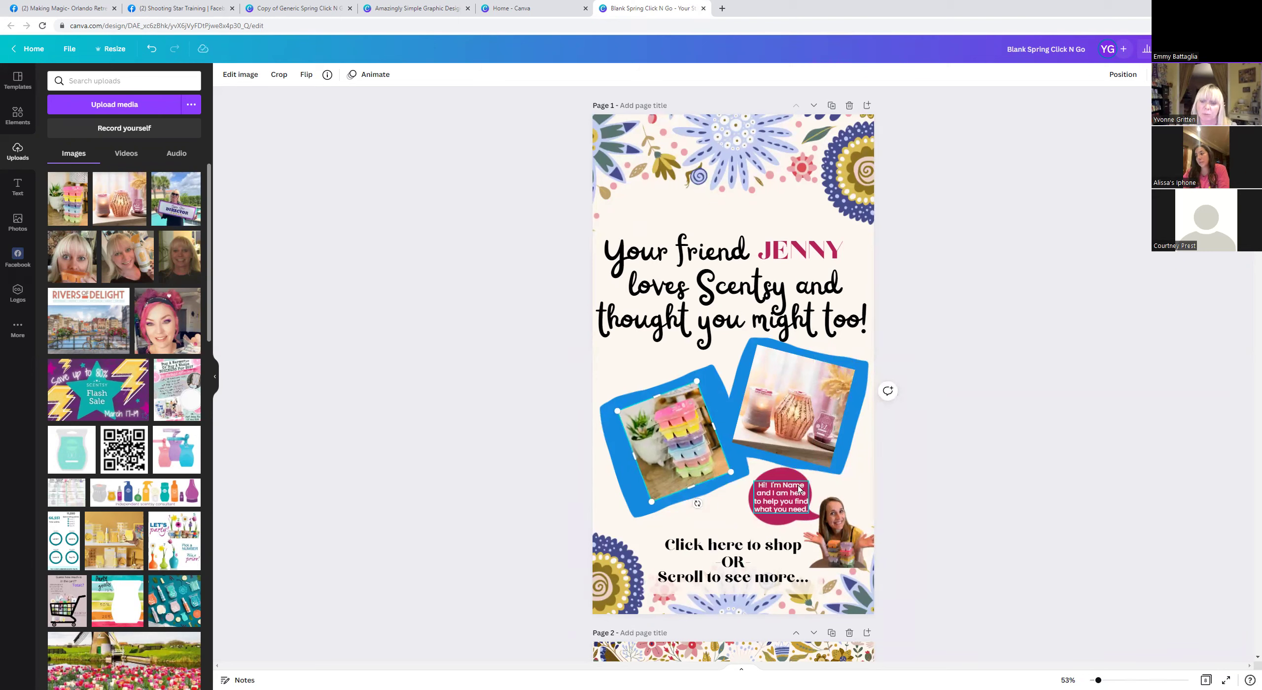
Replace 'Name' in the speech bubble with the presenter's first name.
left_click(789, 491)
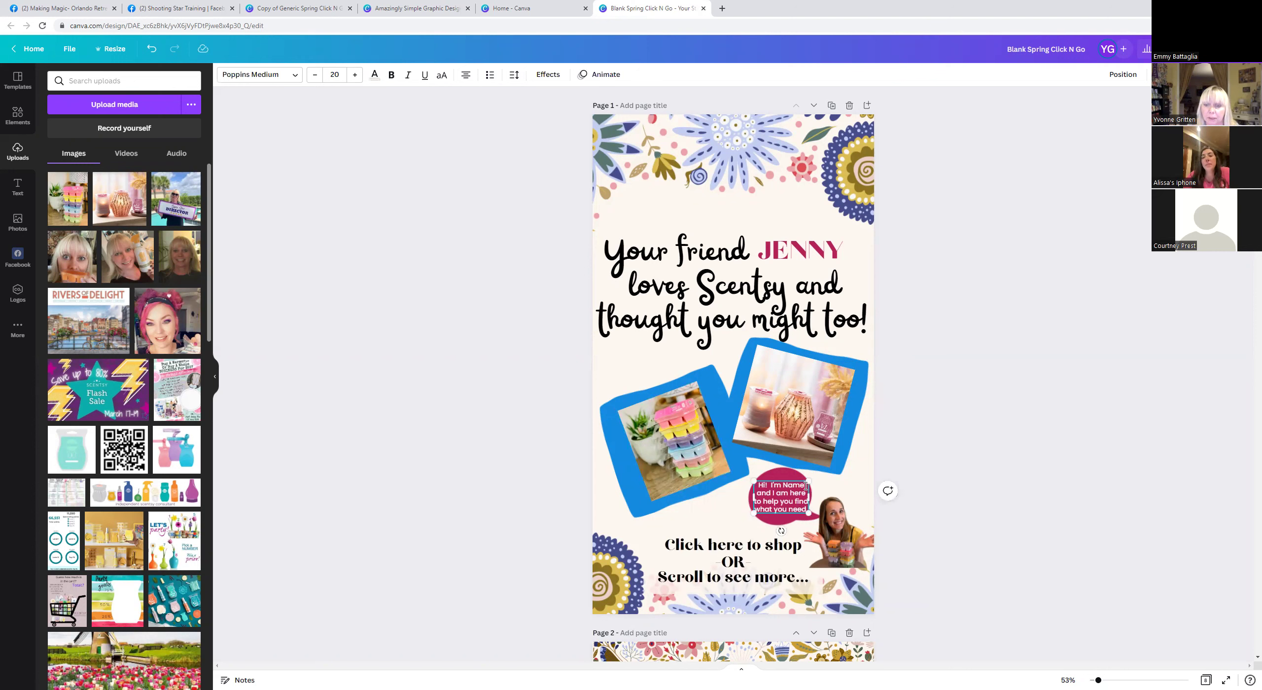
left_click(806, 485)
key("BackSpace")
key("BackSpace")
key("BackSpace")
key("BackSpace")
key("BackSpace")
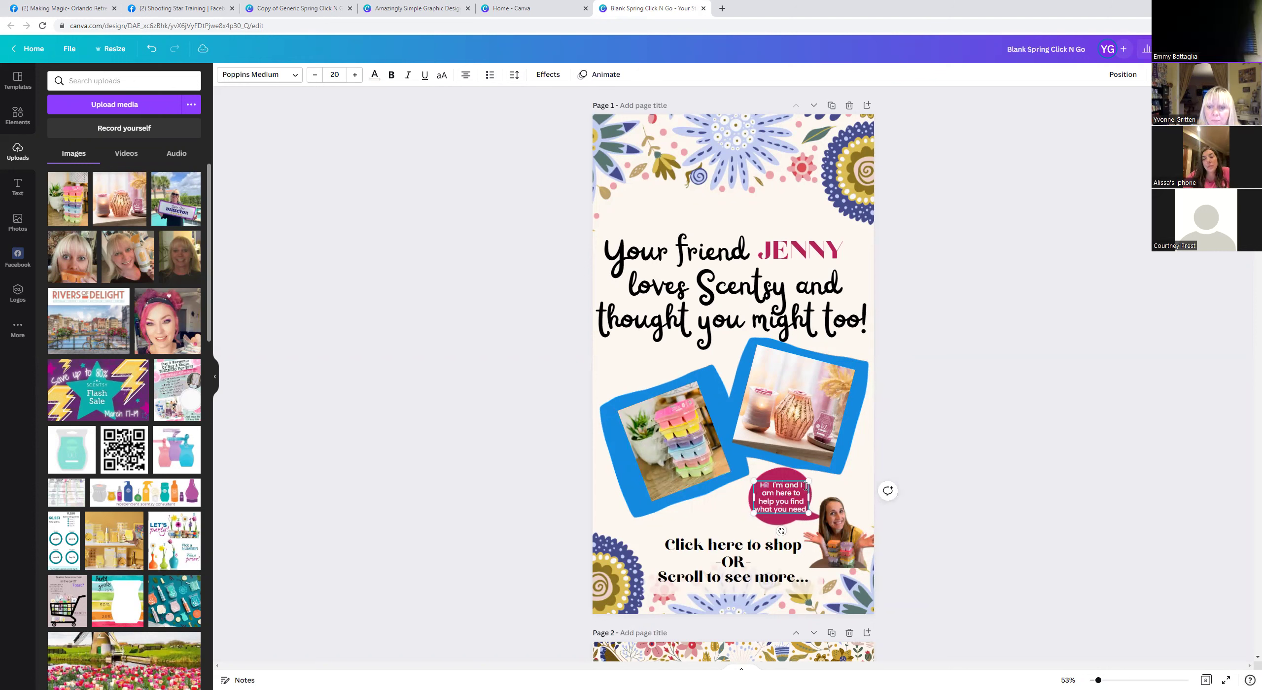
type("YVON")
key("BackSpace")
key("BackSpace")
key("BackSpace")
key("BackSpace")
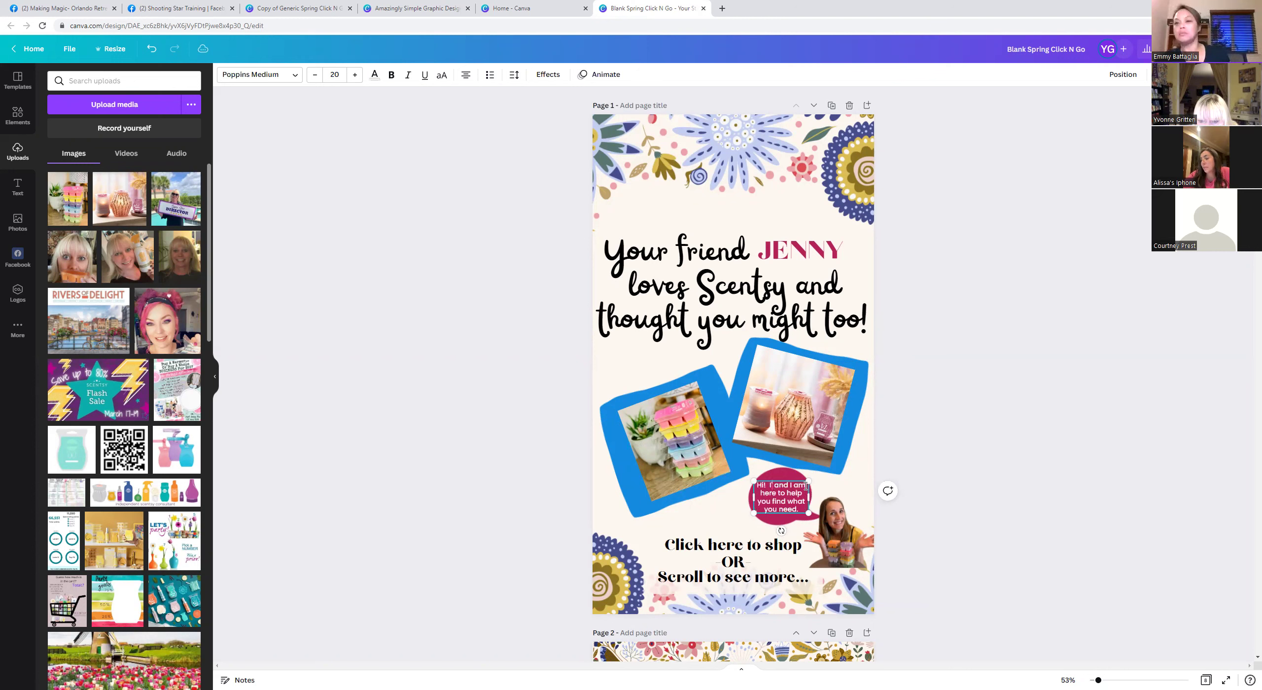
type("m")
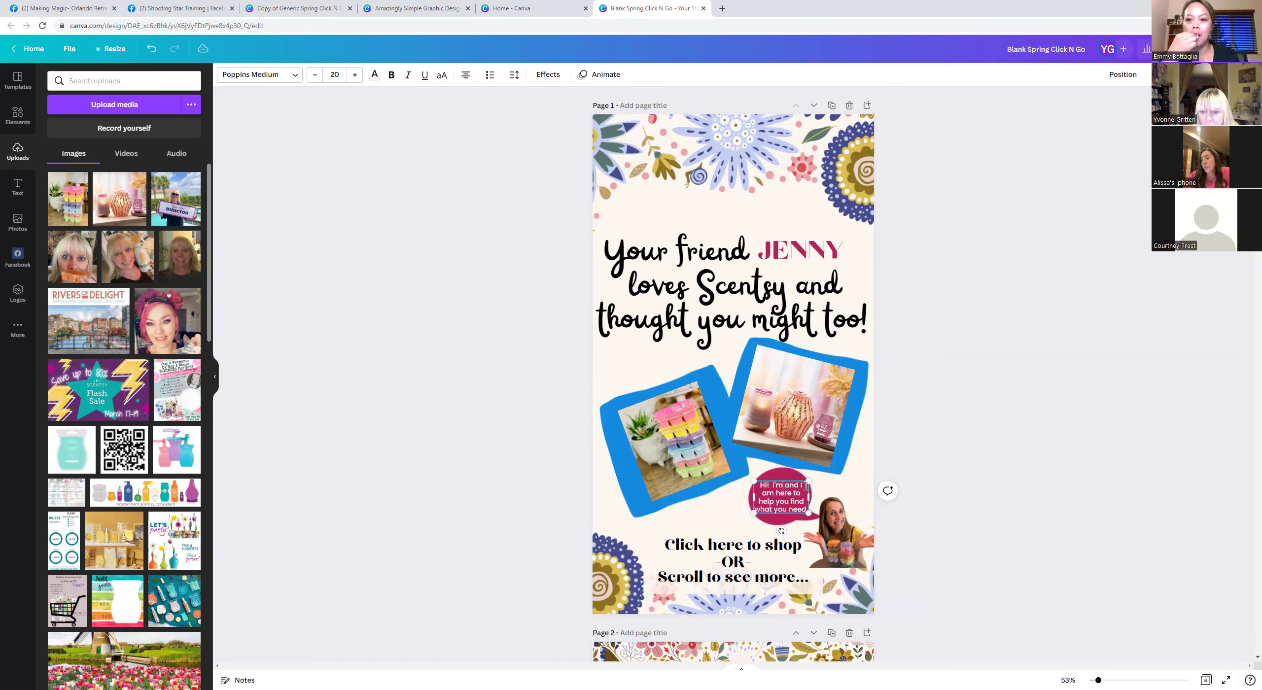
type(" Yvonne")
left_click(833, 538)
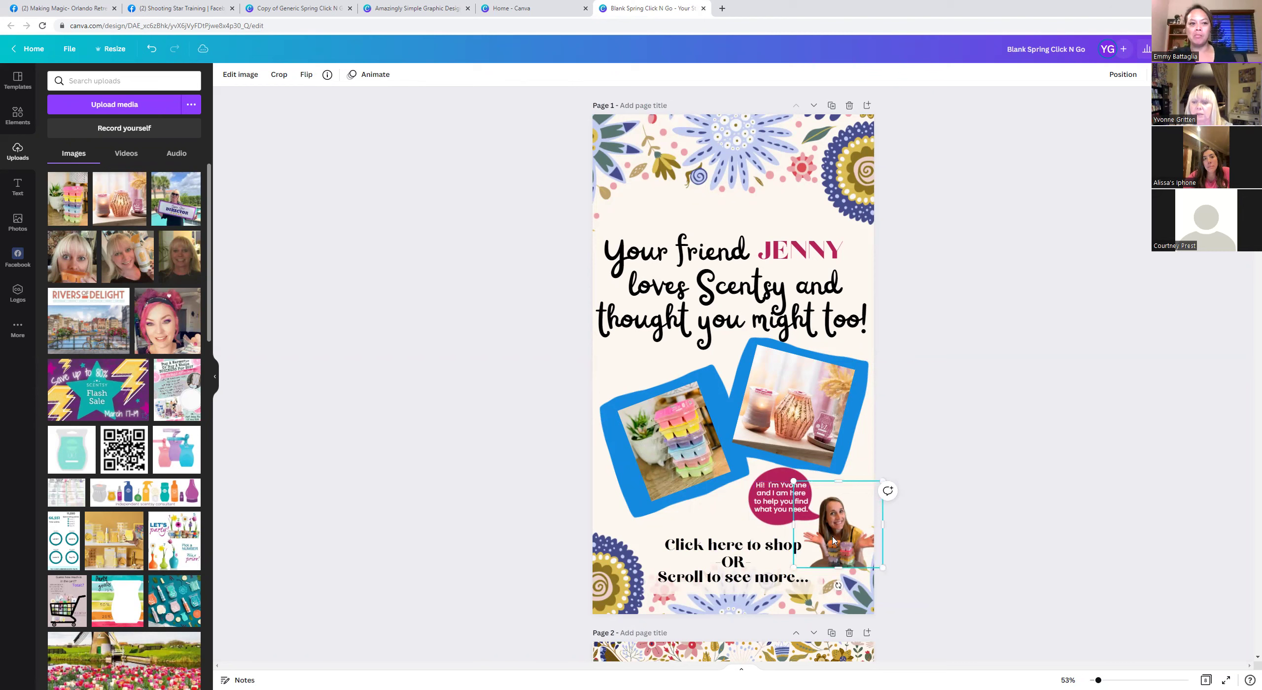
Replace the bottom-right woman's photo with the presenter's headshot and open Edit image.
key("Delete")
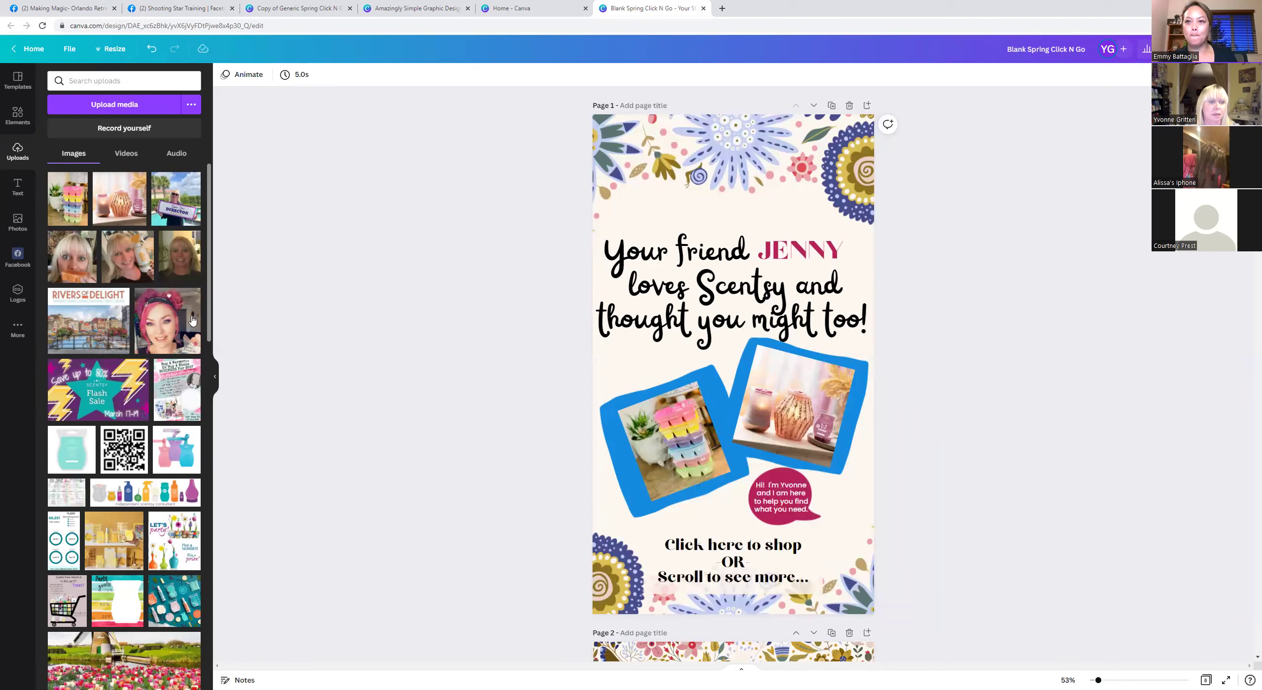
left_click(183, 266)
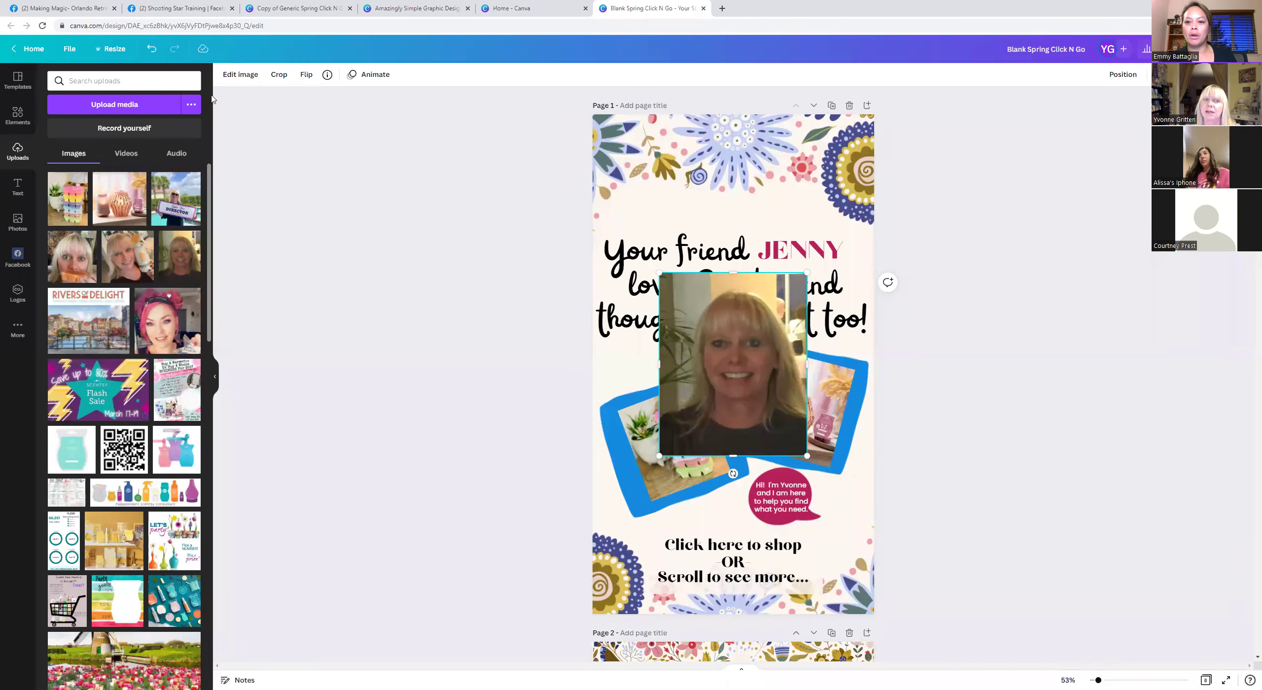
left_click(240, 75)
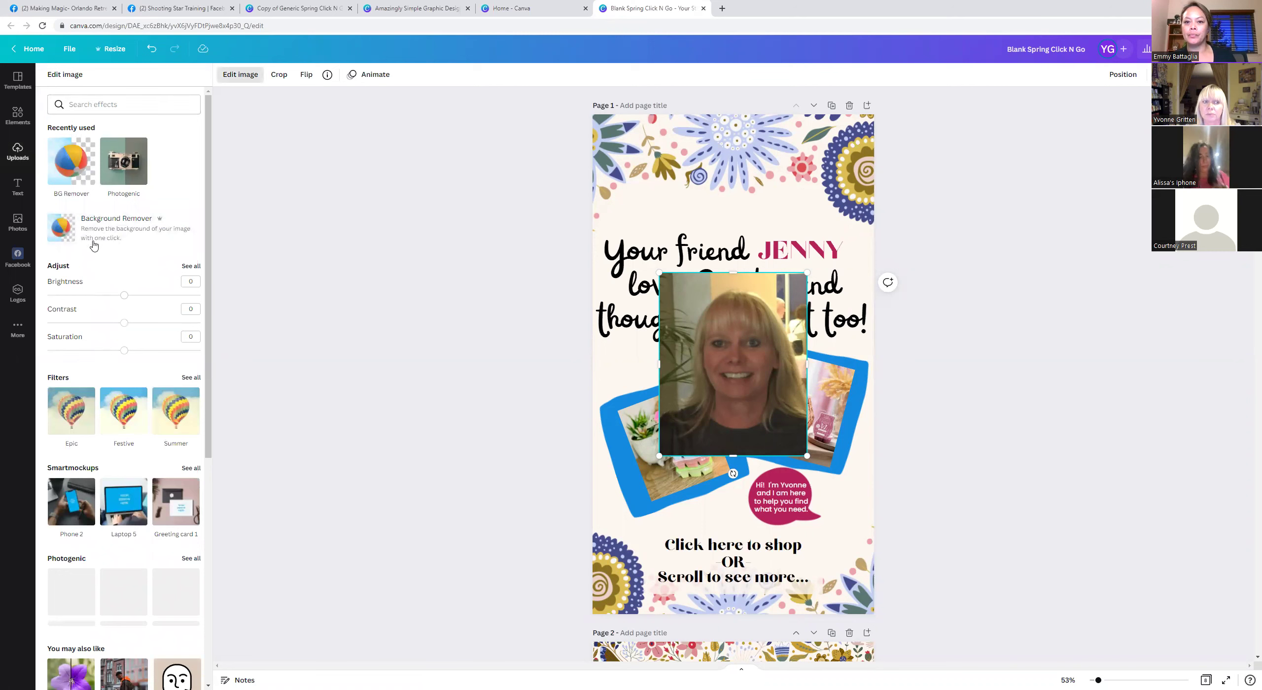
Remove the headshot's background and place it, shrunk, beside the speech bubble at bottom right.
left_click(141, 224)
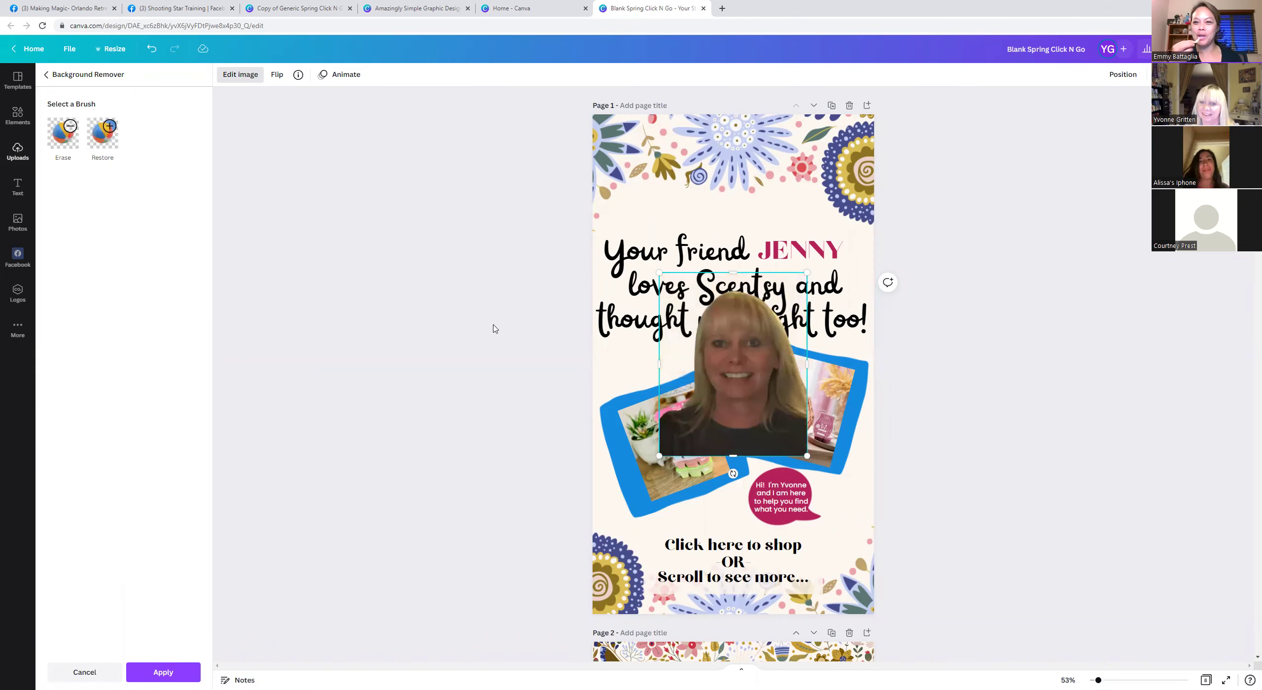
left_click_drag(784, 434, 843, 530)
left_click_drag(725, 371, 836, 491)
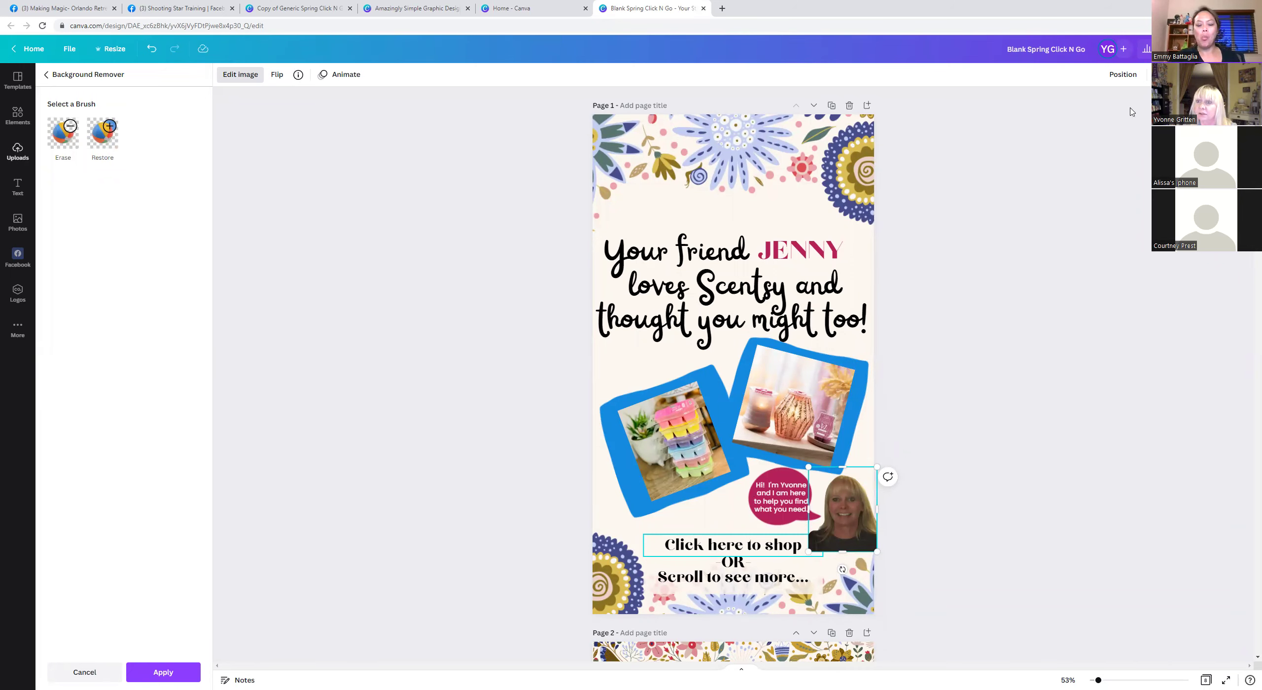
left_click(713, 547)
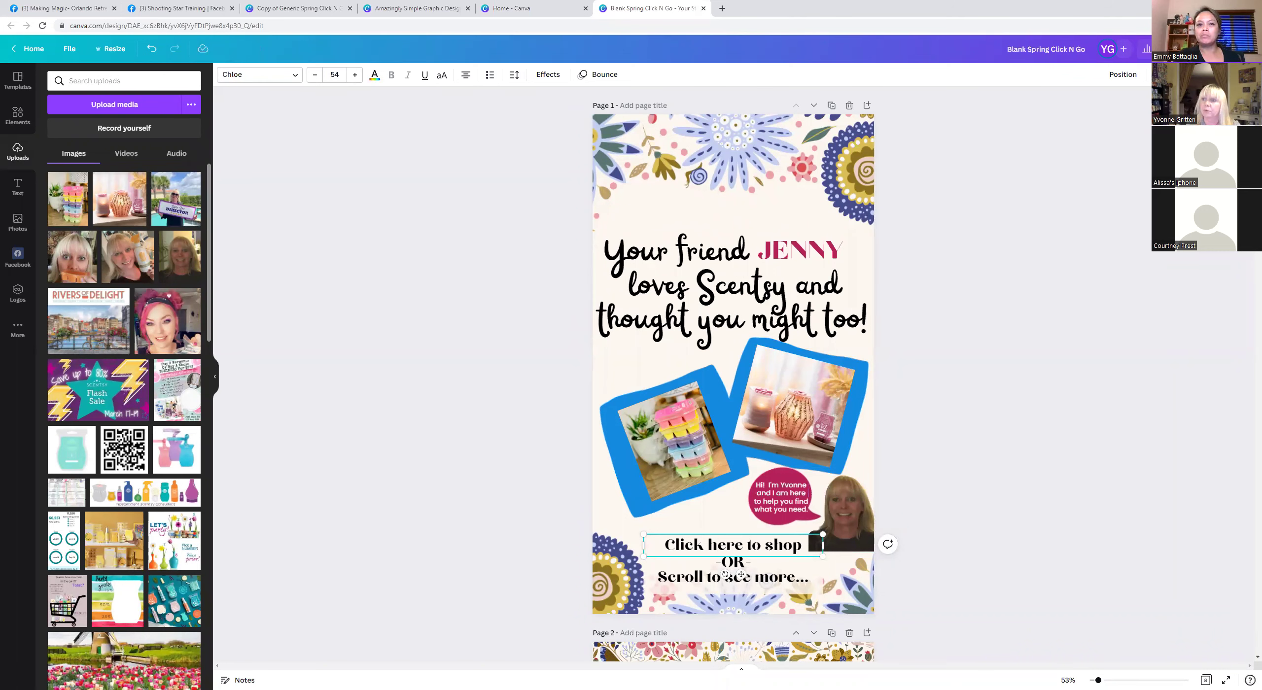
Link the 'Click here to shop' text to the consultant's website address with Ctrl+K.
key("ctrl+k")
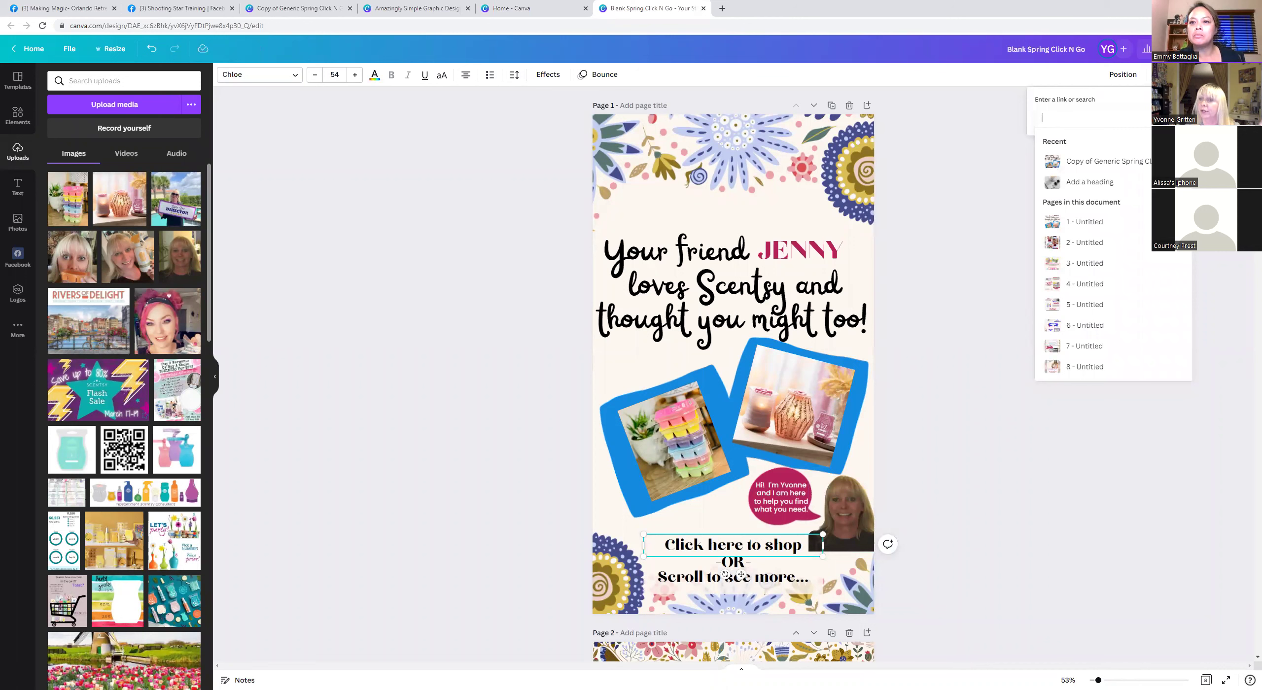
type("ww")
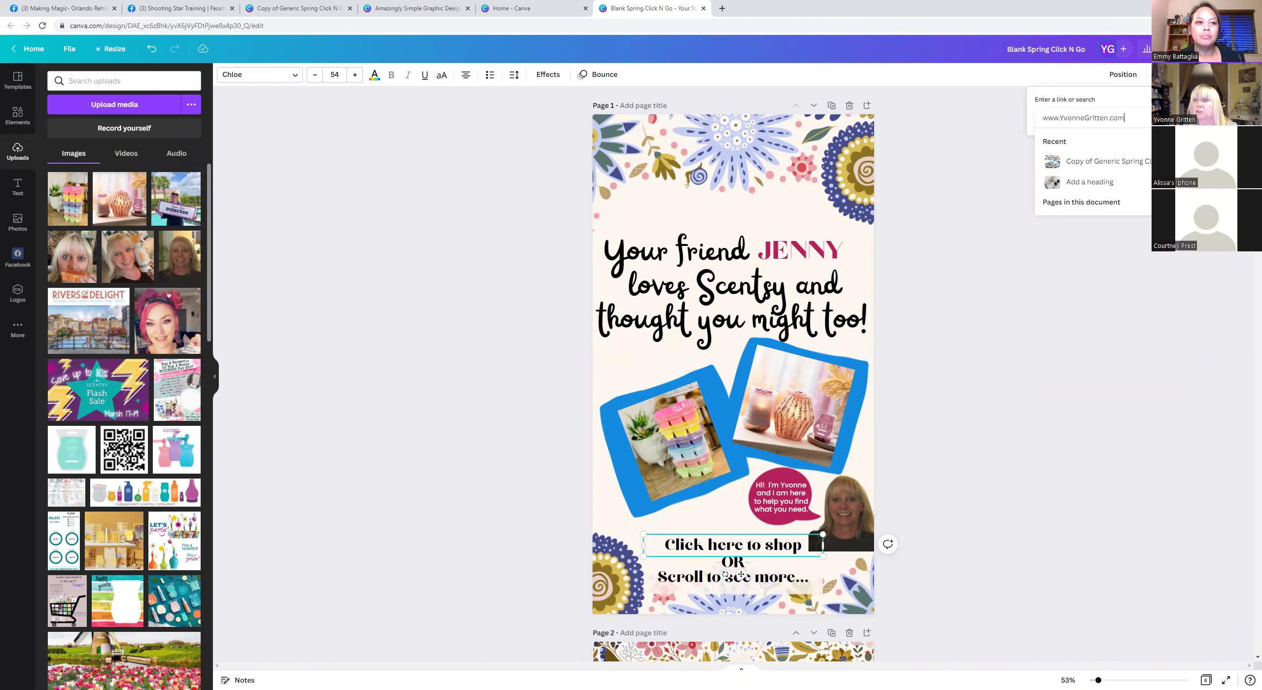
type("w.YvonneGritten.com")
key("Return")
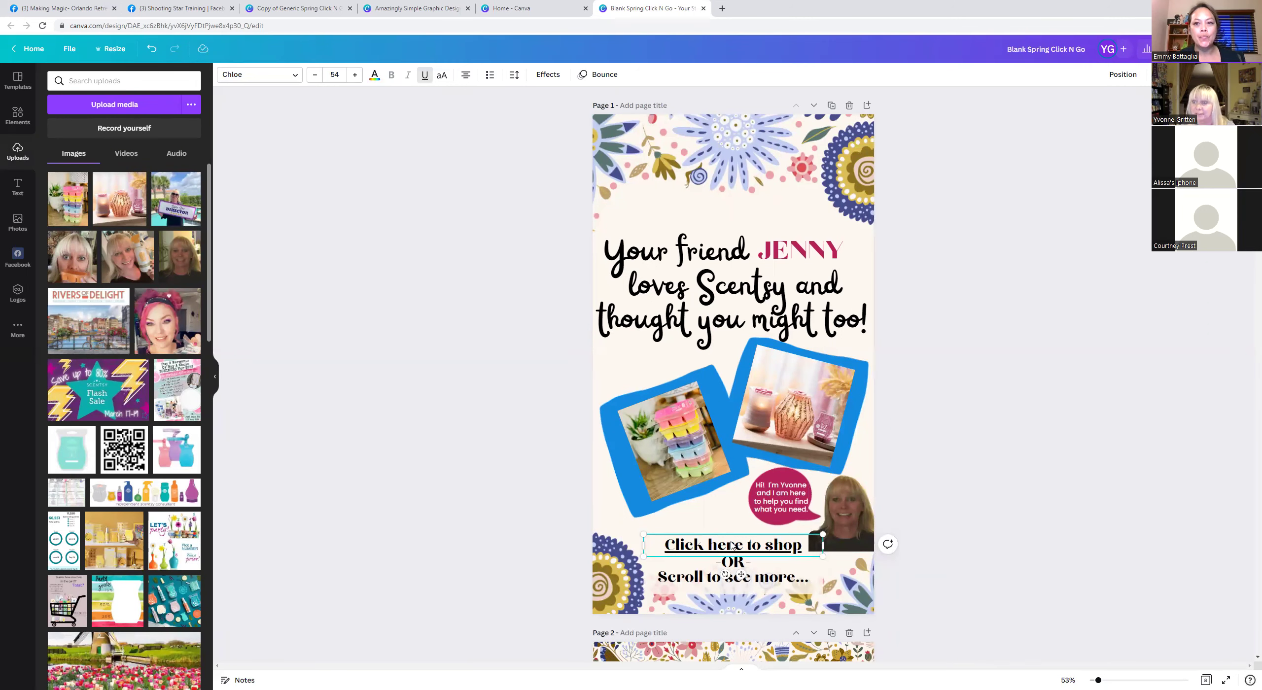
left_click(949, 402)
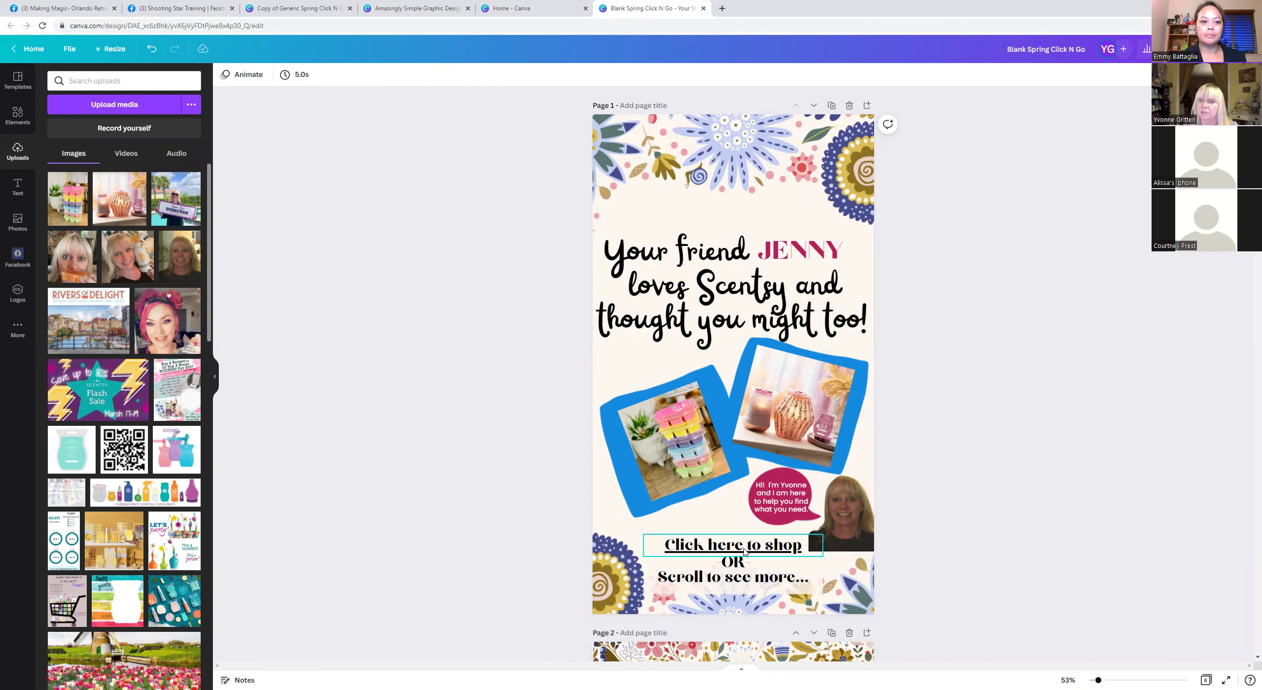
From page 2, upload BubbledIridescent7.jpg from the Pictures > Product folder.
scroll(910, 465, "down", 2)
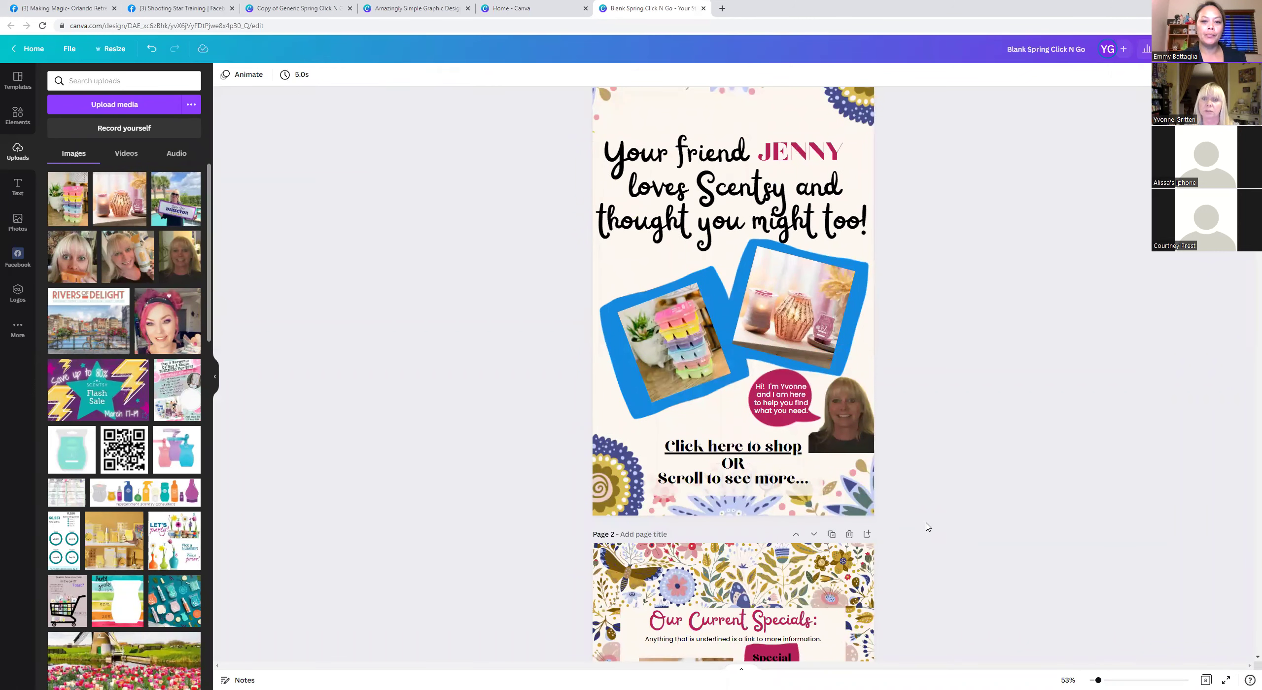
scroll(927, 526, "down", 9)
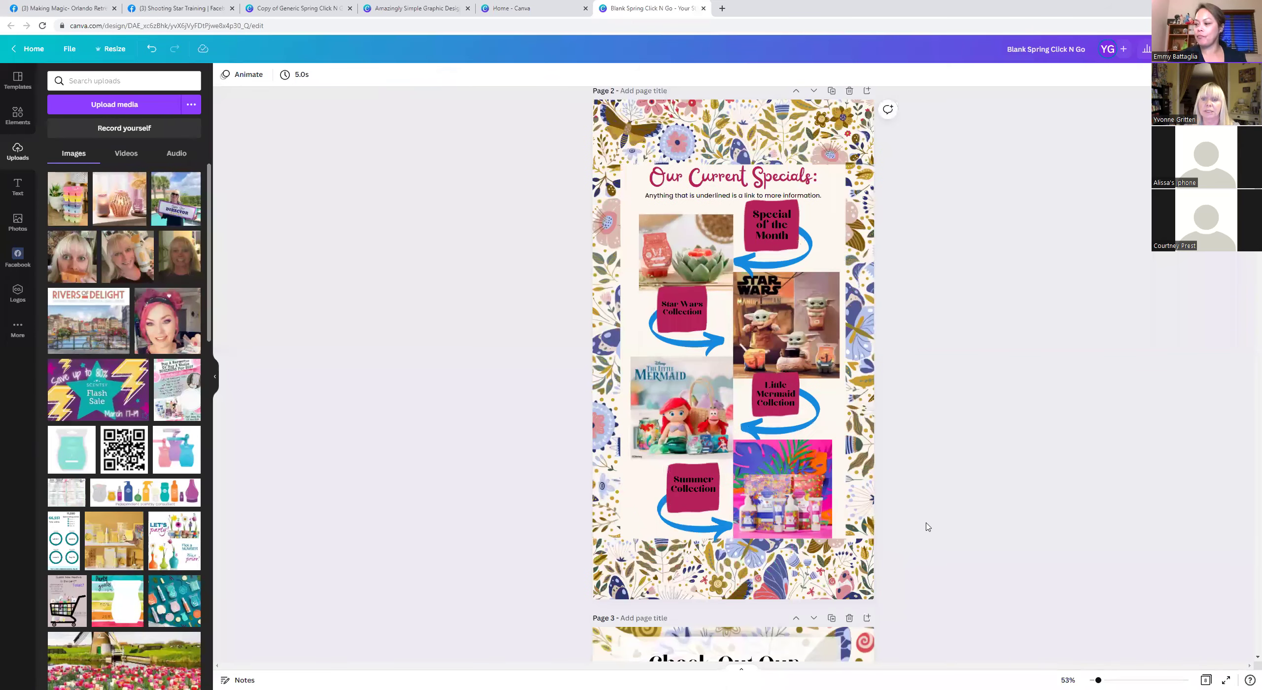
scroll(927, 526, "down", 1)
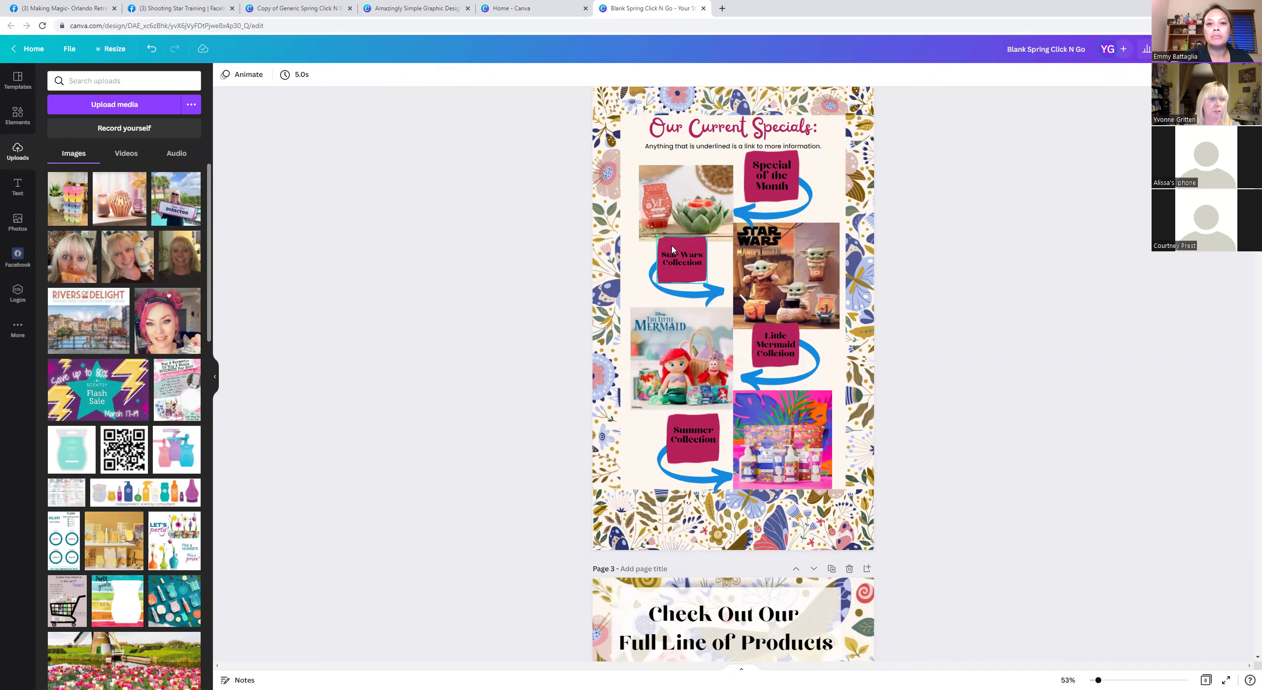
left_click(124, 104)
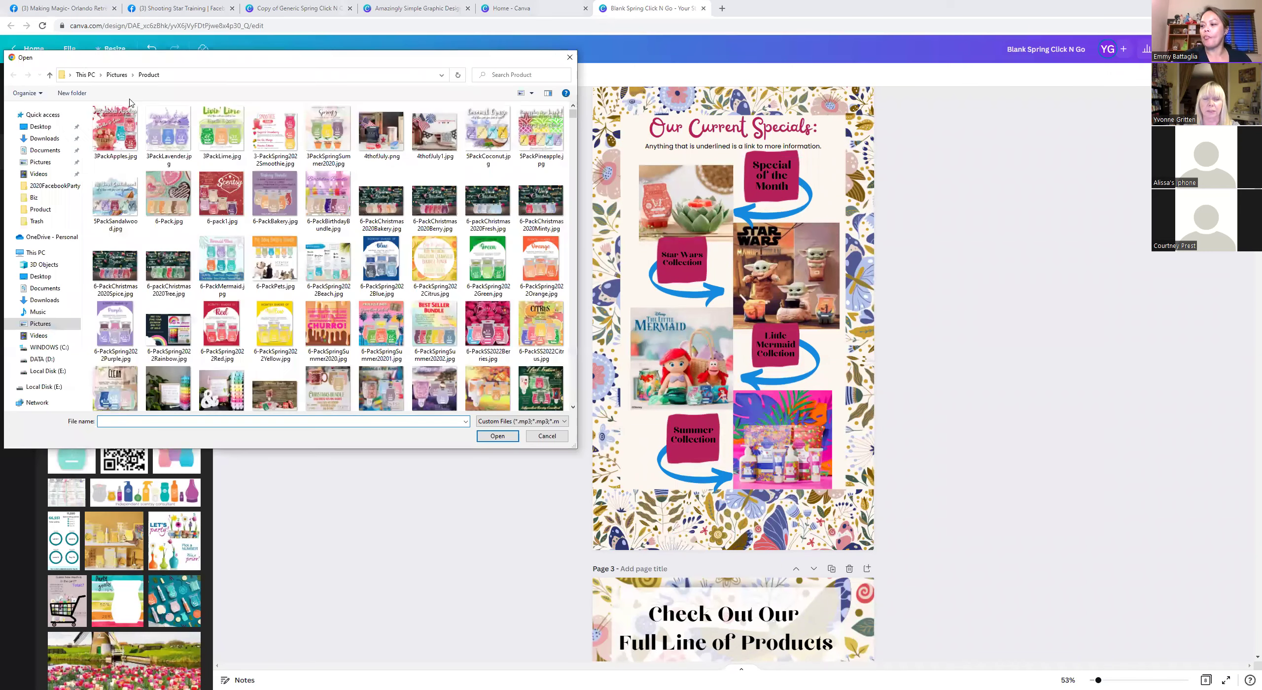
left_click(40, 162)
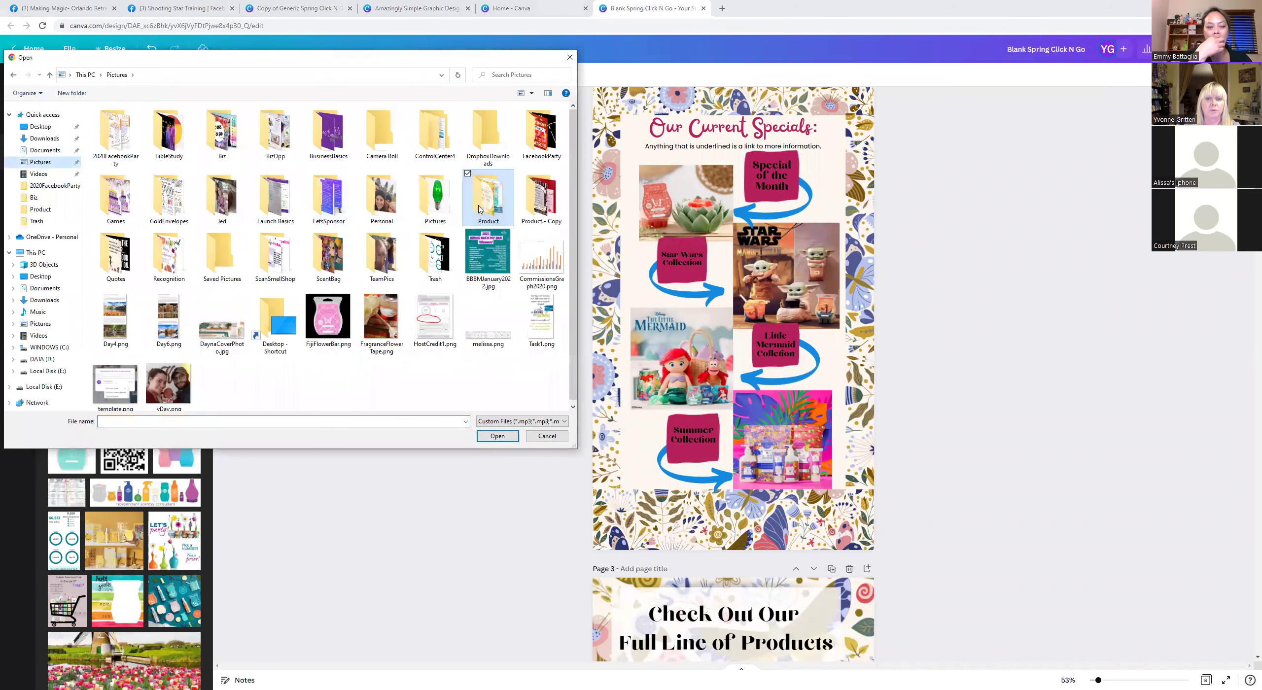
double_click(488, 197)
left_click_drag(575, 135, 575, 172)
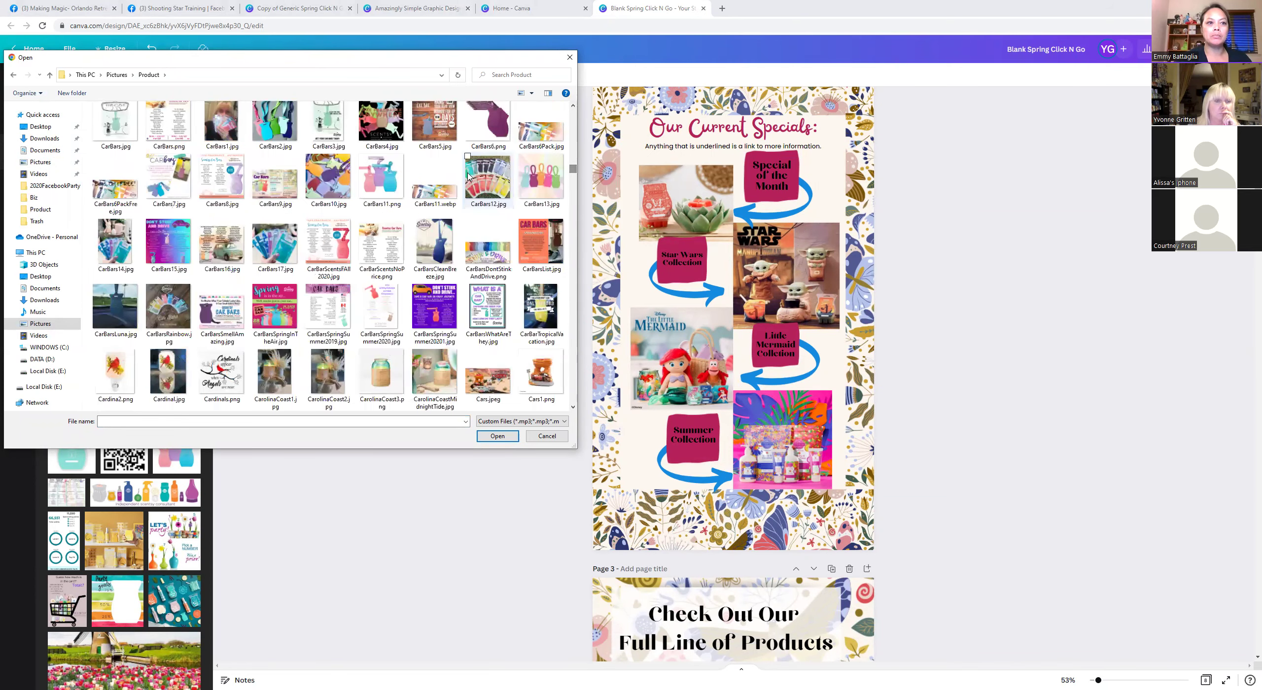
scroll(467, 175, "up", 8)
scroll(468, 175, "up", 3)
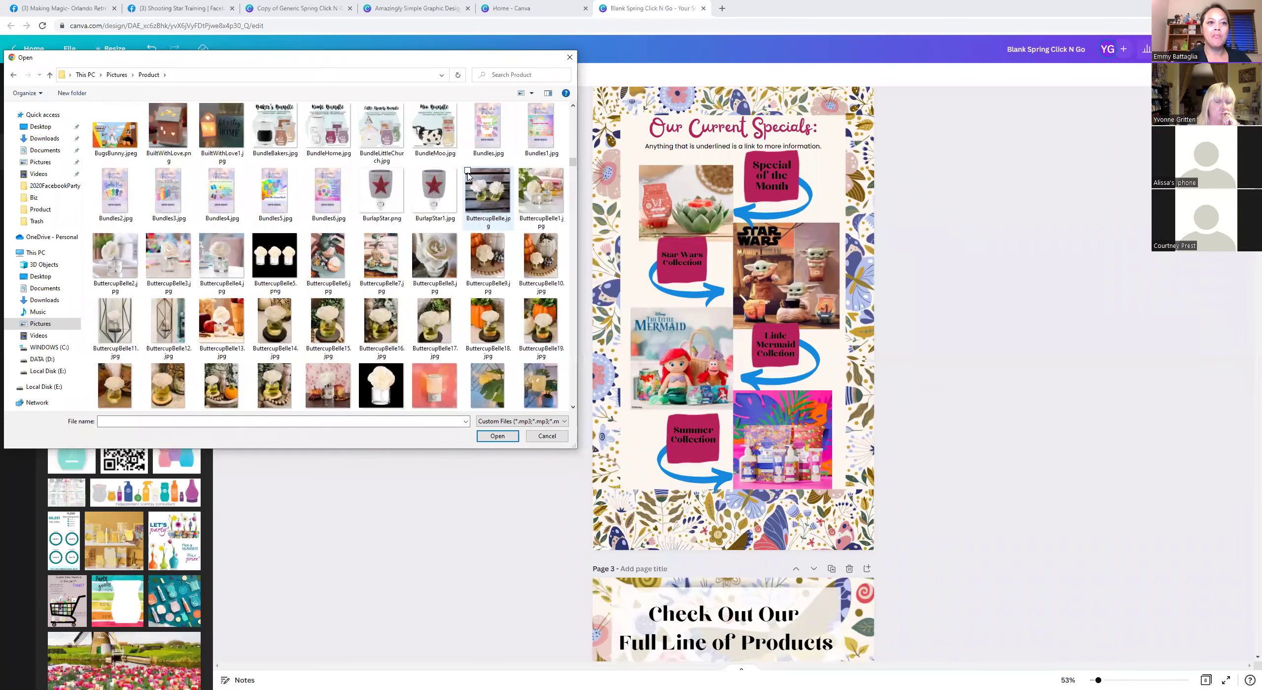
scroll(467, 175, "up", 3)
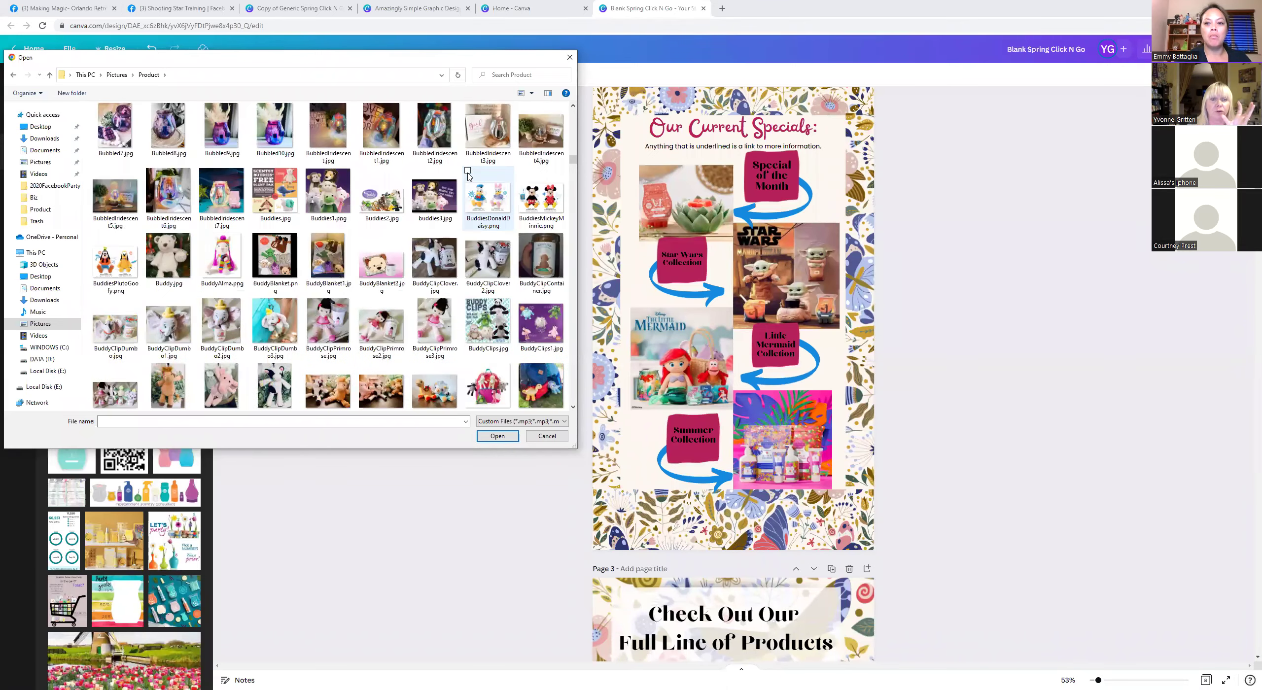
left_click(222, 195)
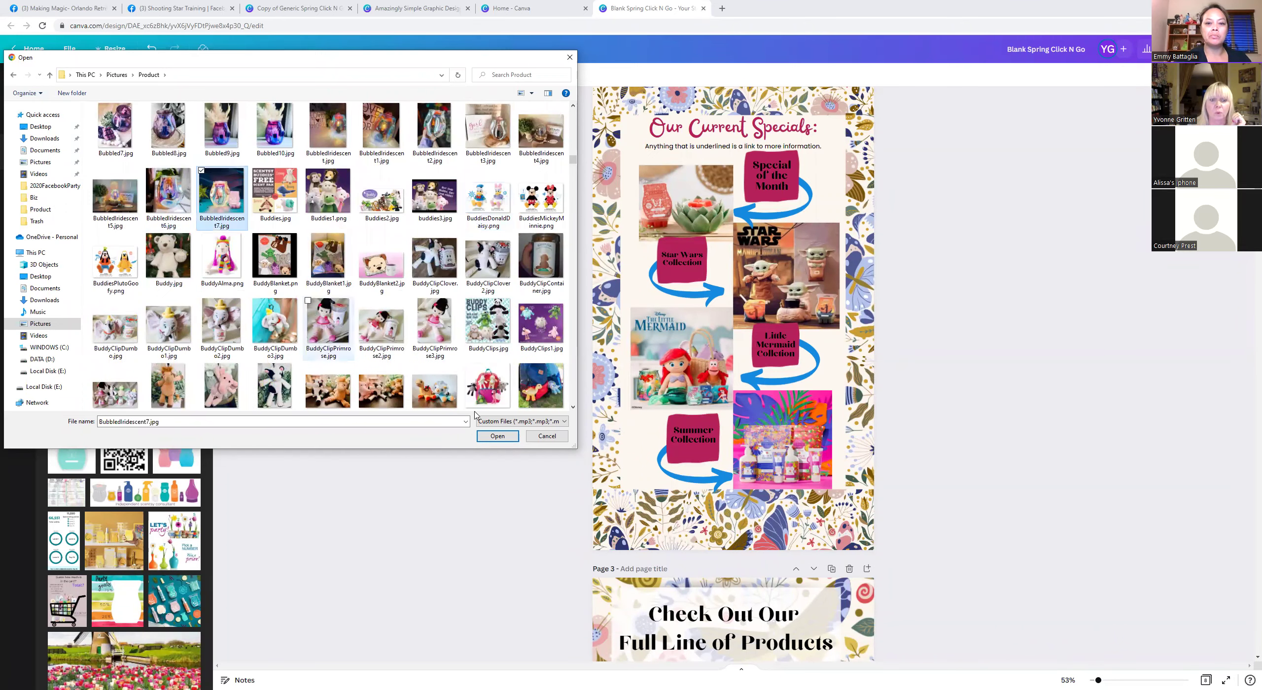
left_click(497, 436)
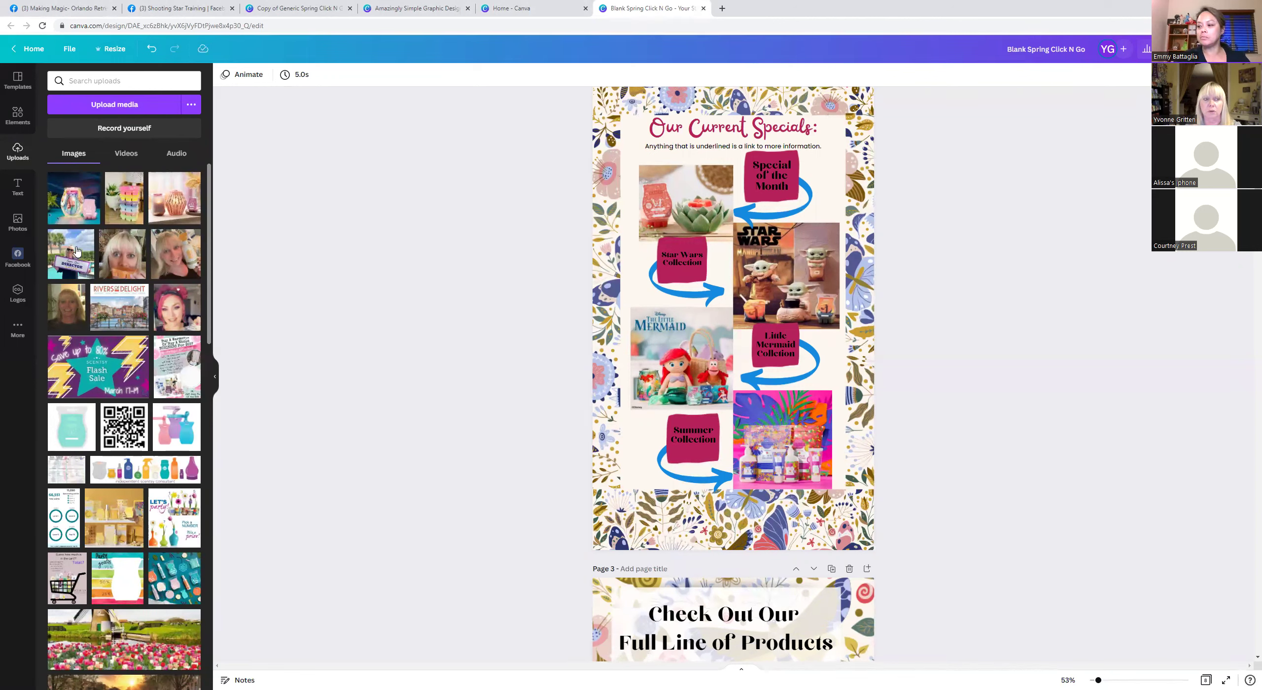
Add the Bubbled warmer photo, shrunk, into the top-left spot of the Our Current Specials page.
left_click(80, 204)
left_click_drag(640, 208, 696, 277)
left_click_drag(768, 319, 696, 199)
left_click_drag(629, 144, 682, 185)
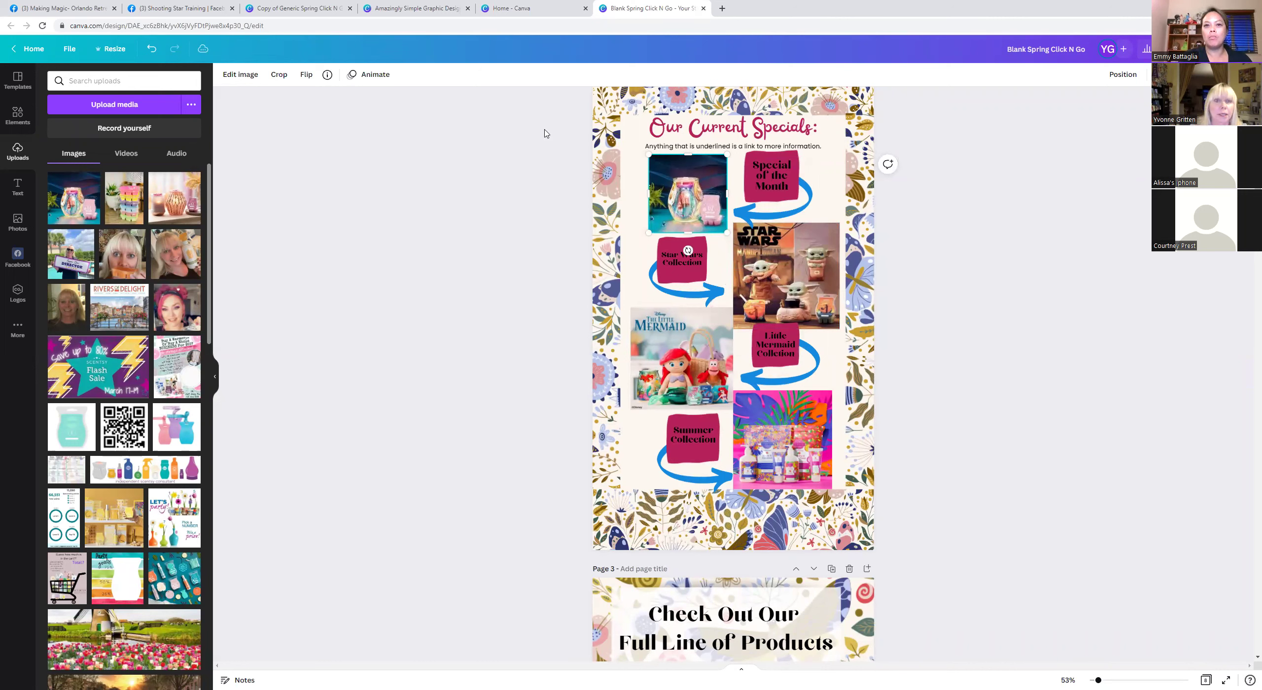
Close the extra graphic design and Copy of Generic Spring Click N Go tabs, opening a new tab.
left_click(468, 8)
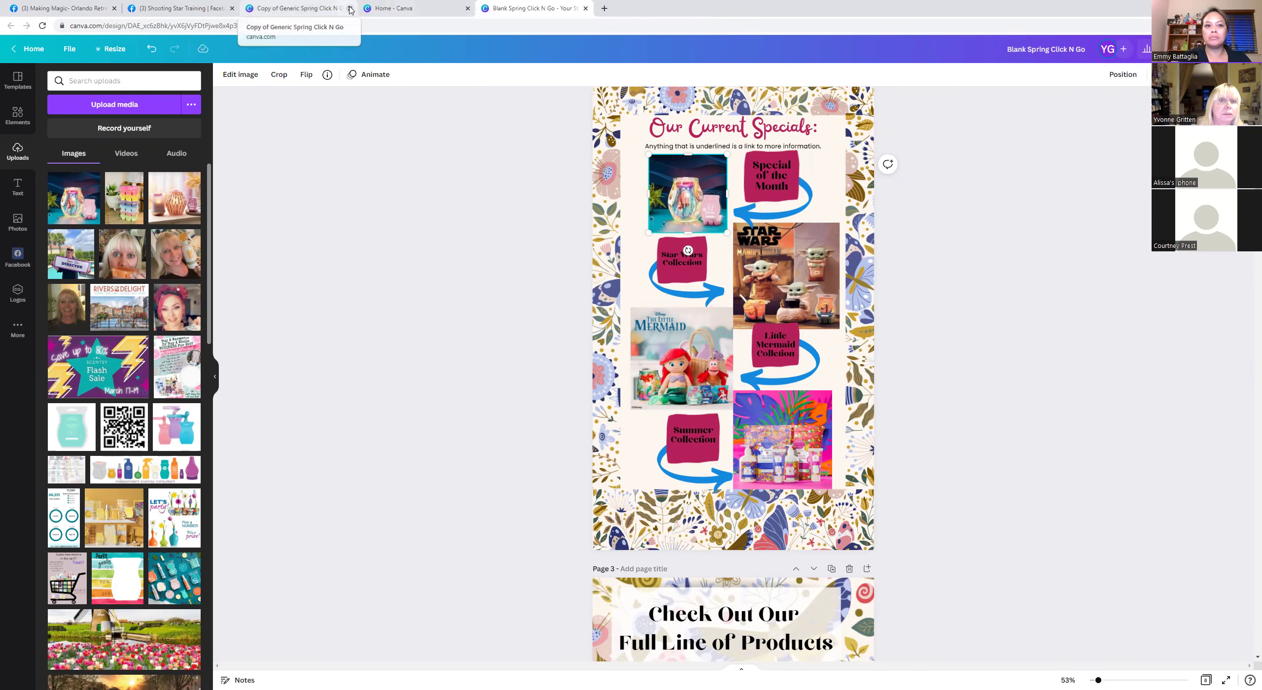
left_click(350, 8)
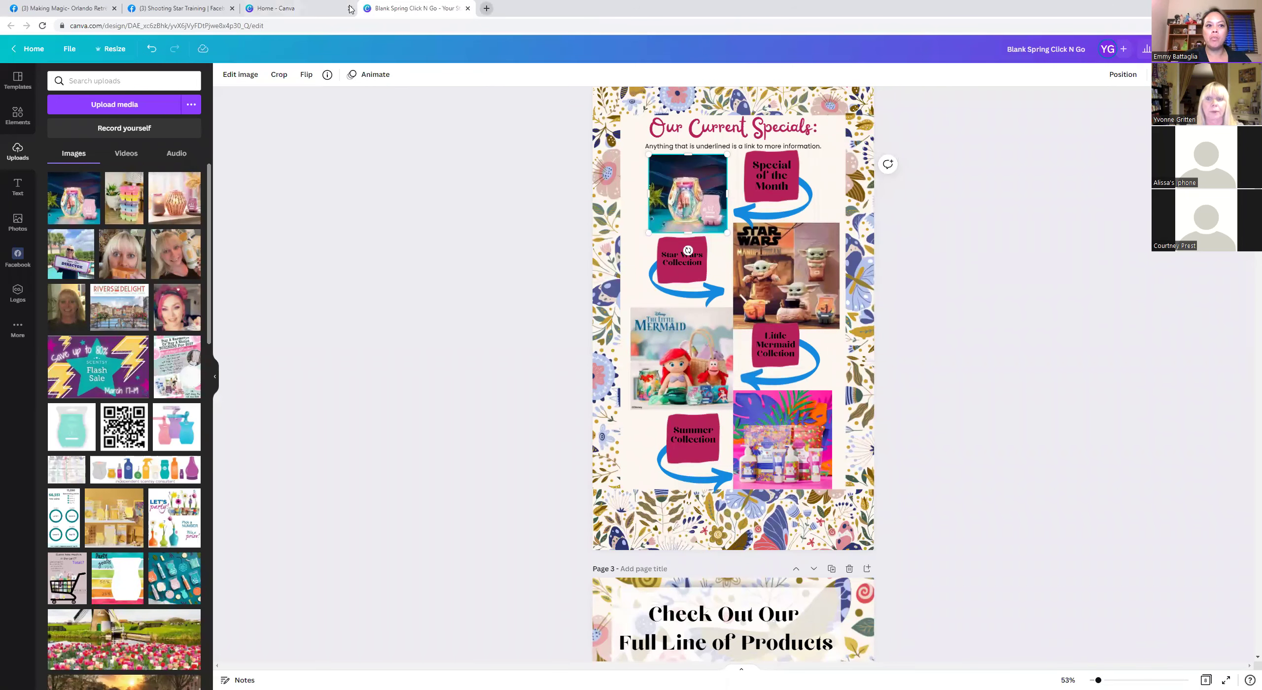
left_click(486, 8)
On the Scentsy site, go to Specials > Scent & Warmer of the Month, dismissing the party panel.
left_click(163, 41)
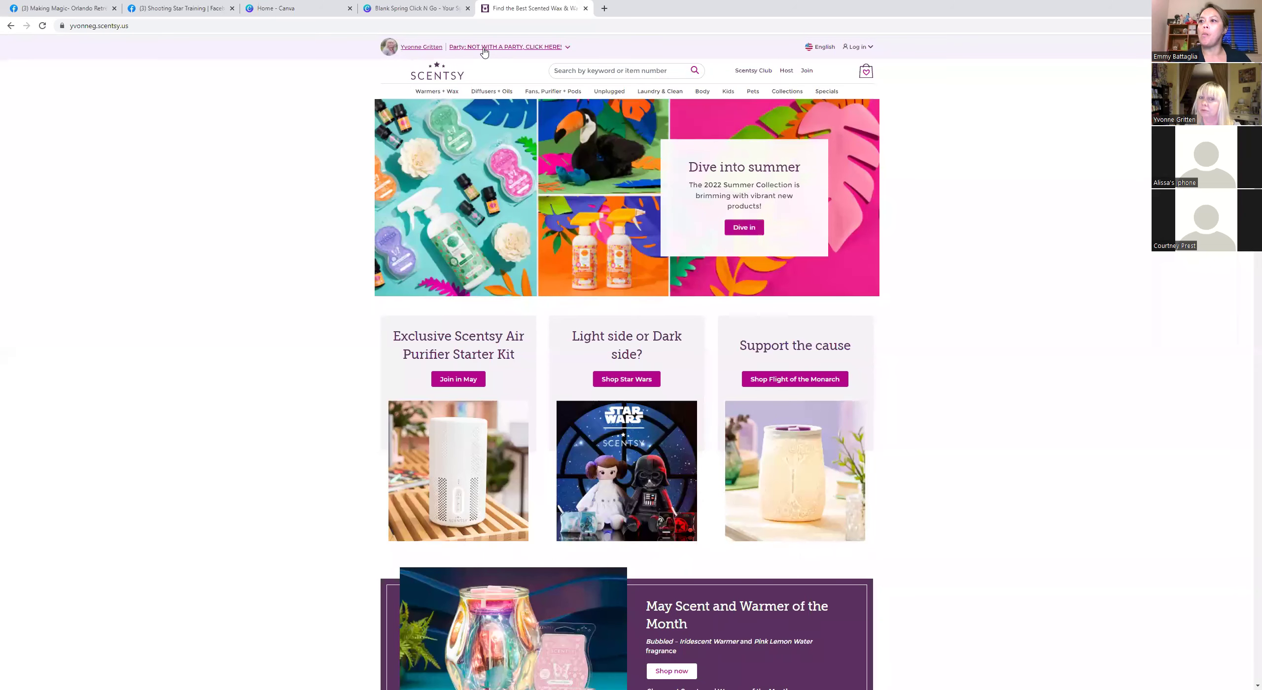
left_click(485, 47)
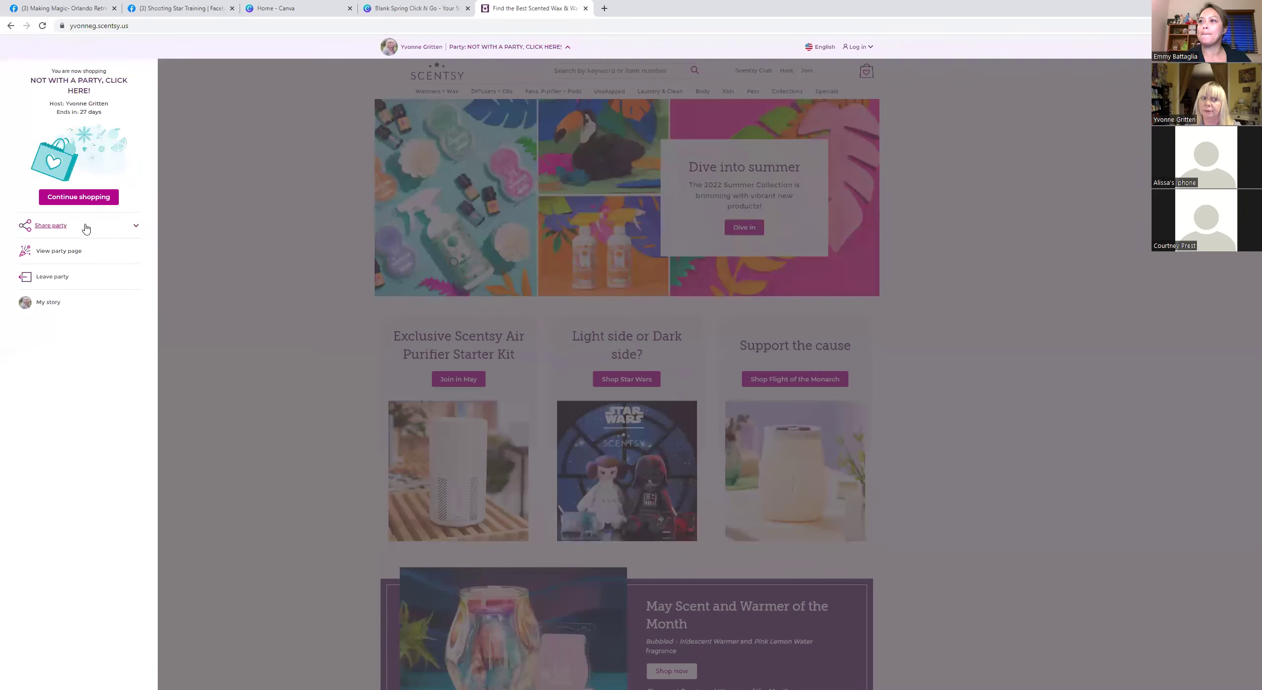
left_click(338, 124)
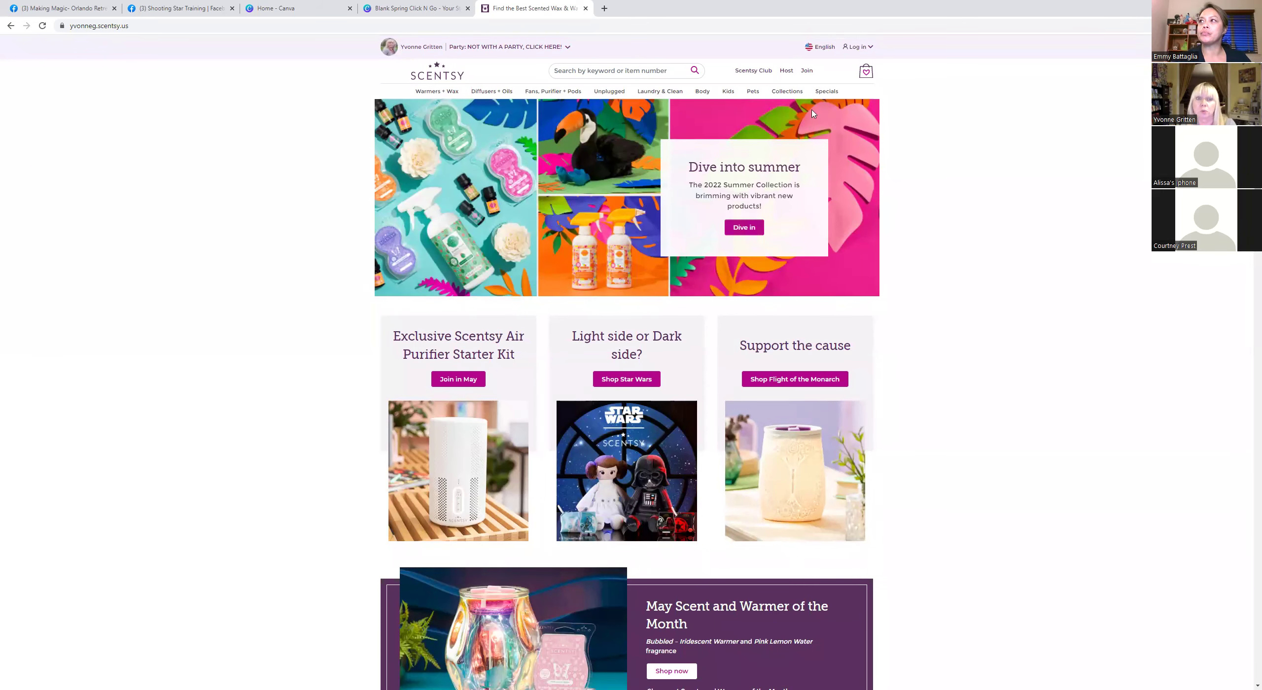
mouse_move(795, 94)
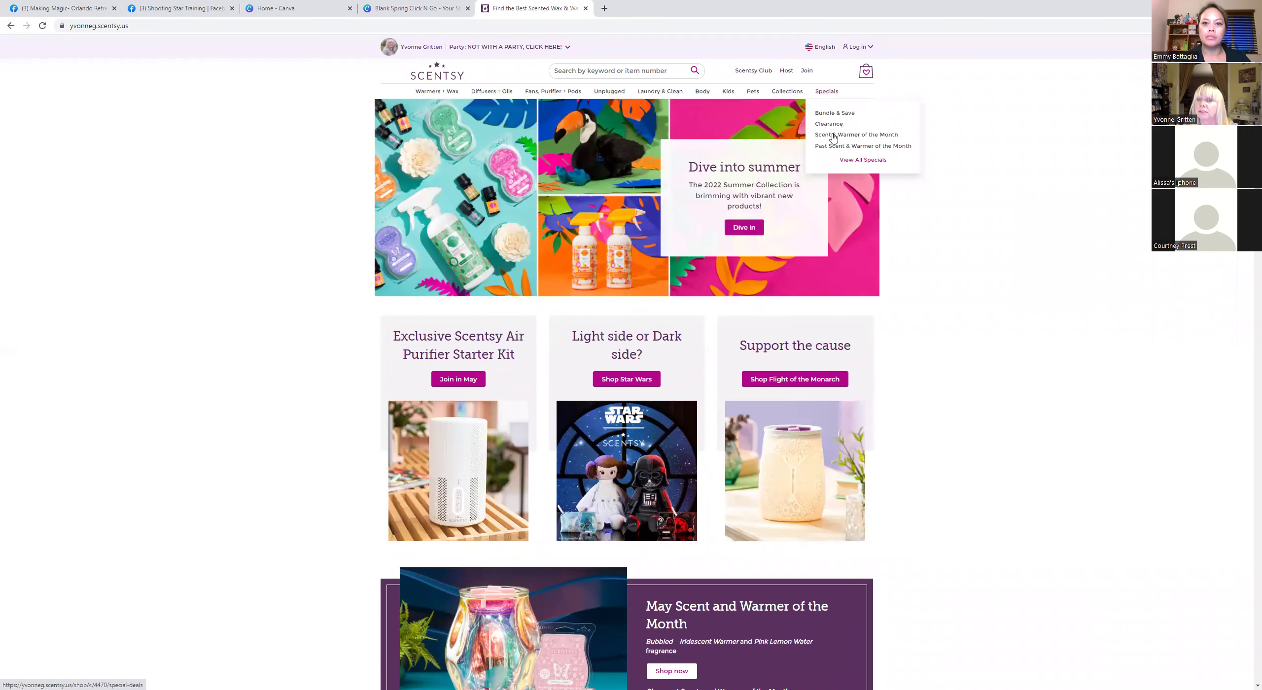
left_click(833, 138)
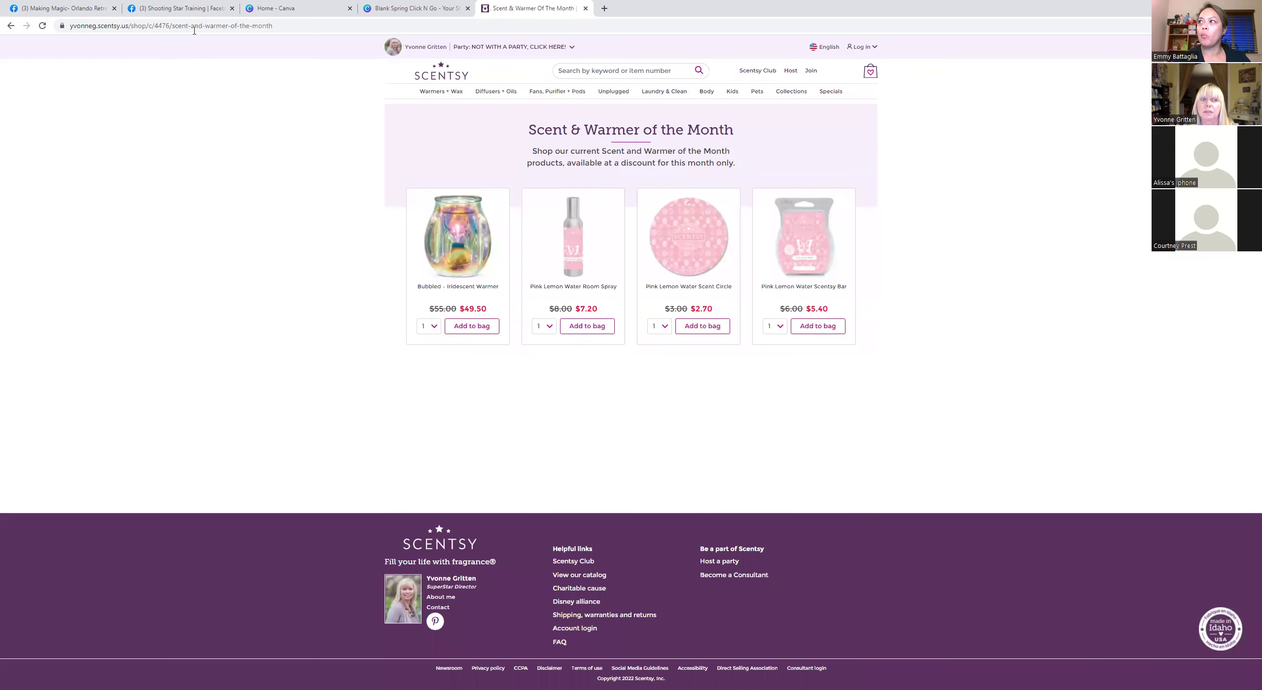
left_click(478, 47)
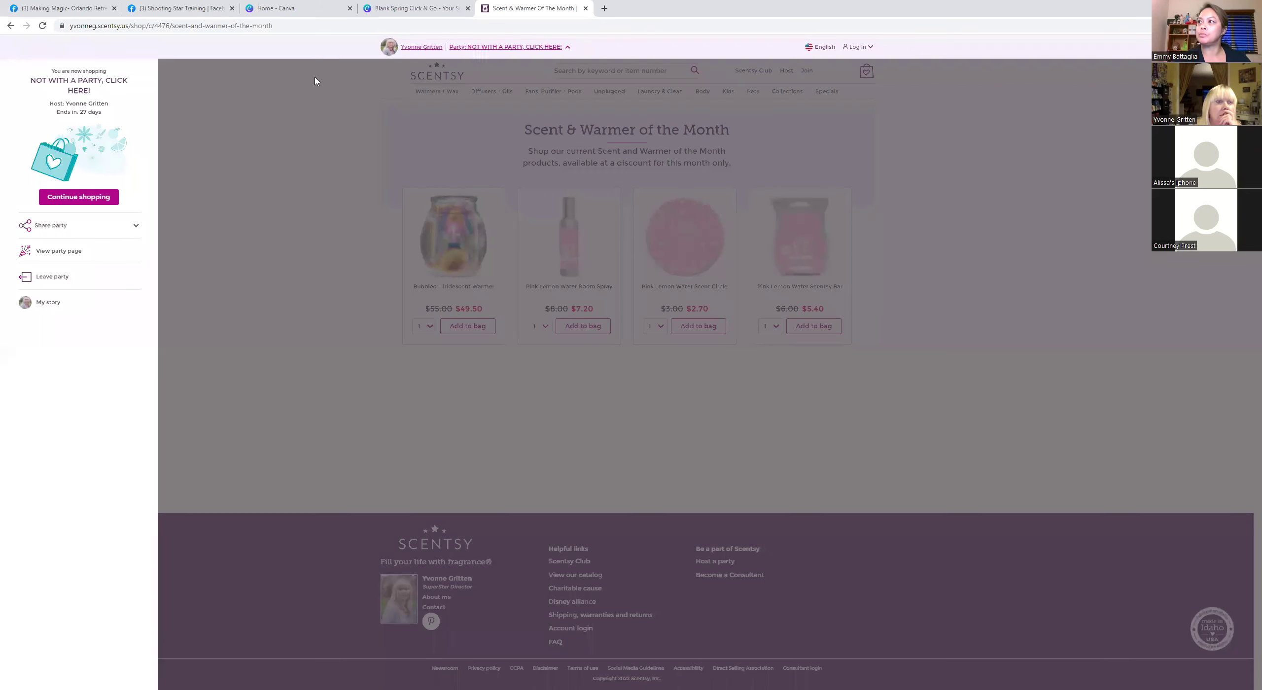
left_click(78, 198)
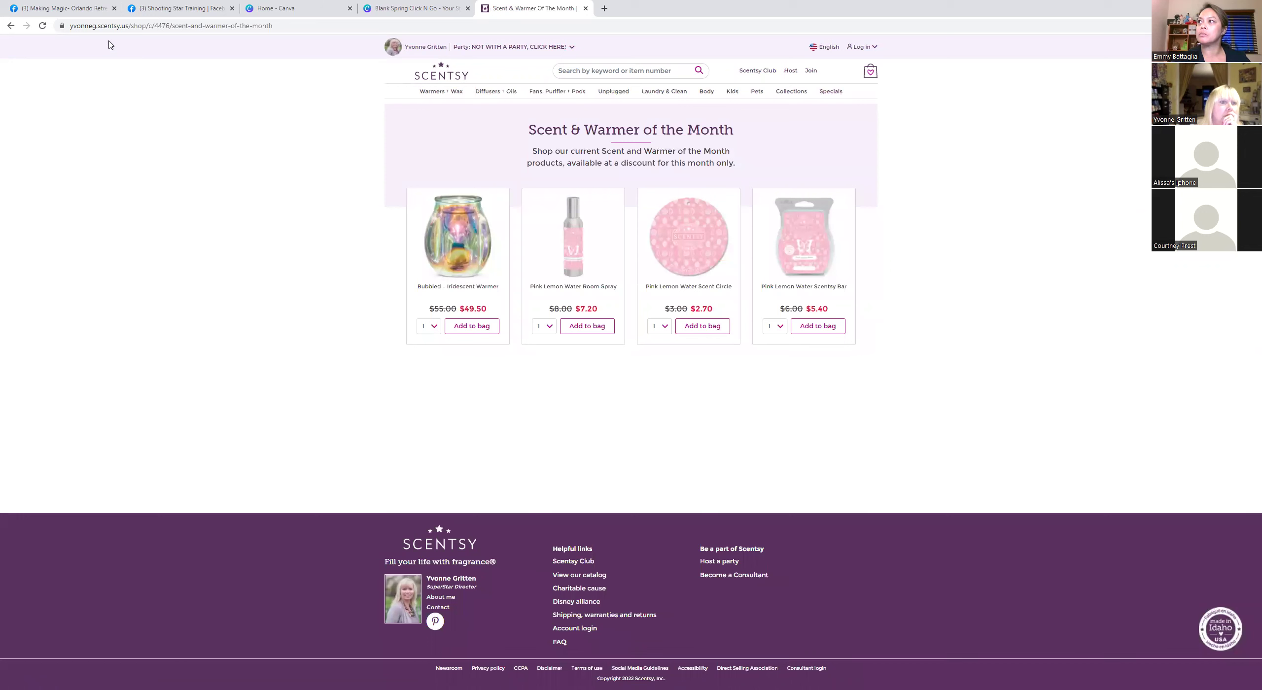
Select the page's full web address in the address bar.
left_click(284, 27)
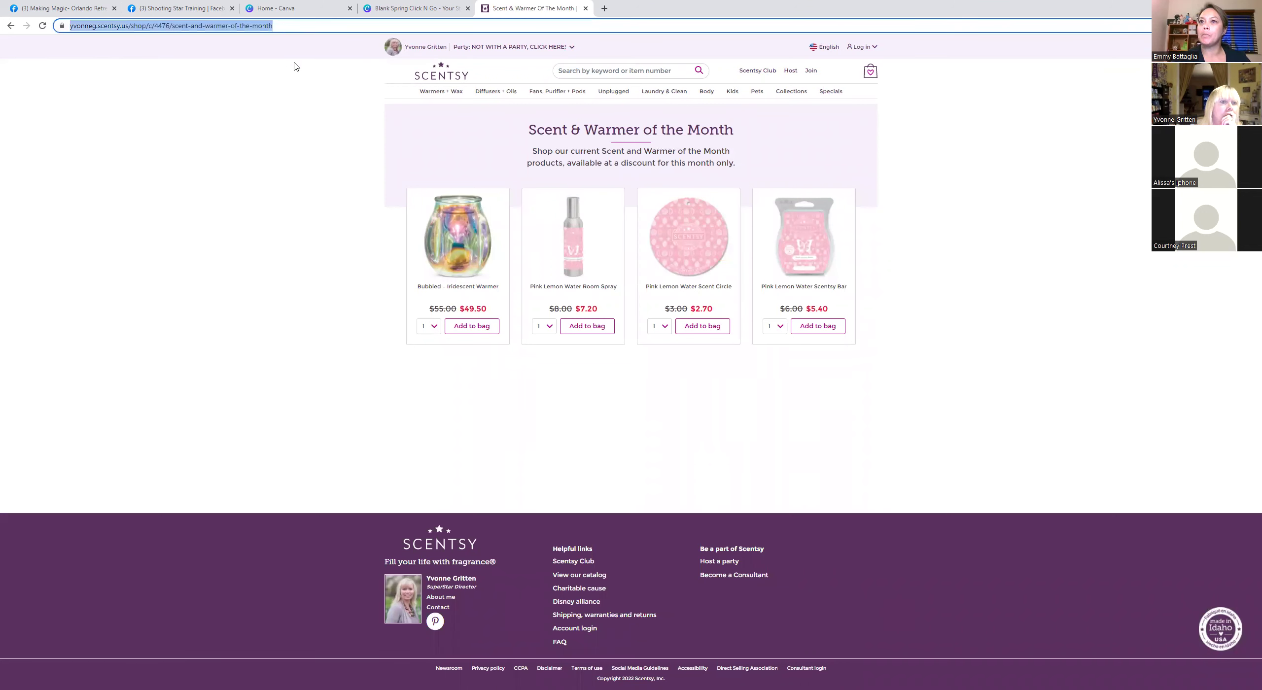
left_click(286, 50)
left_click(74, 28)
double_click(73, 28)
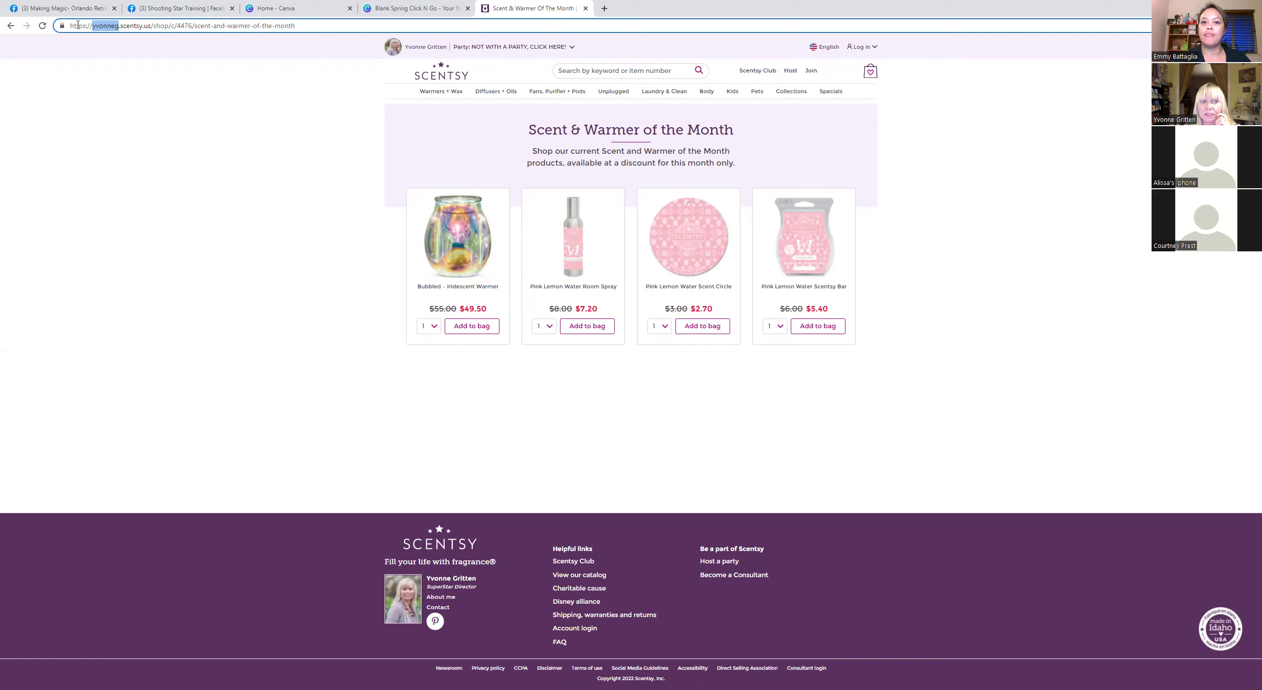
left_click_drag(72, 26, 343, 28)
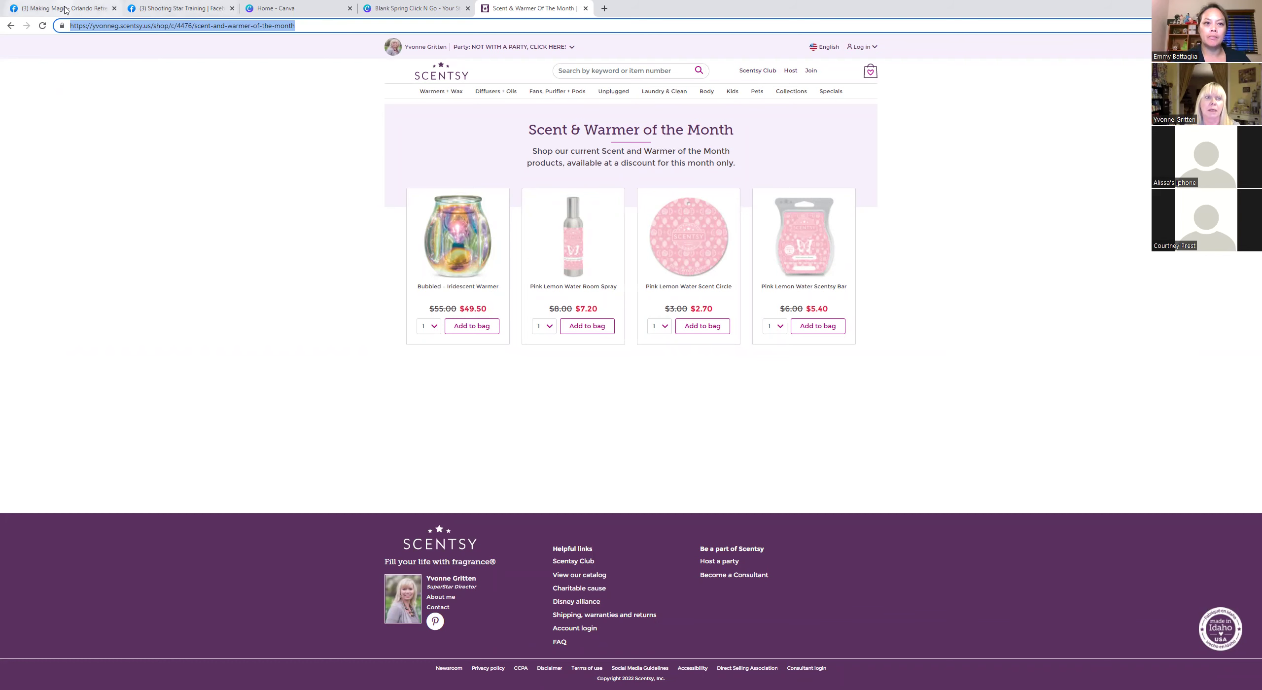
Back in the Blank Spring Click N Go design, paste the copied address as the Special of the Month link.
left_click(279, 8)
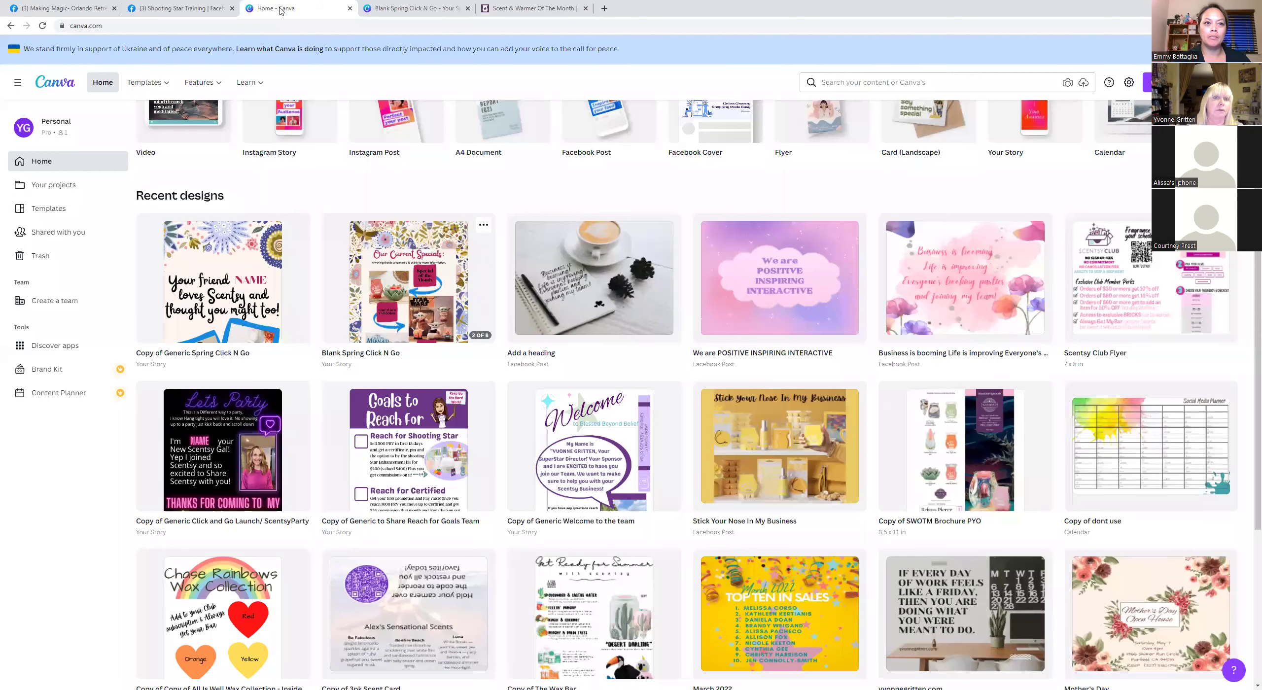
left_click(415, 9)
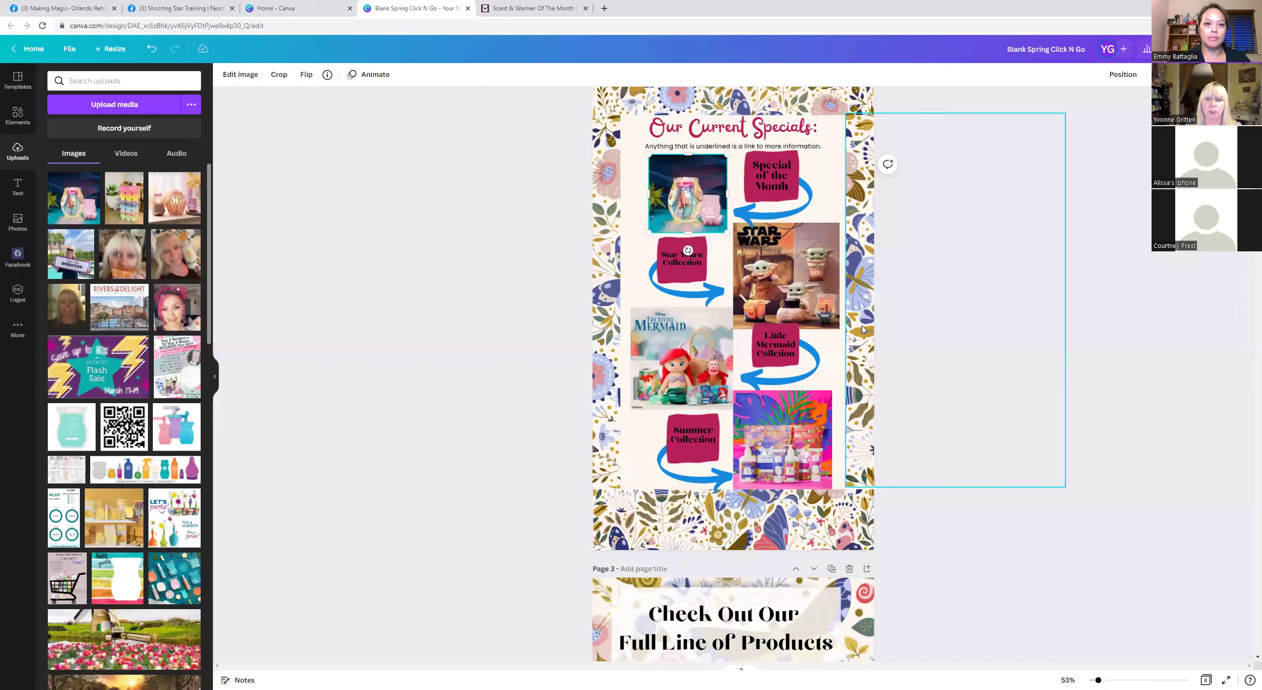
left_click(768, 170)
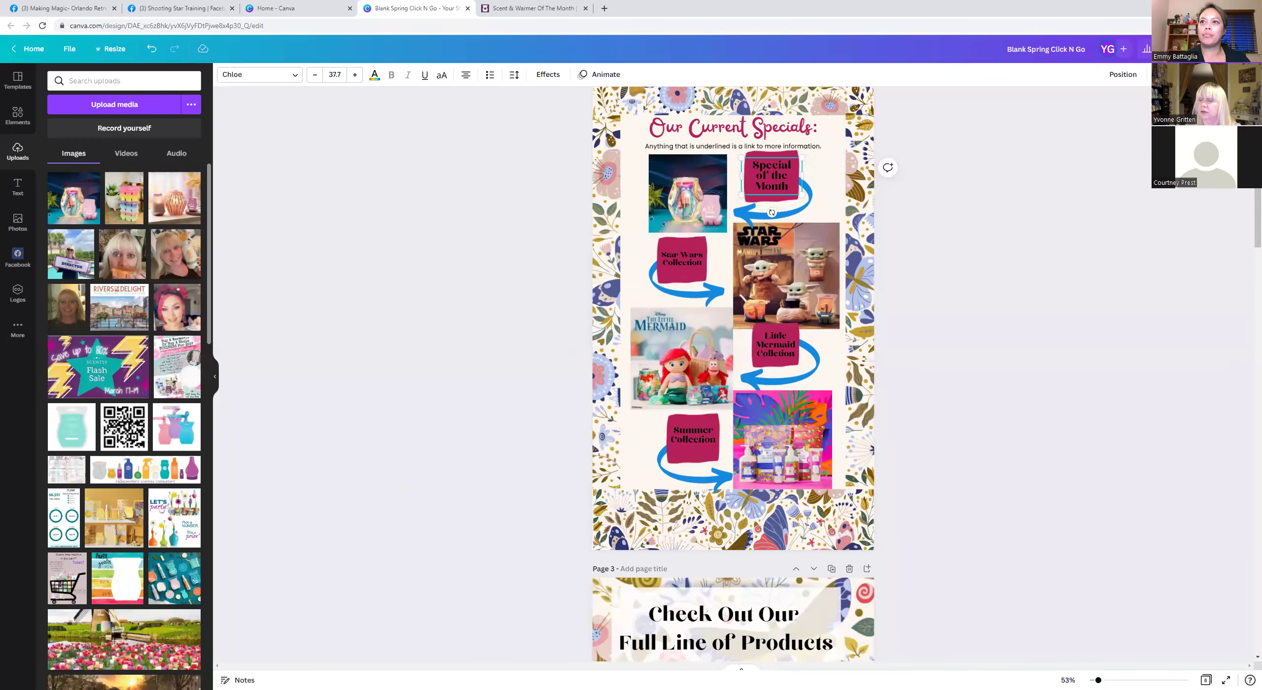
left_click(1183, 74)
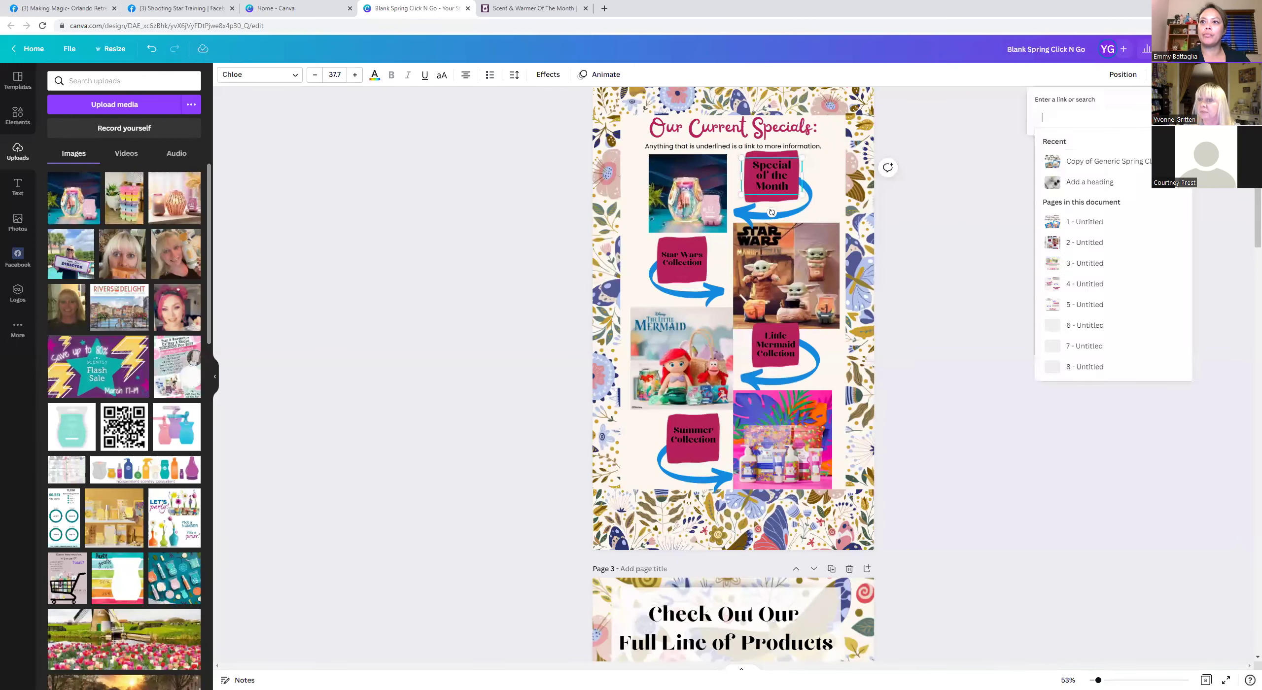
right_click(1056, 118)
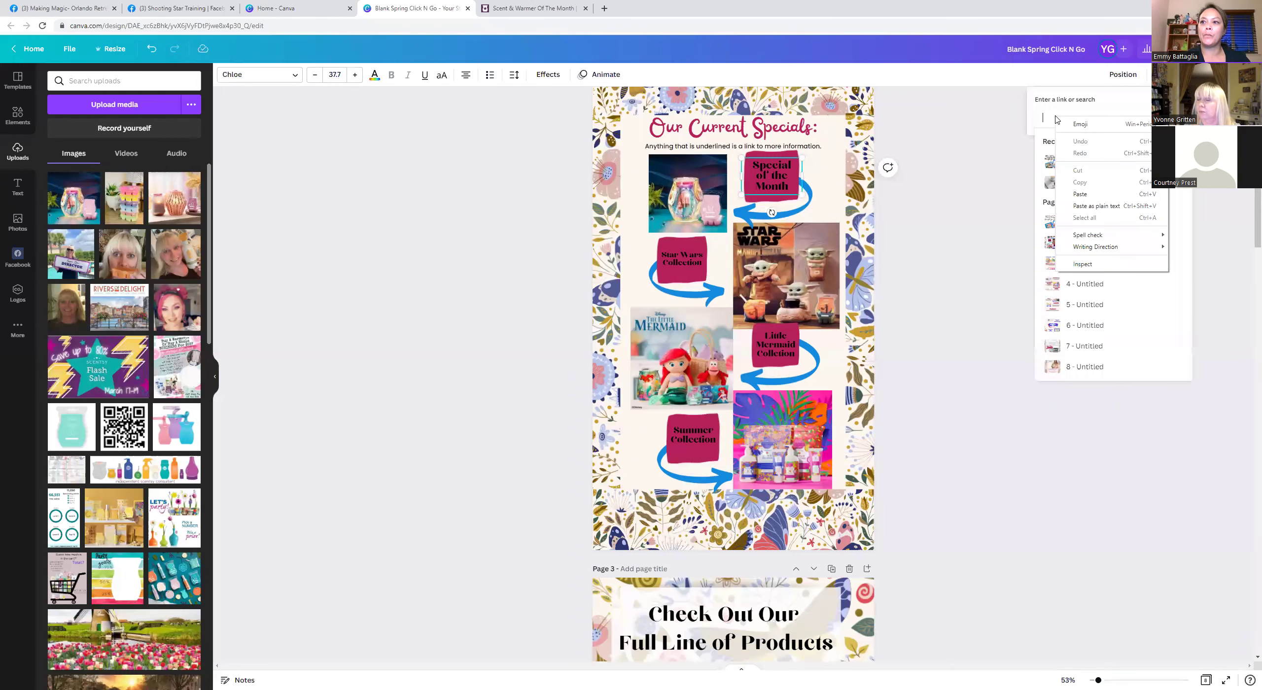
left_click(1081, 194)
key("Return")
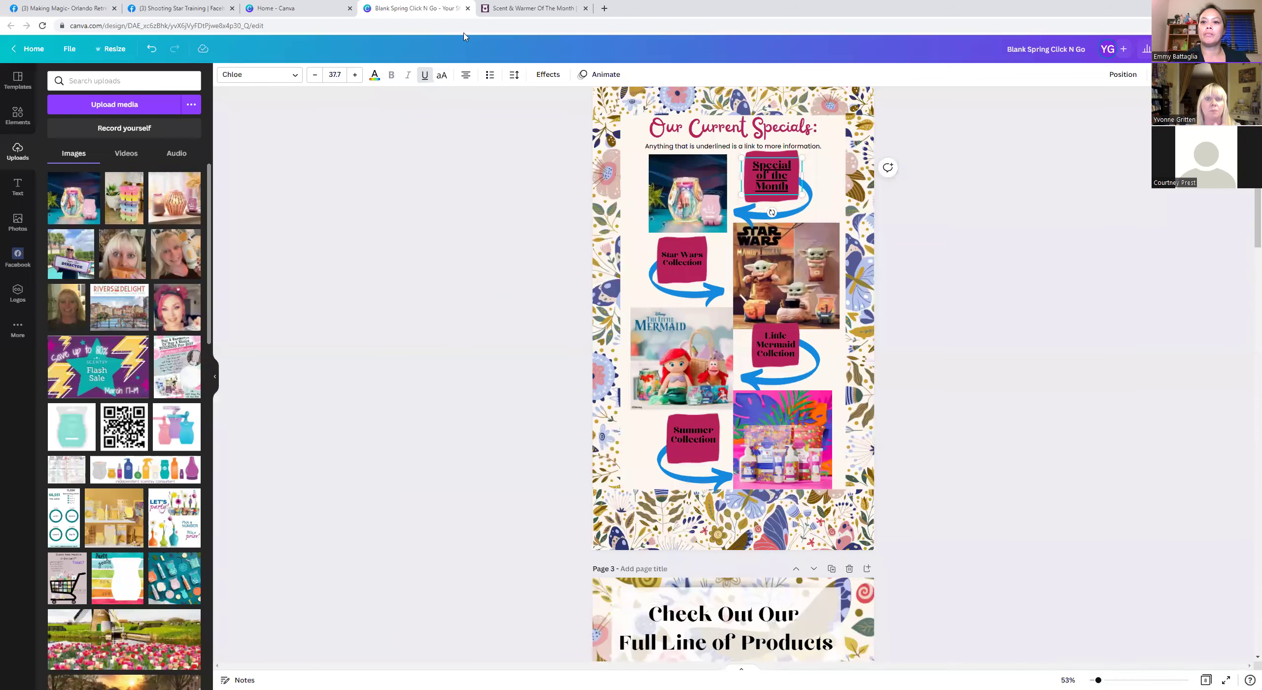
Open the Star Wars and The Mandalorian collection page on the Scentsy site.
left_click(530, 8)
mouse_move(799, 95)
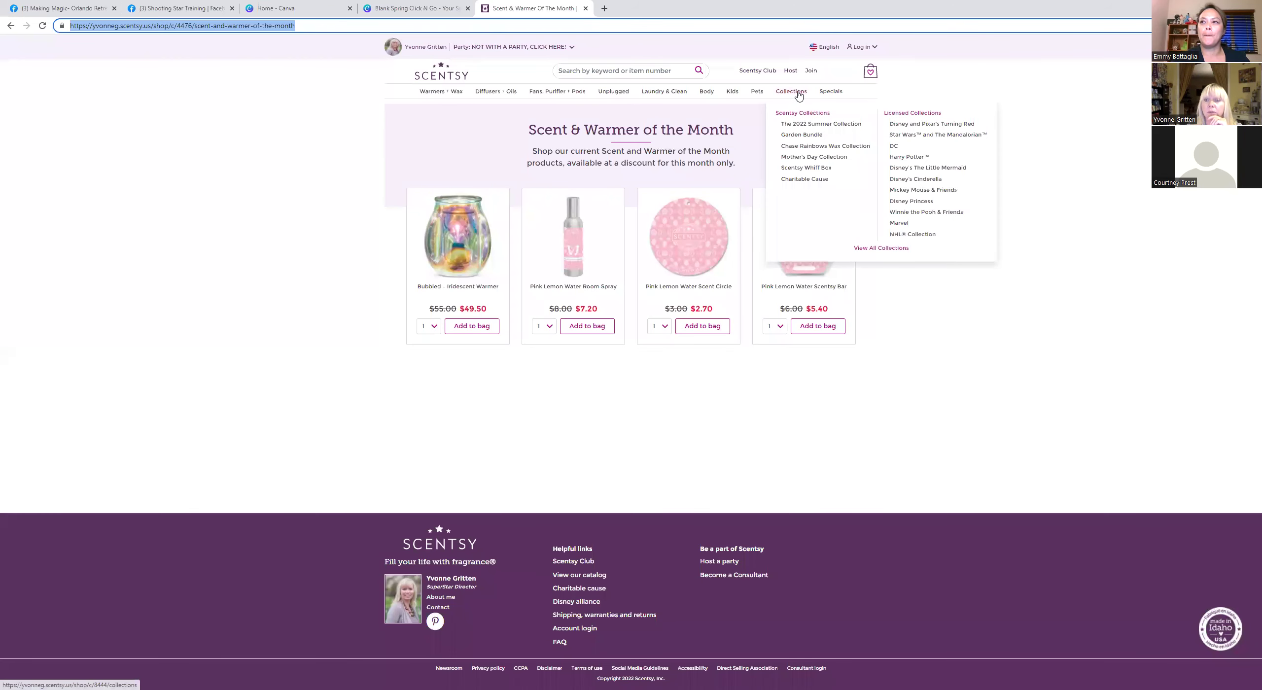
left_click(907, 136)
Select and copy the Star Wars and The Mandalorian collection page's full web address.
left_click(71, 25)
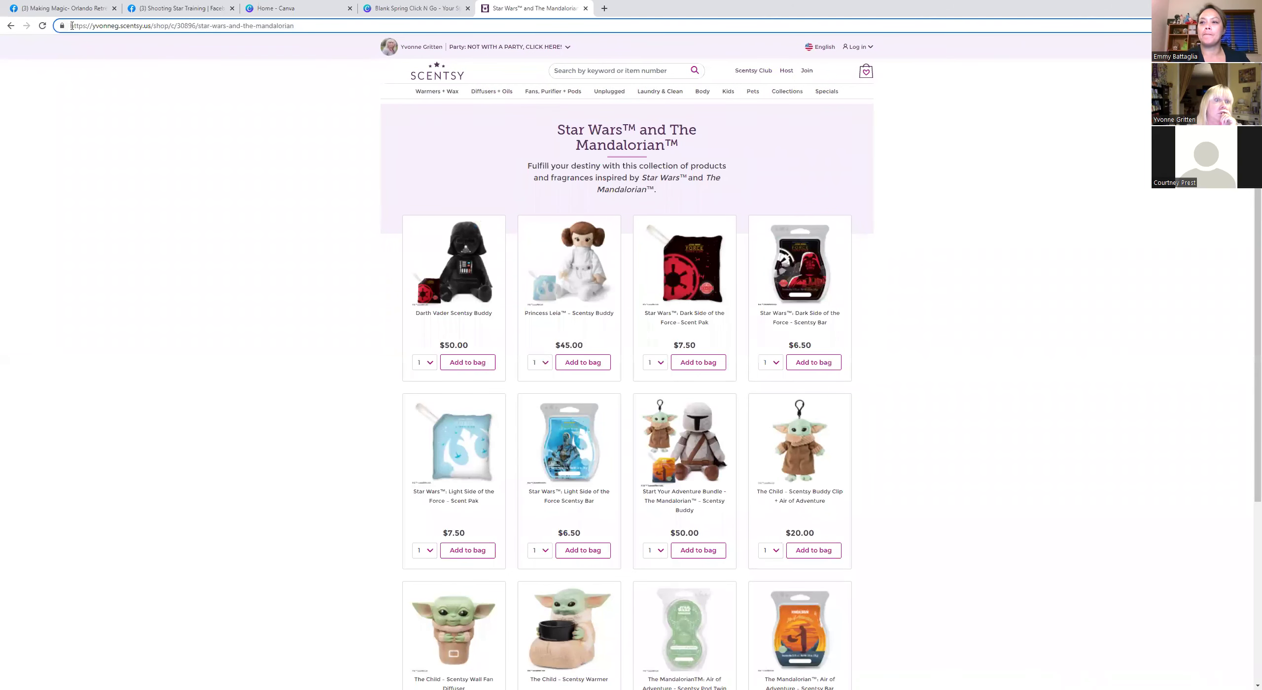
left_click_drag(70, 24, 305, 24)
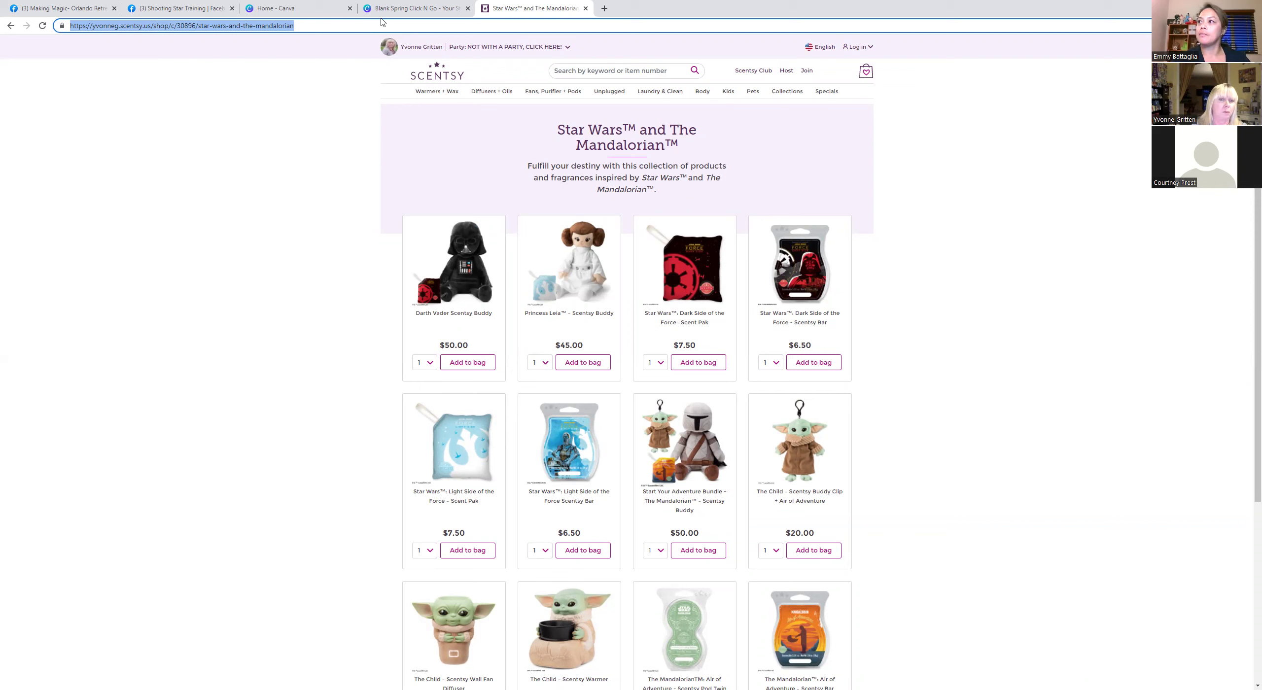
left_click(491, 47)
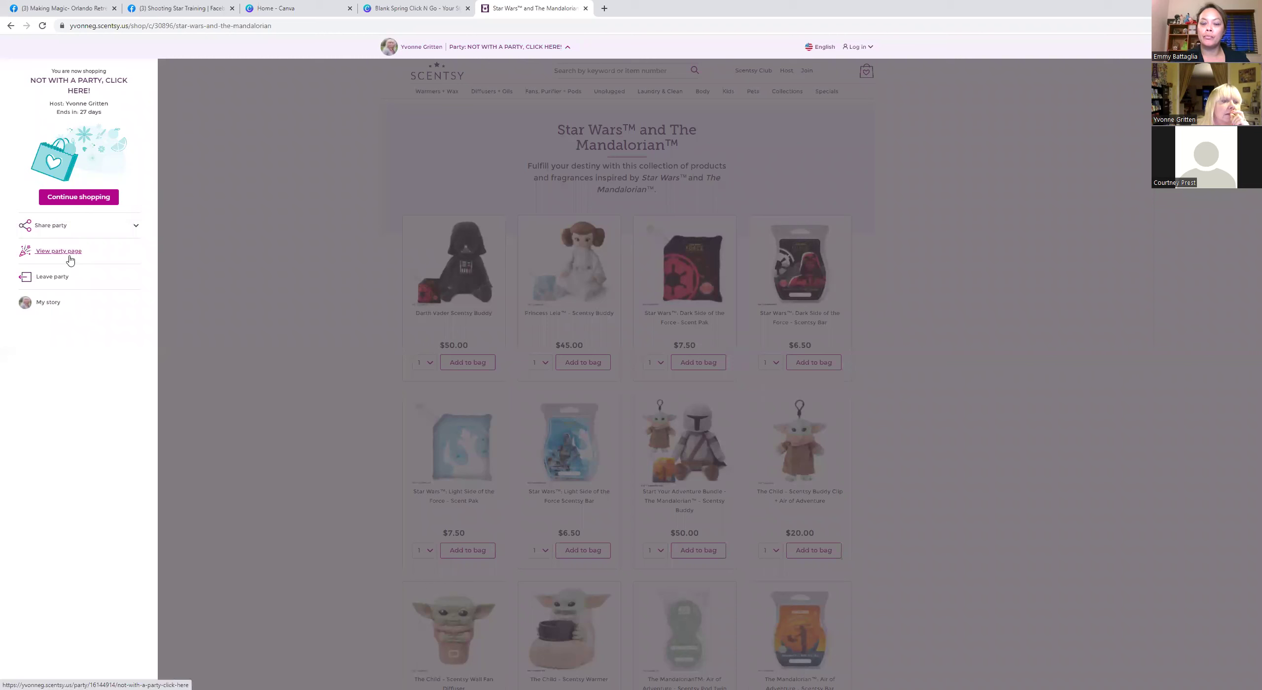
left_click(72, 25)
left_click(71, 25)
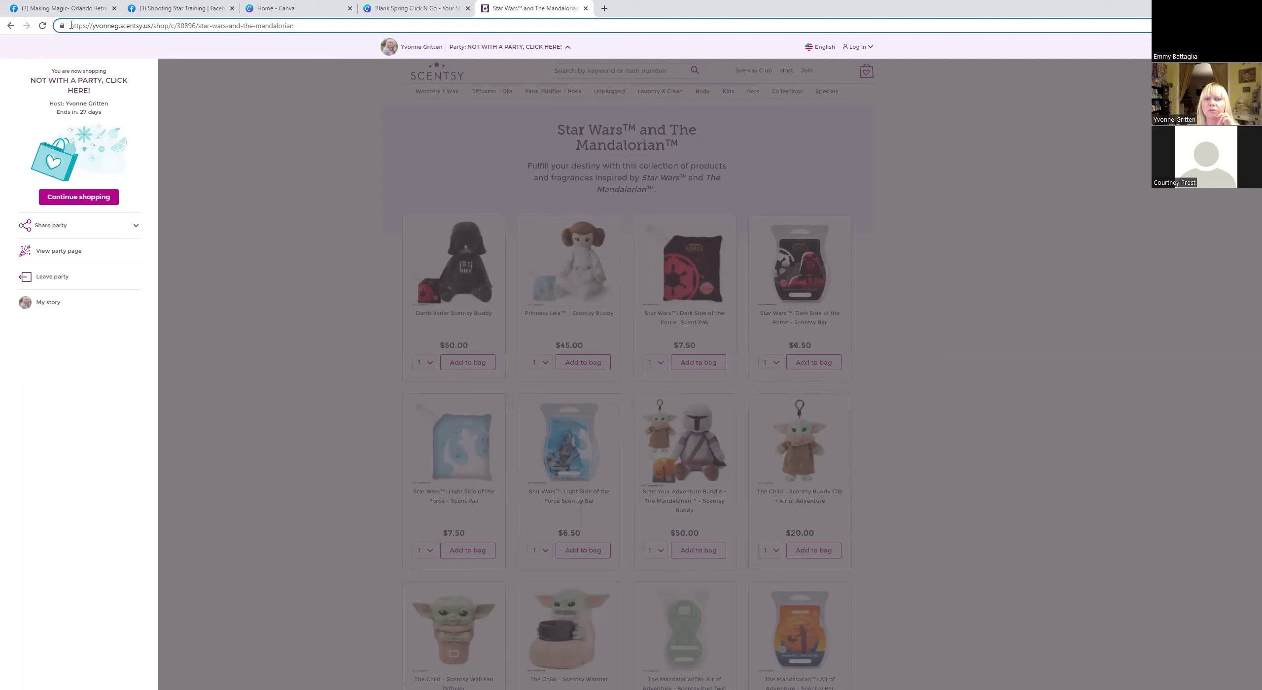
left_click_drag(71, 25, 378, 26)
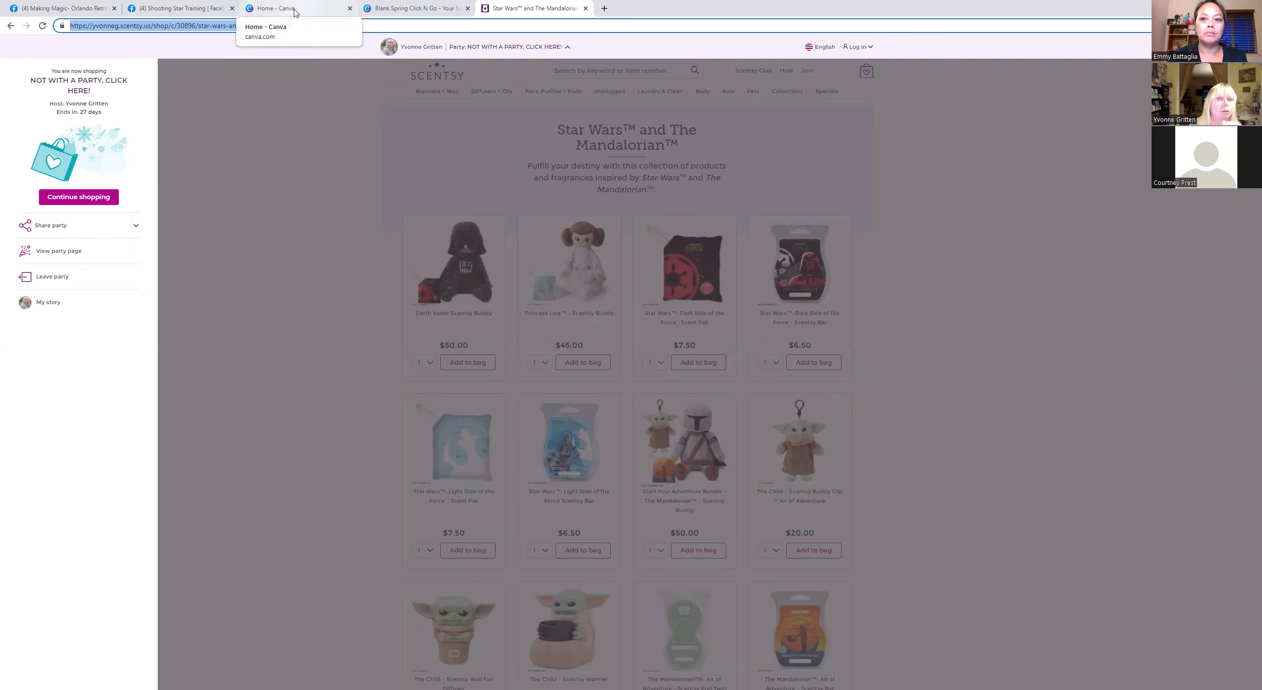
left_click(295, 12)
Link the Star Wars Collection text to the copied collection page address.
left_click(392, 7)
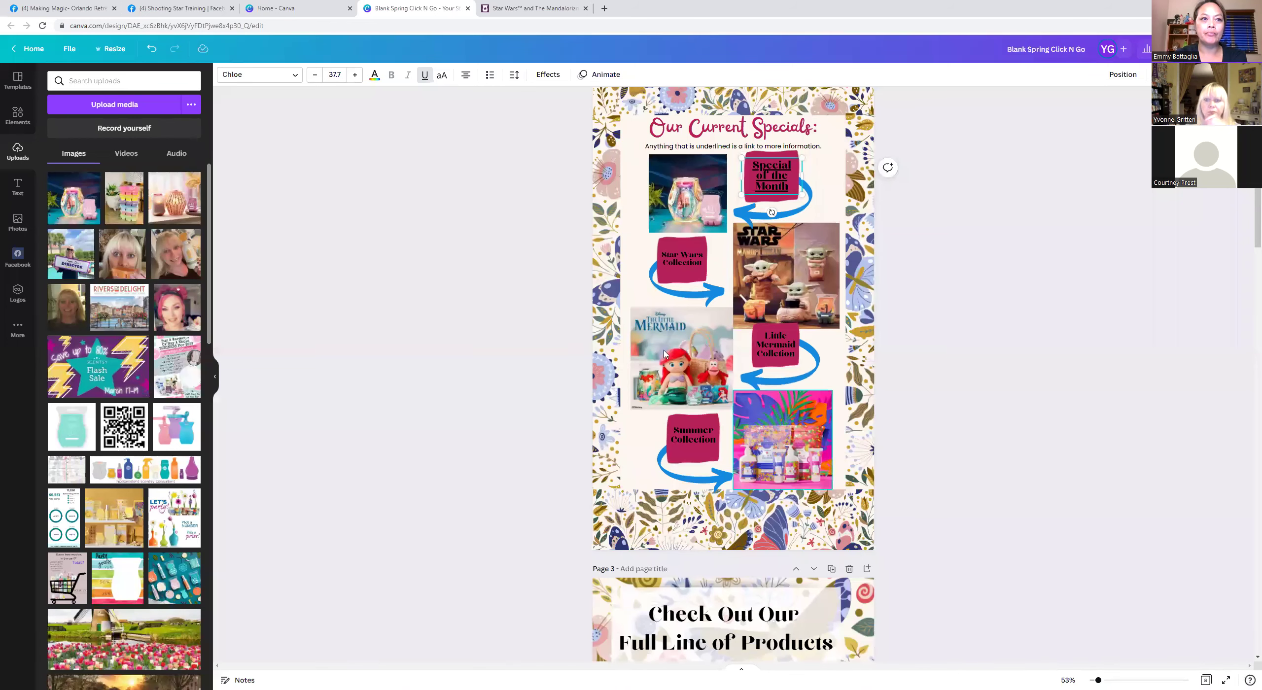
left_click(678, 262)
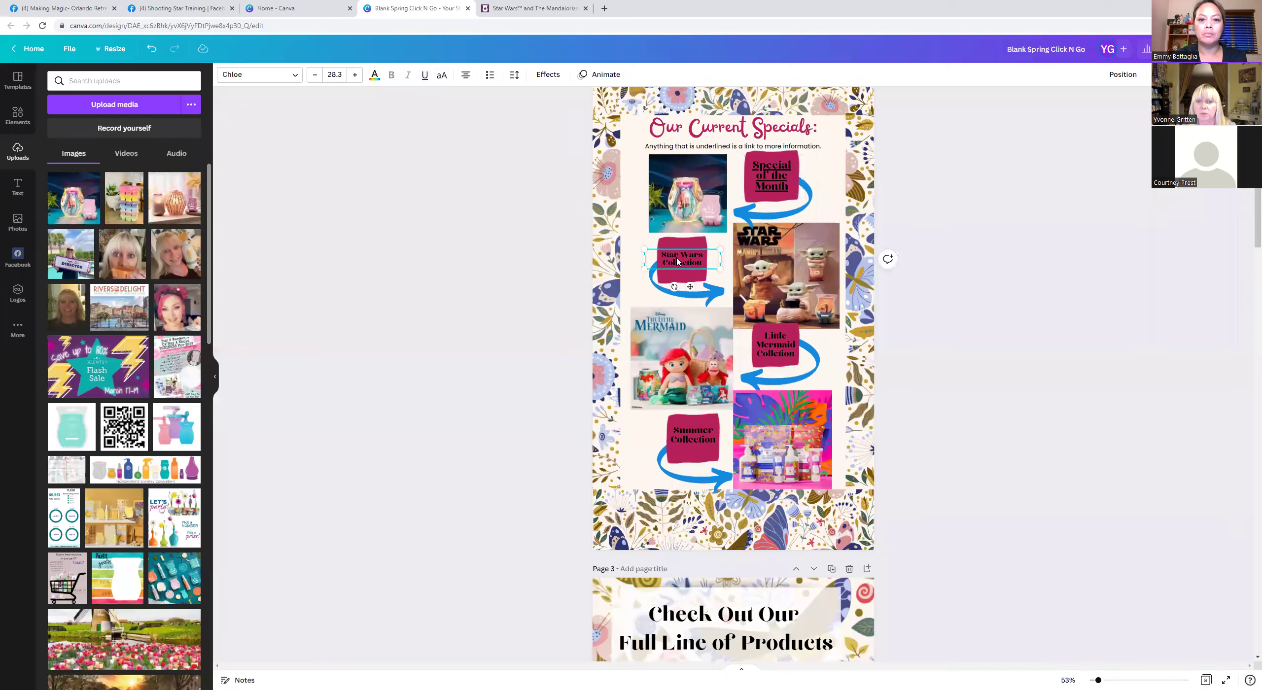
key("ctrl+k")
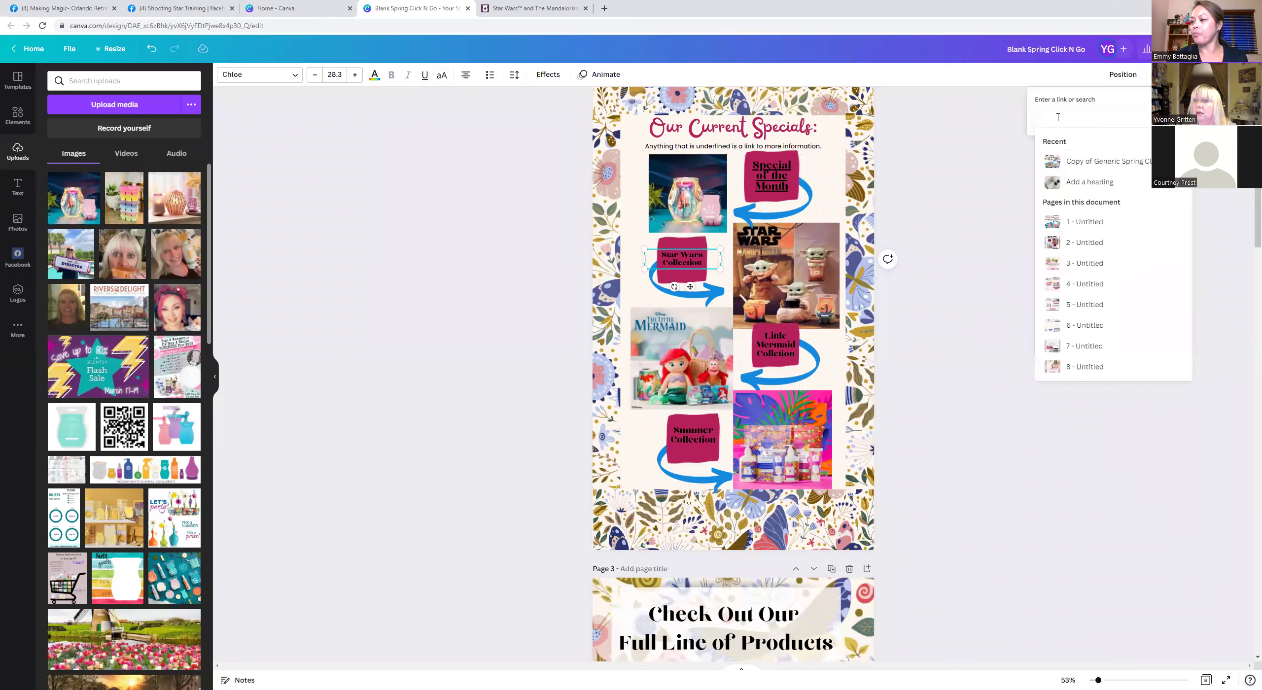
right_click(1058, 120)
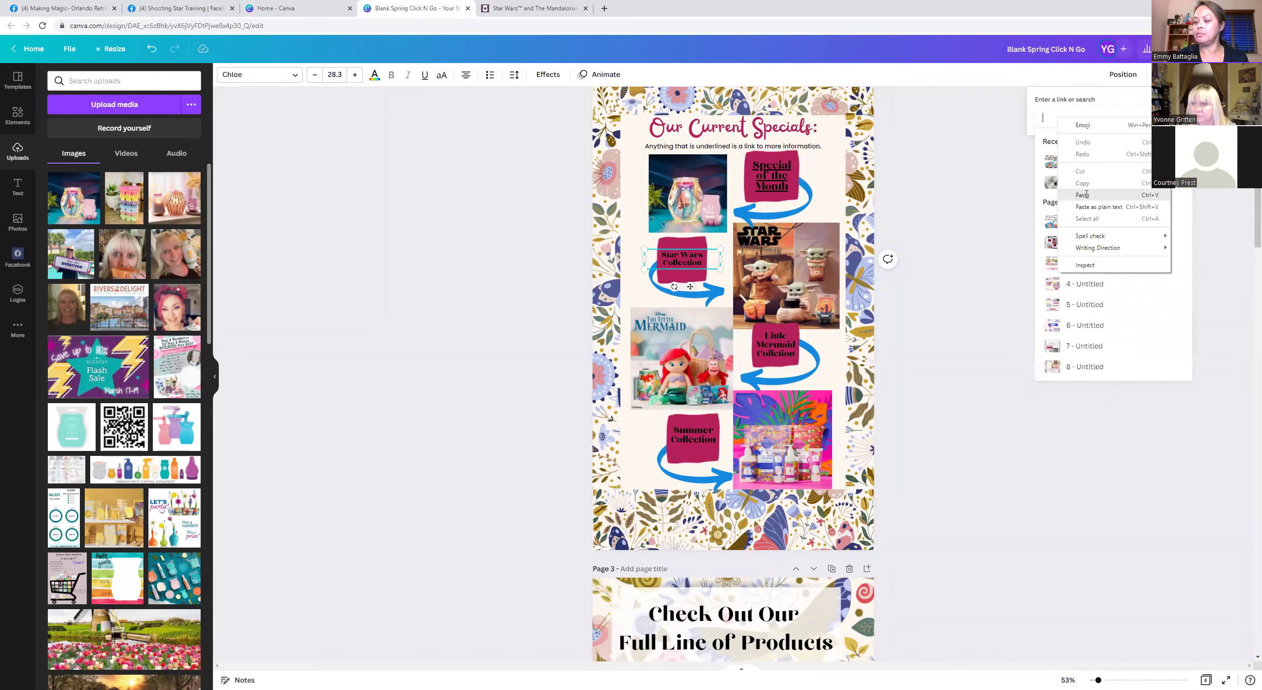
left_click(1083, 194)
key("Return")
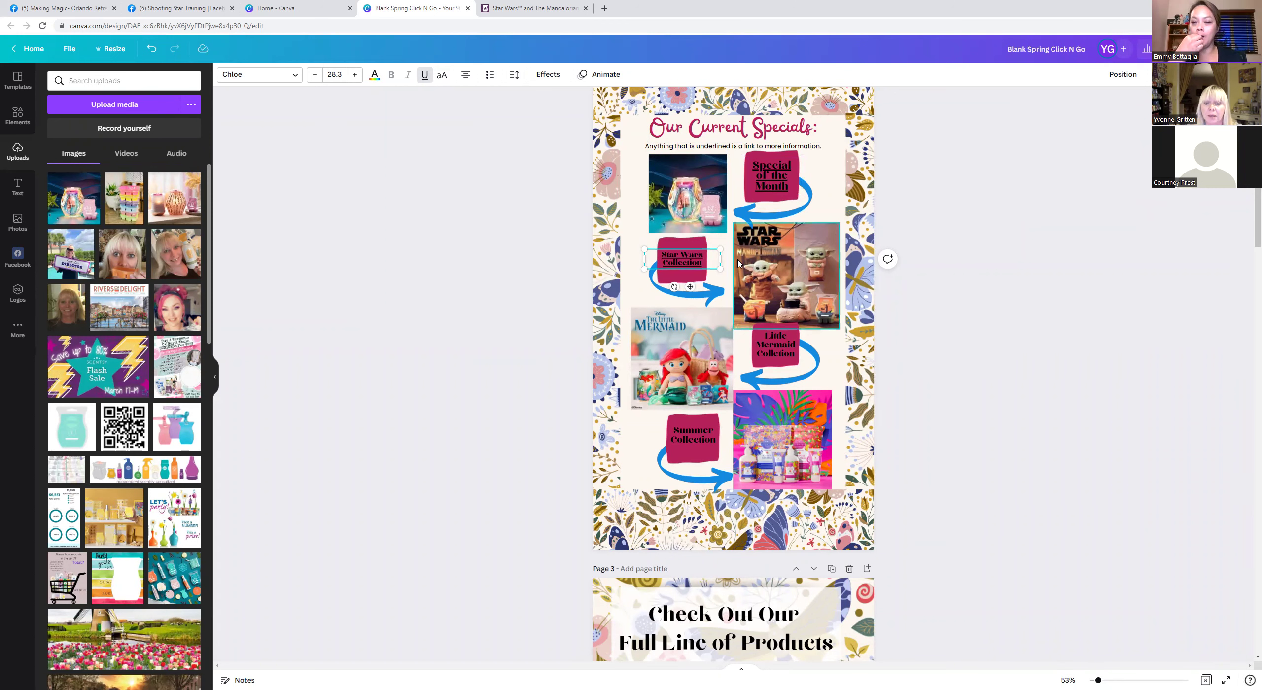
Scroll down to the Full Line of Products page and close the Shooting Star Training Facebook tab.
scroll(738, 305, "down", 3)
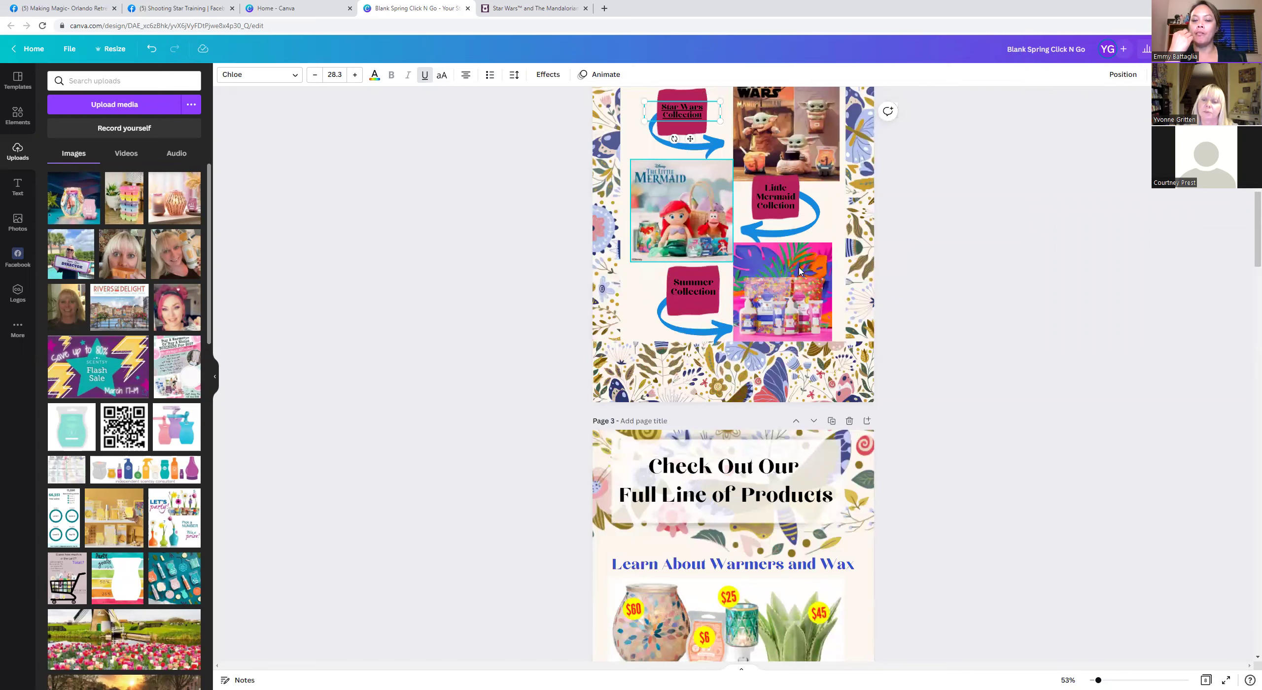
scroll(779, 256, "down", 2)
scroll(798, 272, "down", 4)
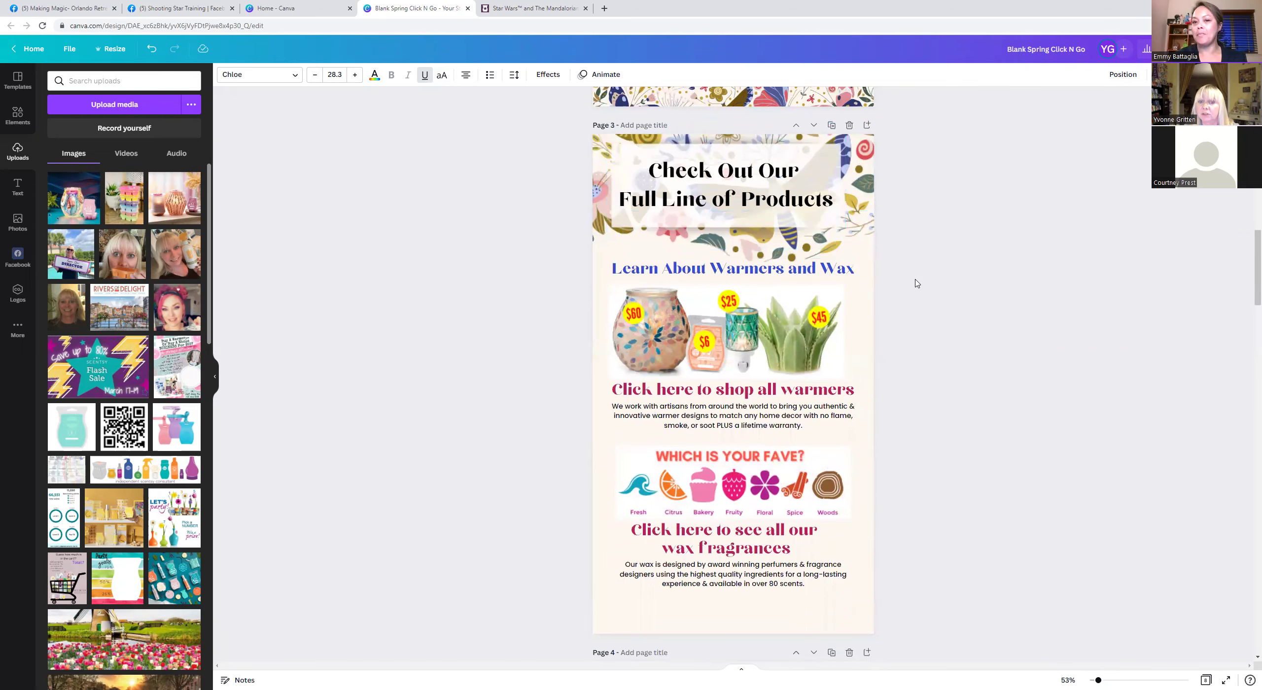
scroll(917, 284, "down", 1)
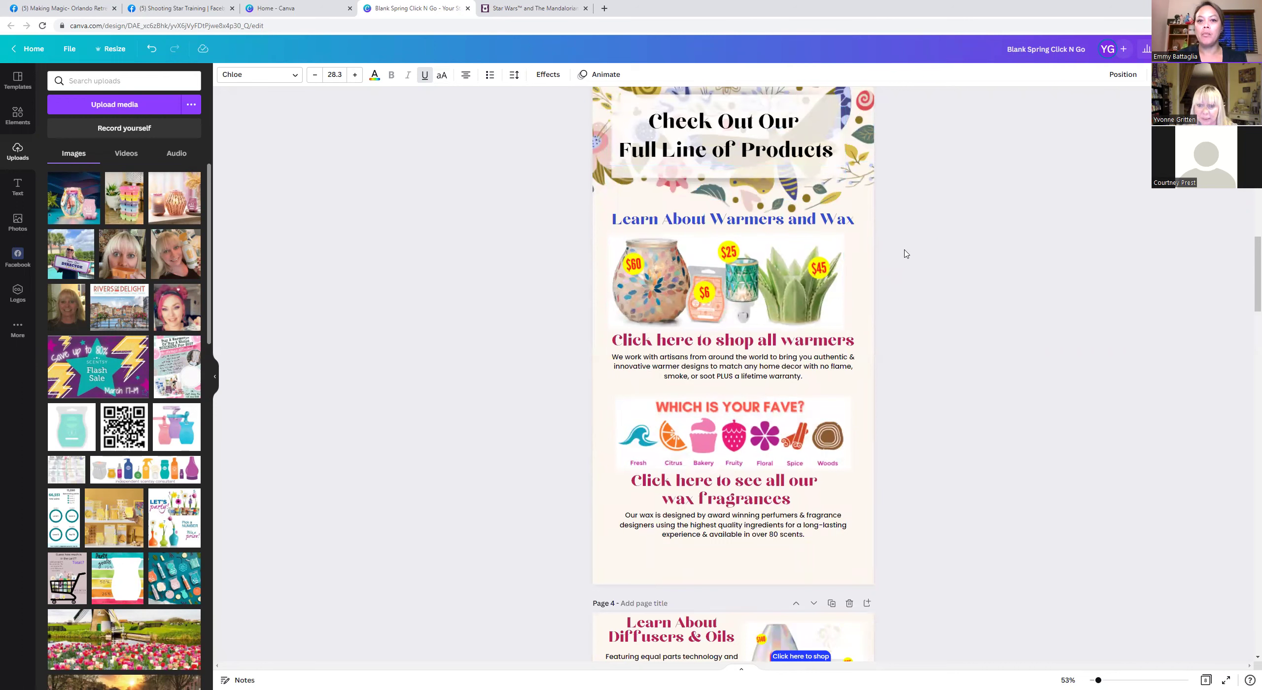
scroll(907, 264, "down", 1)
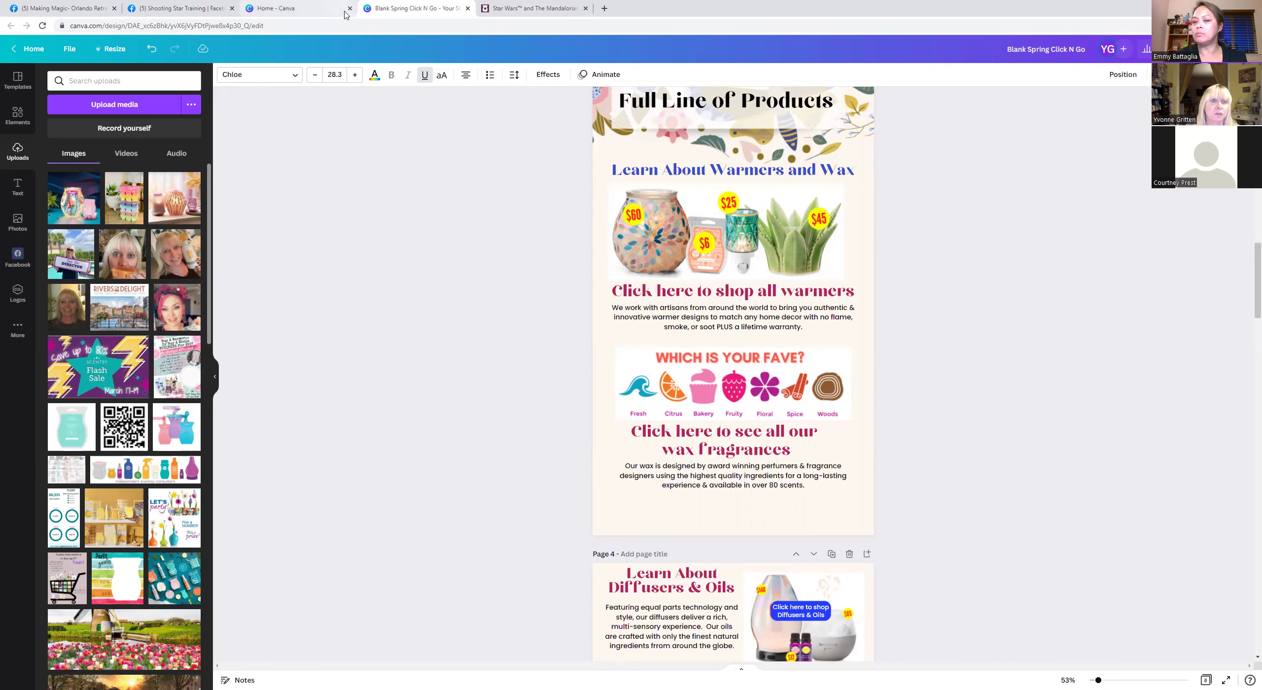
left_click(230, 8)
Close the Star Wars collection tab and go to YouTube in a new tab.
left_click(467, 8)
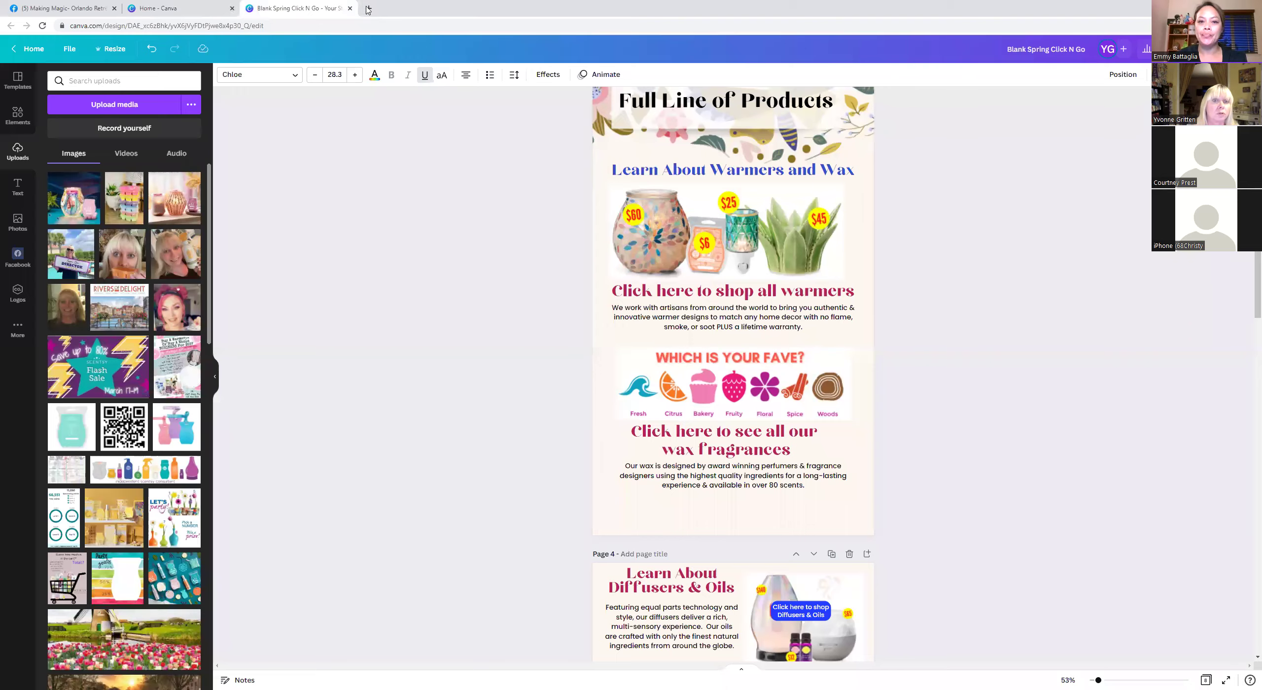
left_click(369, 9)
type("you tube")
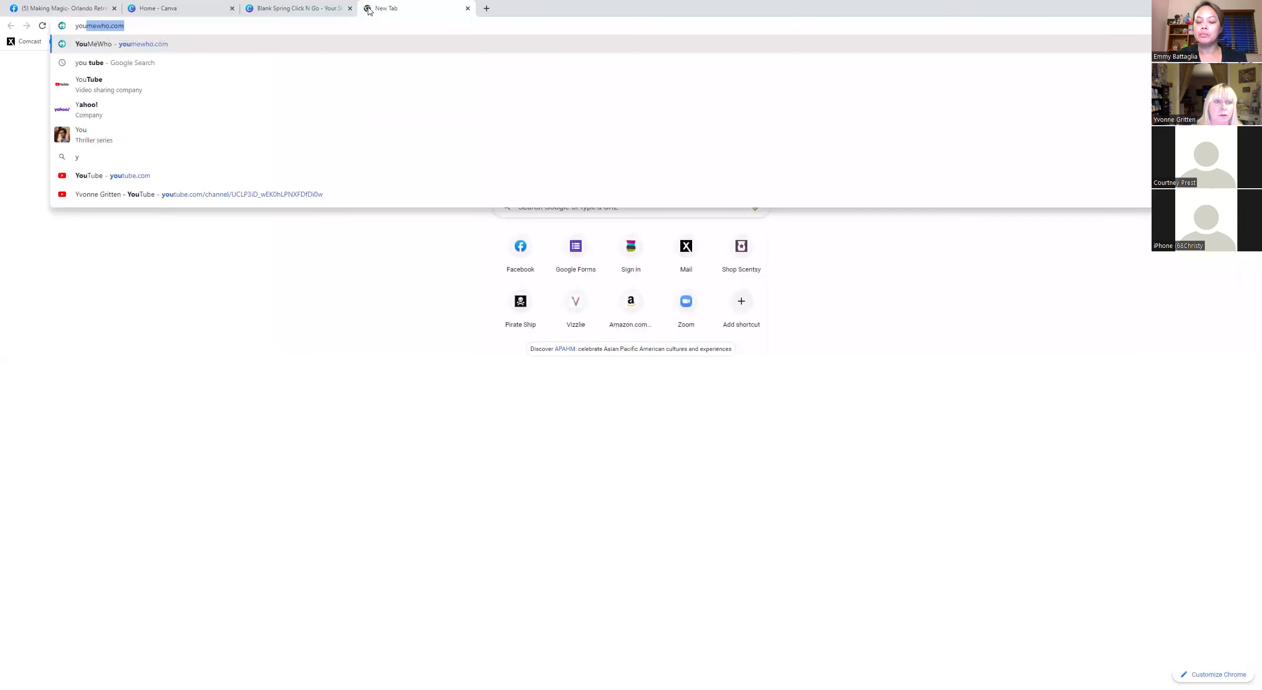
key("Return")
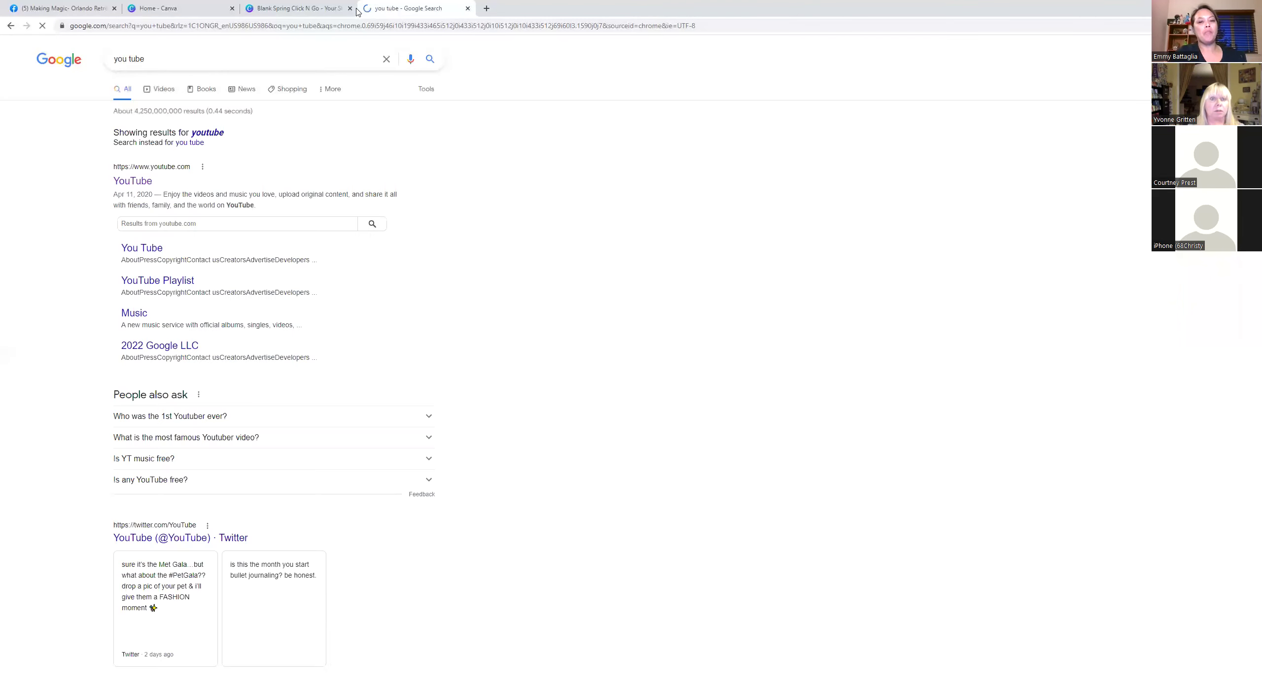
left_click(137, 184)
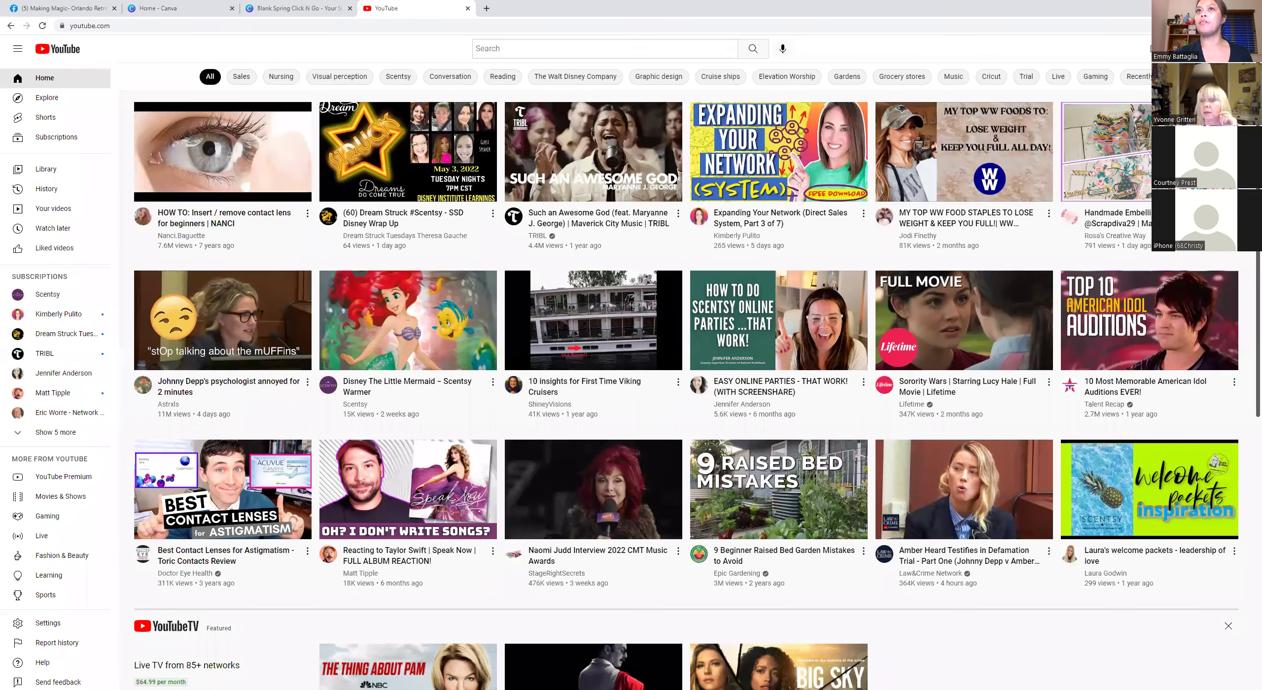
From the user's own channel, play the Scentsy Wax & Warmers video, skipping the ad, then pause.
left_click(1235, 48)
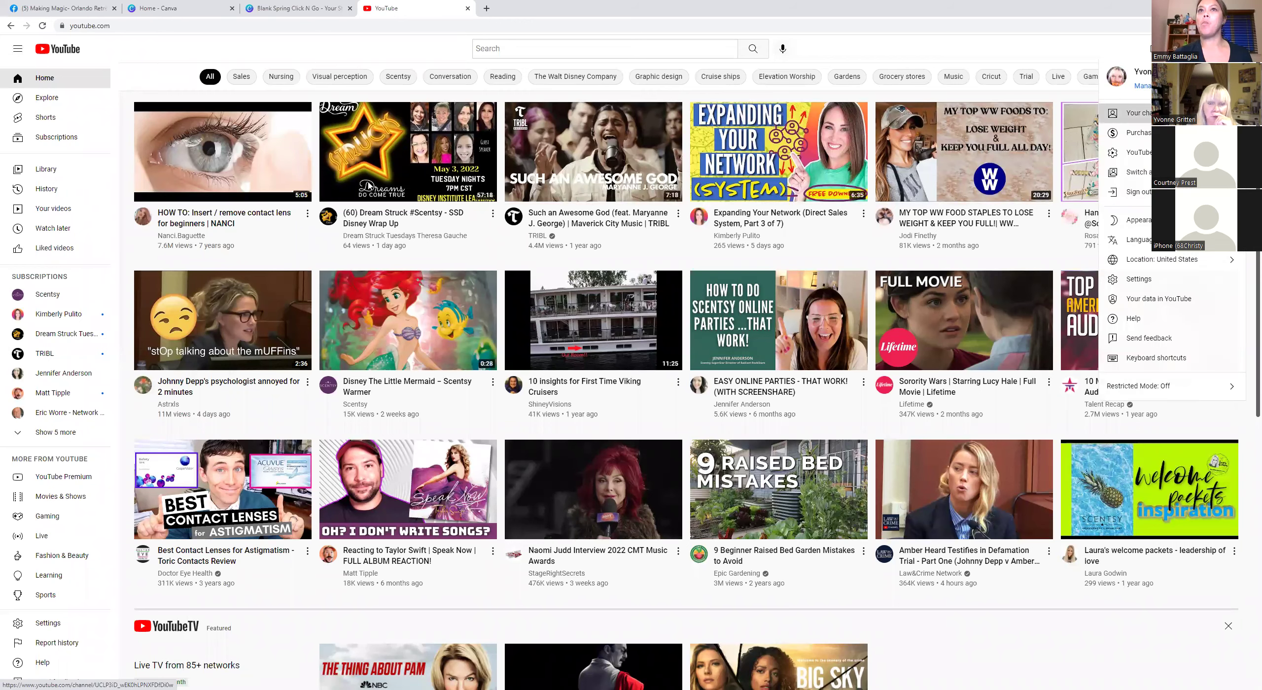
left_click(1129, 112)
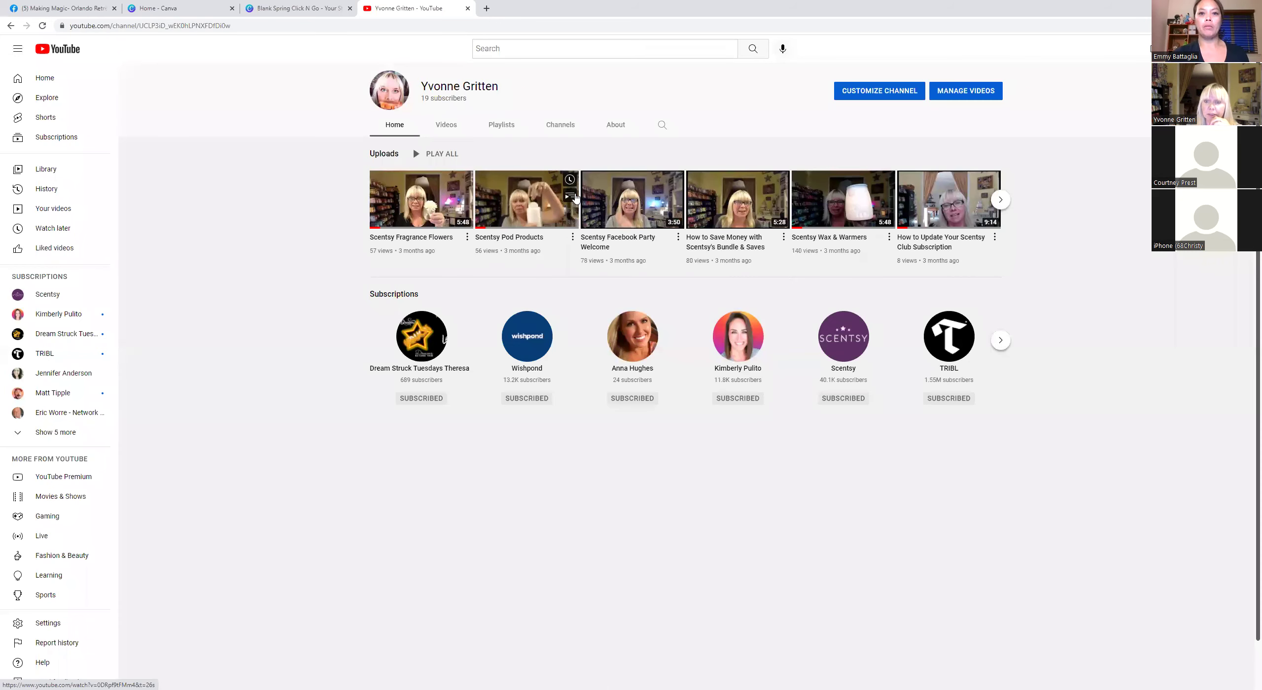
left_click(891, 185)
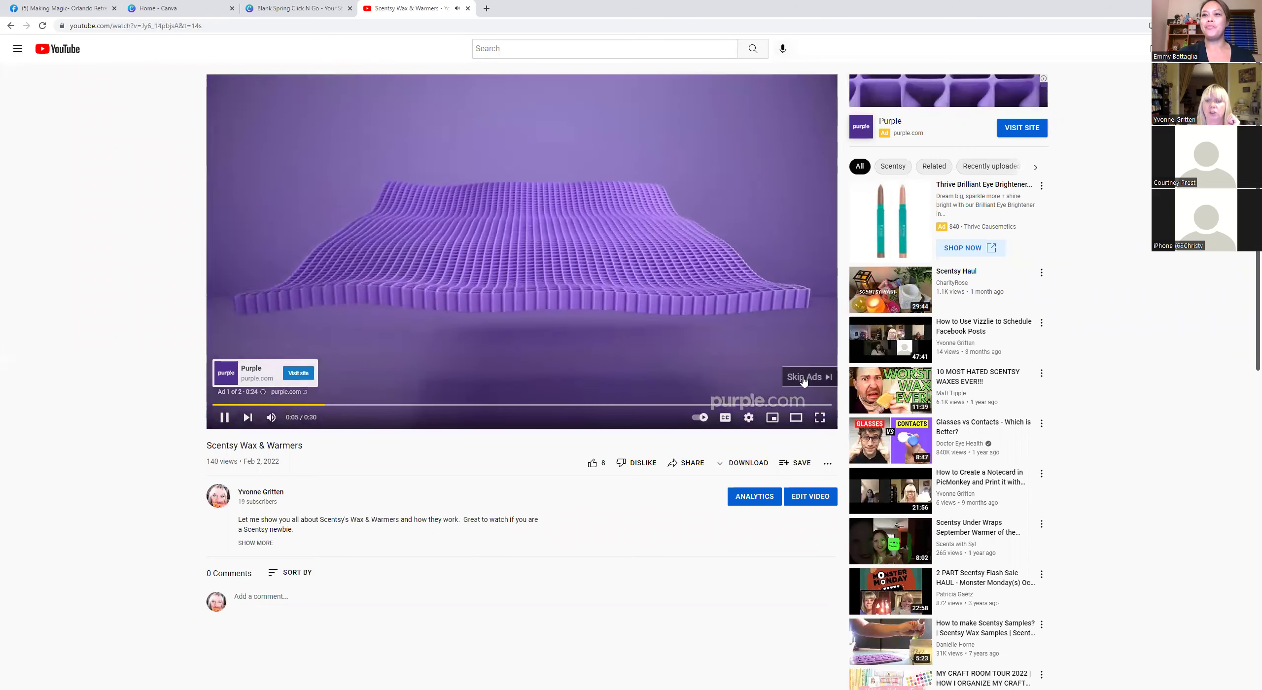
left_click(804, 381)
double_click(121, 26)
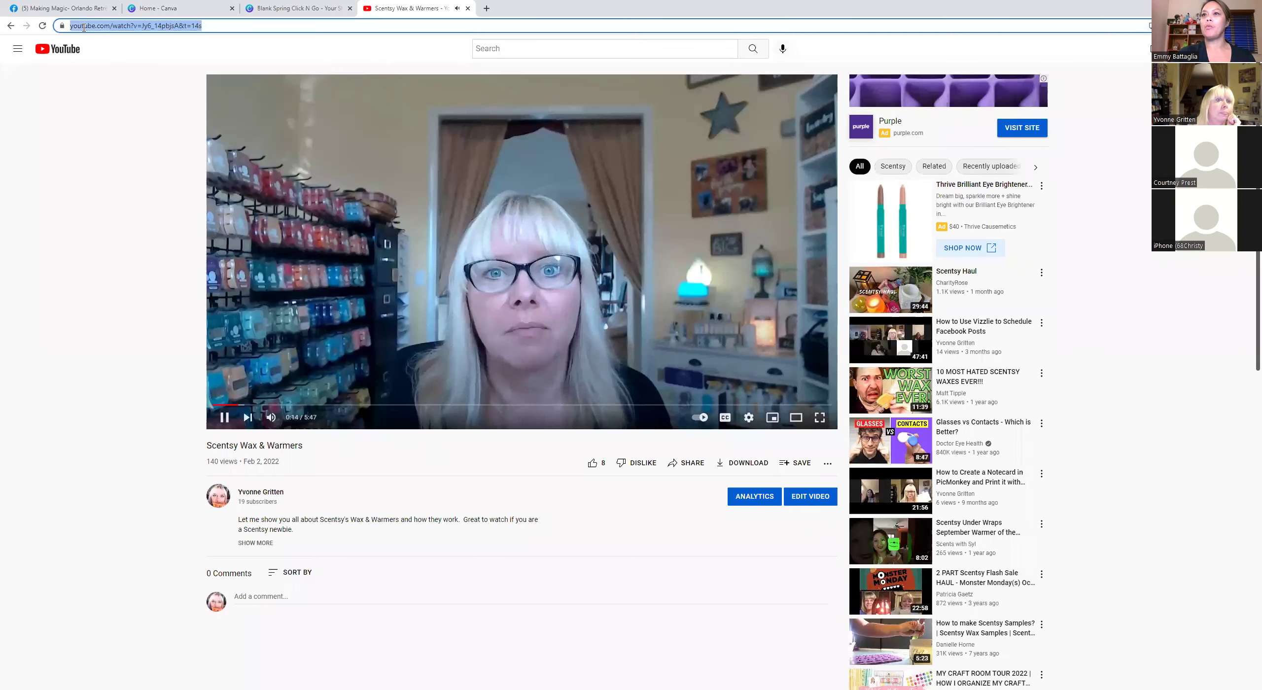
left_click(224, 418)
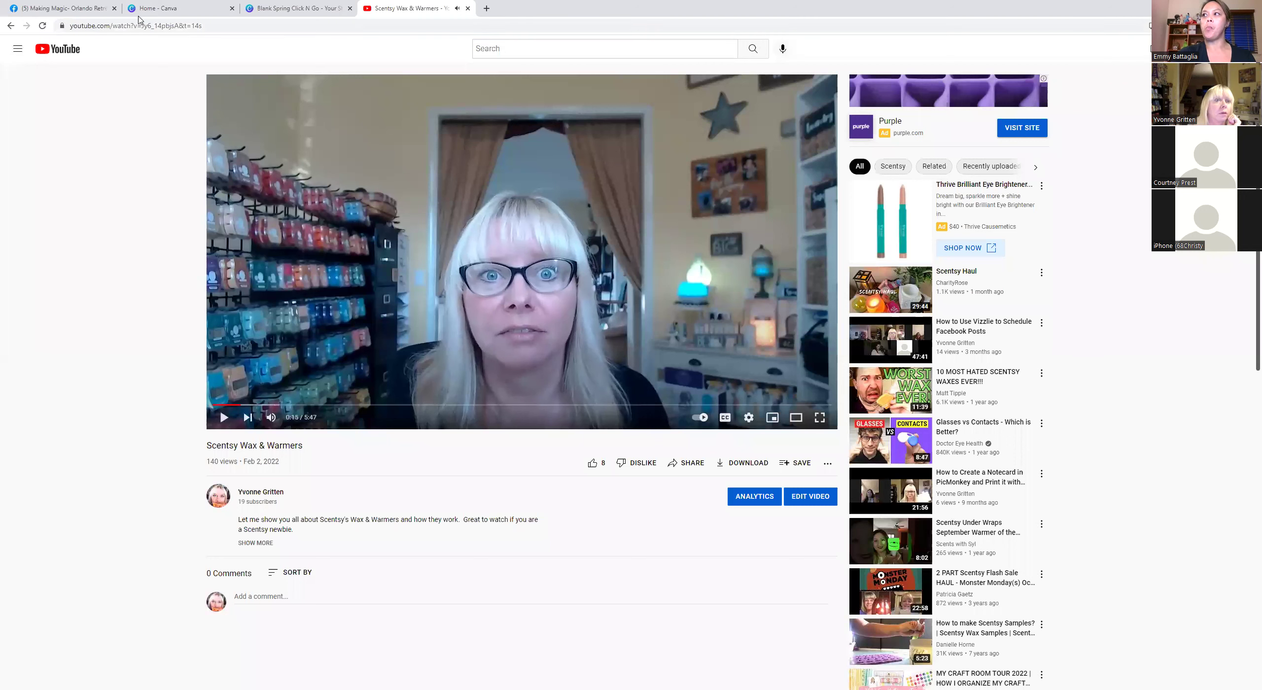
Select the Scentsy Wax & Warmers video's full address, try a 'Scentsy' search, then return to Canva.
left_click(76, 27)
left_click(76, 27)
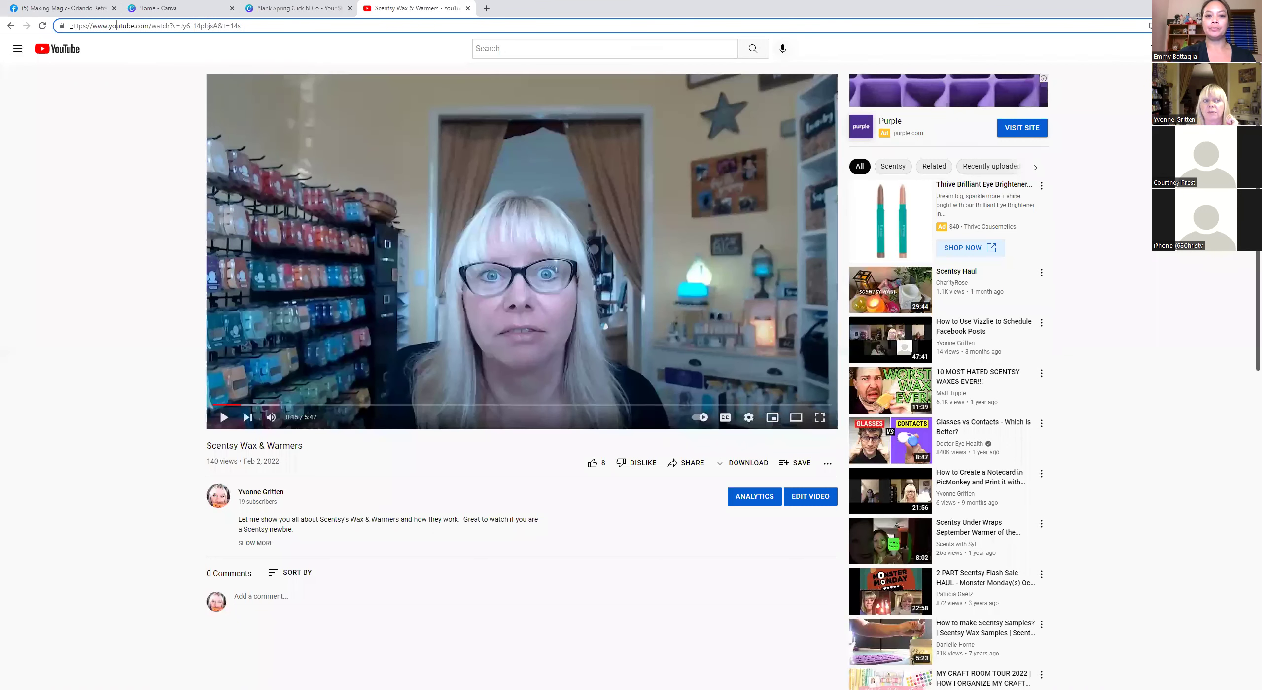
left_click_drag(71, 25, 266, 31)
key("ctrl+c")
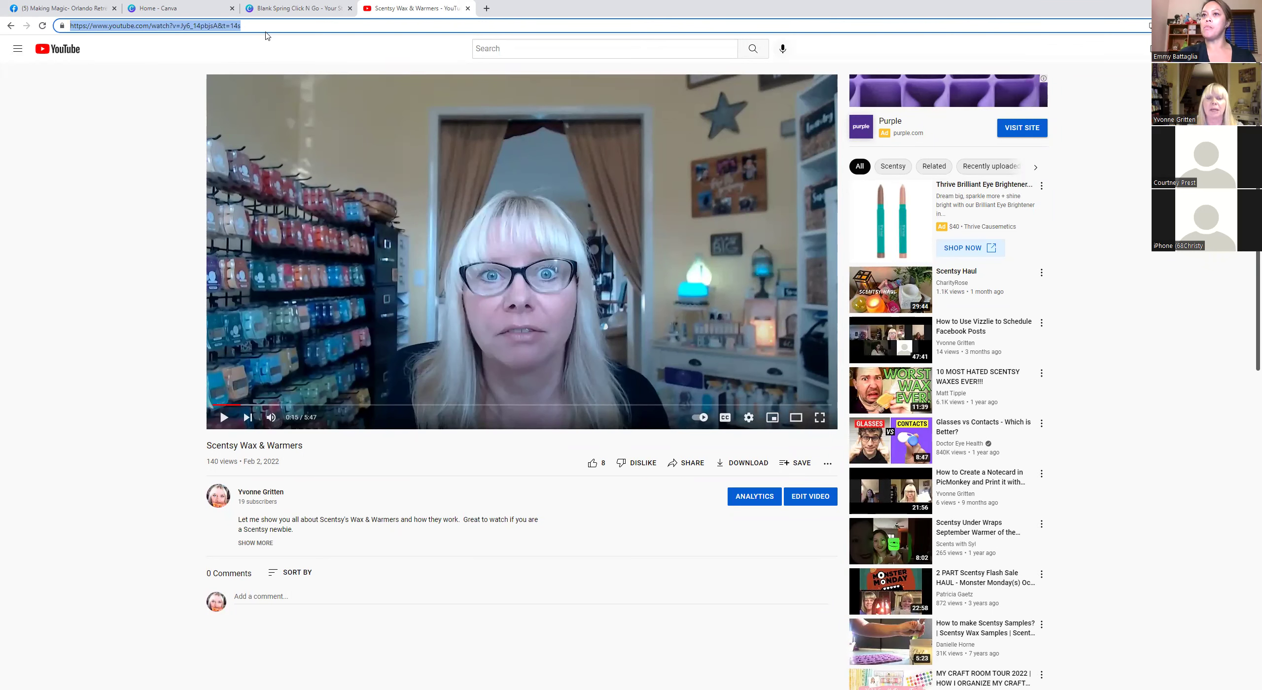
left_click(489, 51)
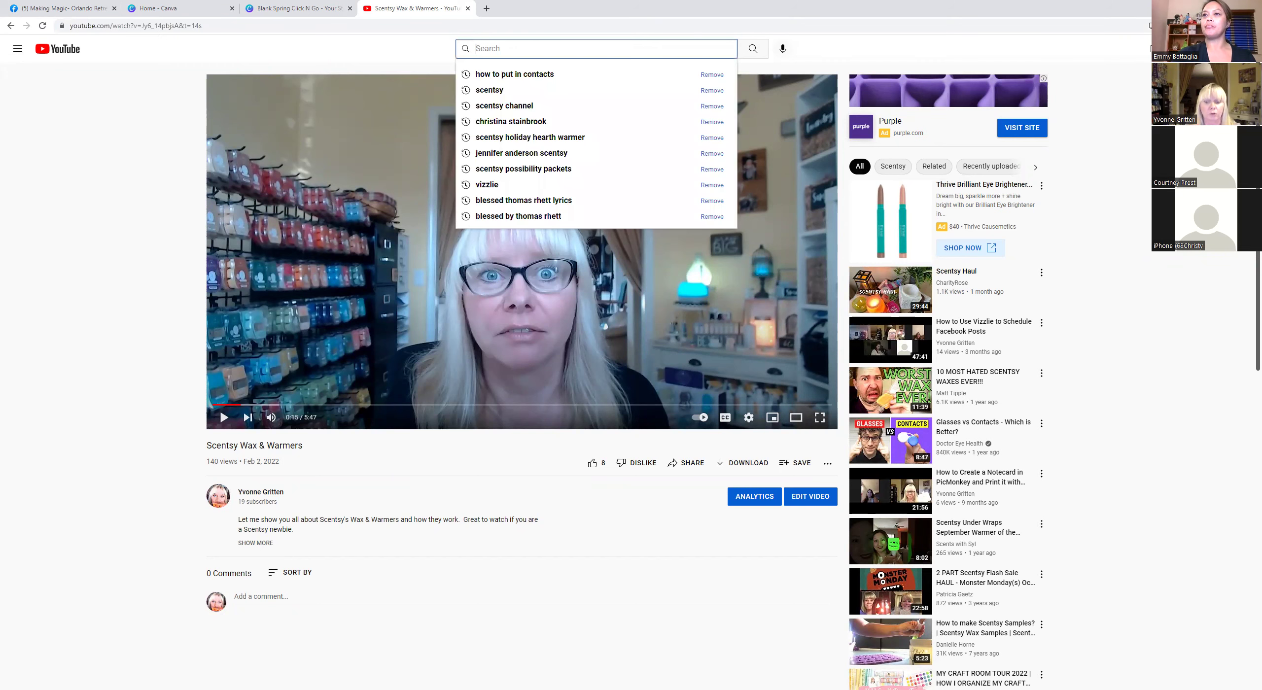
type("Scentsy")
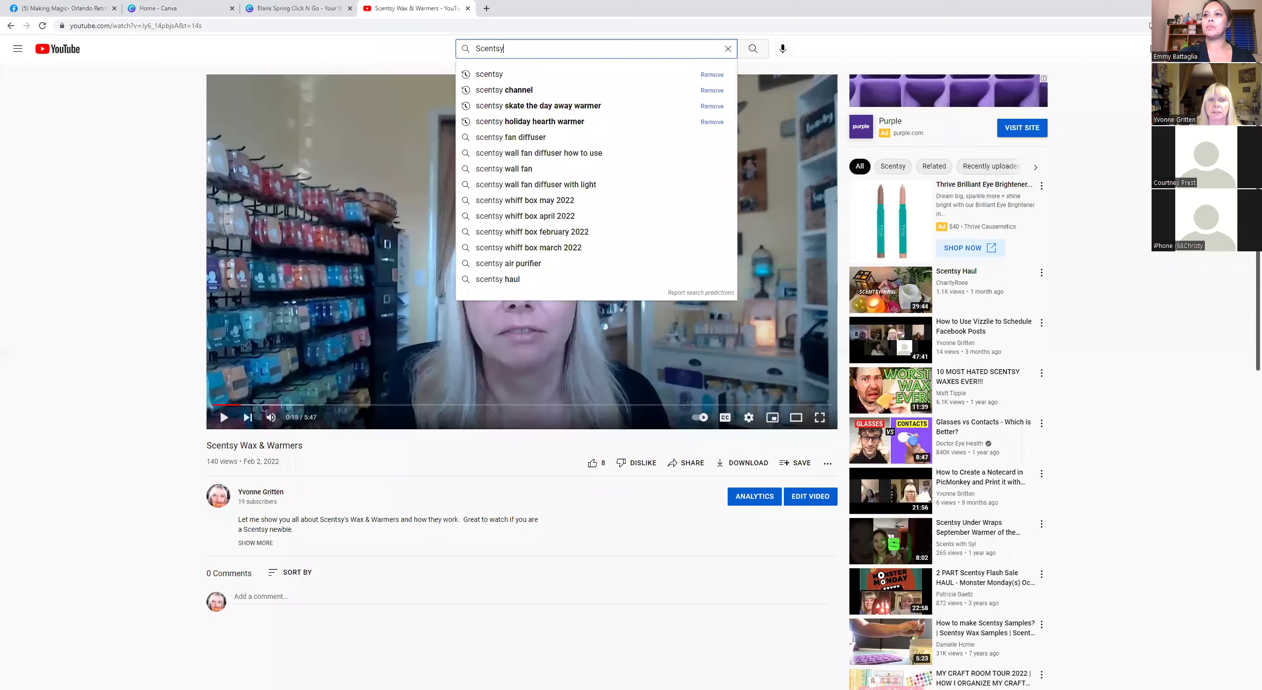
key("BackSpace")
key("BackSpace")
key("BackSpace")
key("BackSpace")
key("BackSpace")
key("BackSpace")
key("BackSpace")
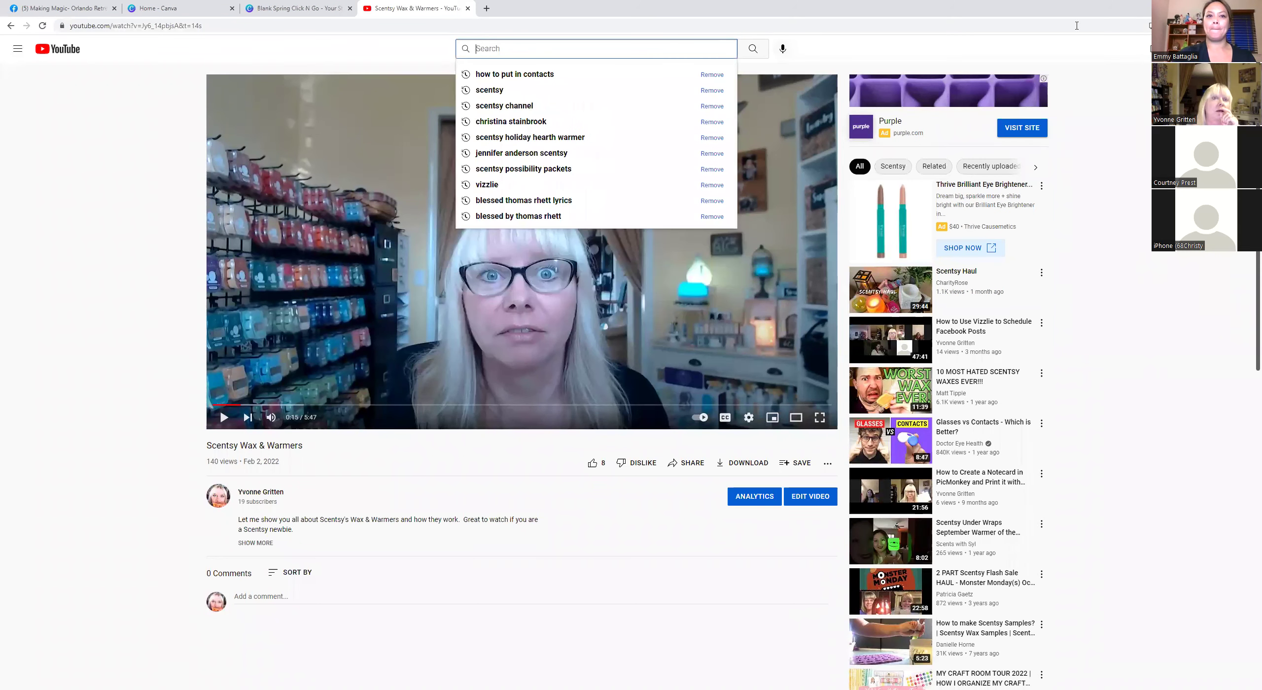
left_click(295, 8)
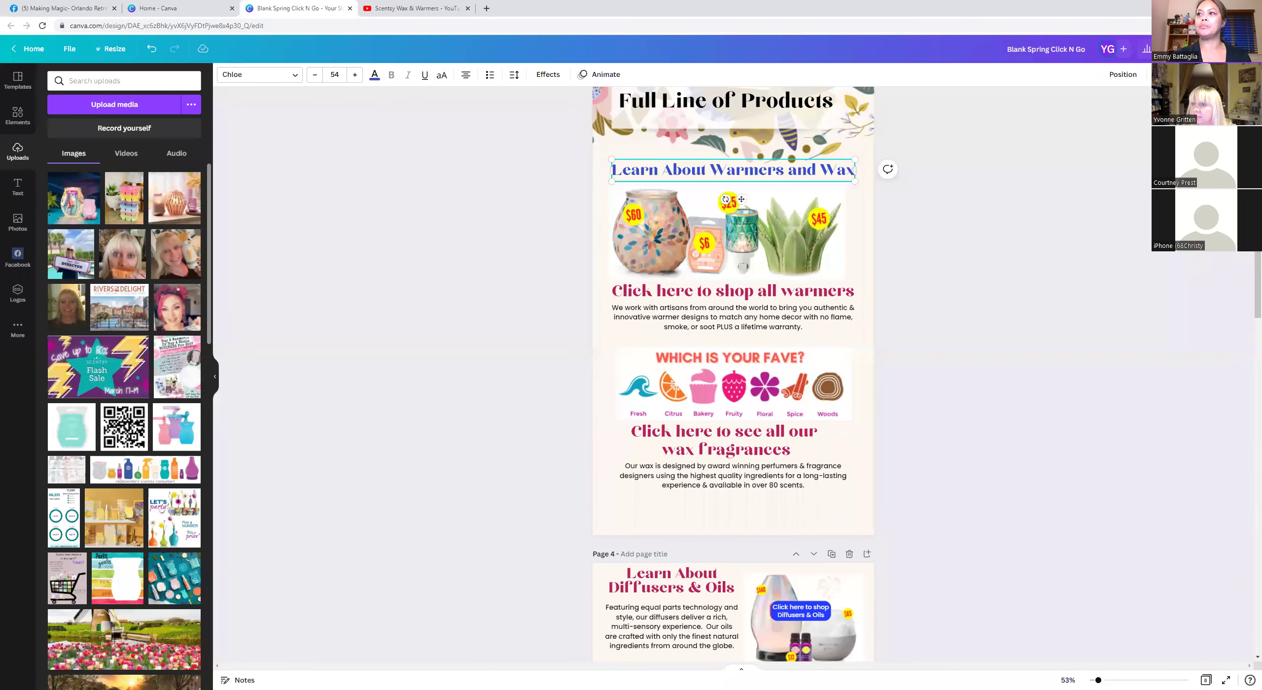
Paste the Scentsy Wax & Warmers video URL as the Learn About Warmers and Wax heading's link.
key("ctrl+k")
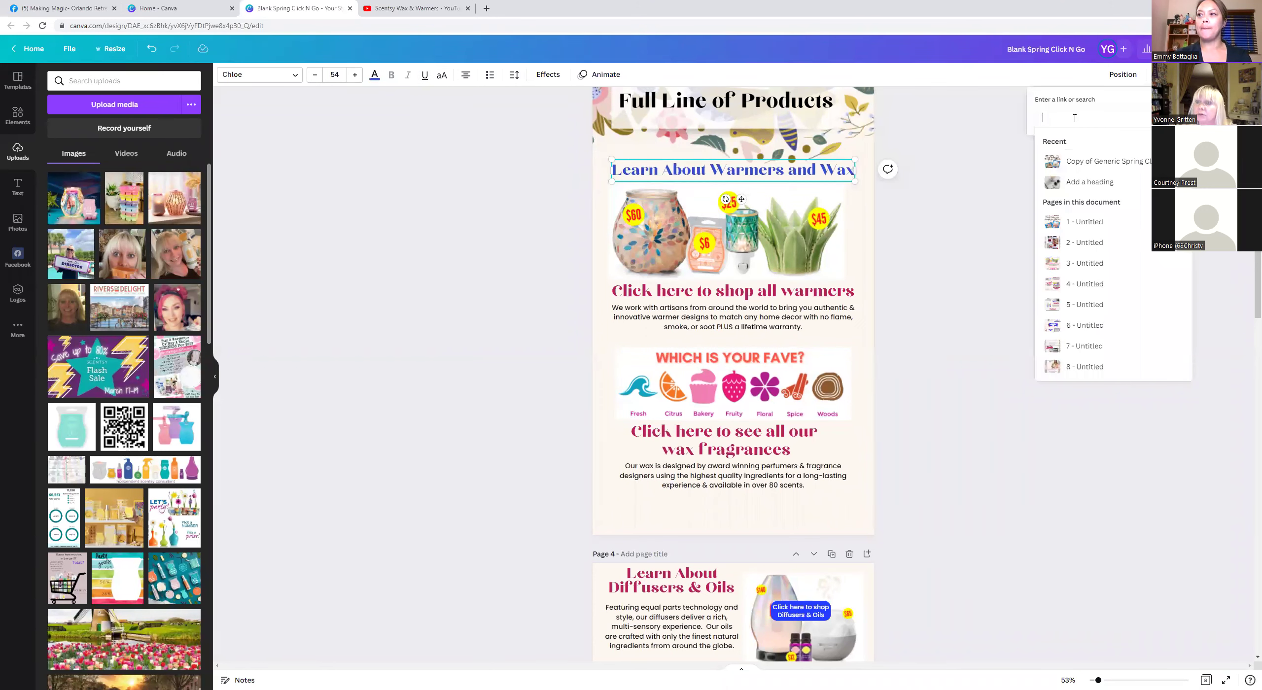
right_click(1074, 118)
left_click(1098, 197)
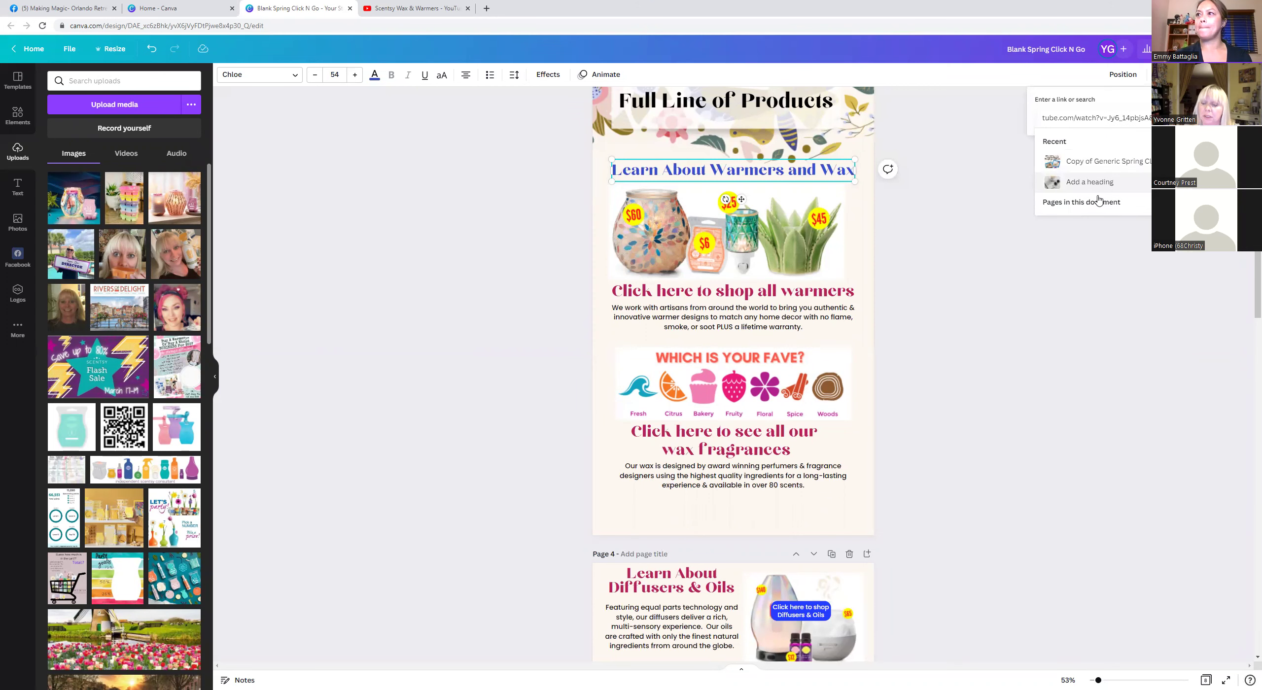
key("Return")
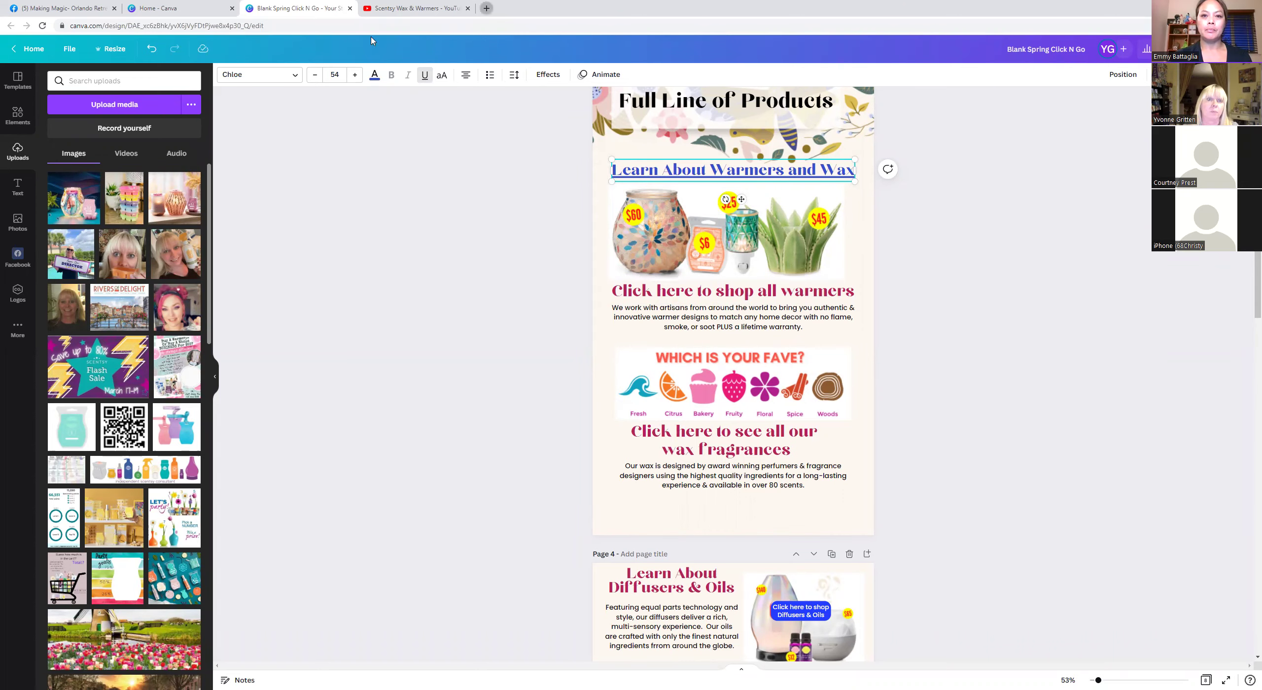
left_click(486, 8)
Load the personal Scentsy shop, open Warmers + Wax > All Warmers, and select its address.
left_click(163, 39)
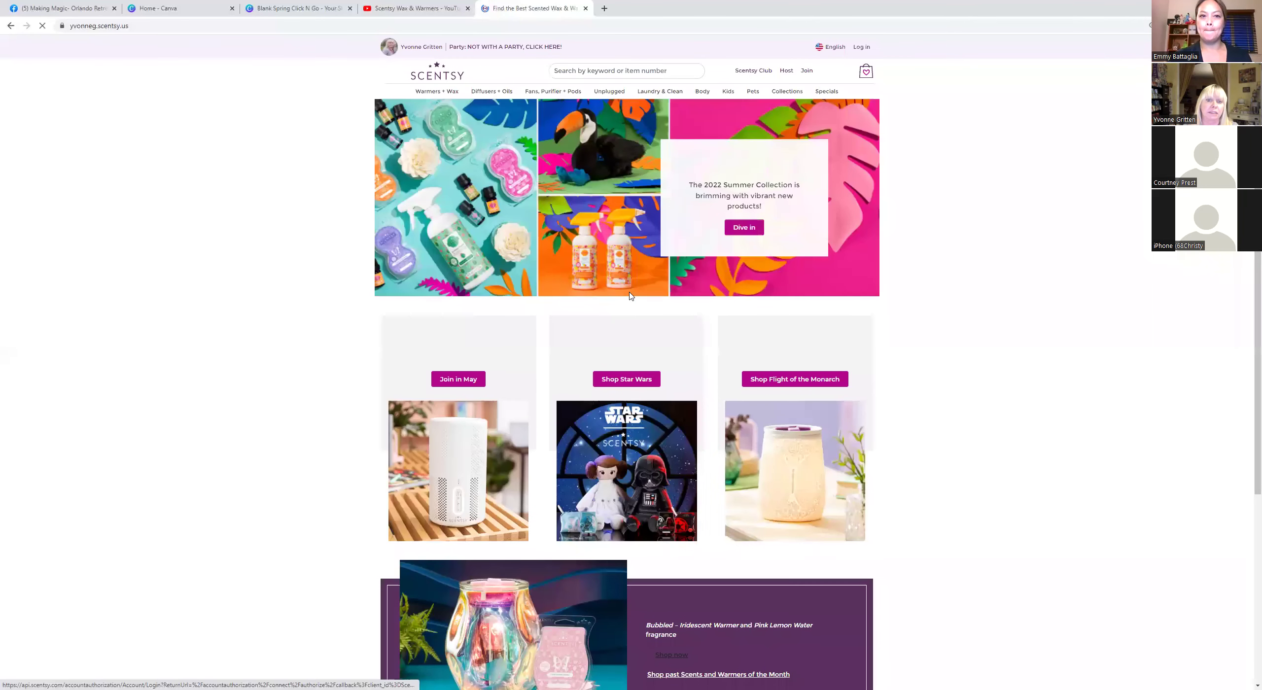
mouse_move(431, 92)
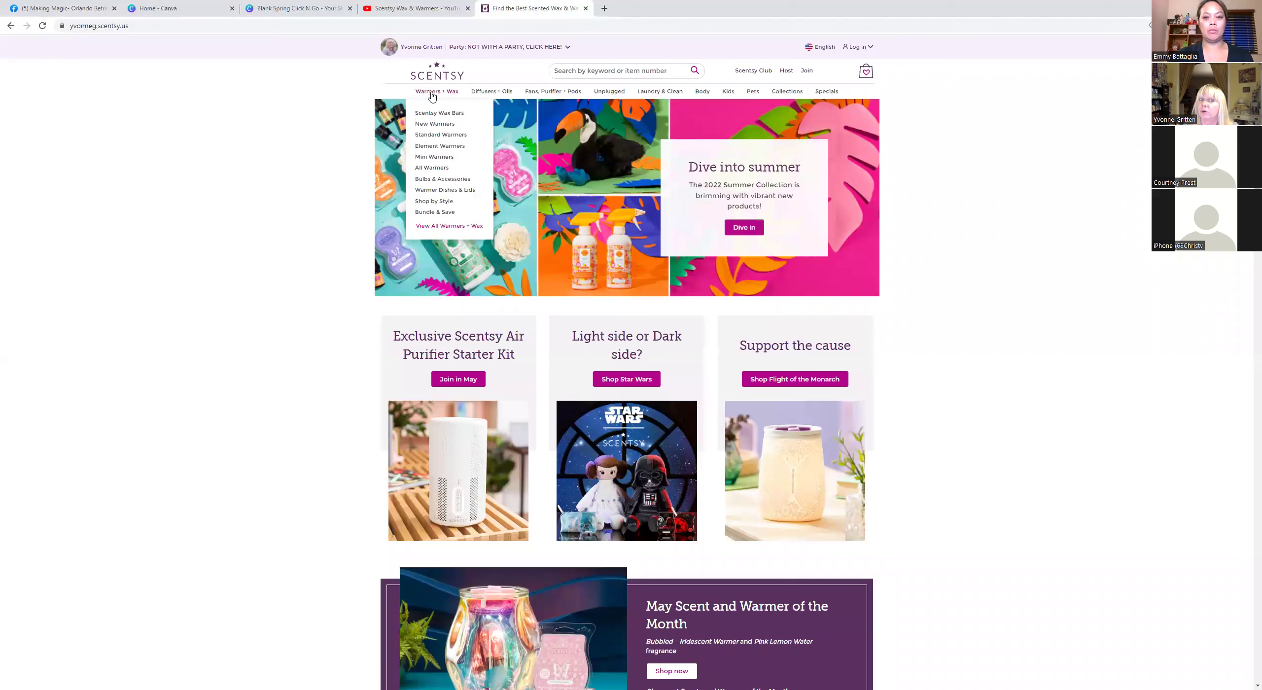
left_click(424, 169)
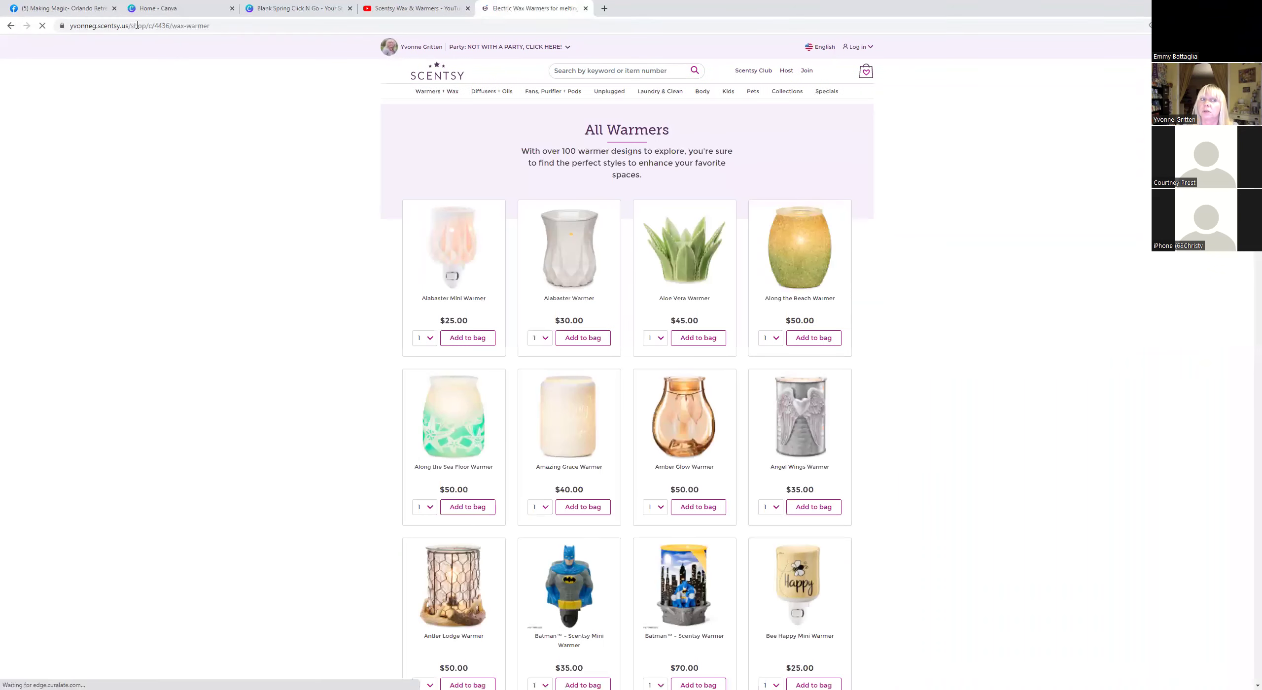
left_click(116, 28)
double_click(115, 26)
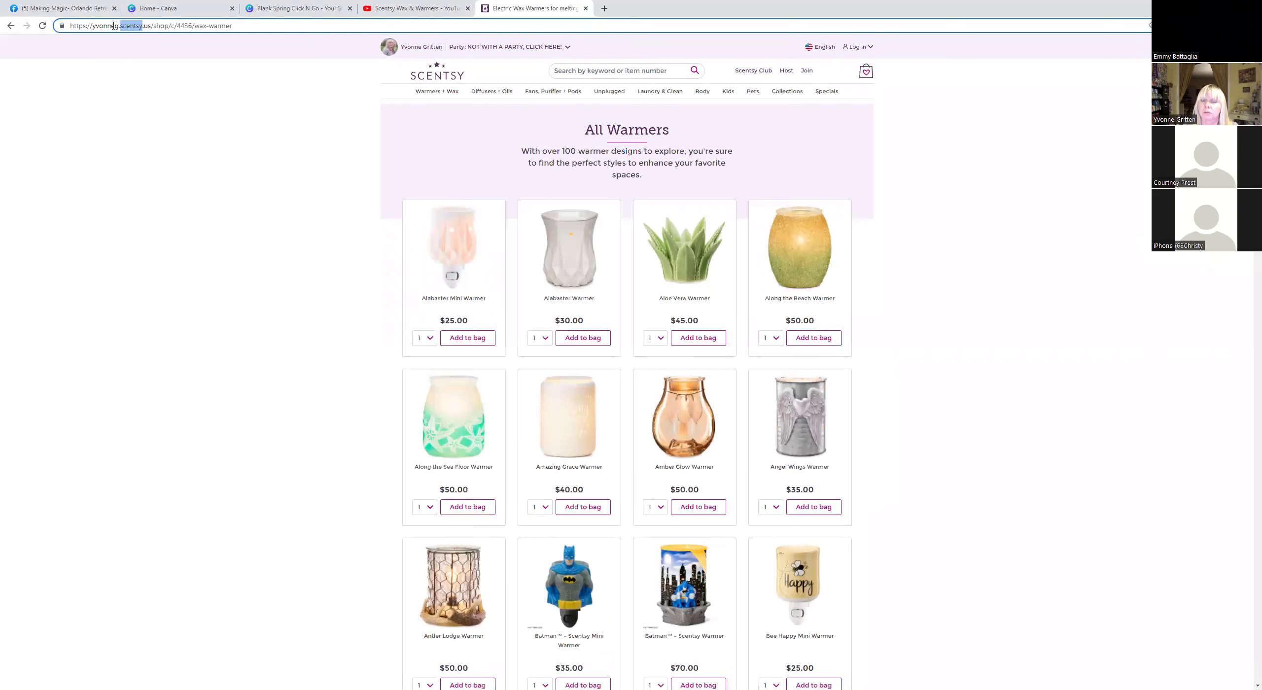
left_click(260, 8)
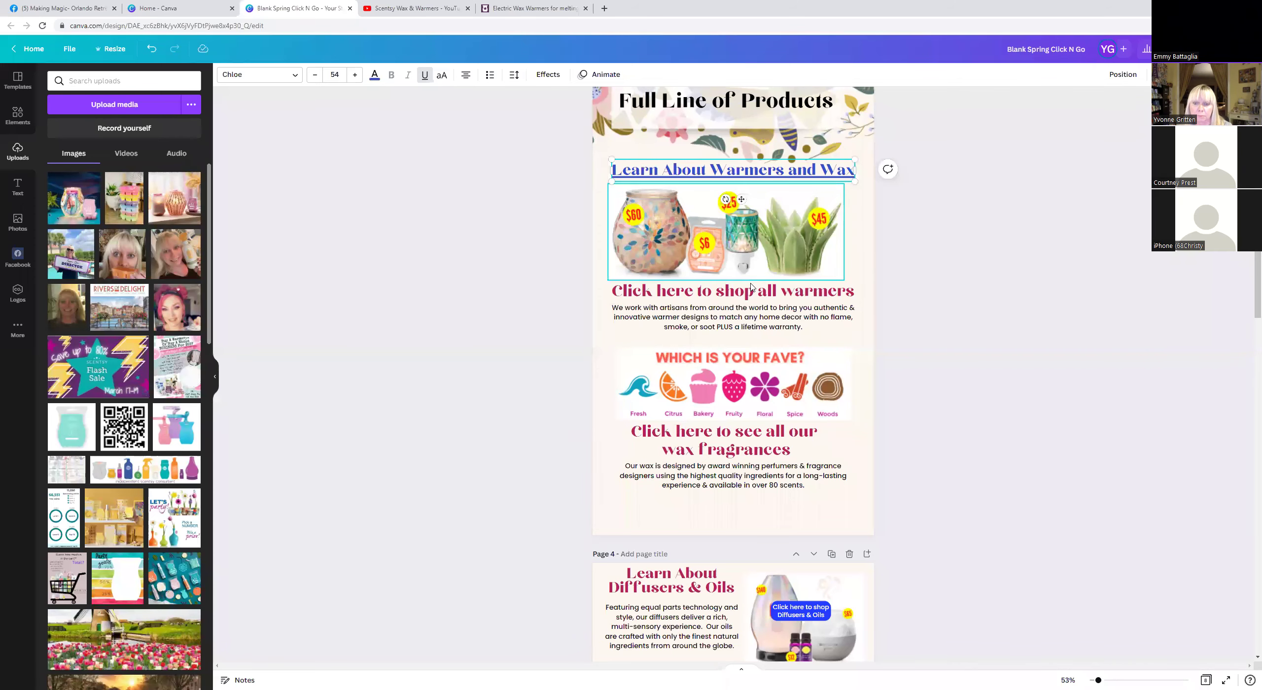
scroll(751, 287, "down", 3)
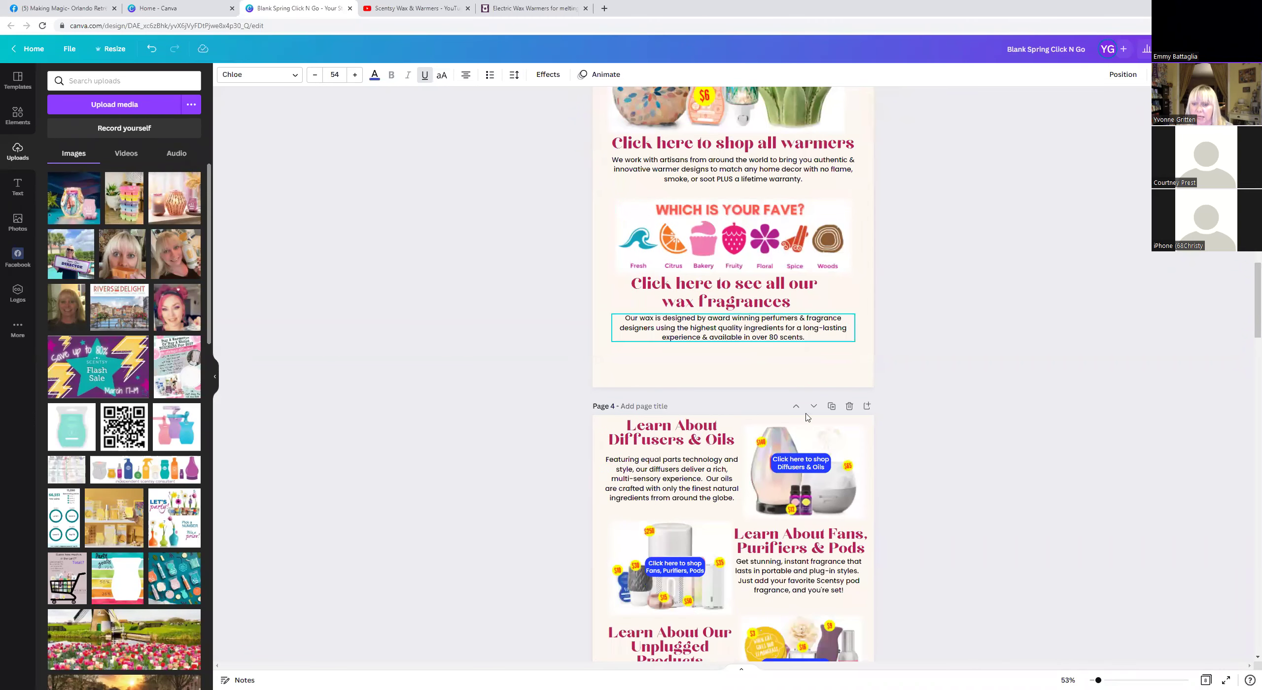
scroll(887, 327, "down", 2)
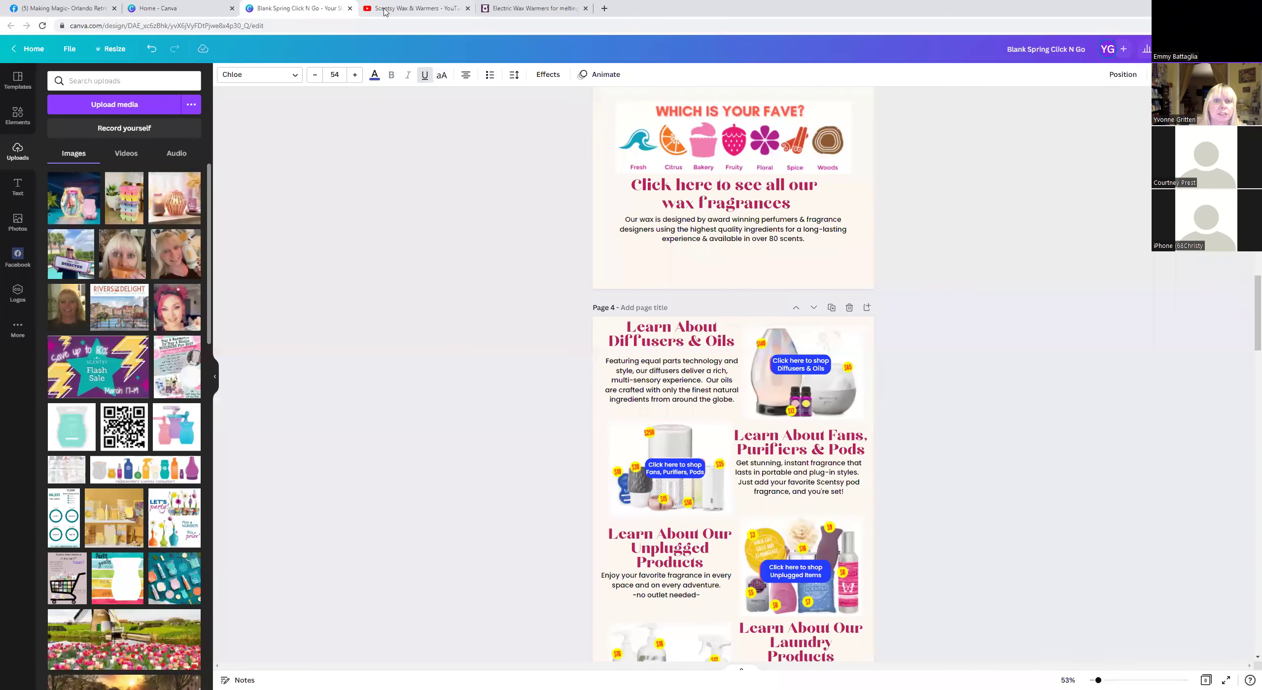
Search YouTube for 'Scentsy channel' and open the official Scentsy channel's Videos.
left_click(385, 12)
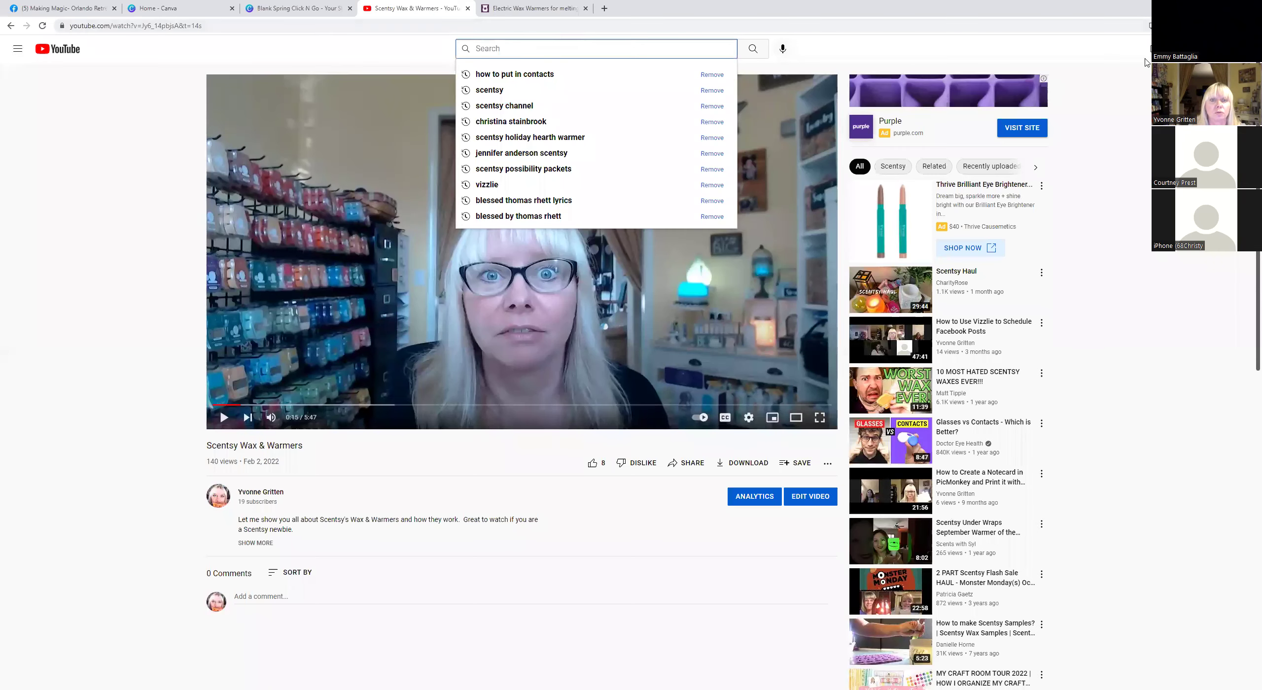
type("Scentsy")
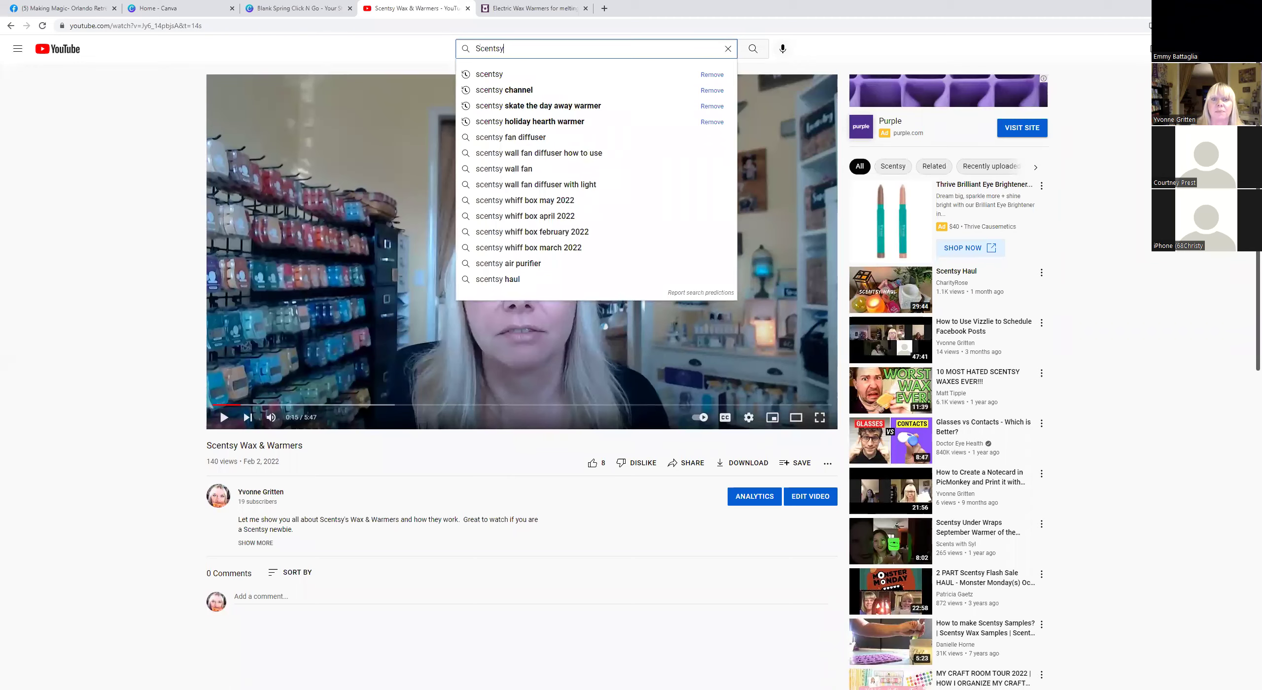
key("Return")
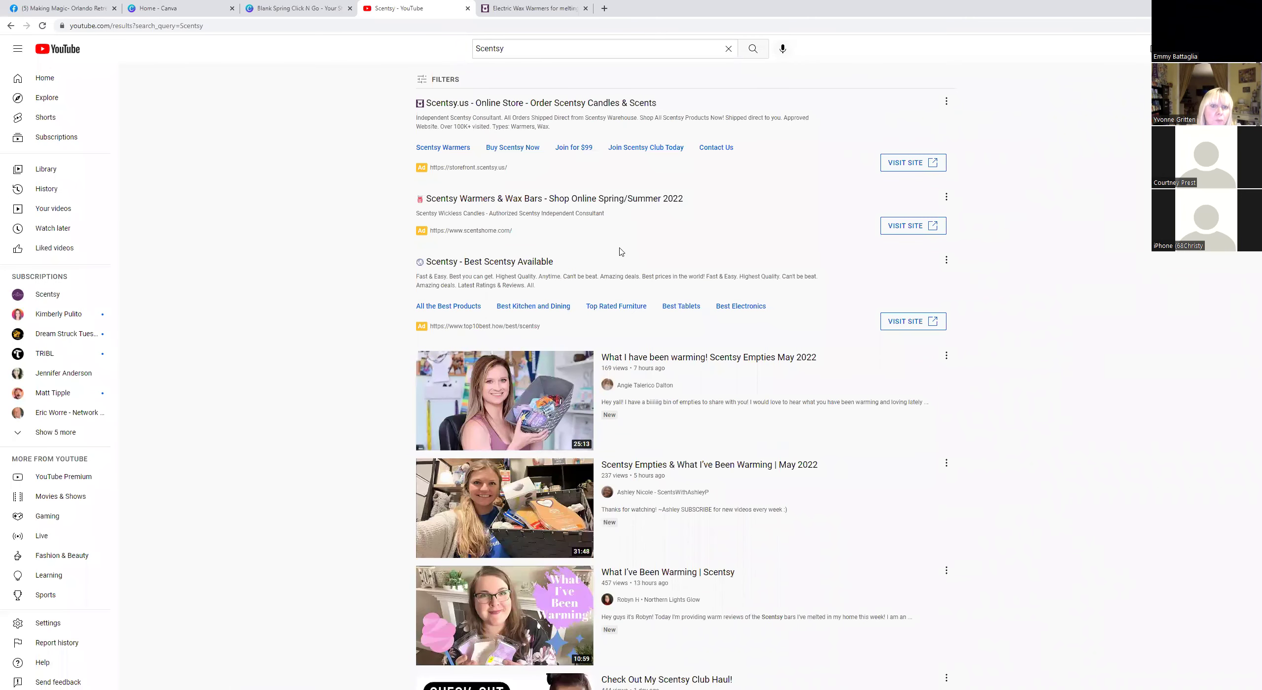
left_click(536, 30)
left_click(709, 44)
type("c")
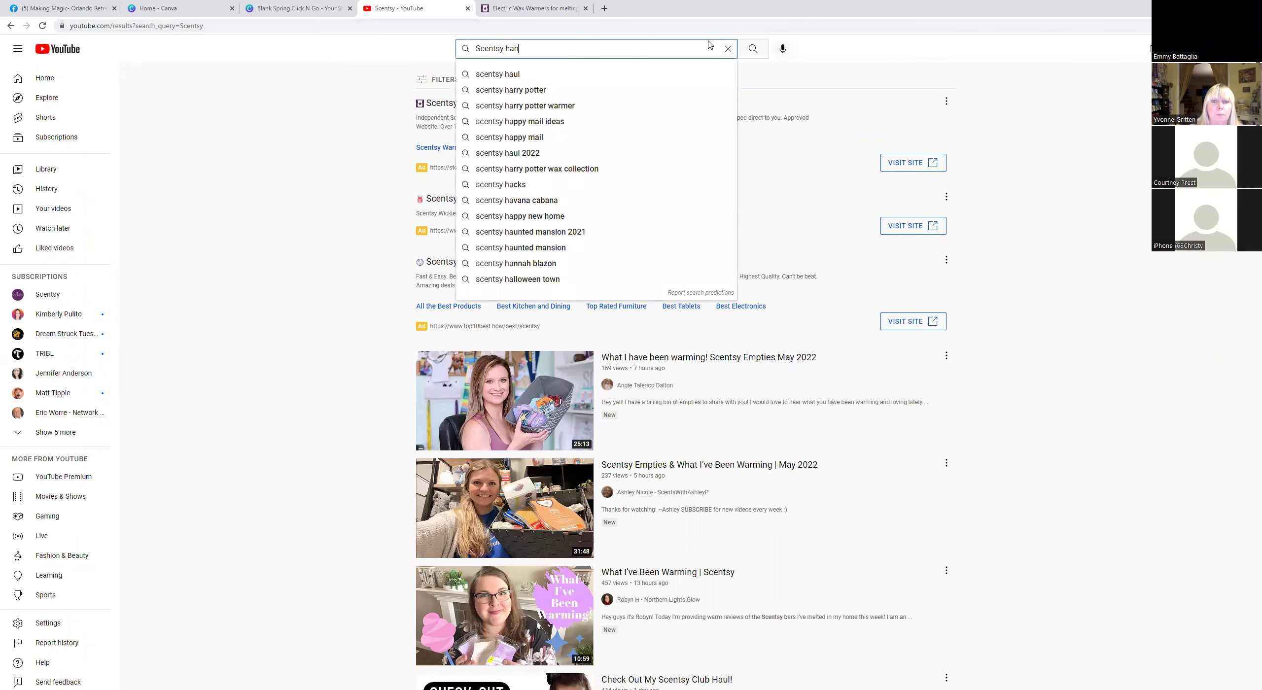
type("hannel")
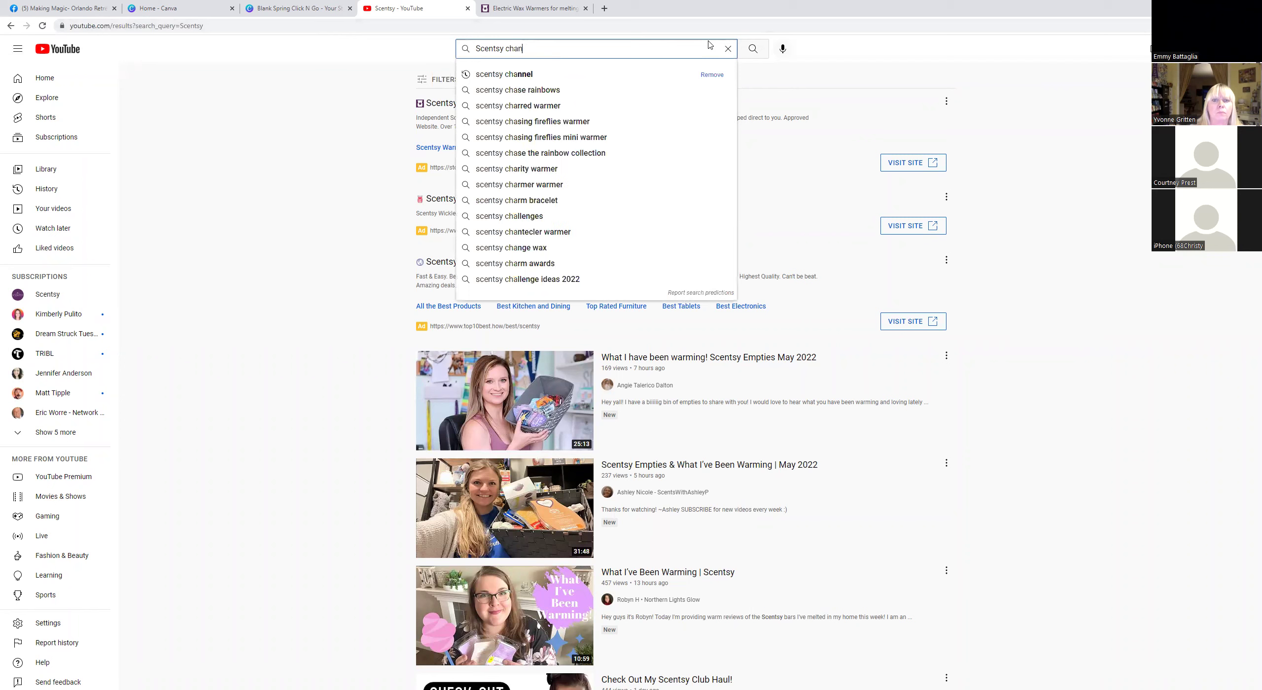
key("Return")
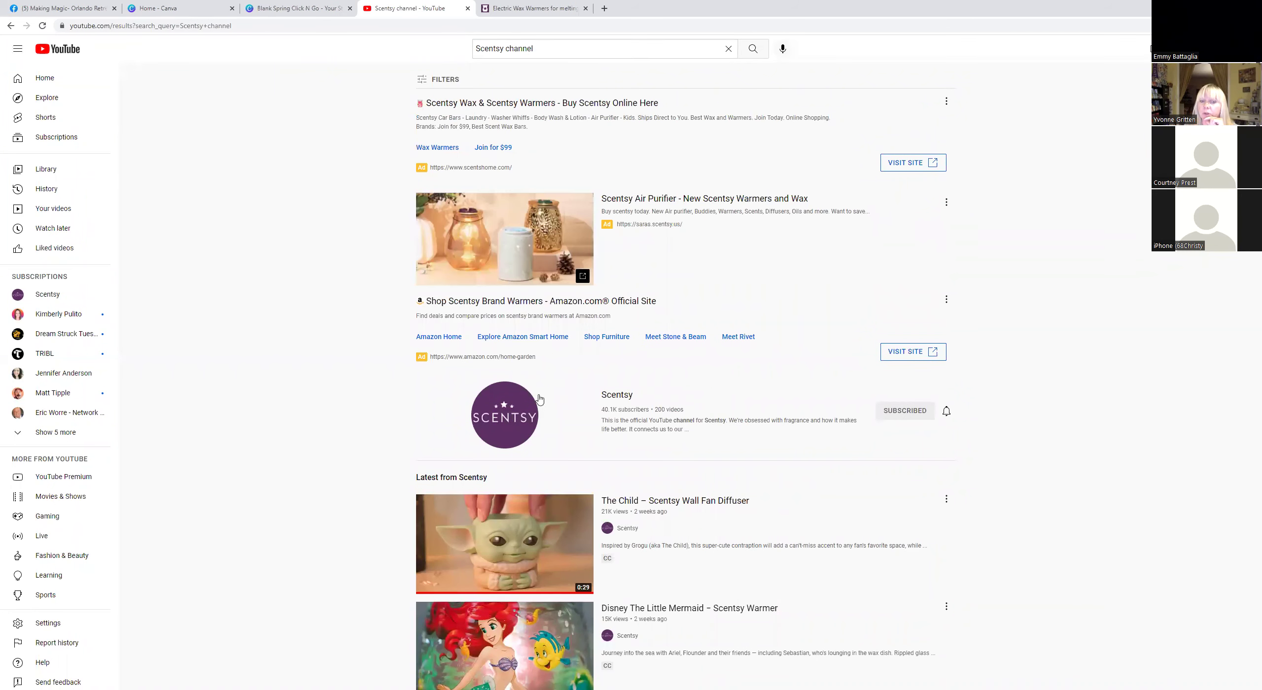
left_click(620, 397)
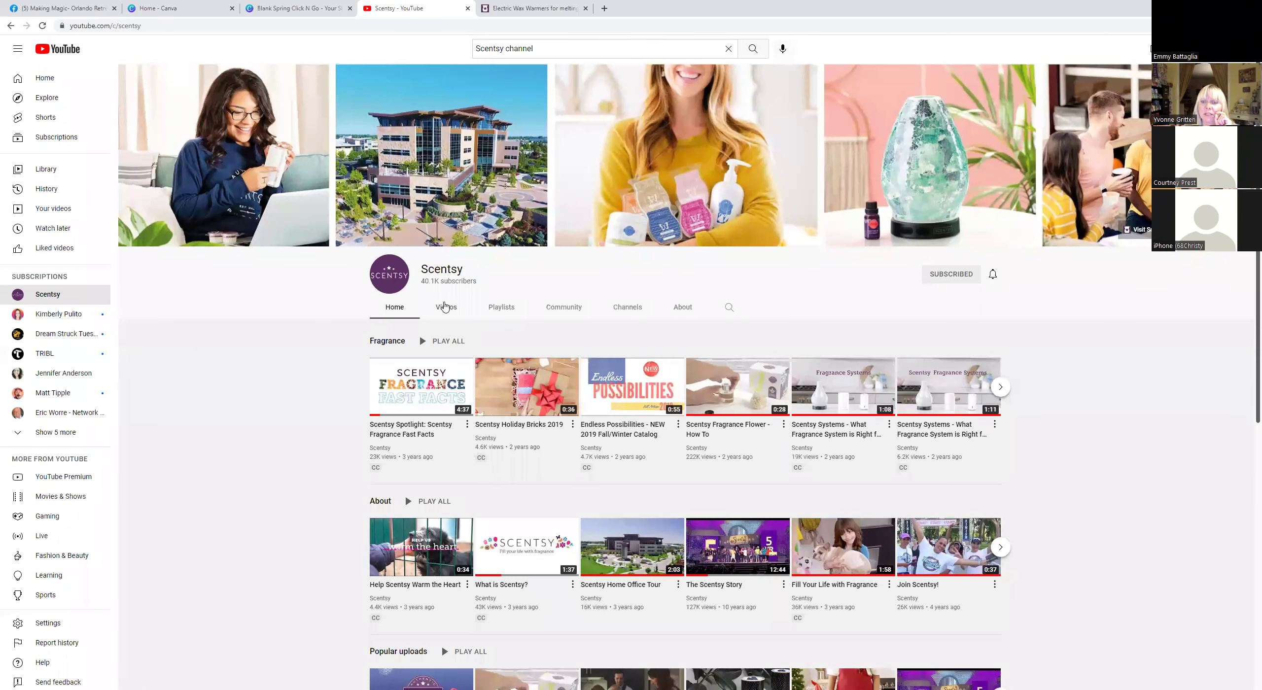
left_click(444, 307)
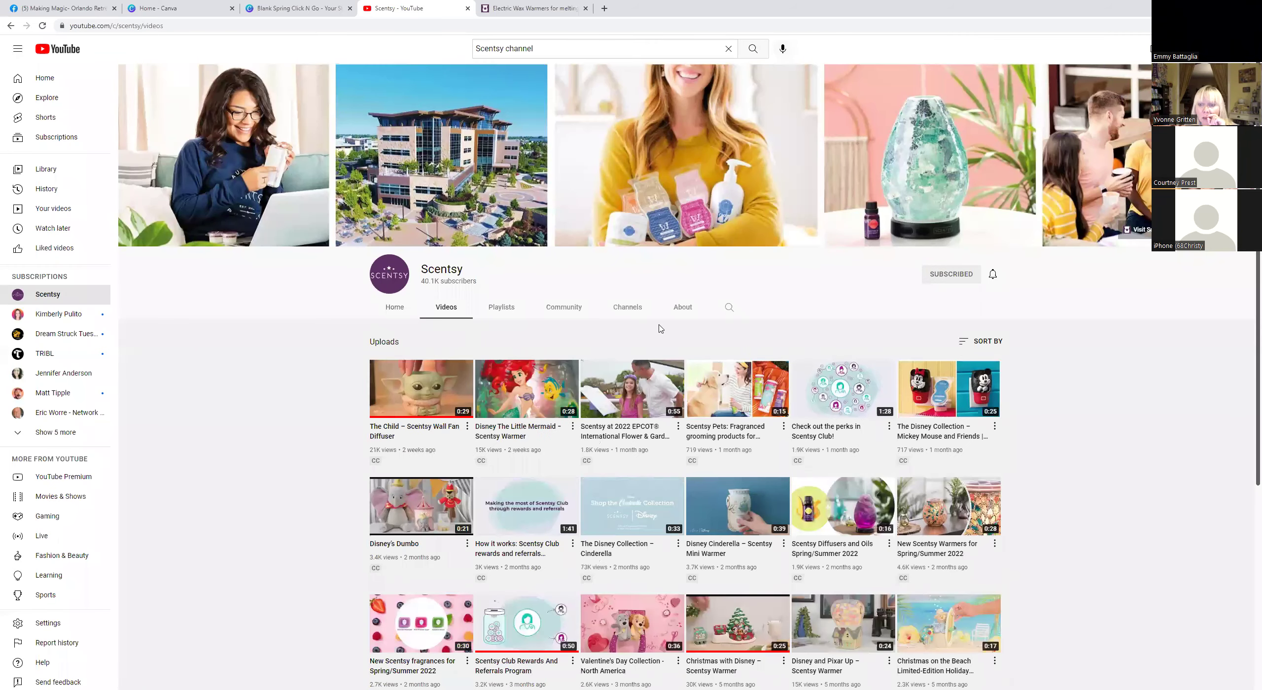
Search within the Scentsy channel for 'Diffuser'.
scroll(661, 329, "down", 5)
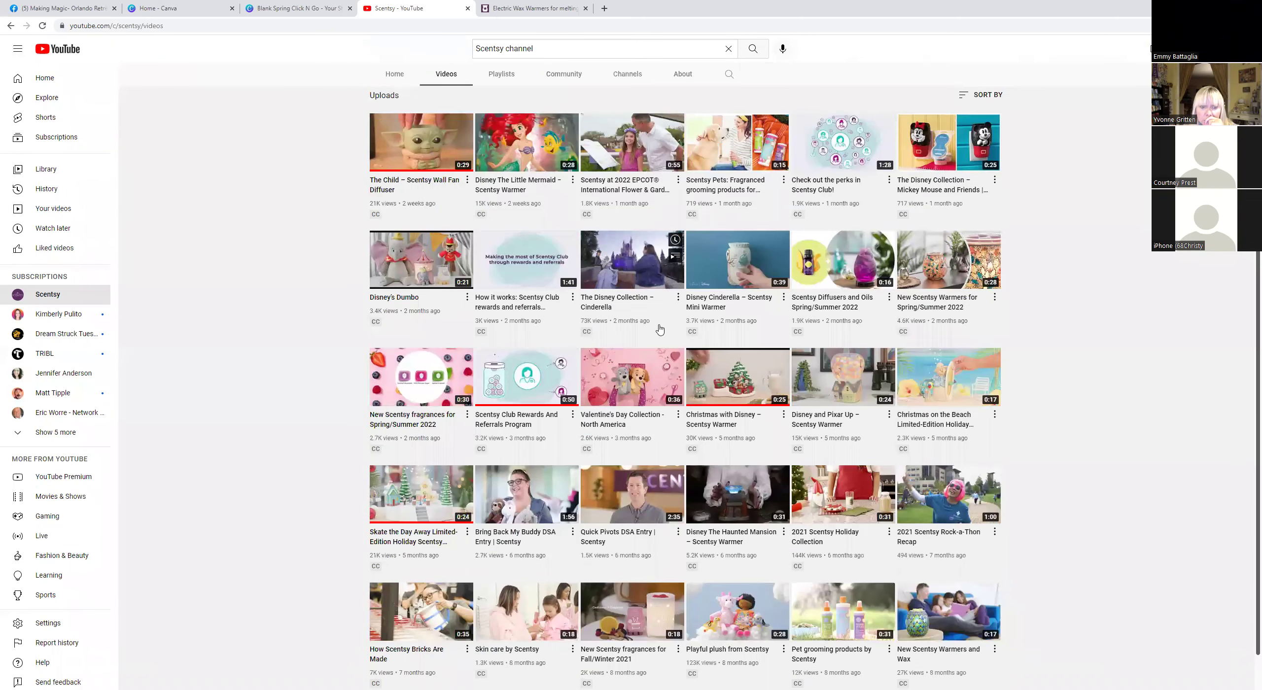
scroll(661, 329, "down", 1)
scroll(690, 320, "up", 6)
left_click(730, 307)
type("Diffuser")
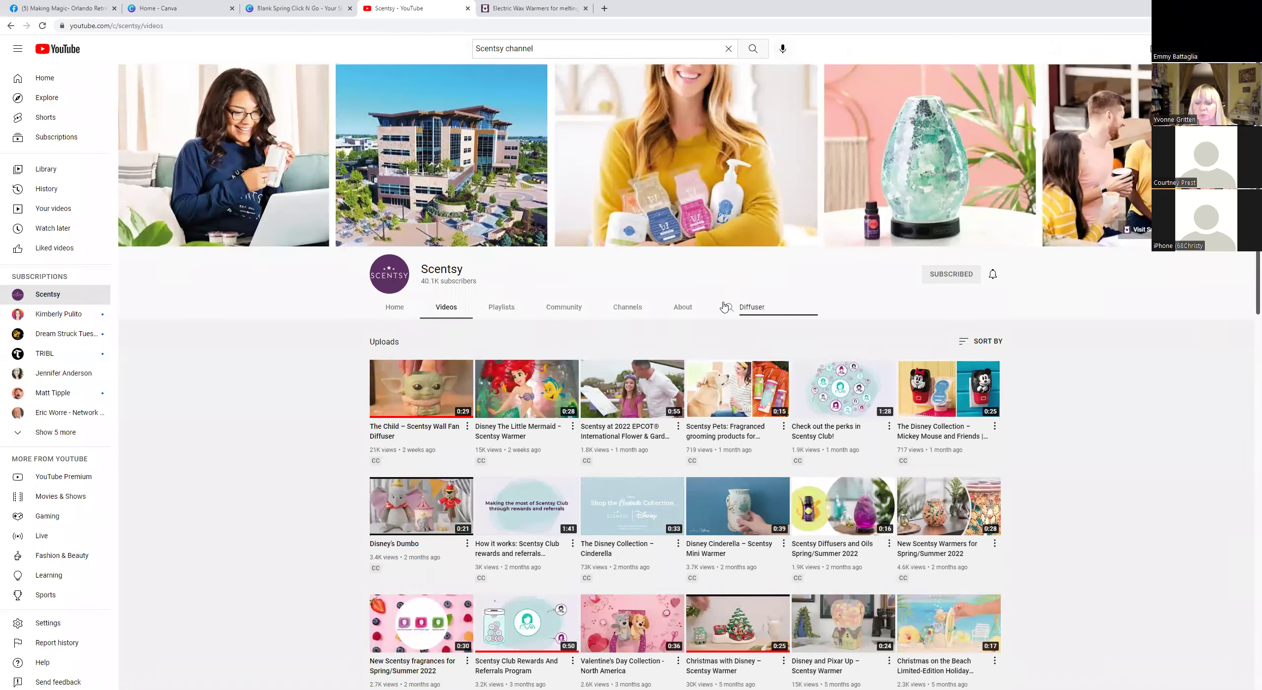
key("Return")
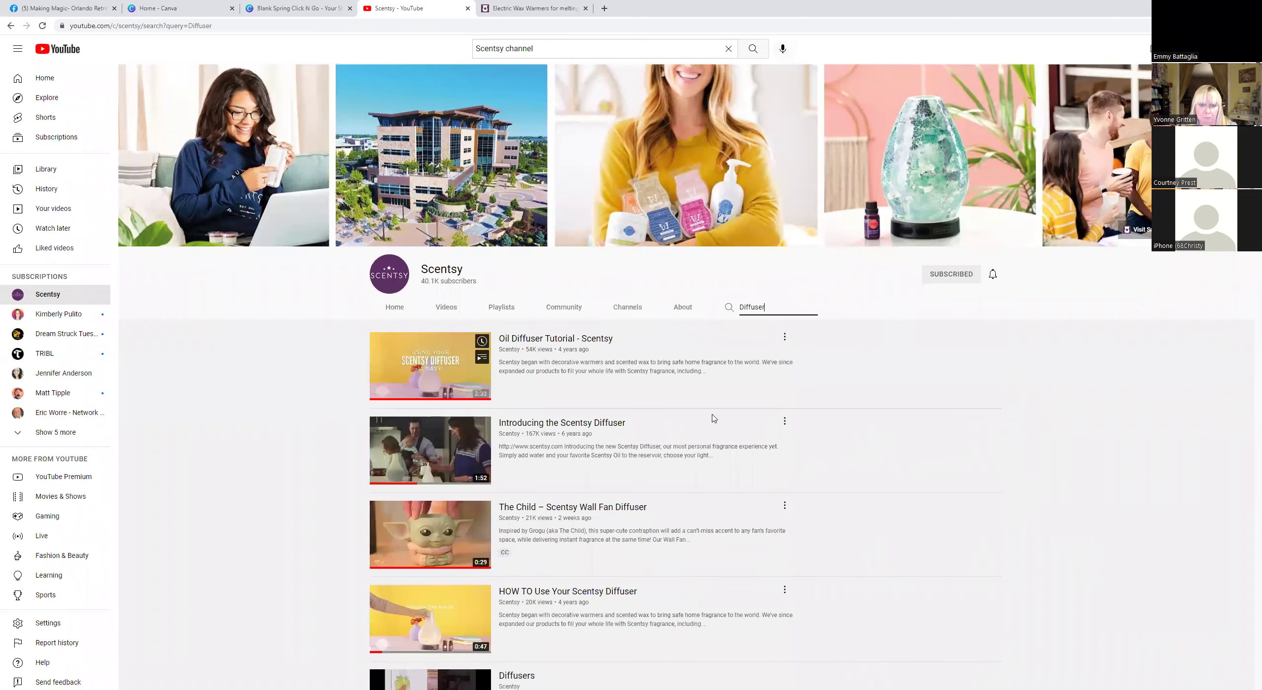
Open the Oil Diffuser Tutorial - Scentsy video and pause it.
left_click(555, 425)
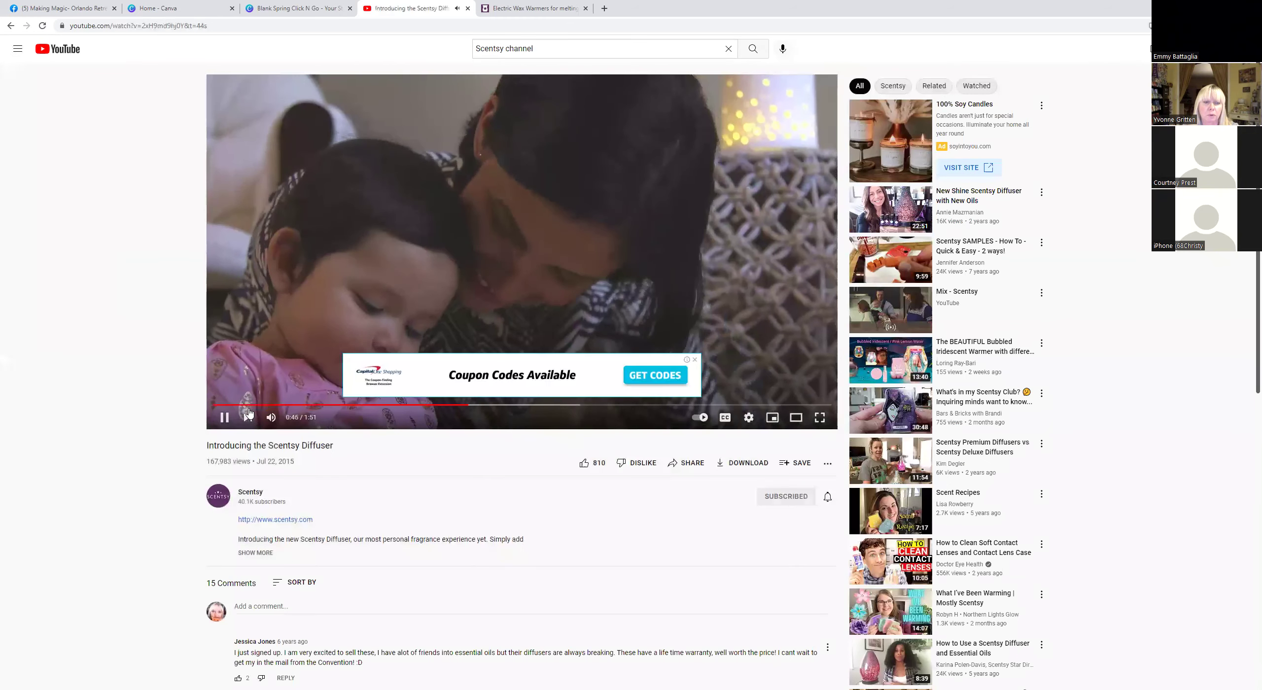
left_click(754, 391)
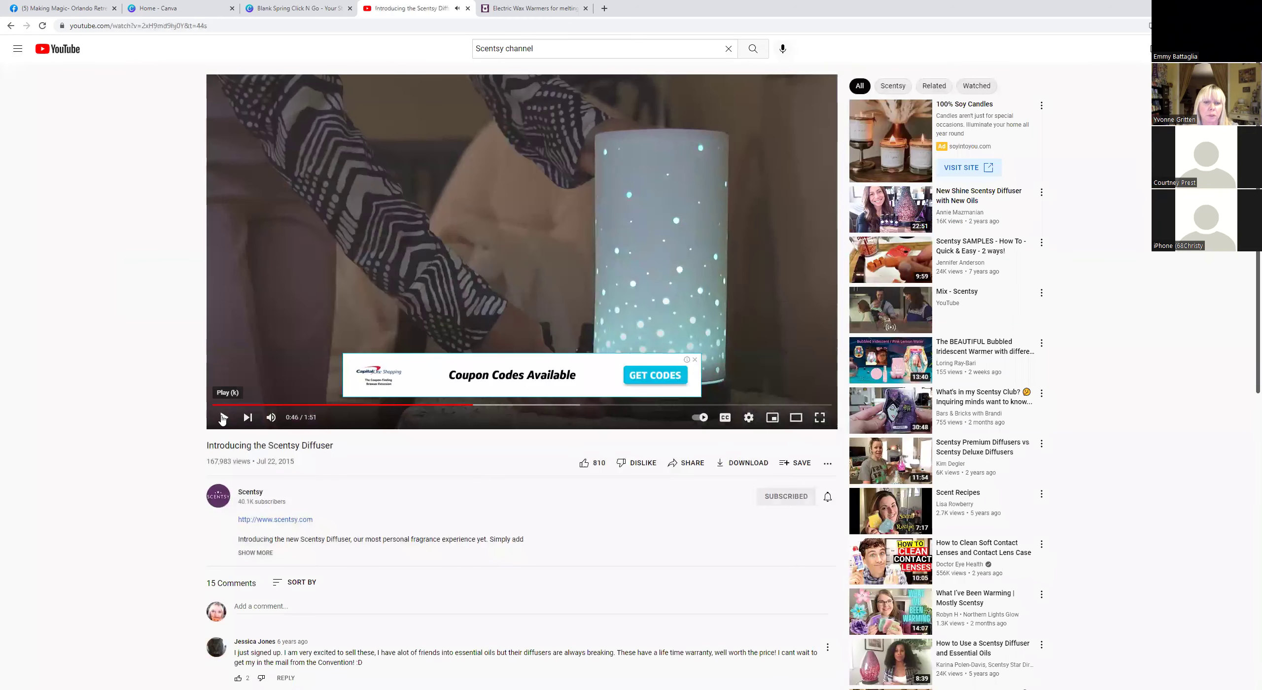
left_click(11, 25)
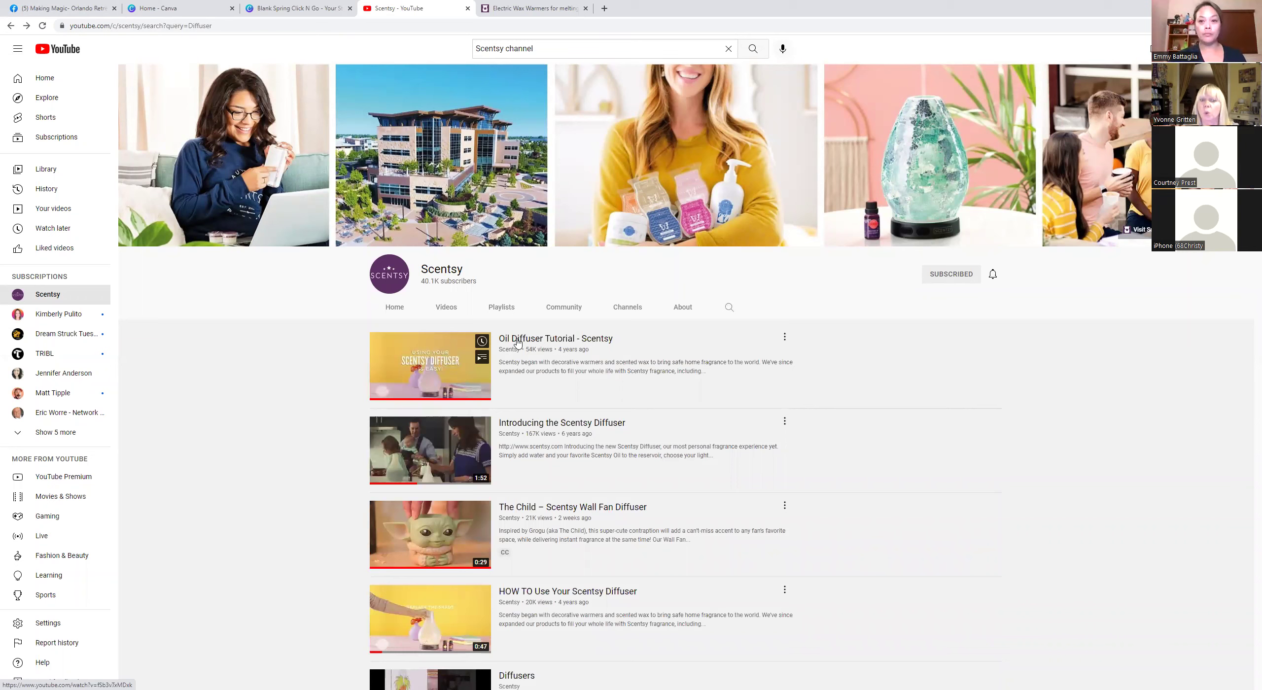
left_click(517, 340)
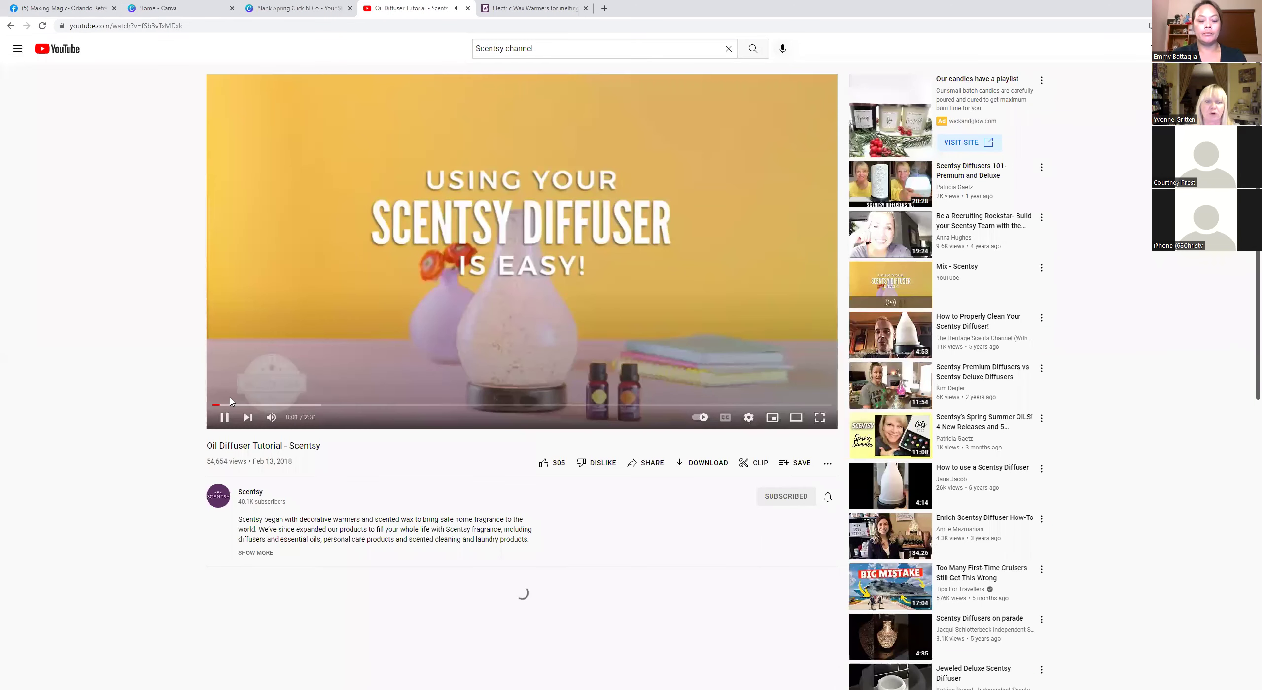
key("space")
Select the Oil Diffuser Tutorial video's entire web address.
double_click(73, 26)
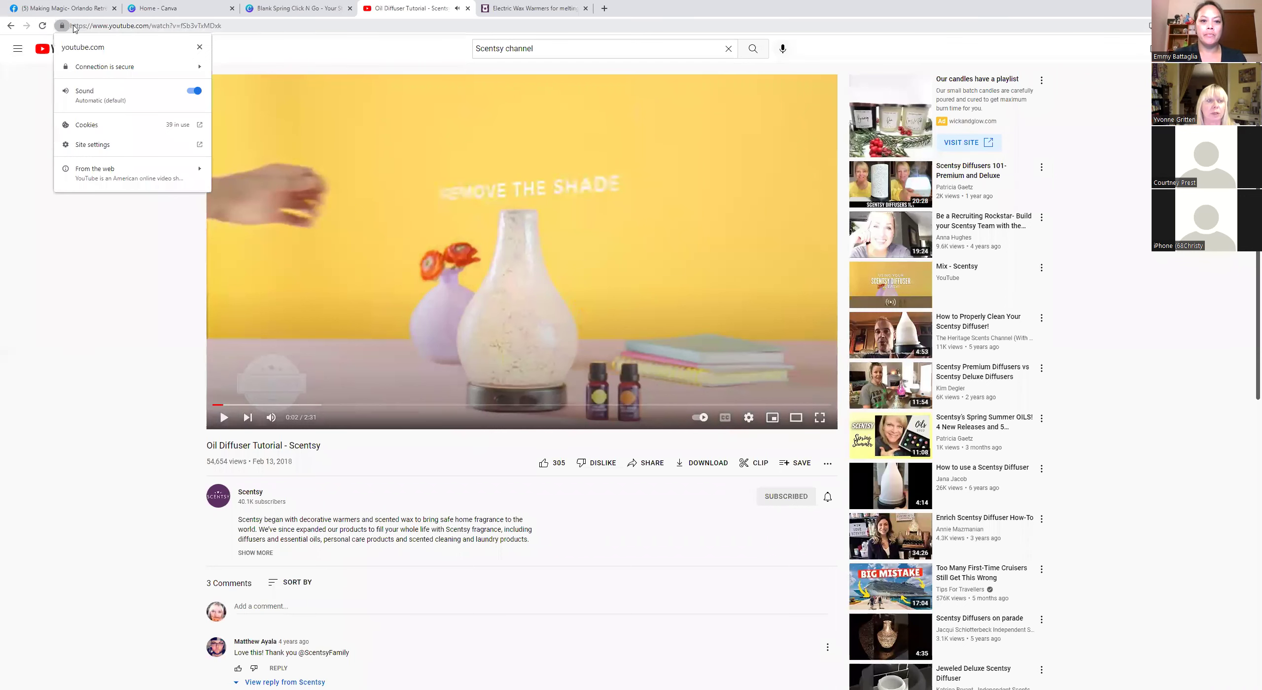
left_click_drag(73, 27, 294, 12)
left_click(103, 28)
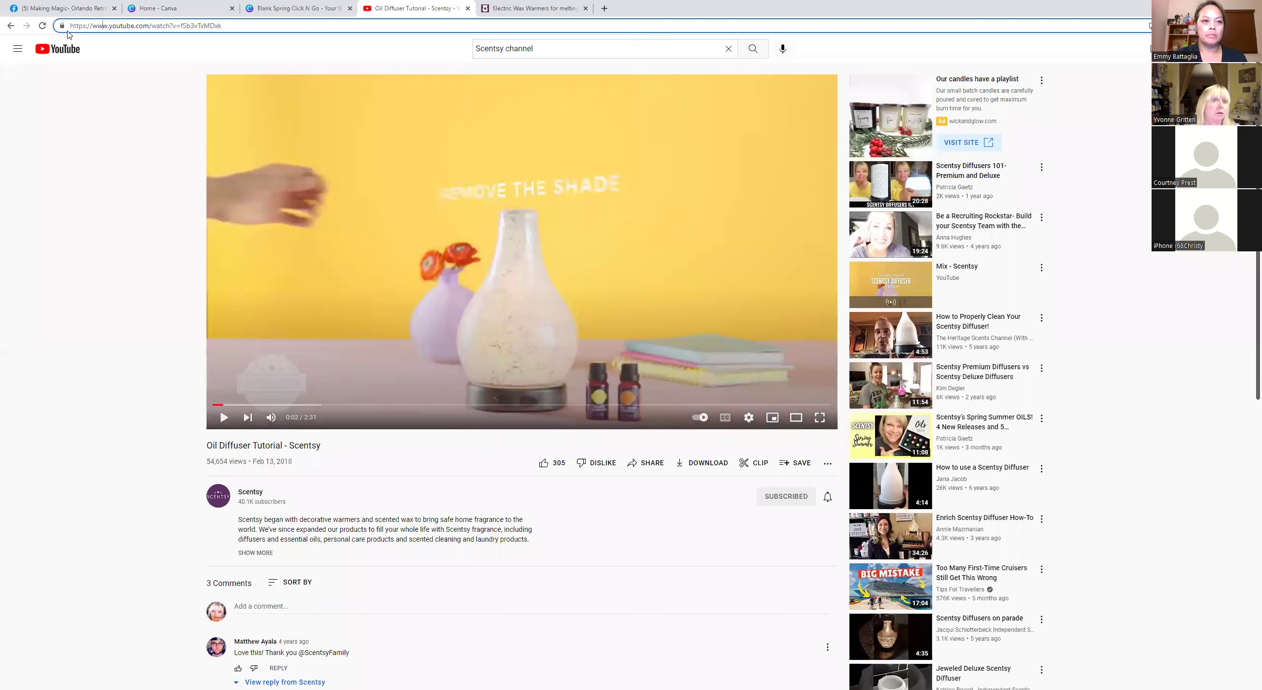
left_click(257, 20)
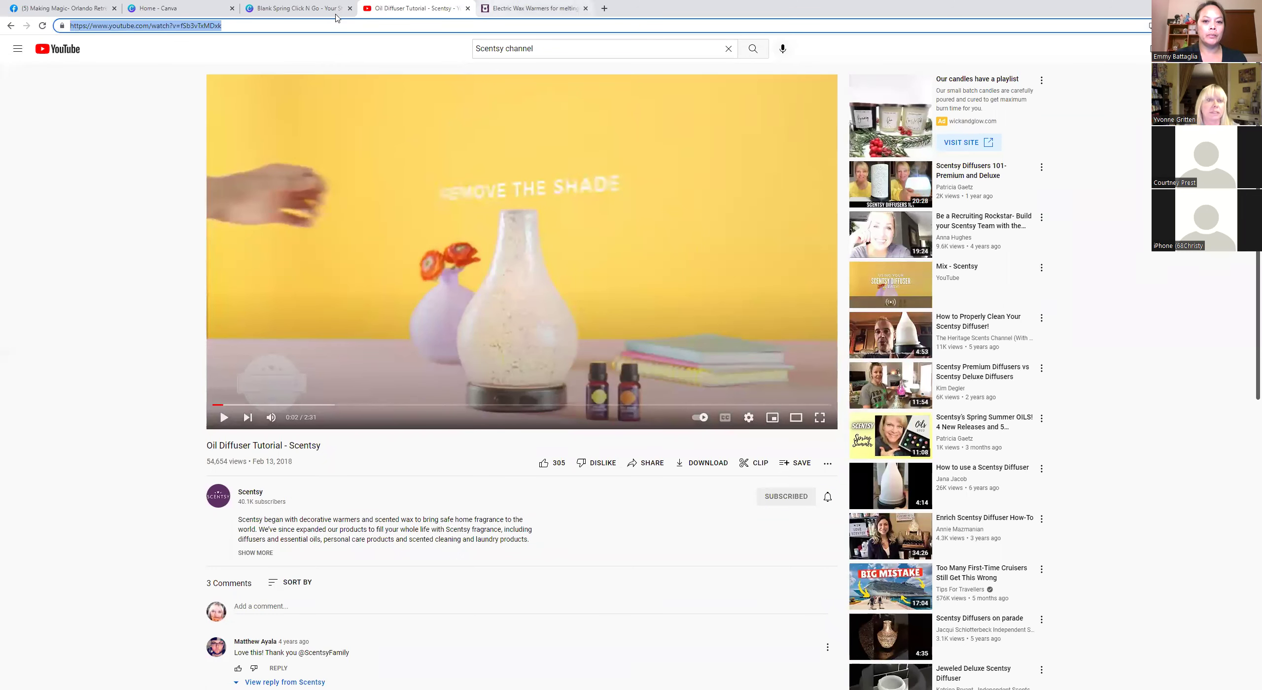
Link the Learn About Diffusers & Oils heading to the Oil Diffuser Tutorial YouTube URL.
left_click(304, 4)
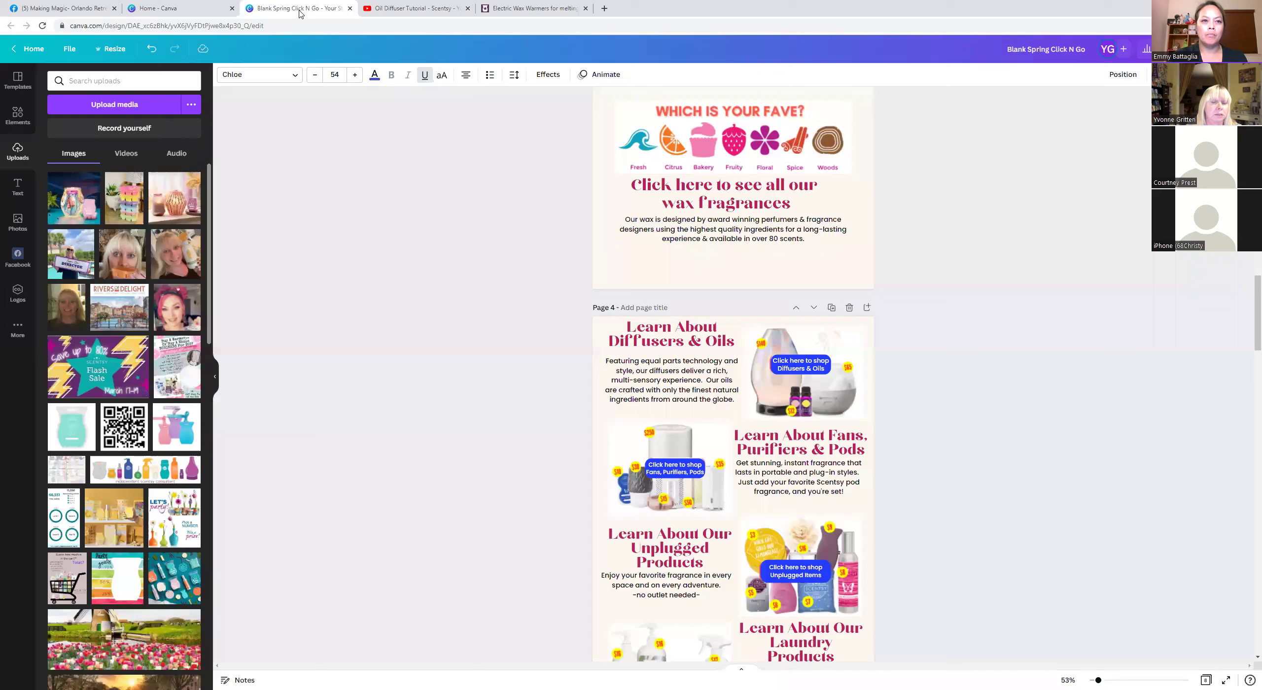
left_click(684, 335)
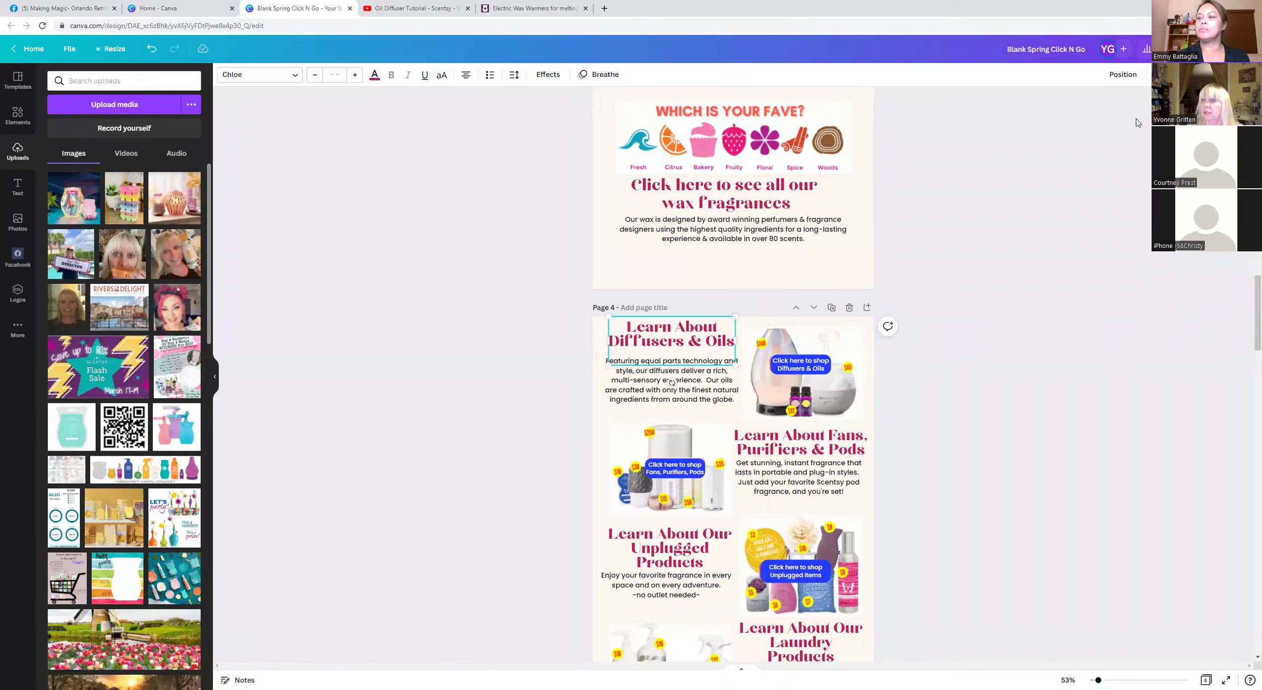
left_click(1173, 75)
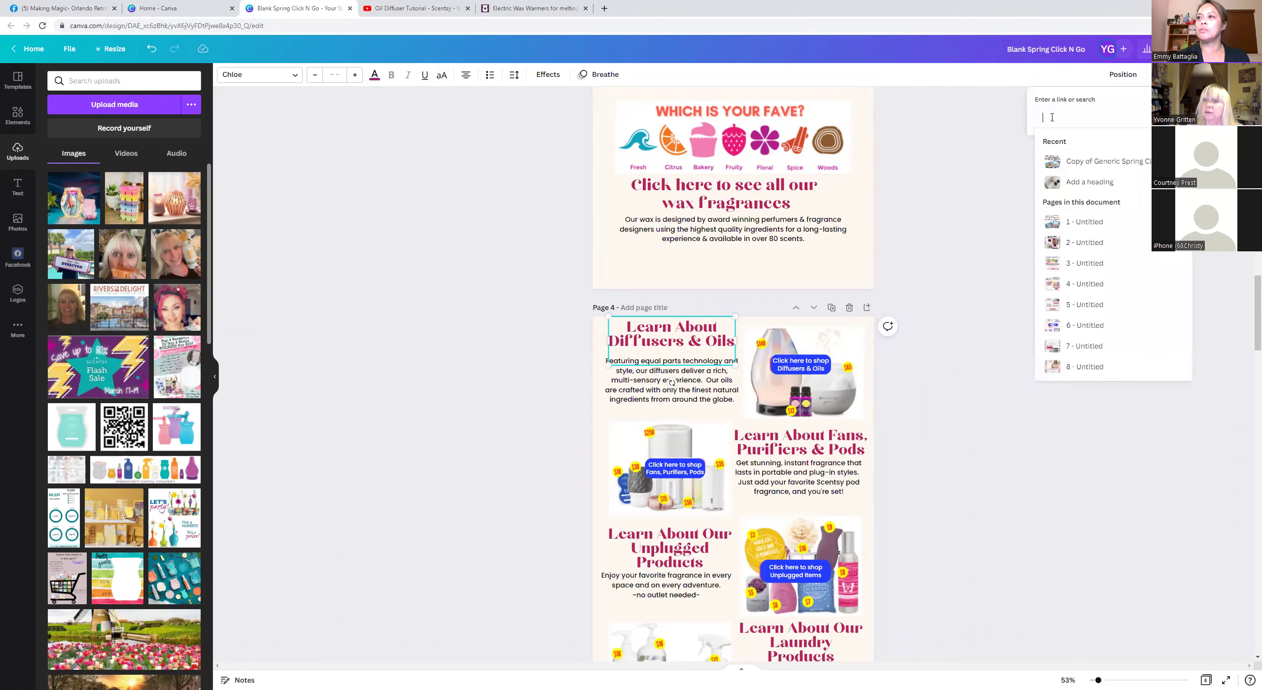
key("ctrl+v")
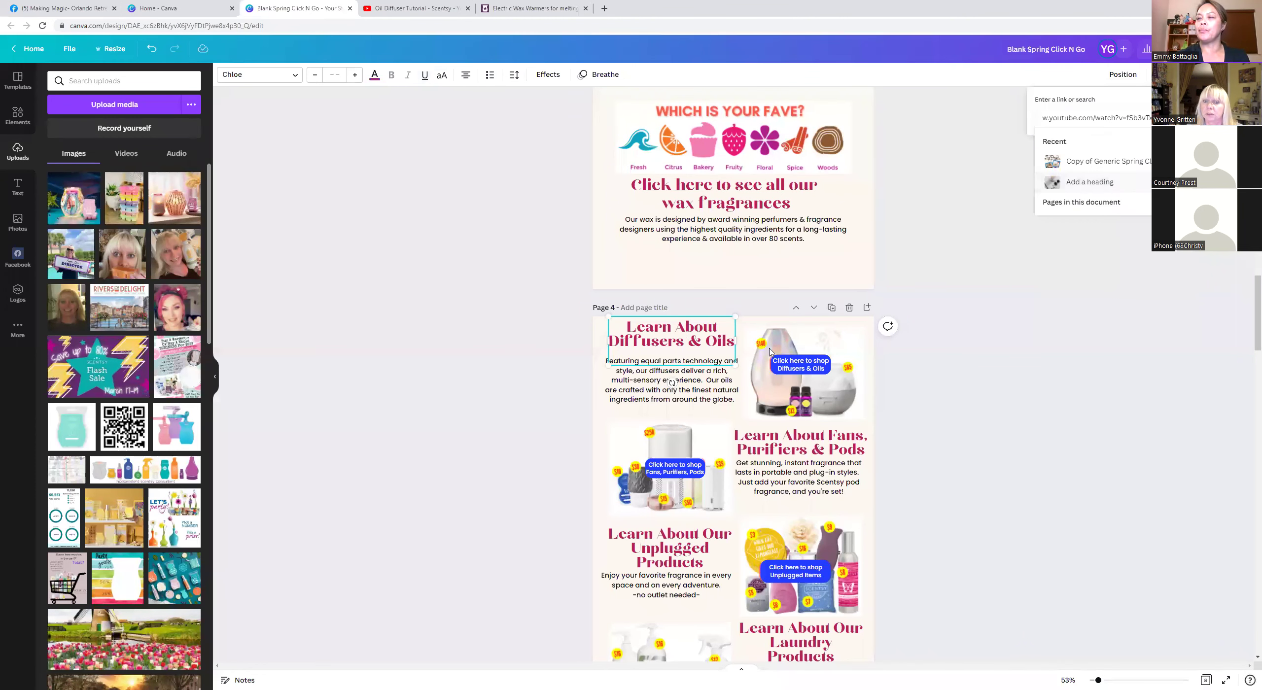
key("Return")
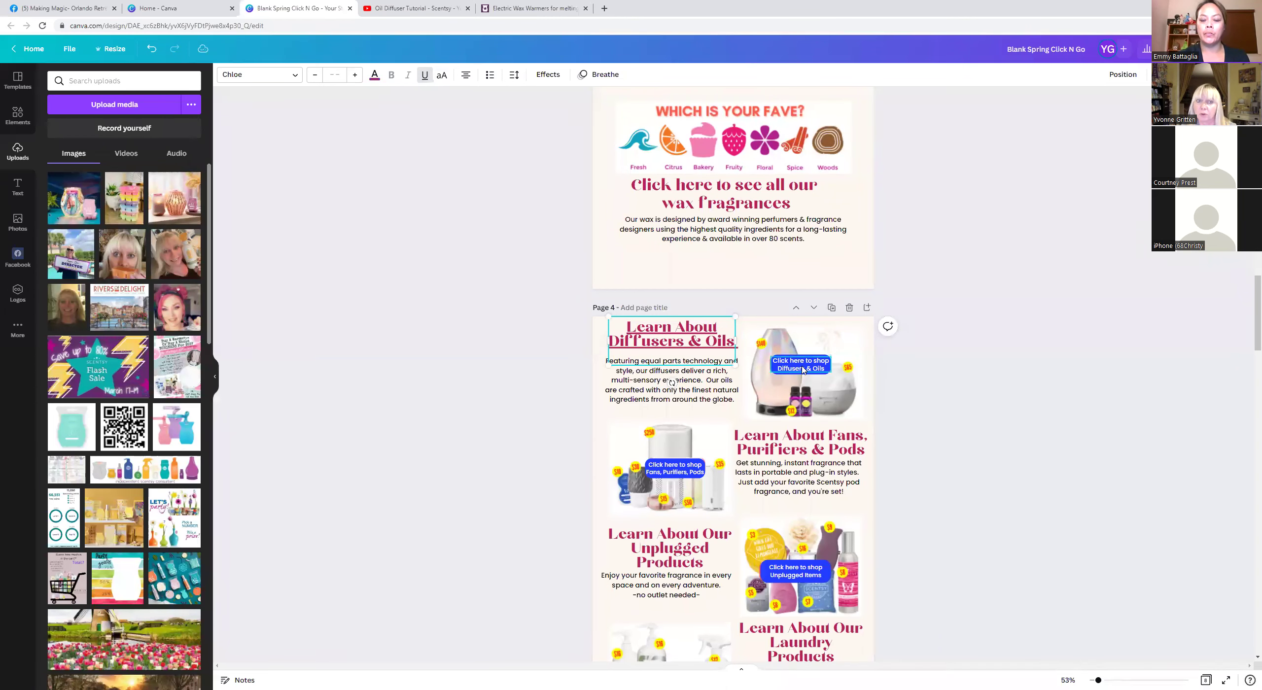
left_click(533, 8)
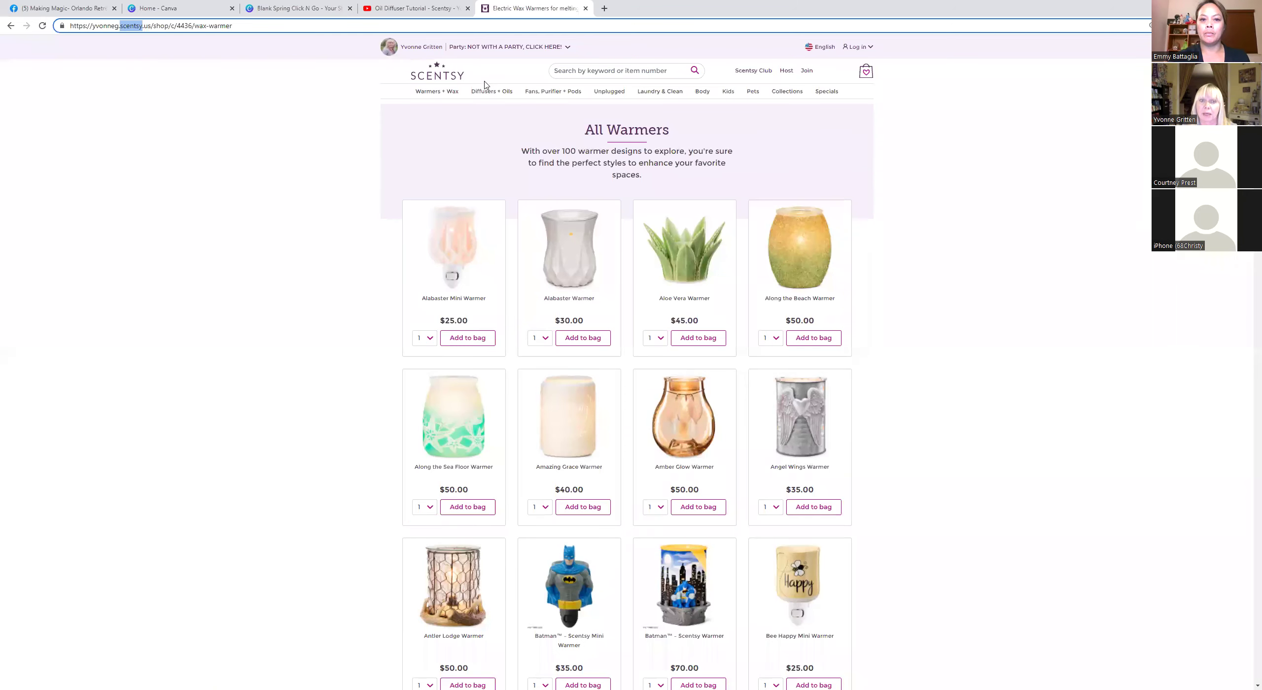
Open Diffusers + Oils > View All Diffusers + Oils and select the page address.
mouse_move(485, 94)
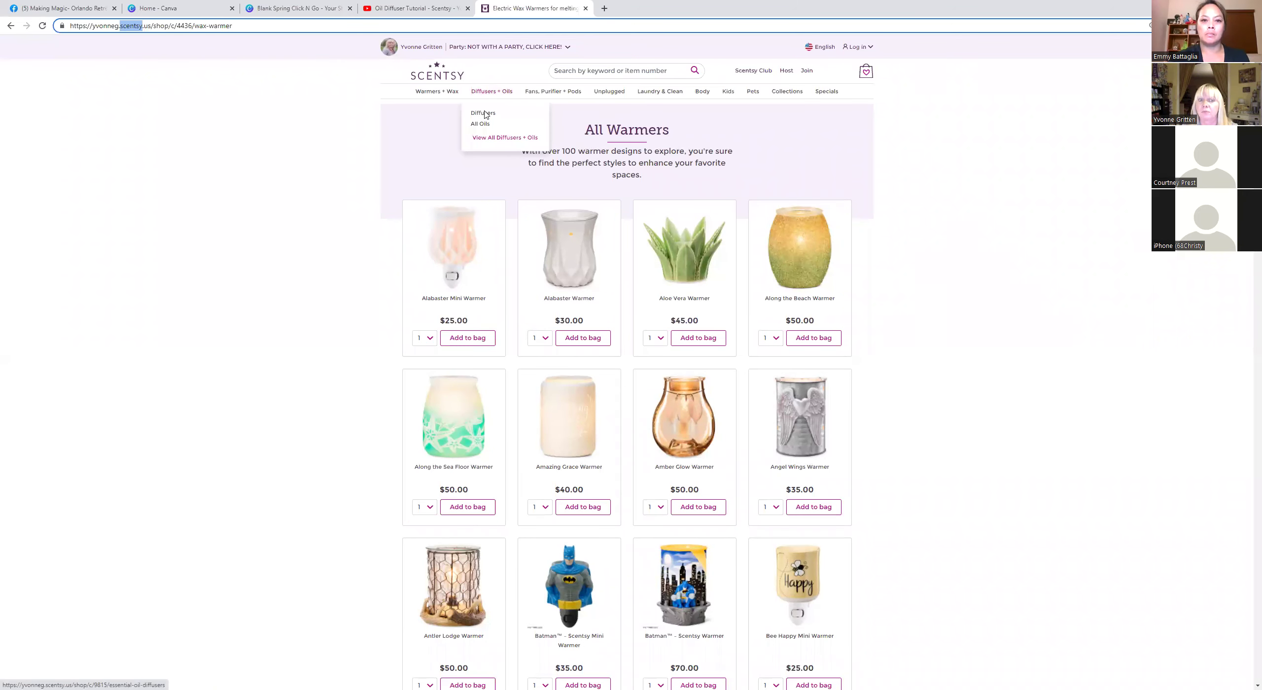
left_click(486, 139)
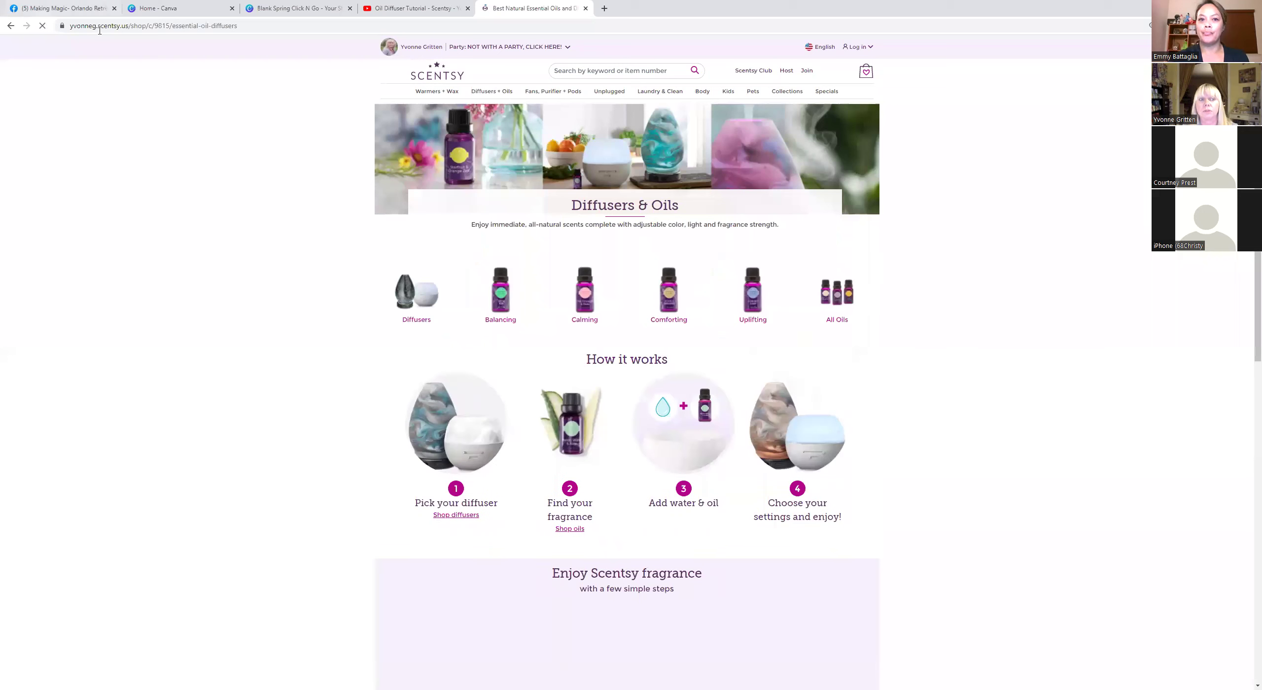
left_click(89, 26)
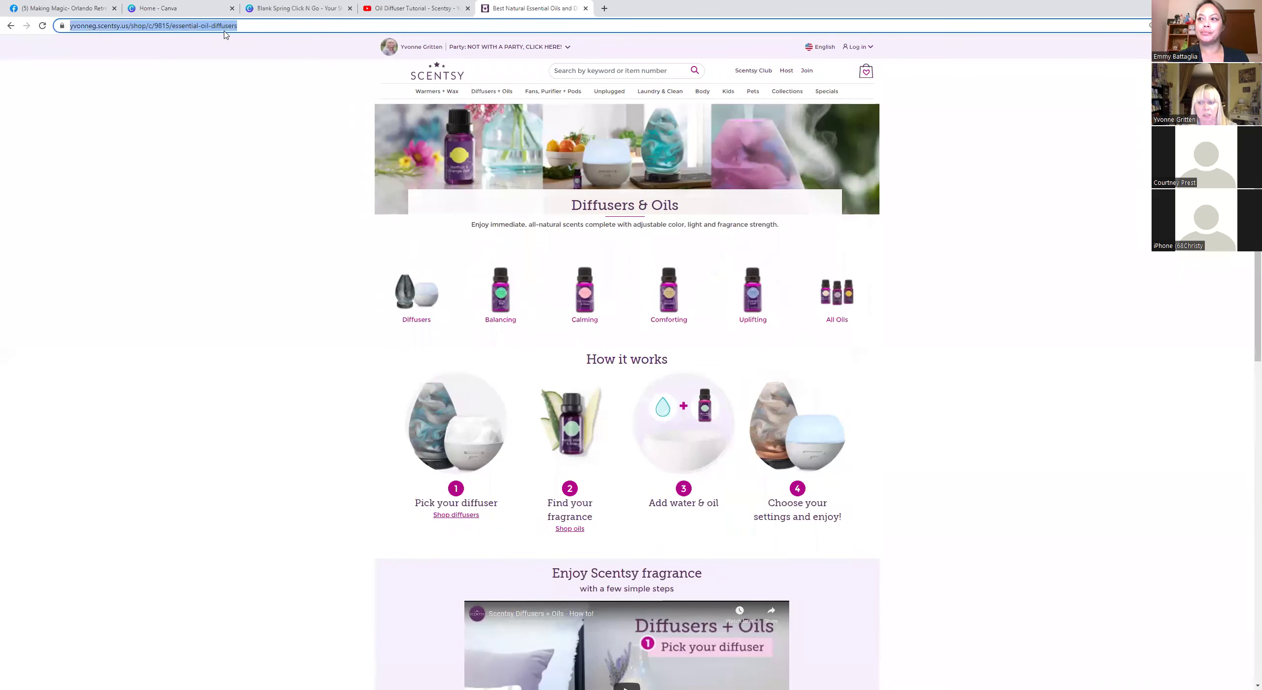
left_click(299, 8)
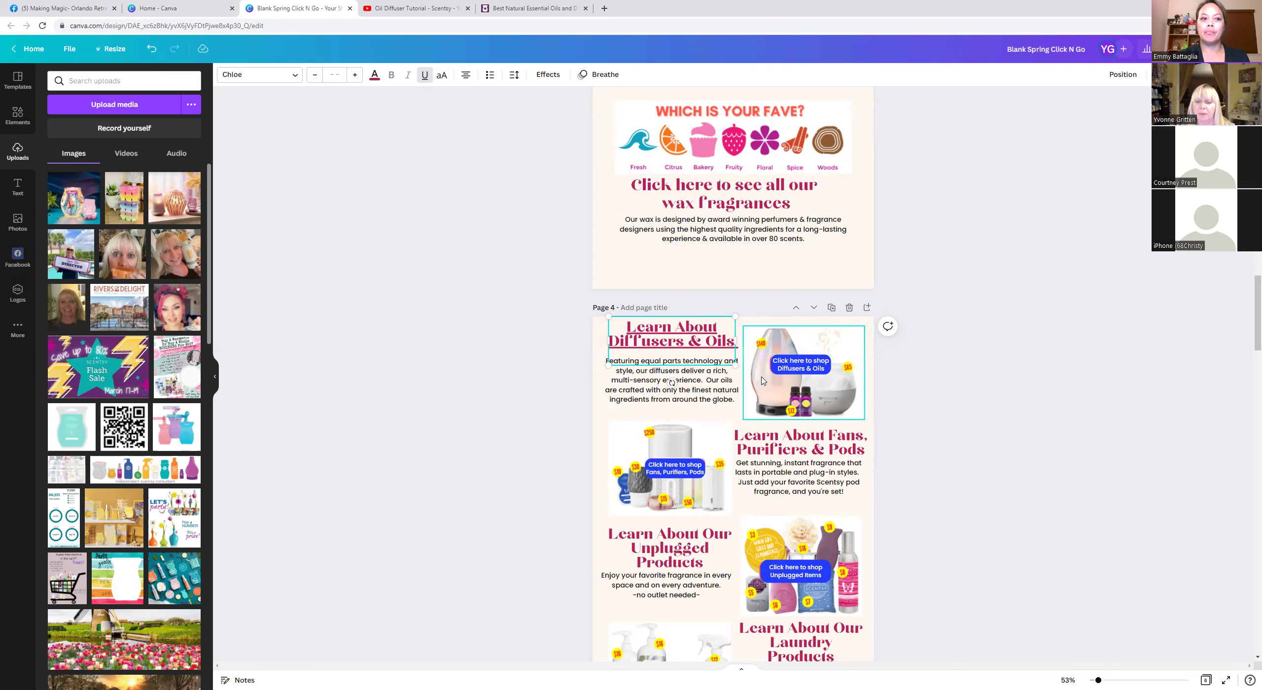
Scroll the design past Pages 5 and 6 down to Page 7's Host and Join section.
scroll(761, 381, "down", 10)
scroll(762, 380, "down", 7)
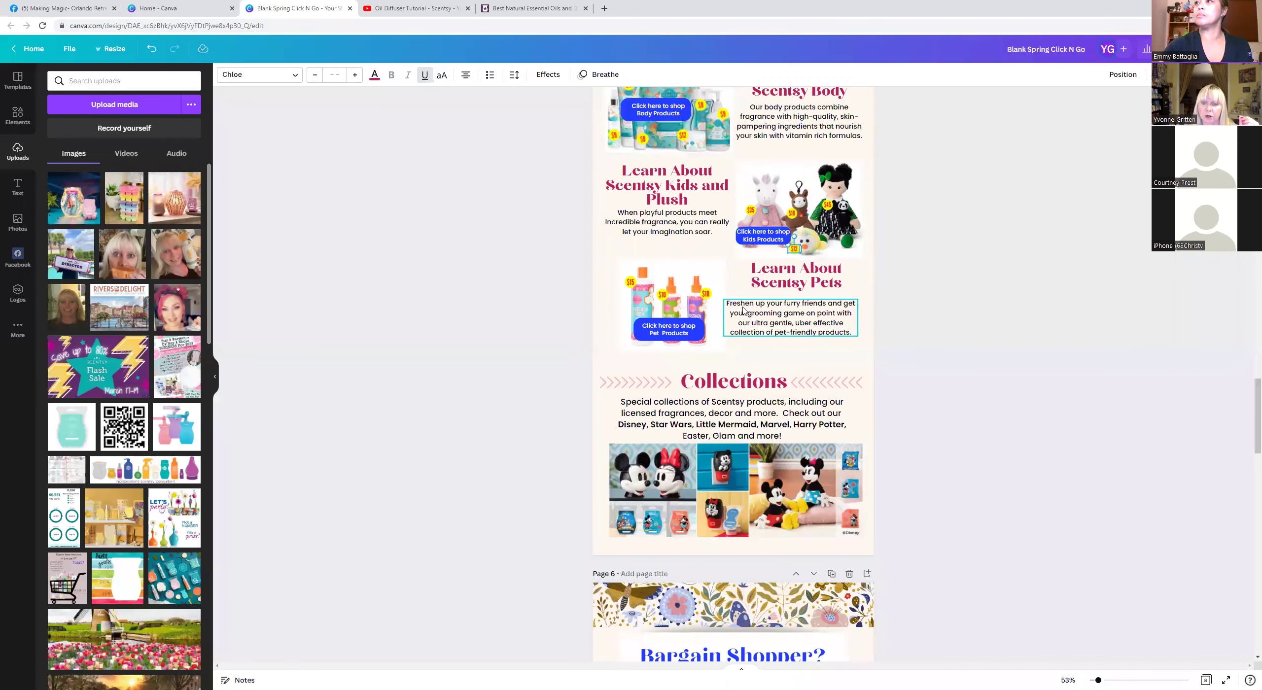
scroll(764, 375, "down", 3)
scroll(768, 366, "down", 5)
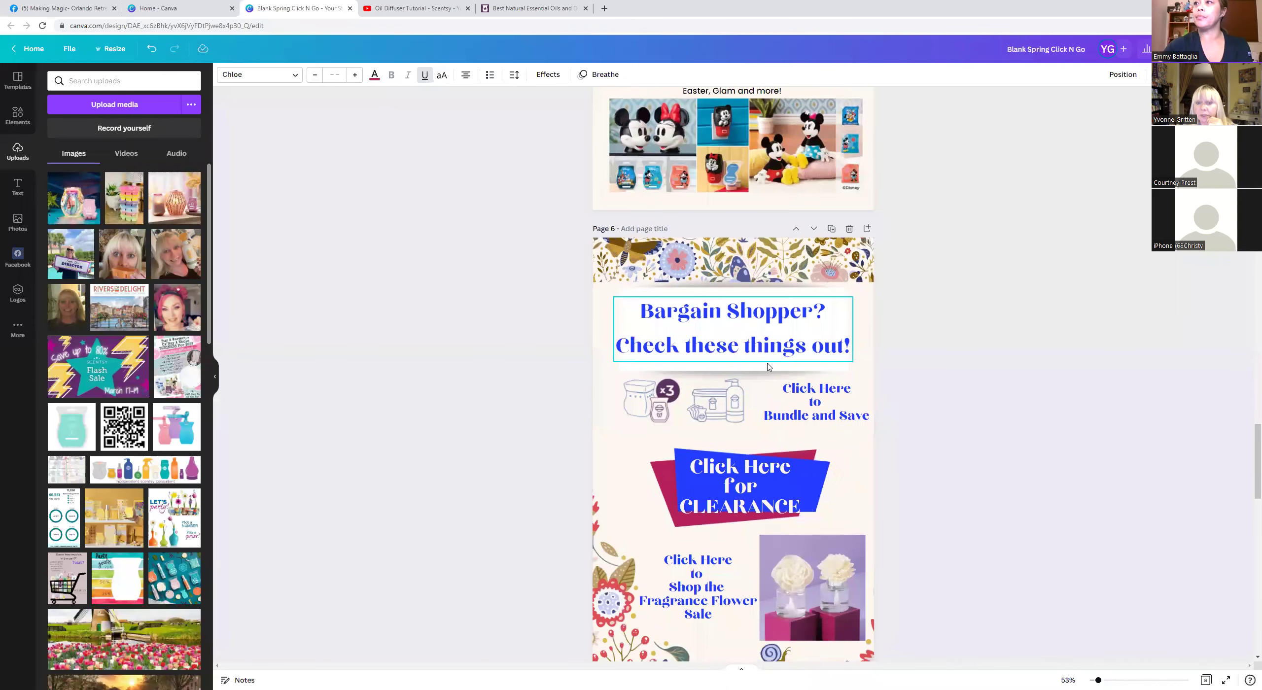
scroll(767, 366, "down", 4)
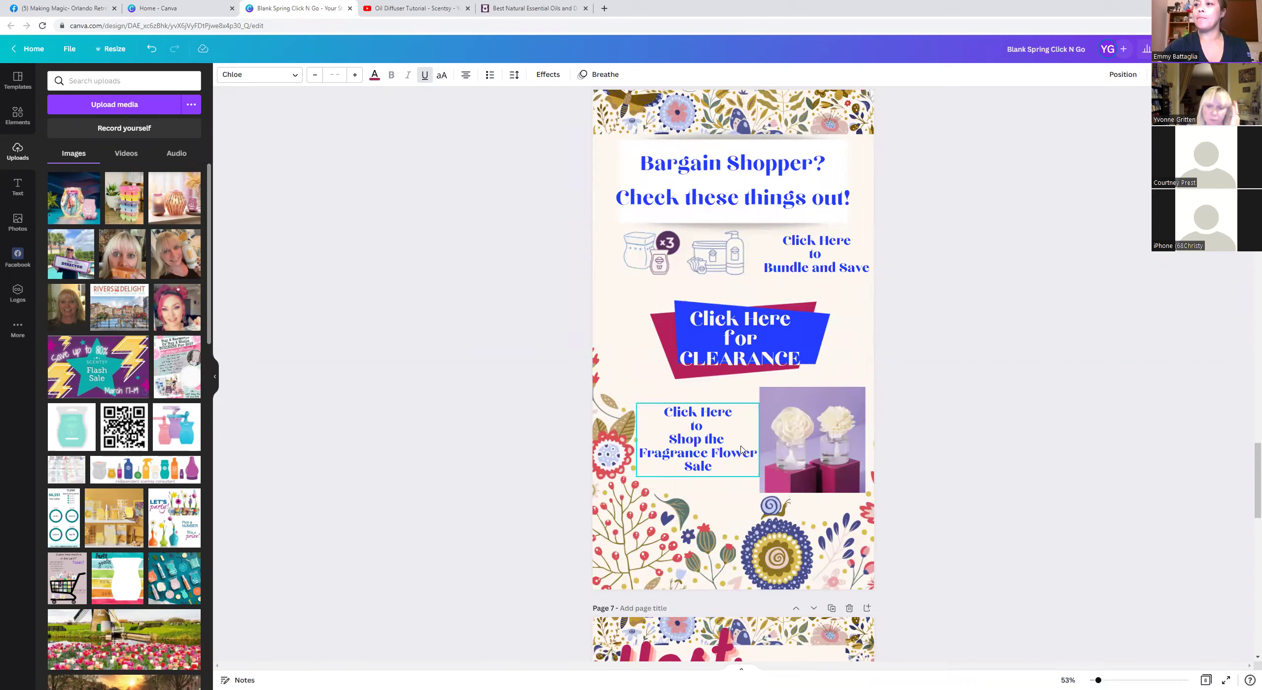
scroll(722, 449, "down", 10)
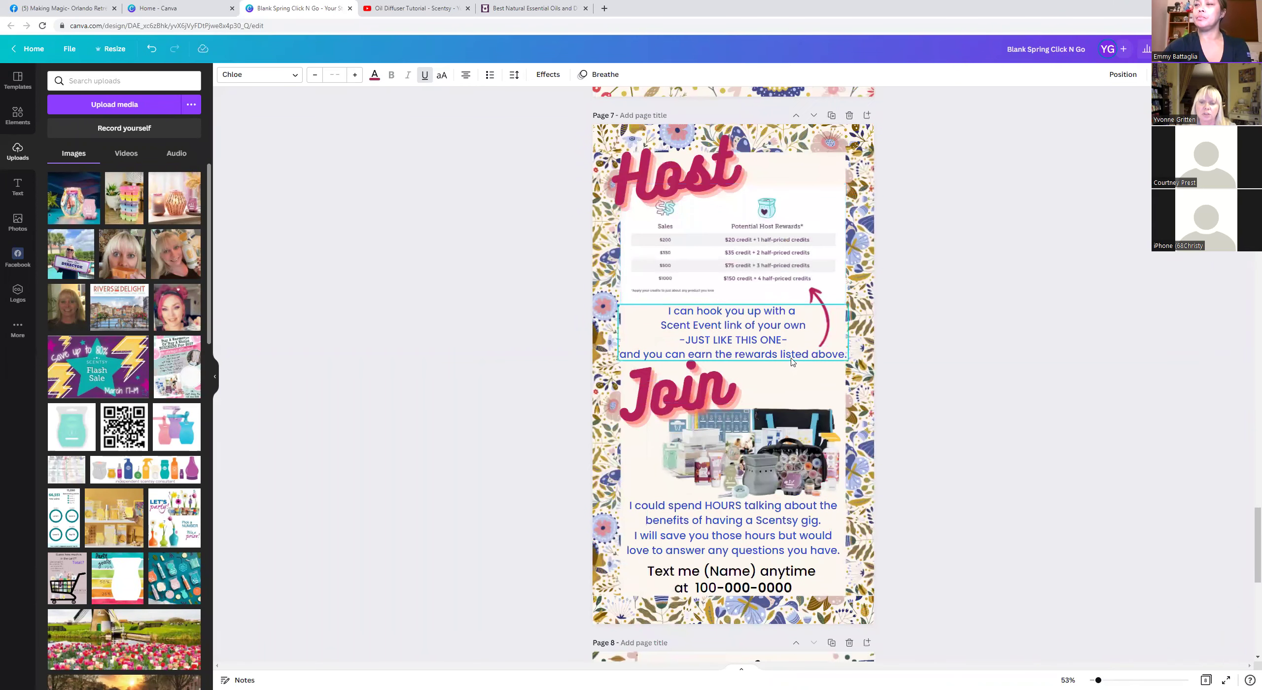
scroll(789, 374, "down", 2)
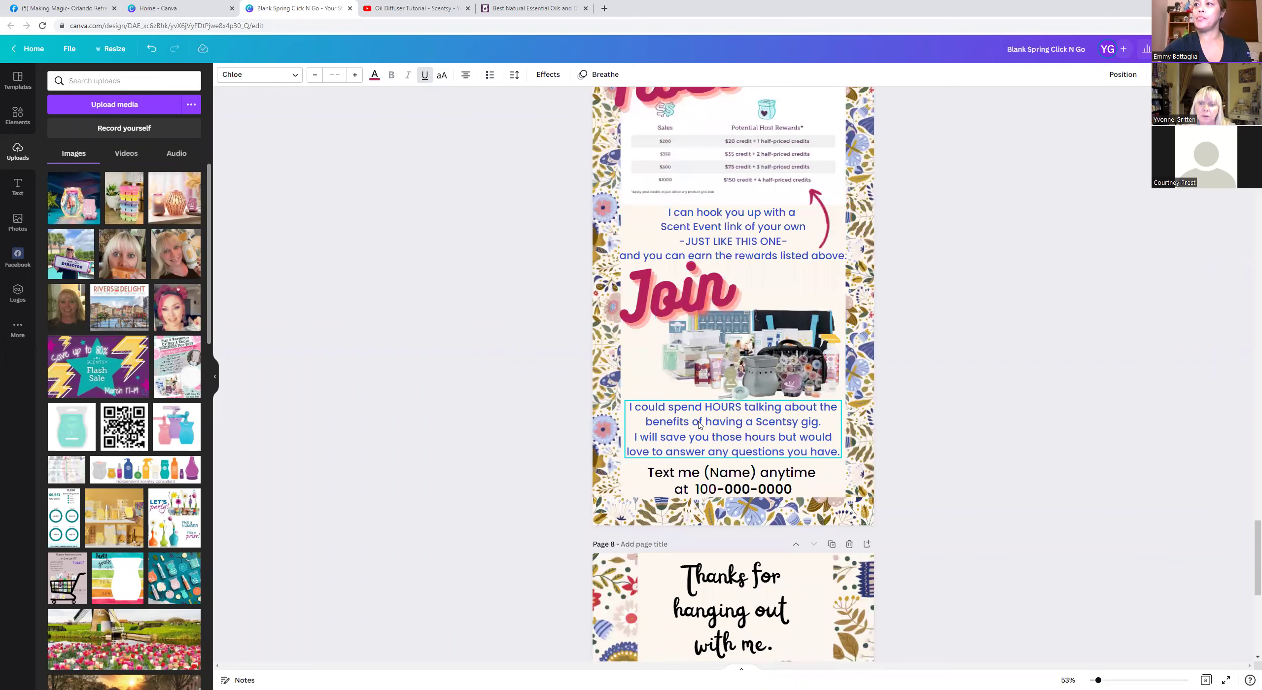
scroll(700, 425, "down", 4)
Replace the placeholder phone number in the Page 7 text-me line with the consultant's number.
left_click(745, 278)
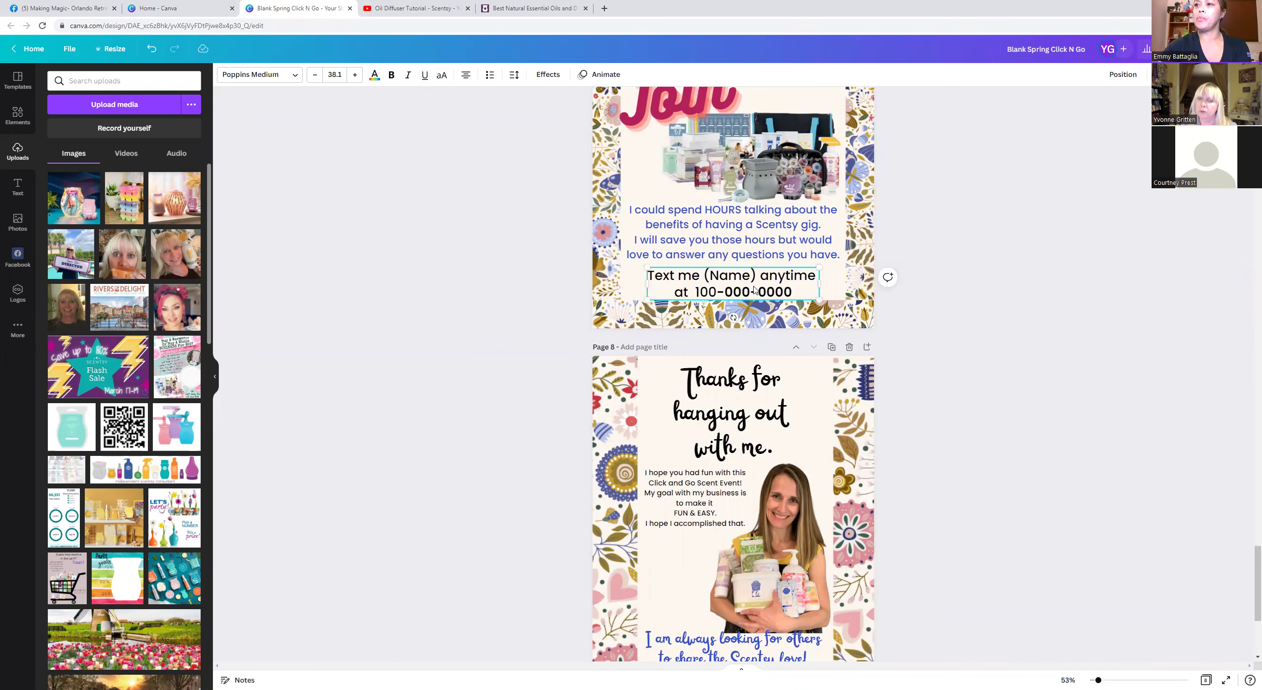
left_click(789, 294)
key("BackSpace")
key("BackSpace")
key("BackSpace")
key("BackSpace")
key("BackSpace")
key("BackSpace")
key("BackSpace")
key("BackSpace")
key("BackSpace")
key("BackSpace")
key("BackSpace")
key("BackSpace")
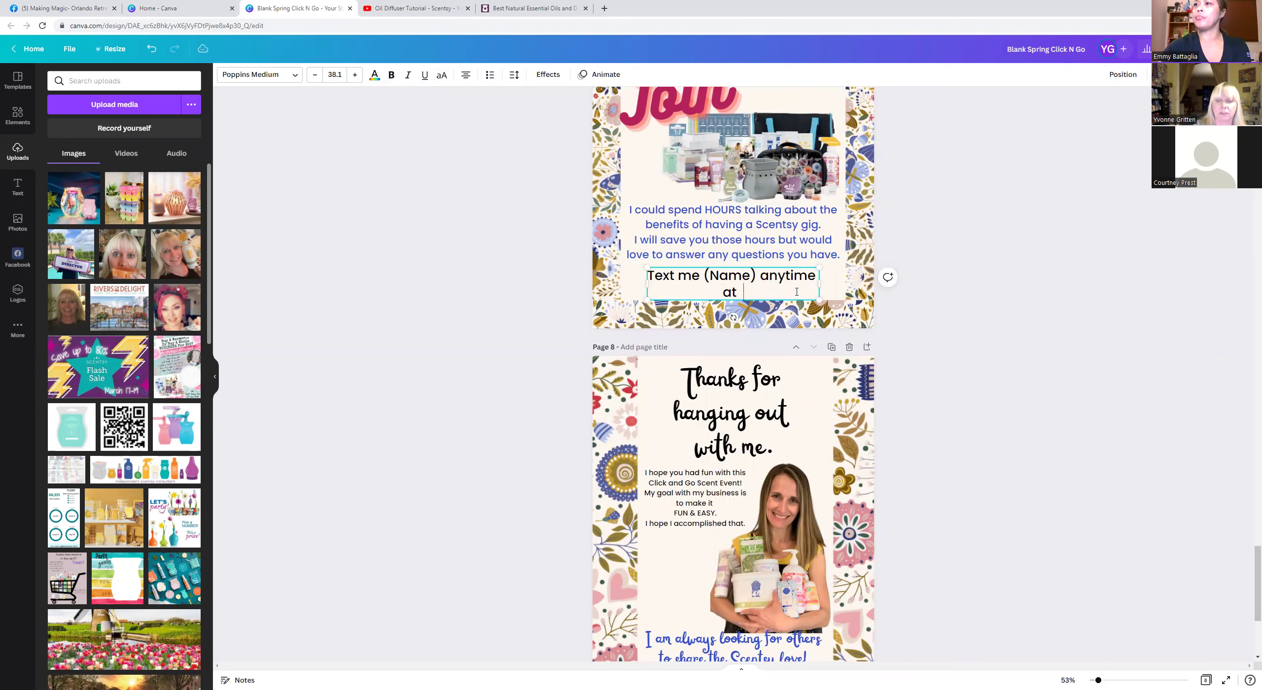
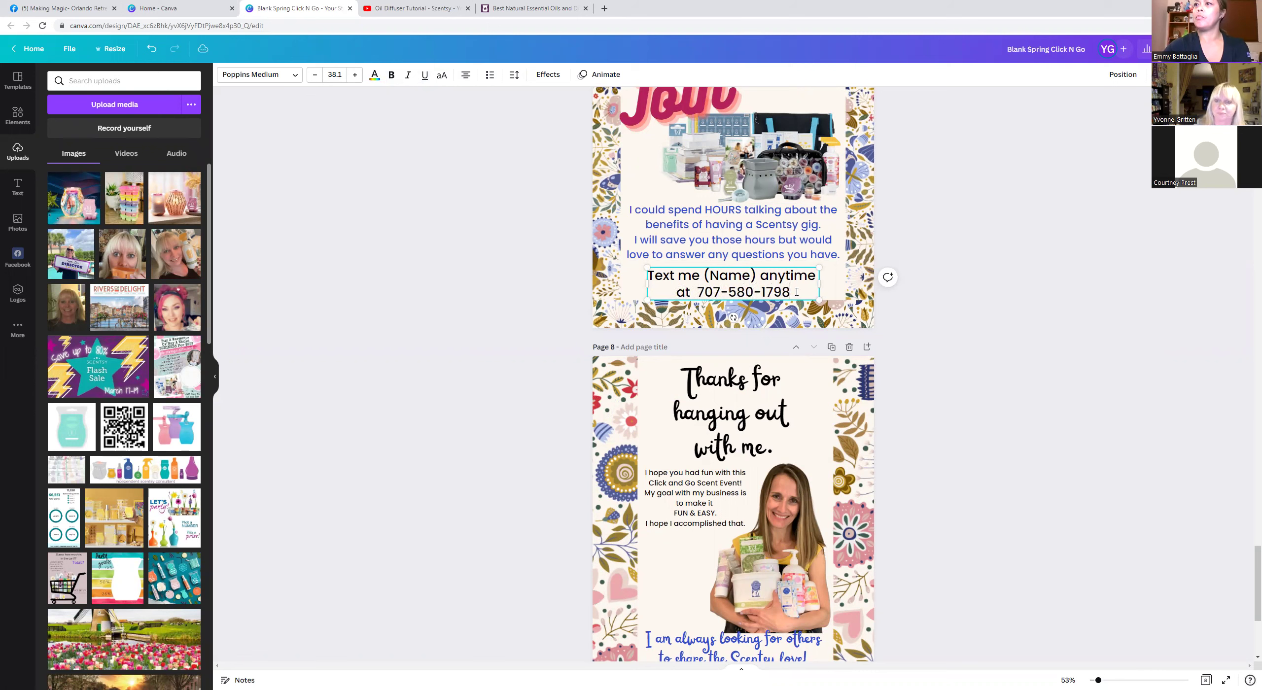
Replace the (Name) placeholder in that line with the consultant's first name.
left_click(757, 276)
key("BackSpace")
key("BackSpace")
key("BackSpace")
key("BackSpace")
key("BackSpace")
key("BackSpace")
key("BackSpace")
key("BackSpace")
key("BackSpace")
key("BackSpace")
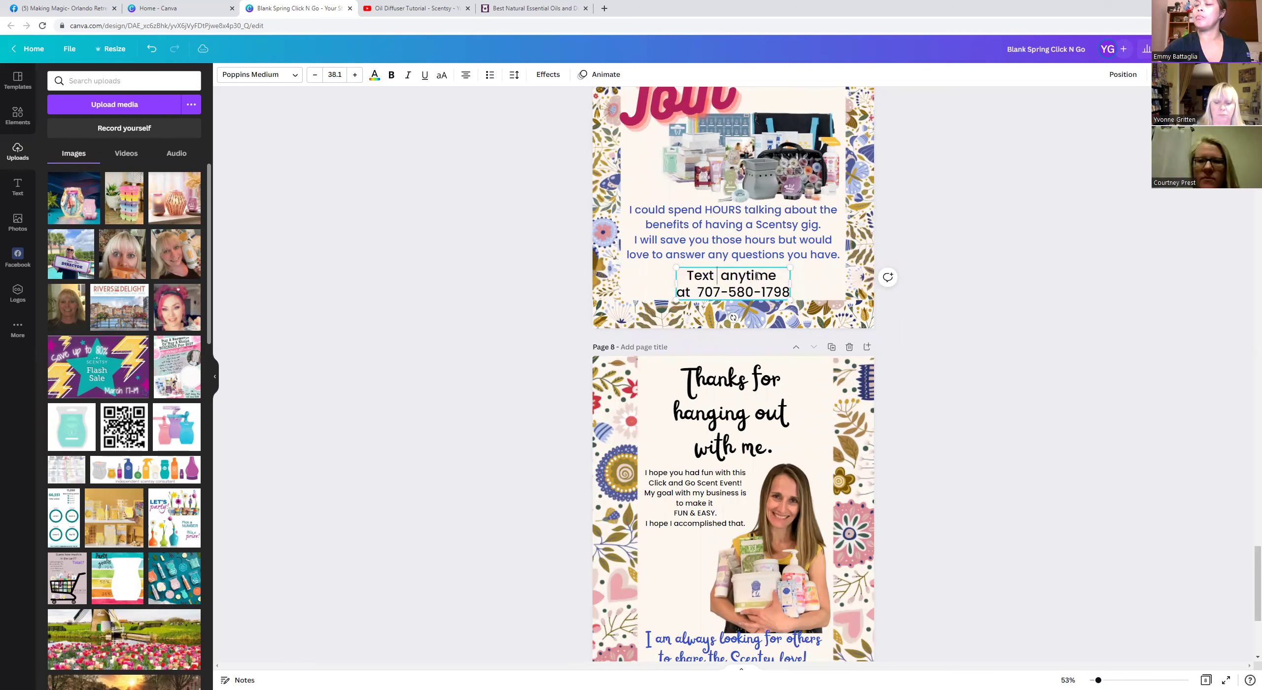
type("me")
key("BackSpace")
key("BackSpace")
type("Yvonne")
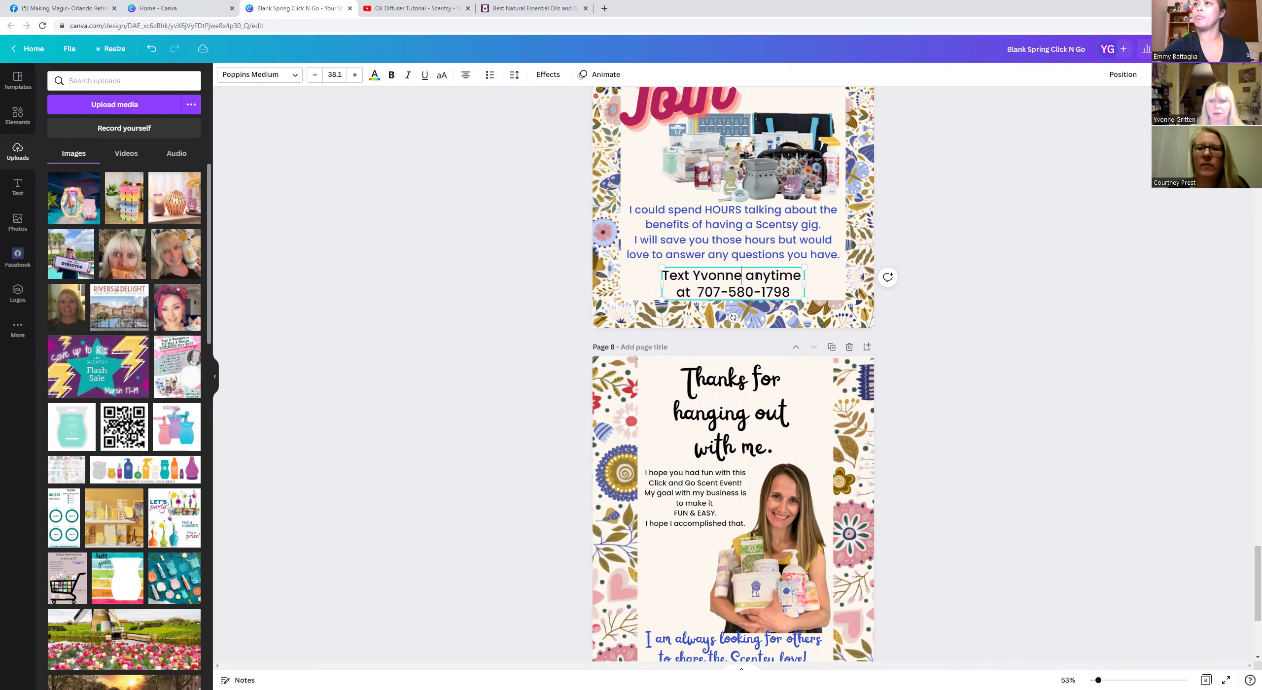
scroll(743, 290, "down", 3)
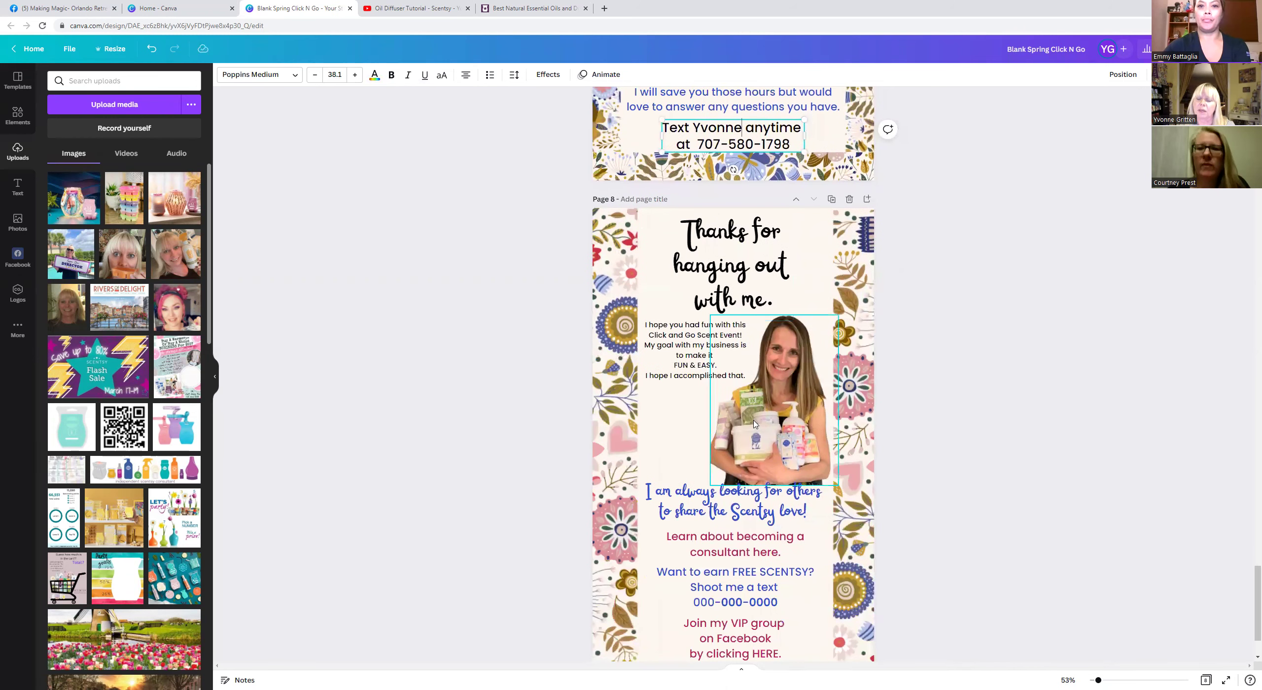
scroll(743, 290, "down", 2)
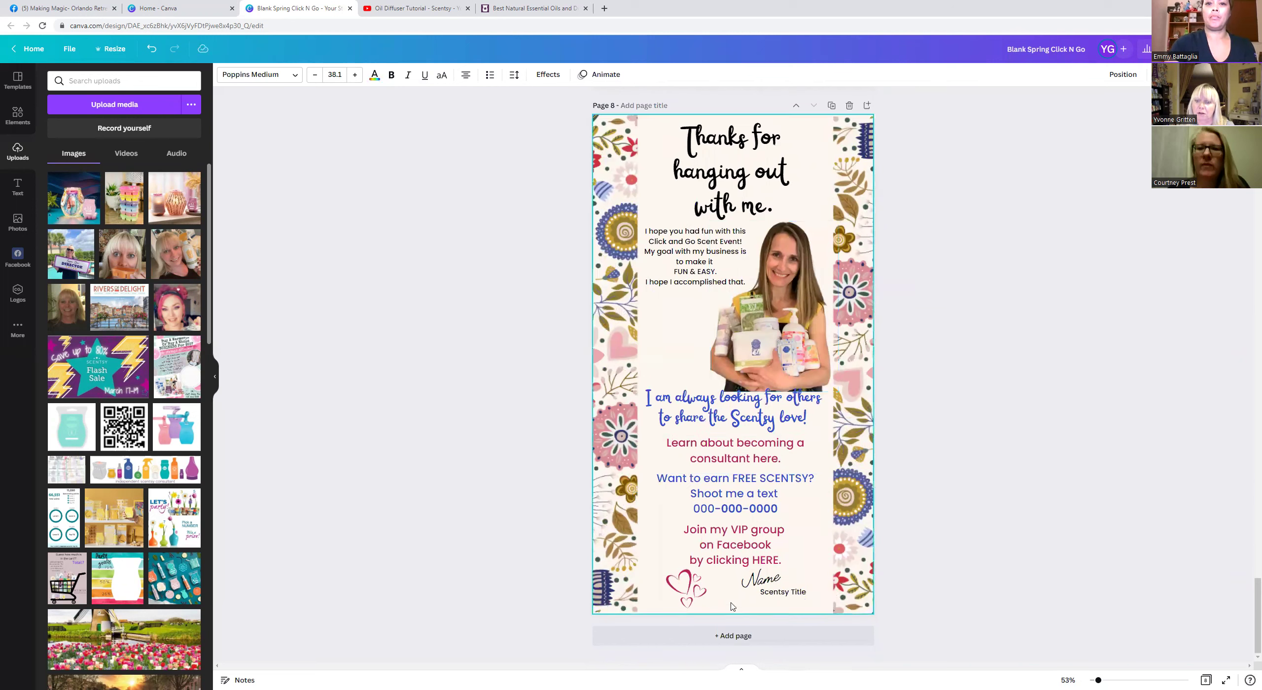
Sign the Page 8 Name placeholder with the consultant's first name.
left_click(745, 587)
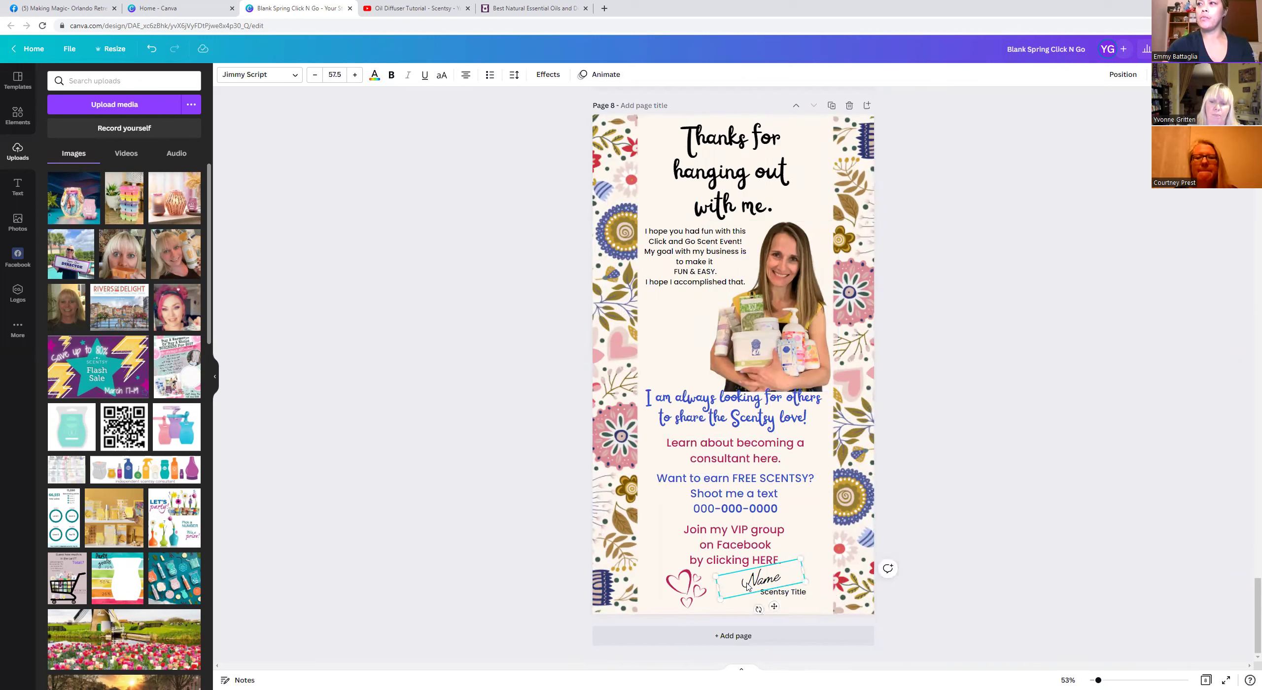
left_click(781, 578)
key("BackSpace")
key("BackSpace")
key("BackSpace")
Set the Scentsy Title text to 'SuperStar Director' and bring up the design's Share options.
key("BackSpace")
type("Yvonne")
left_click(801, 595)
left_click(811, 592)
key("BackSpace")
key("BackSpace")
key("BackSpace")
key("BackSpace")
key("BackSpace")
key("BackSpace")
key("BackSpace")
key("BackSpace")
key("BackSpace")
key("BackSpace")
key("BackSpace")
key("BackSpace")
key("BackSpace")
type("SuperStar Dr")
type("rector")
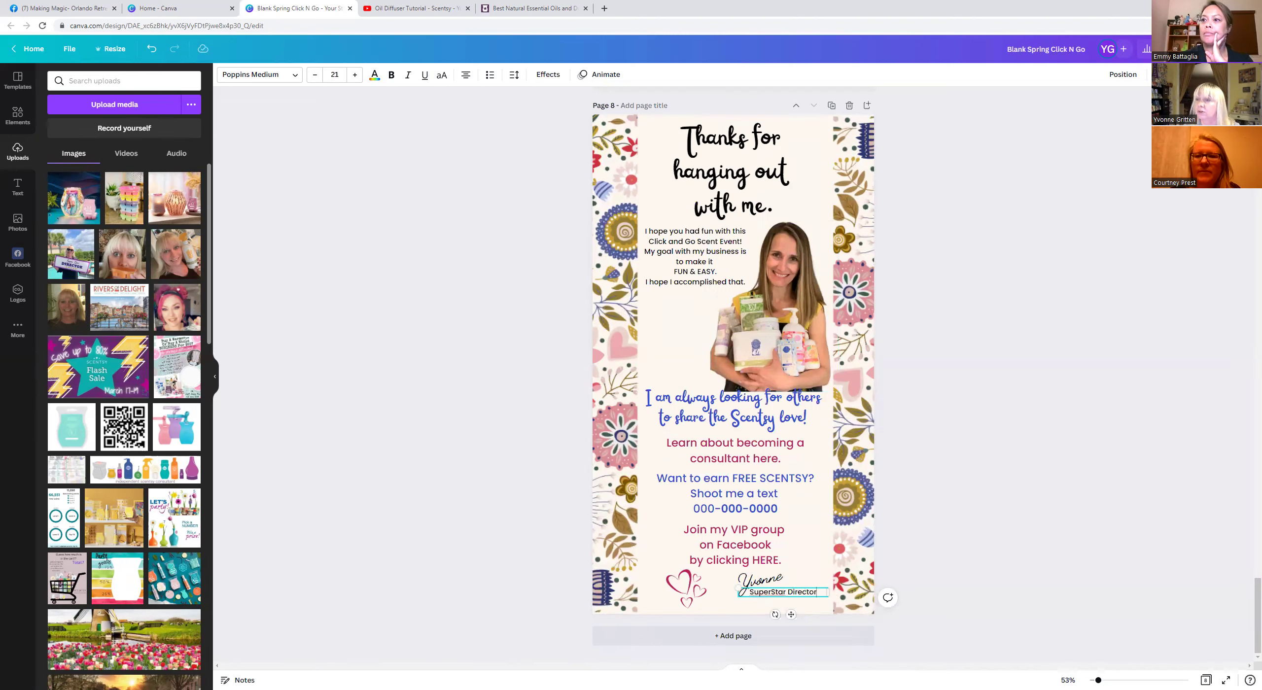
left_click(1218, 49)
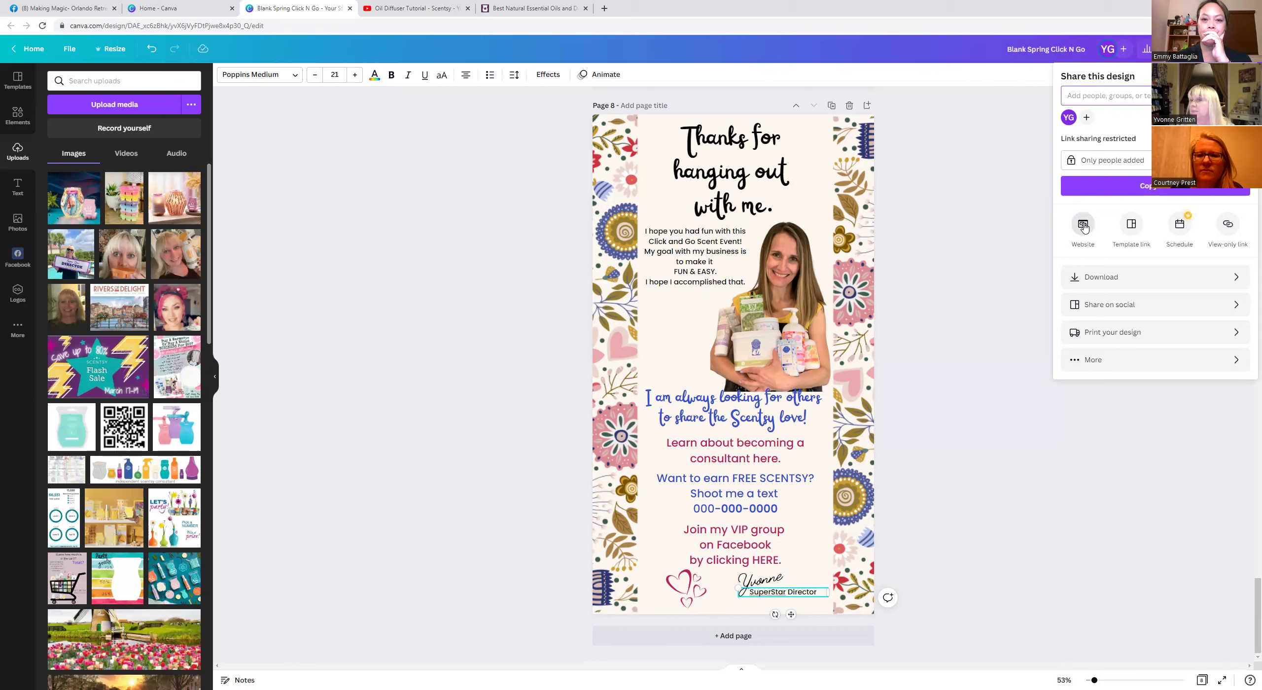
Publish the design as a Scrolling-style website and view it in a new tab.
left_click(1083, 228)
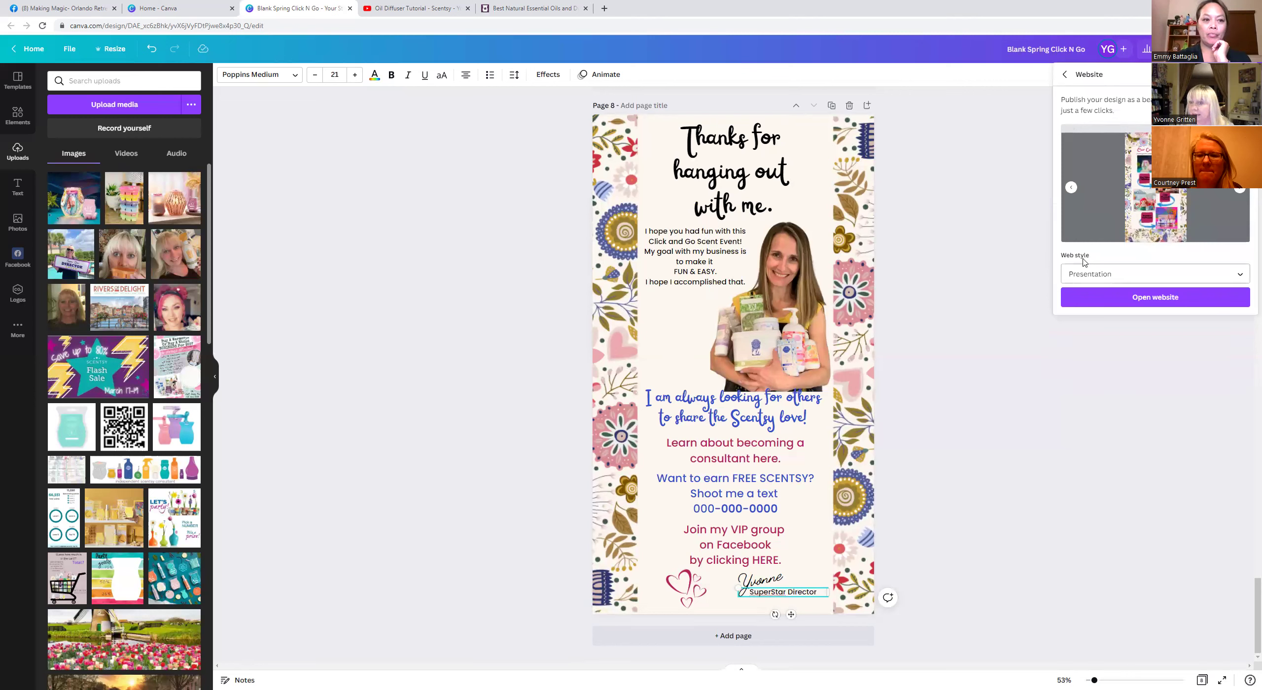
left_click(1239, 277)
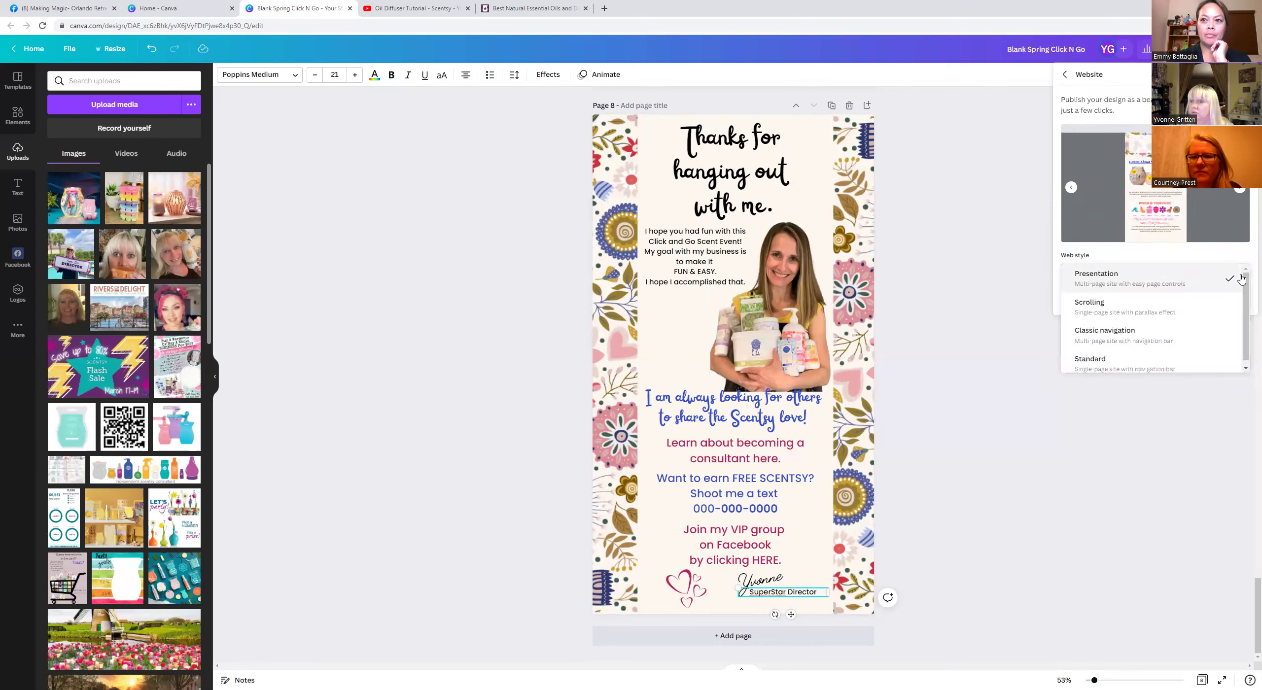
left_click(1083, 308)
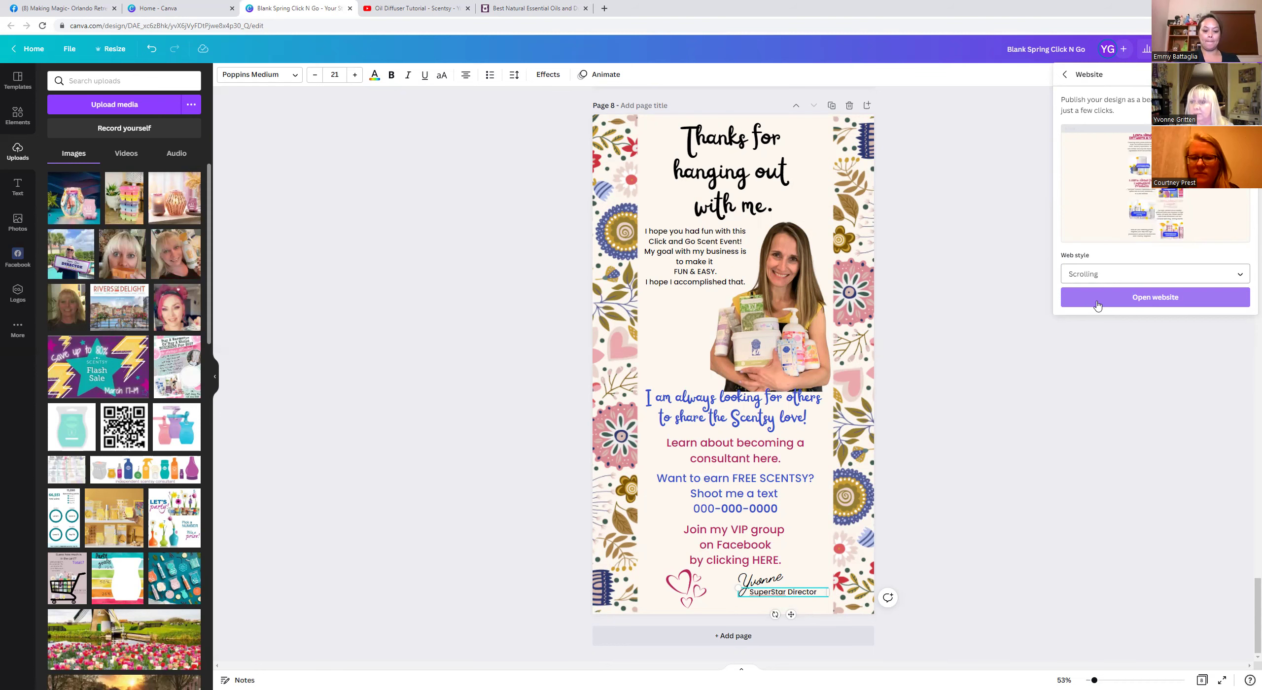
left_click(1151, 299)
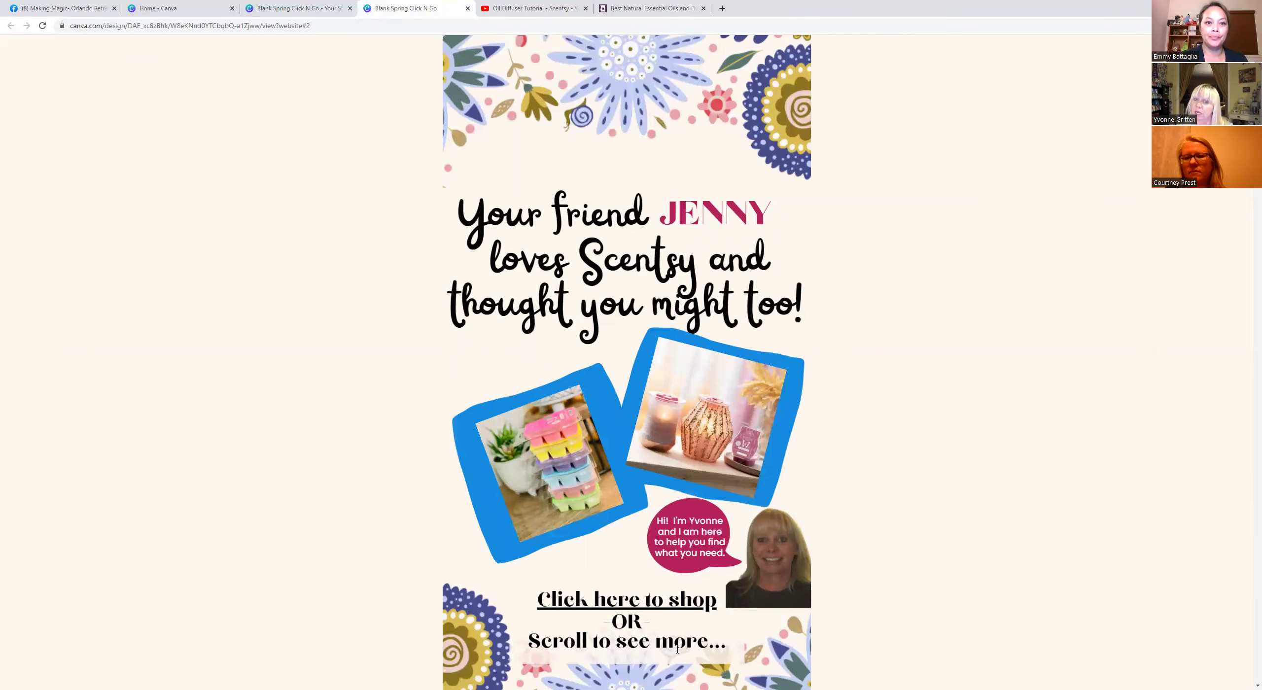
Select the published website's full address in the address bar for copying.
left_click(76, 27)
left_click(77, 27)
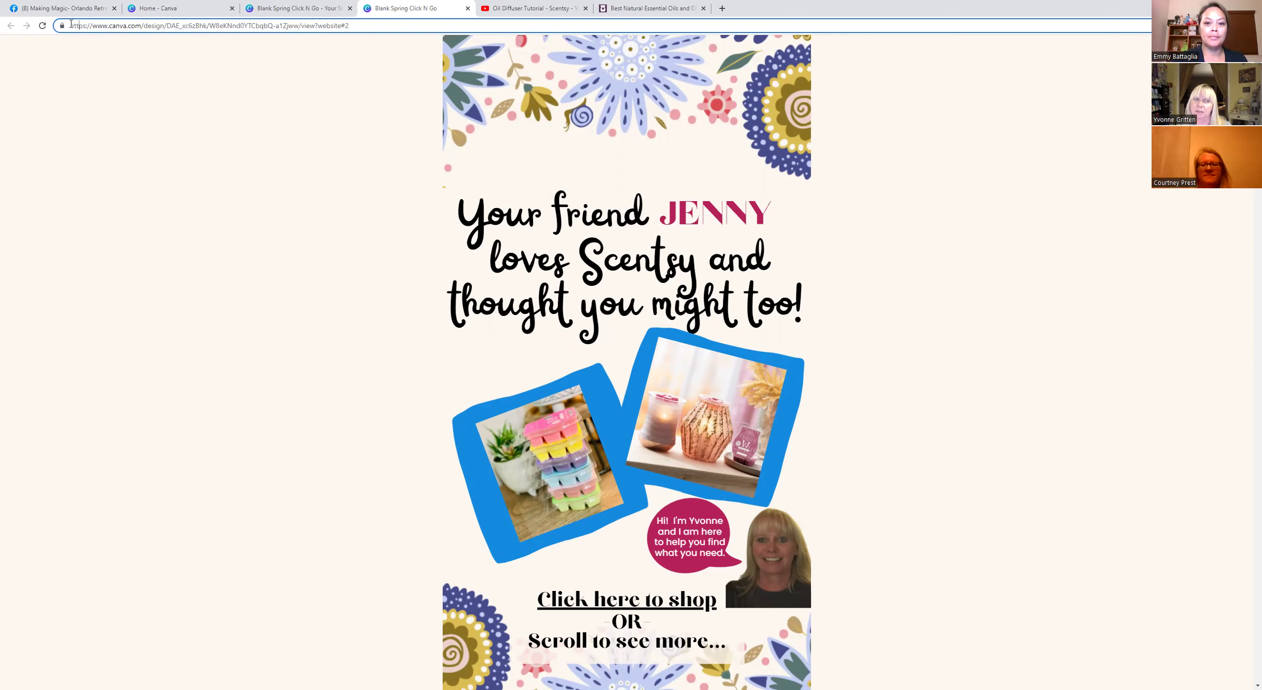
left_click_drag(71, 24, 427, 43)
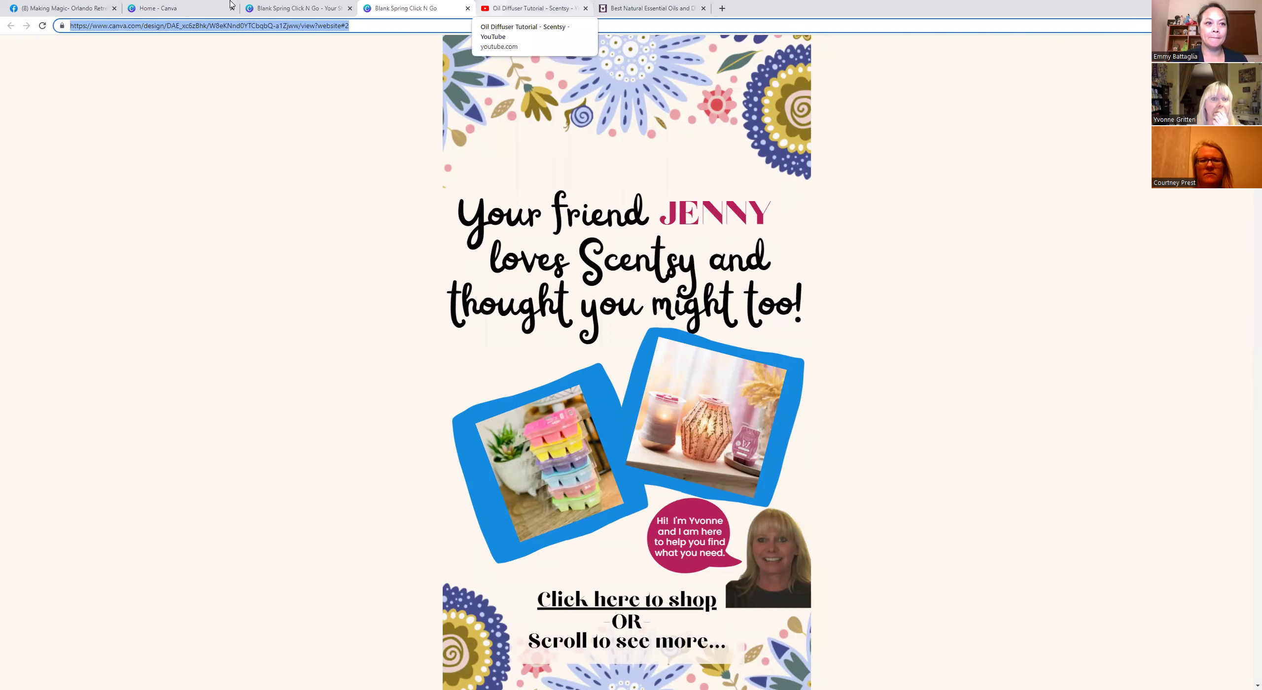
Close the editor, Oil Diffuser Tutorial and essential oils tabs, then load Facebook in a new tab.
left_click(349, 8)
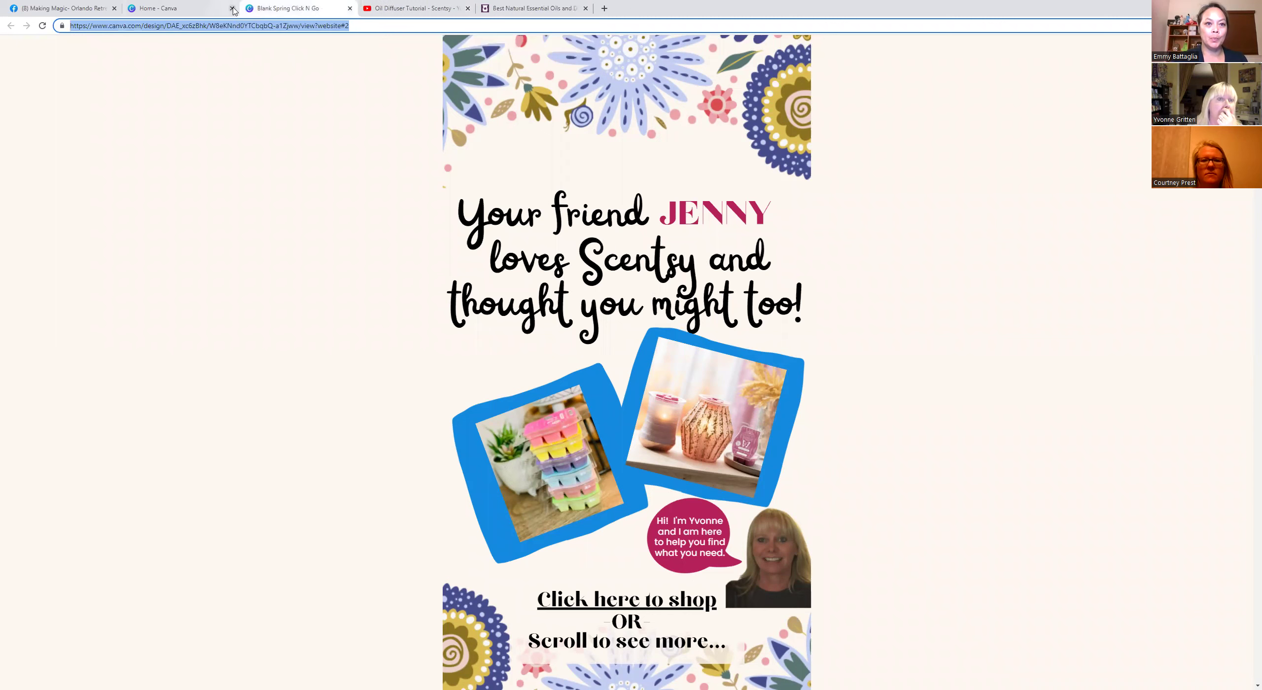
left_click(468, 9)
middle_click(387, 11)
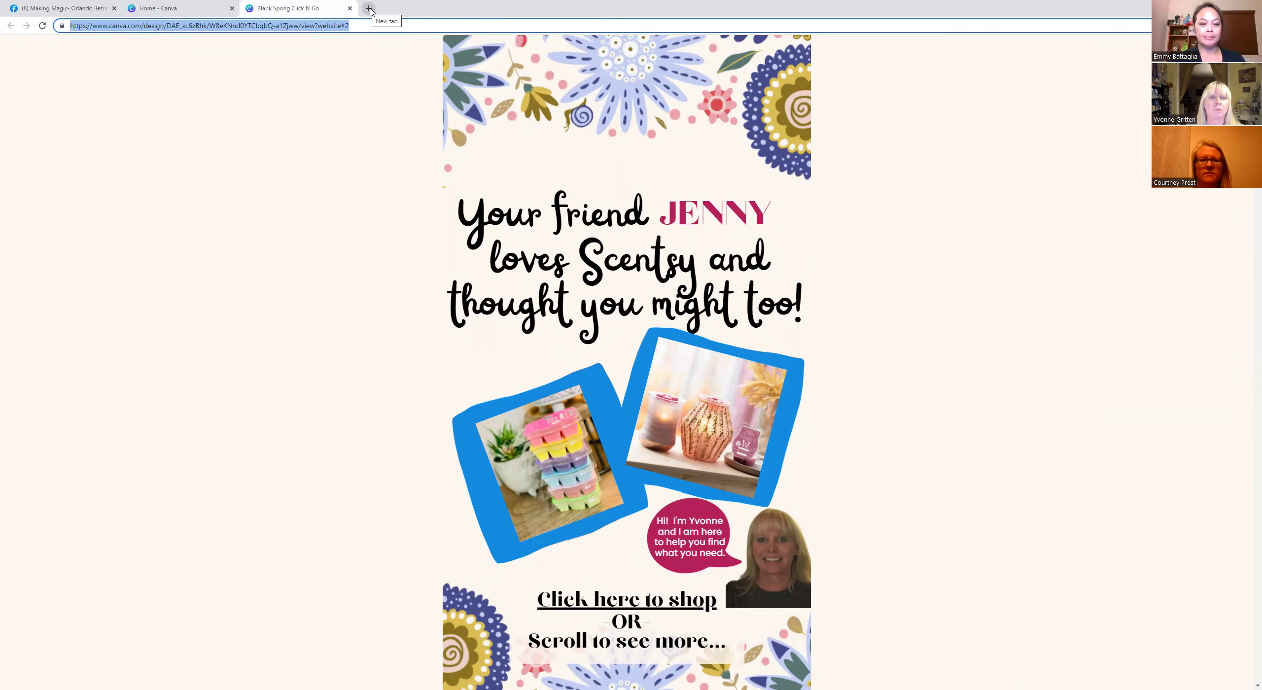
key("ctrl+t")
left_click(77, 40)
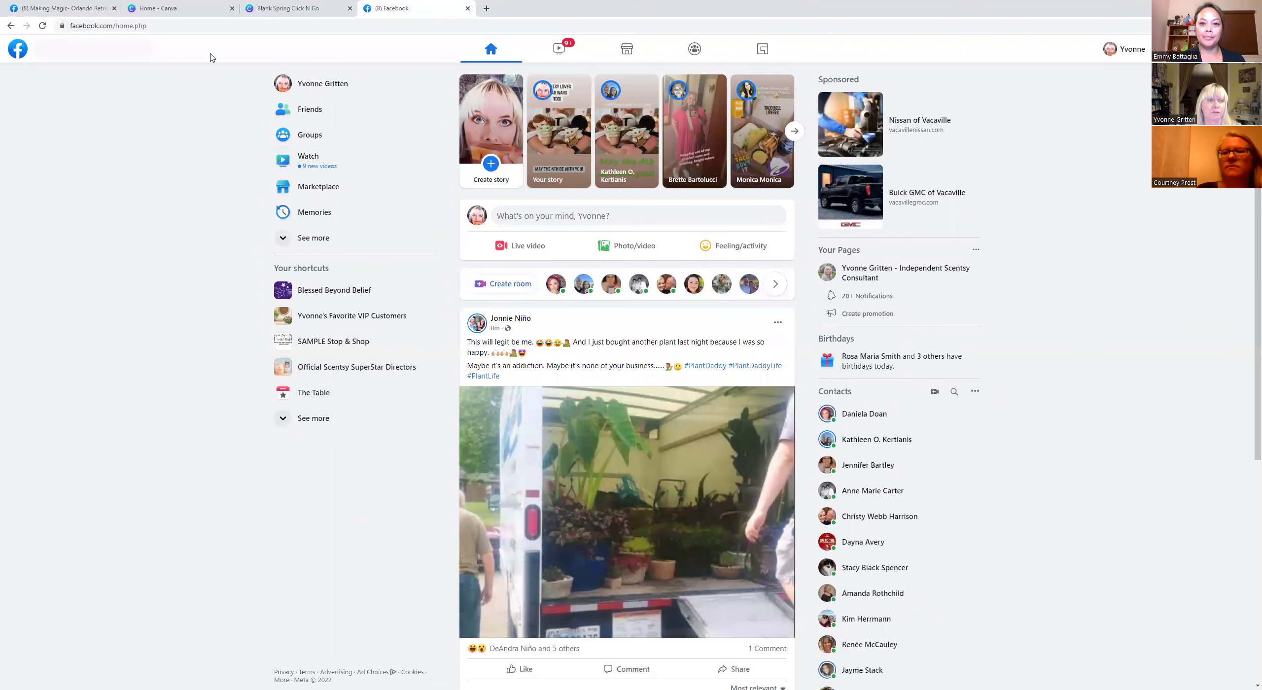
Search Facebook for 'shooting' and go to the Shooting Star Training group.
left_click(95, 49)
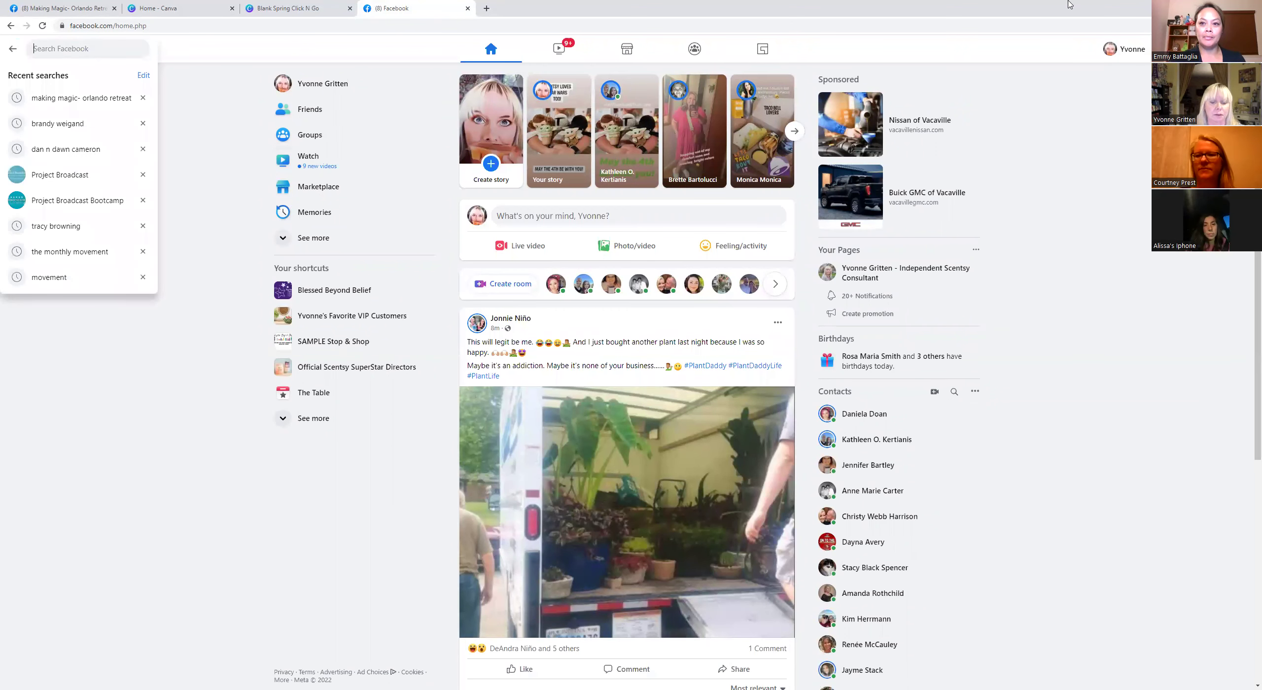
type("shooting")
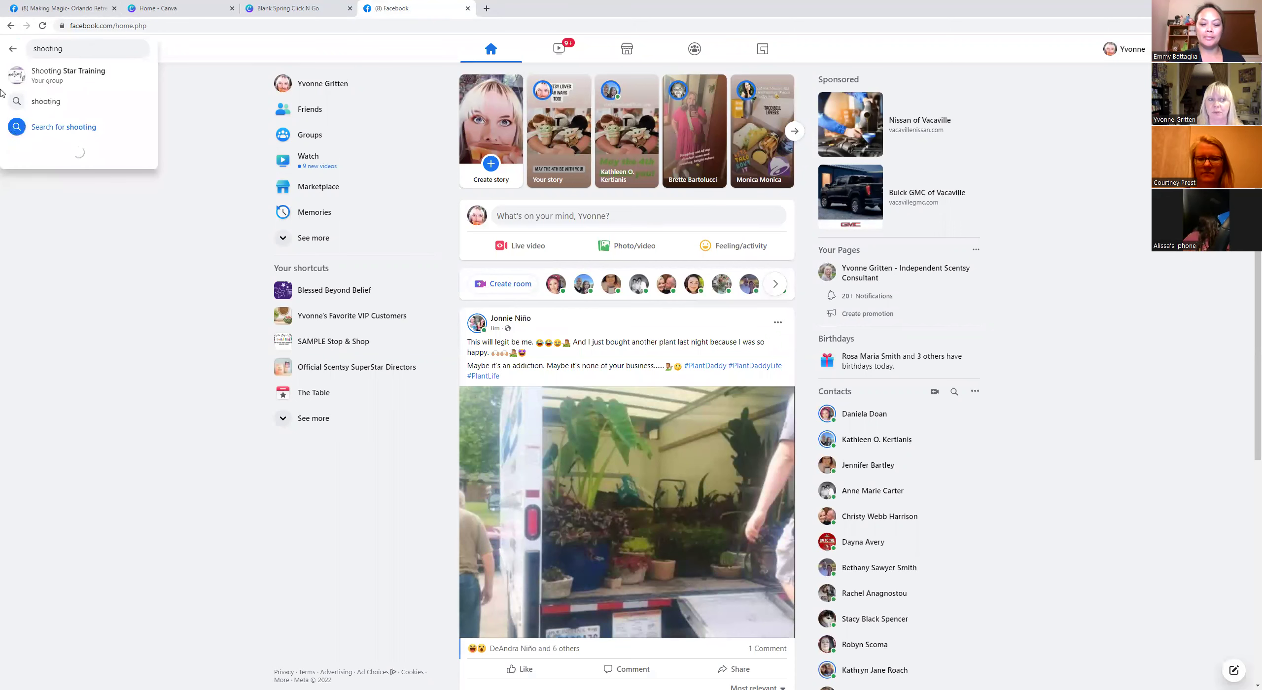
left_click(45, 81)
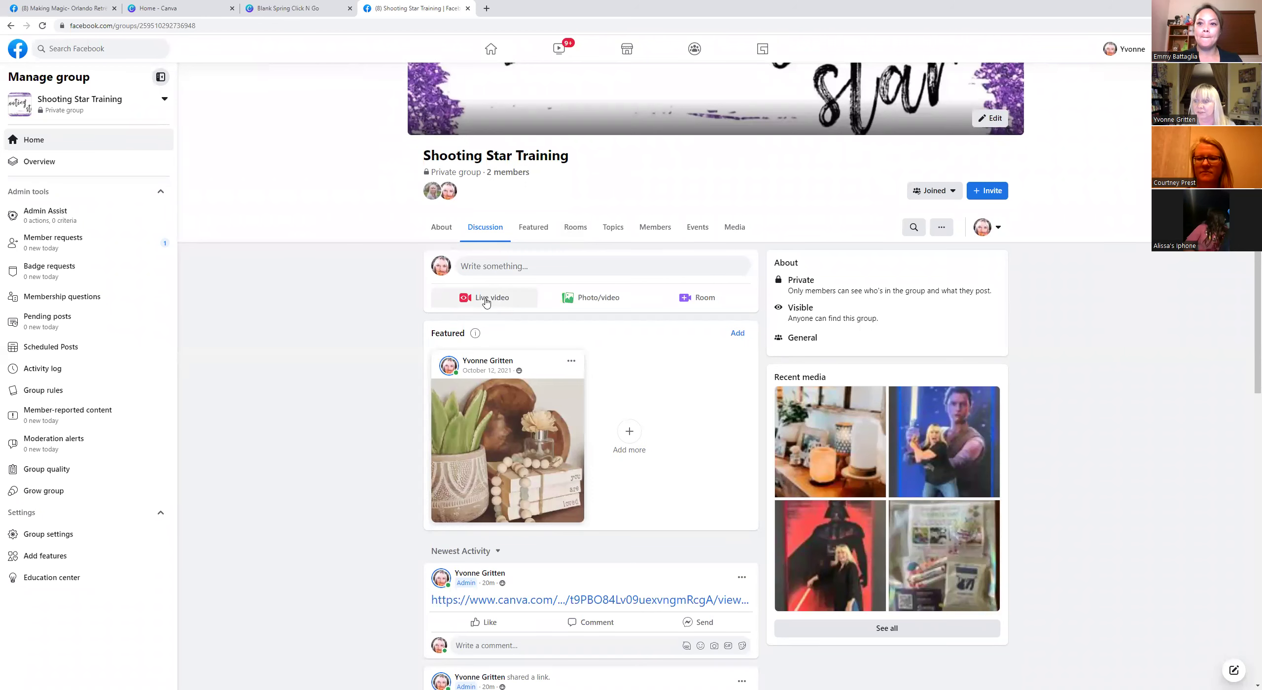
Post the pasted Canva website link in the group and follow it from the post.
left_click(477, 266)
right_click(536, 335)
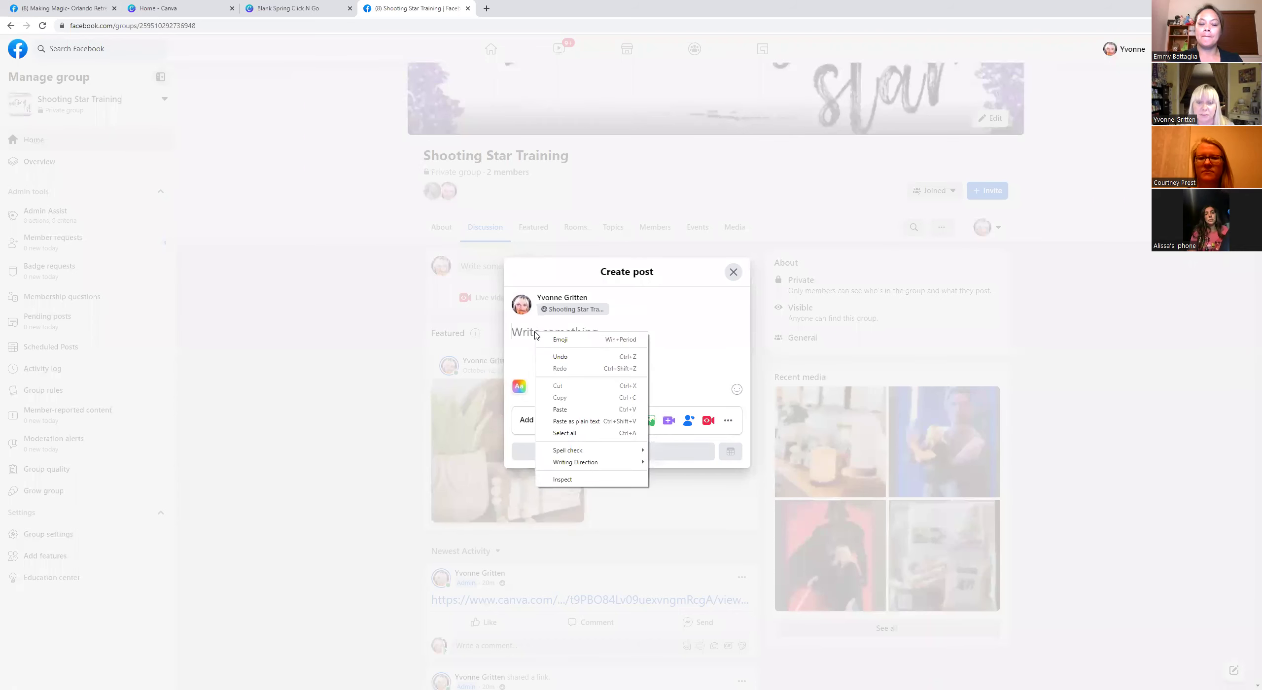
left_click(560, 409)
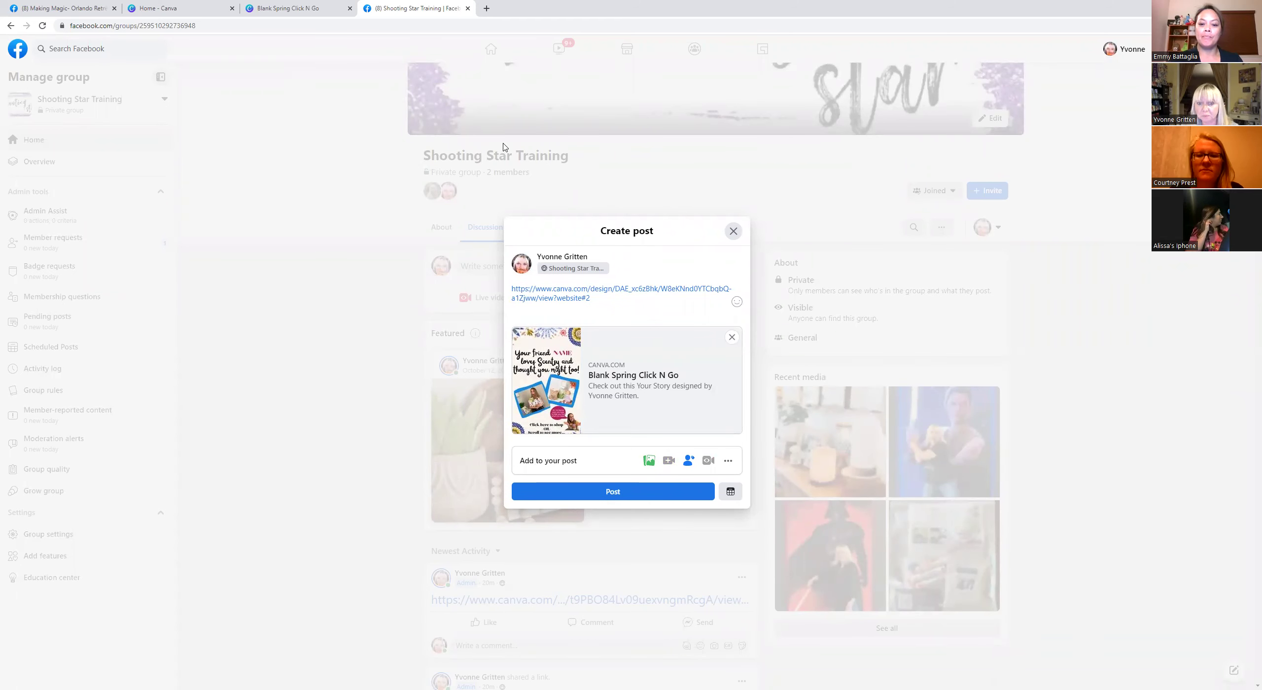
left_click(613, 493)
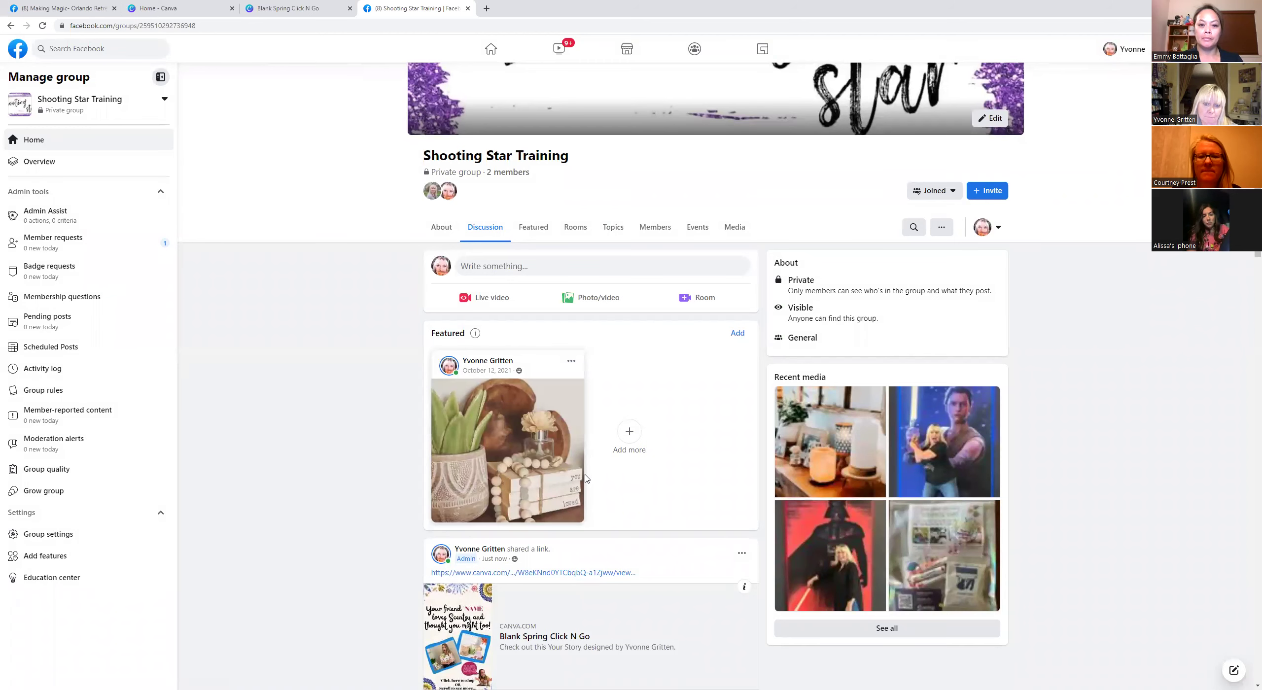
scroll(586, 479, "down", 4)
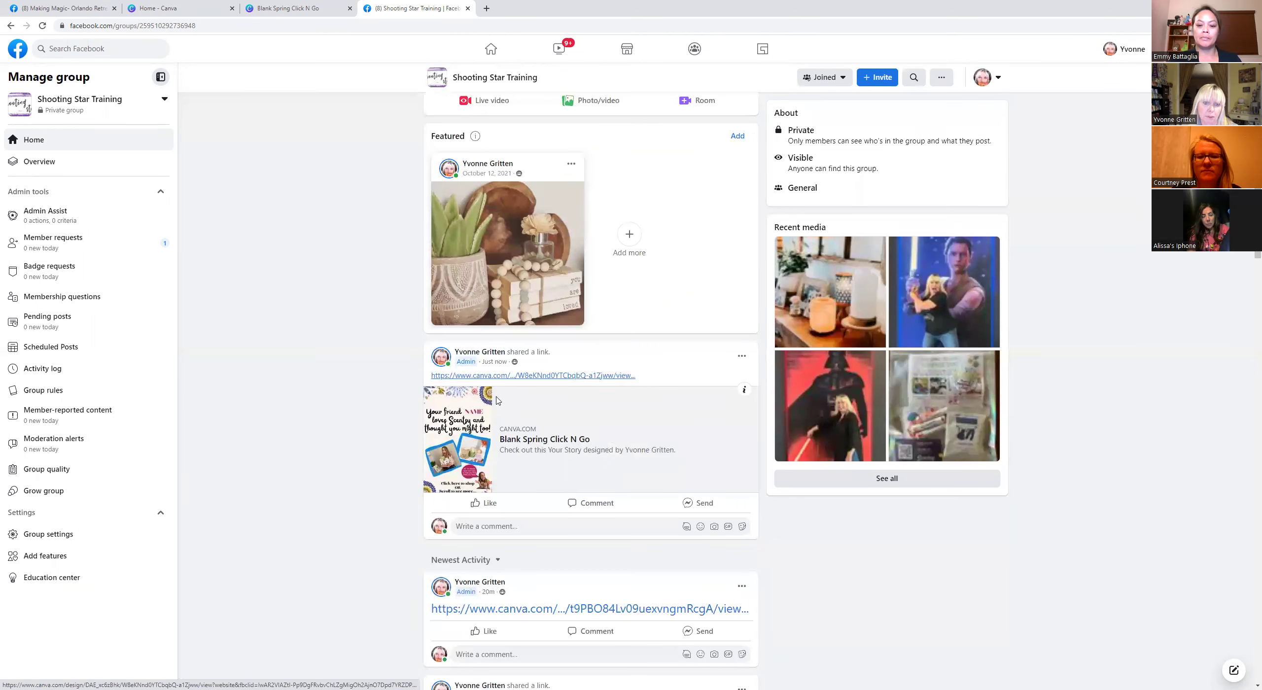
left_click(511, 431)
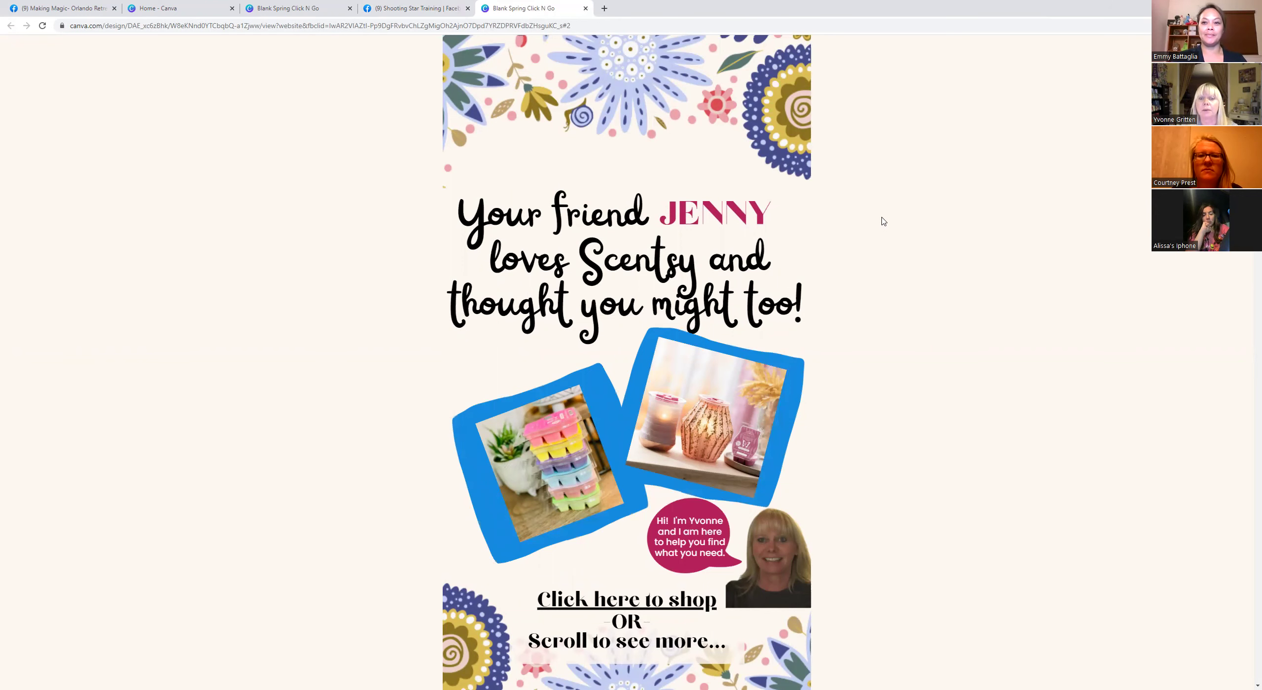
Test the website's 'Click here to shop' link, which opens the Scentsy store.
scroll(881, 218, "down", 3)
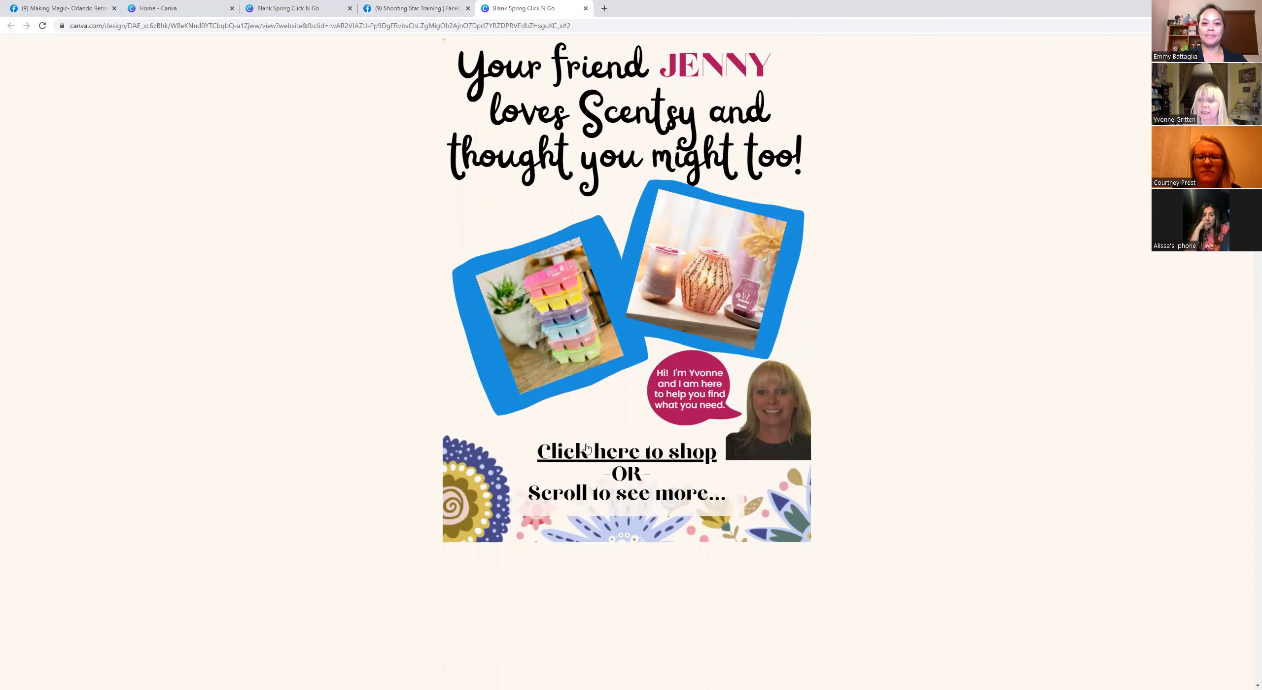
left_click(609, 453)
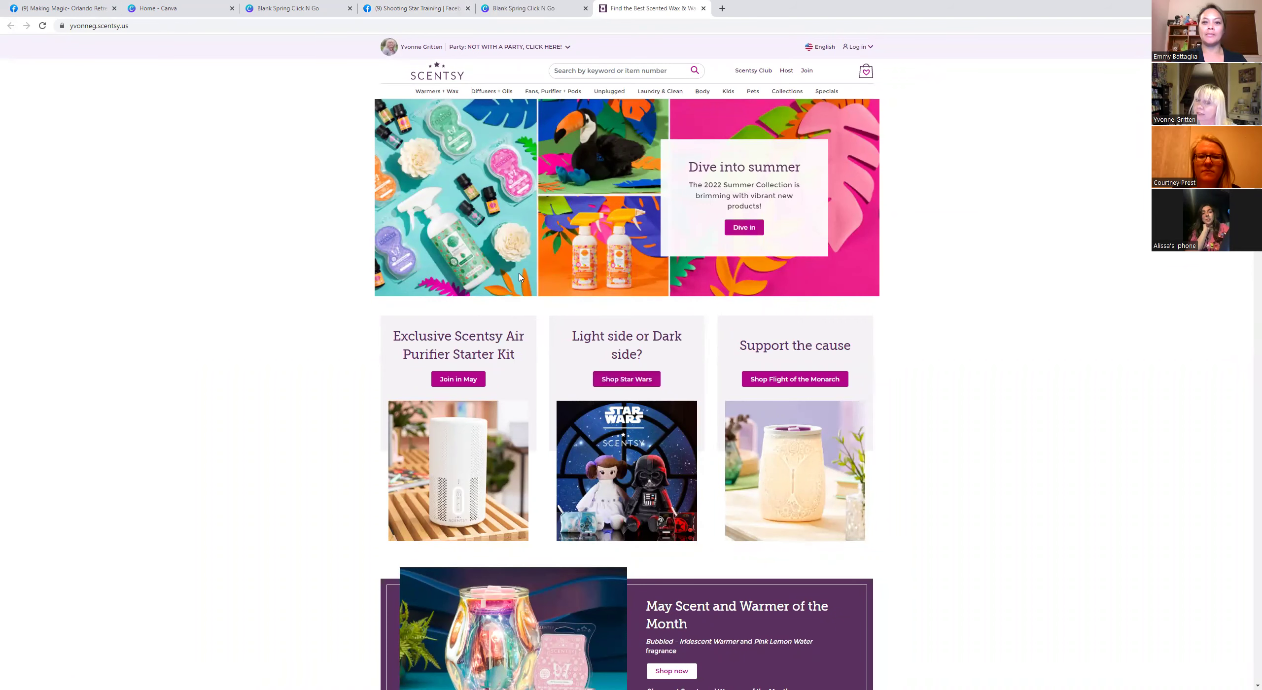
scroll(693, 325, "down", 5)
scroll(693, 324, "up", 5)
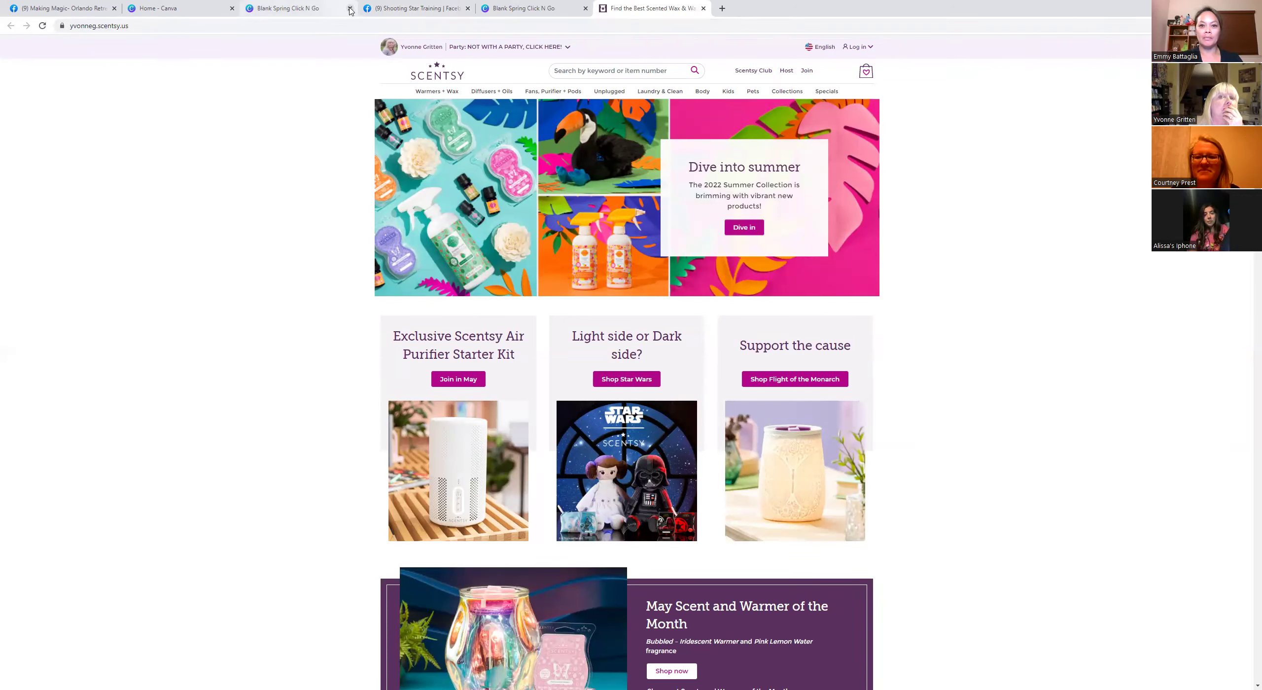
Close the duplicate website, Orlando retreat Facebook and Scentsy store tabs.
left_click(349, 8)
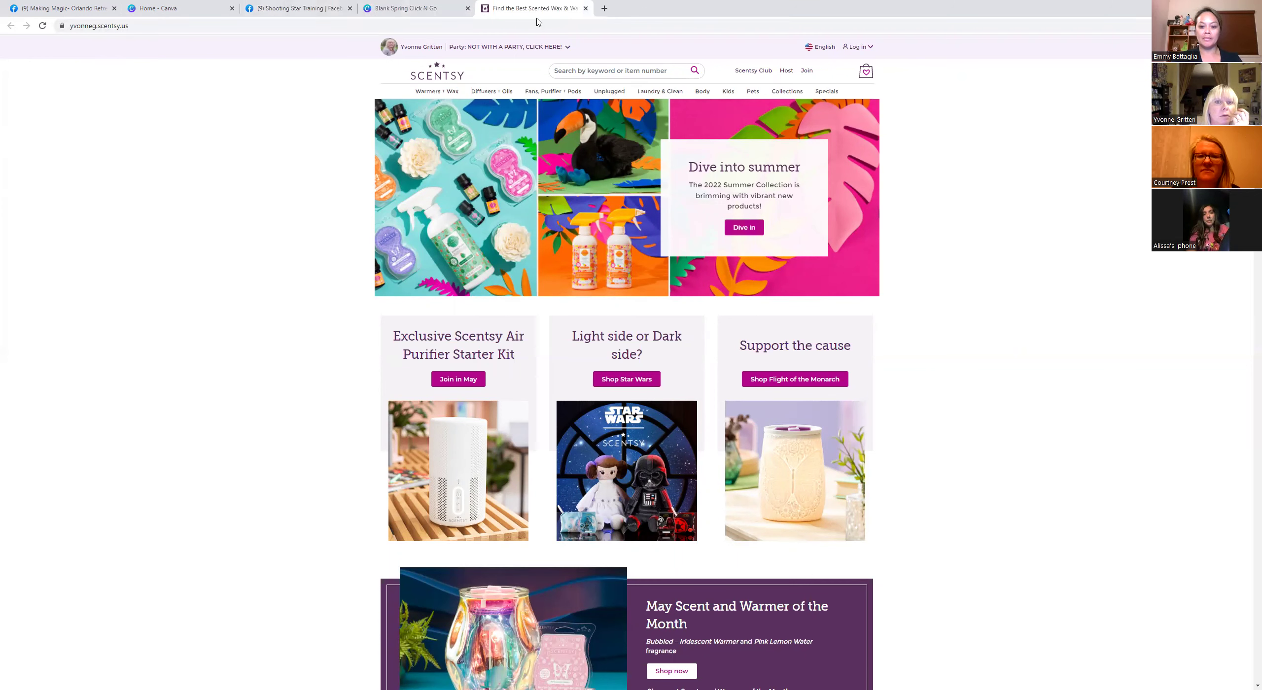
left_click(114, 9)
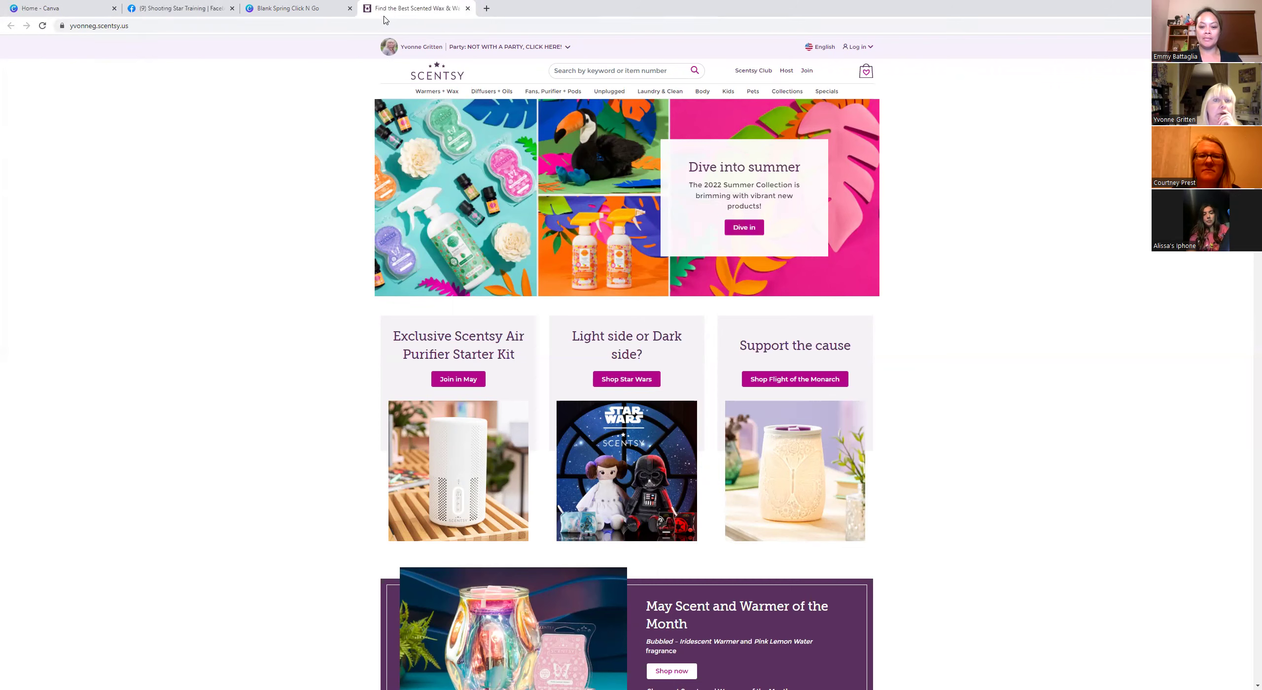
key("ctrl+w")
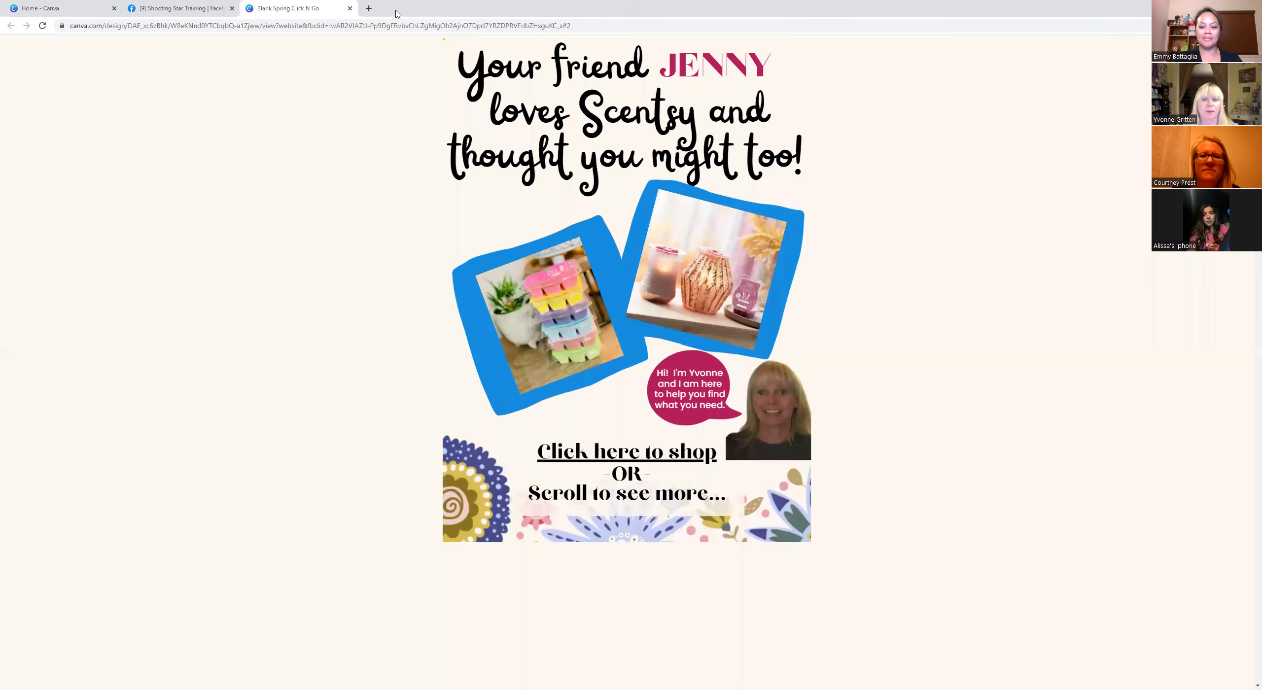
Test the Special of the Month and Star Wars Collection links, closing each resulting tab.
scroll(739, 329, "down", 8)
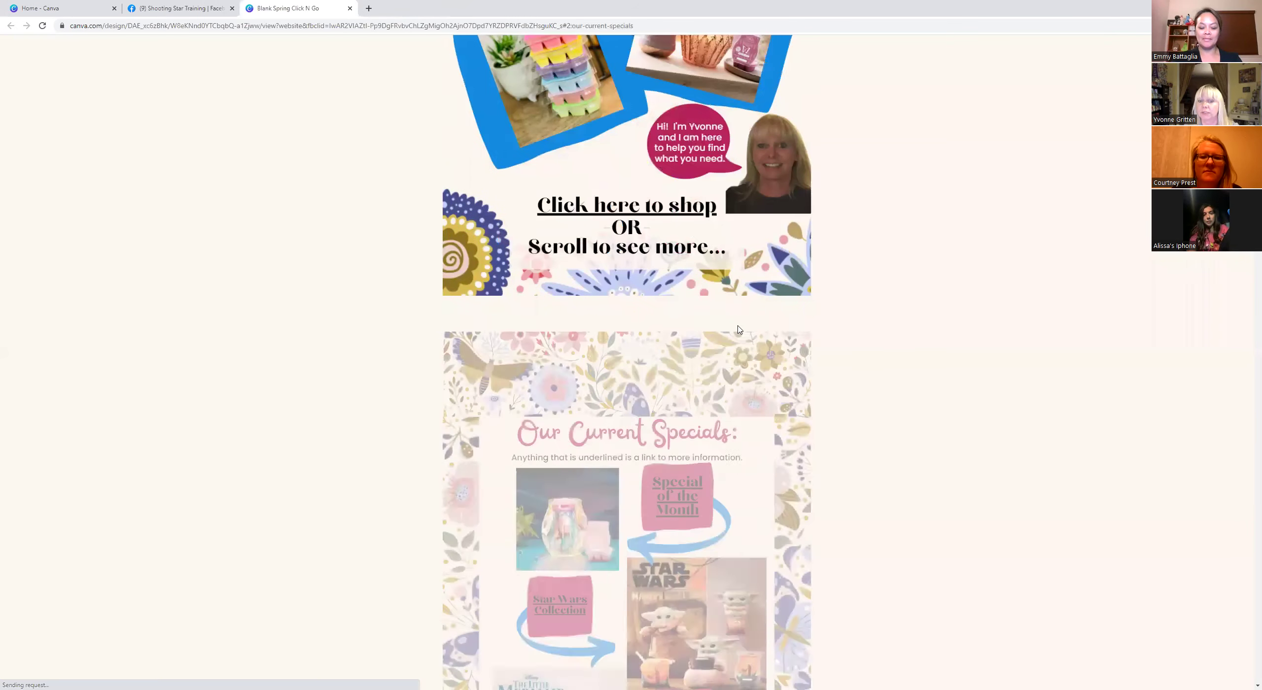
scroll(739, 329, "down", 3)
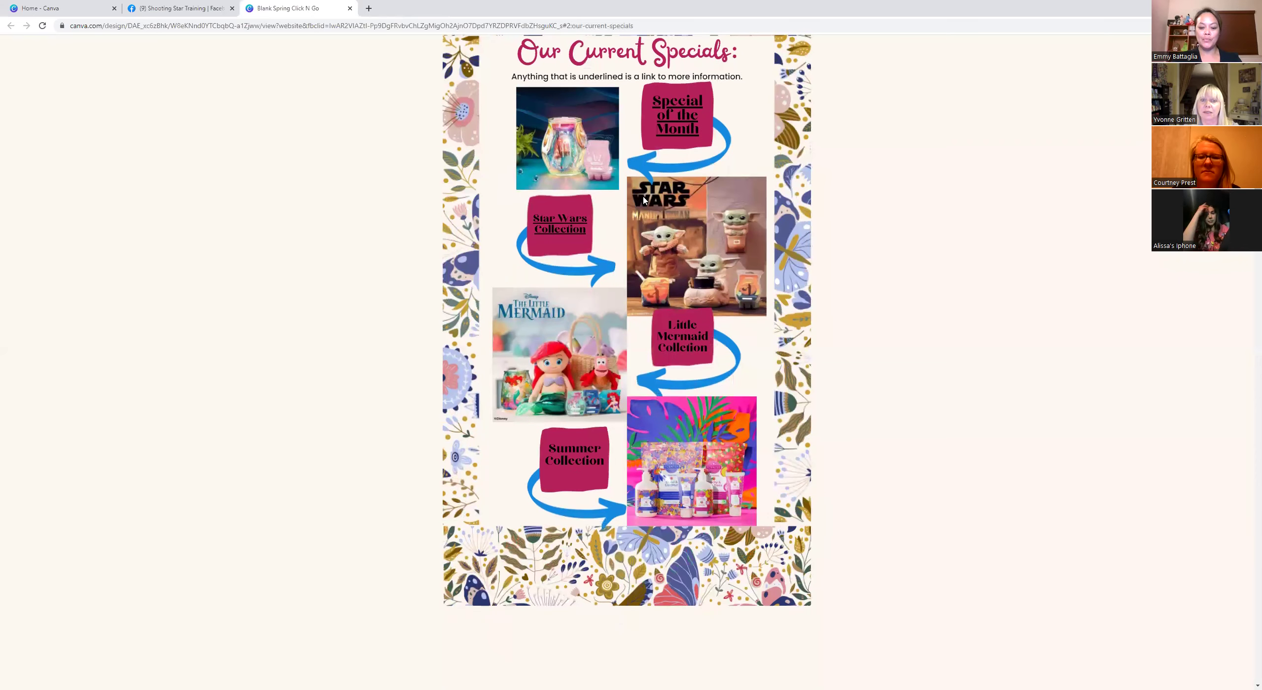
left_click(676, 104)
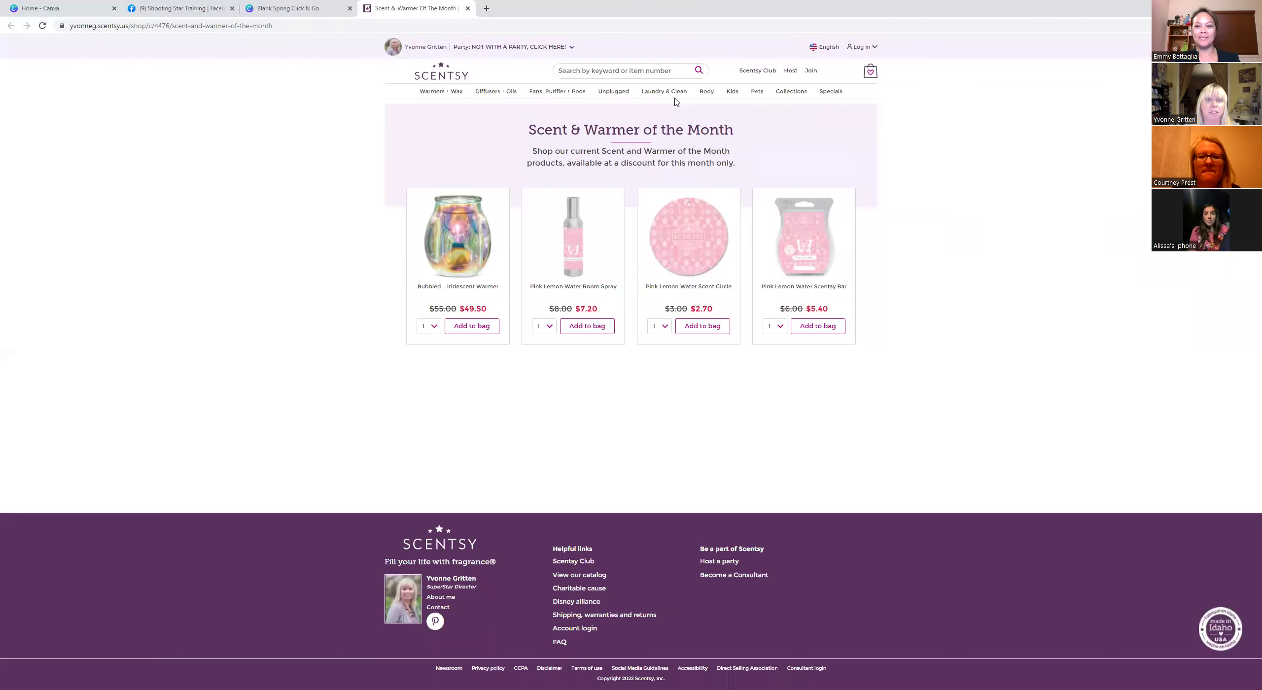
left_click(468, 8)
left_click(553, 223)
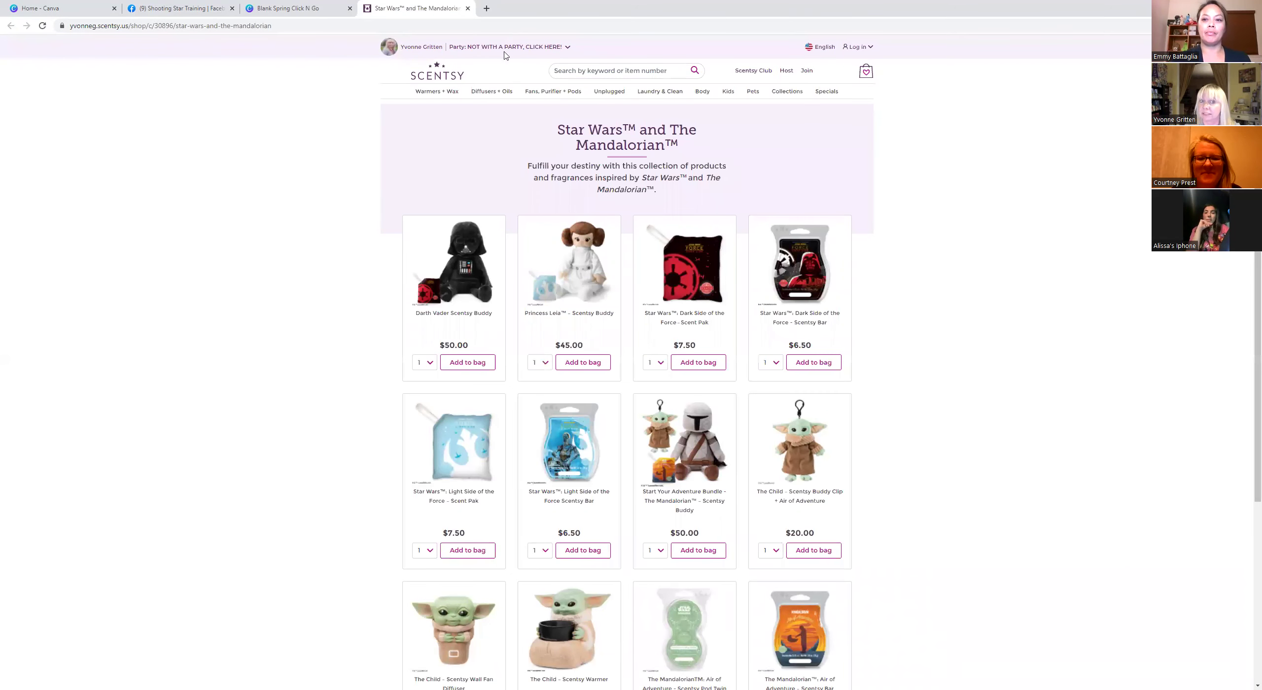
left_click(467, 8)
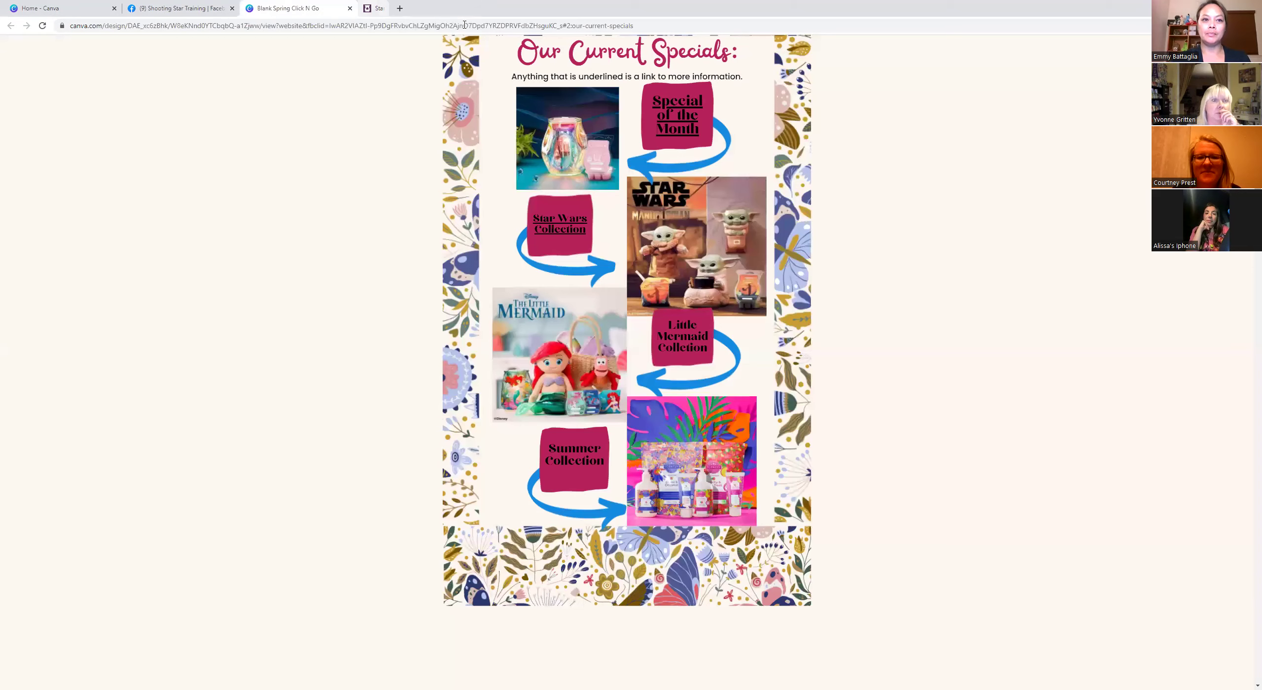
Test the Learn About Warmers and Wax link, skipping the ad, pausing the video, then closing it.
scroll(628, 343, "down", 10)
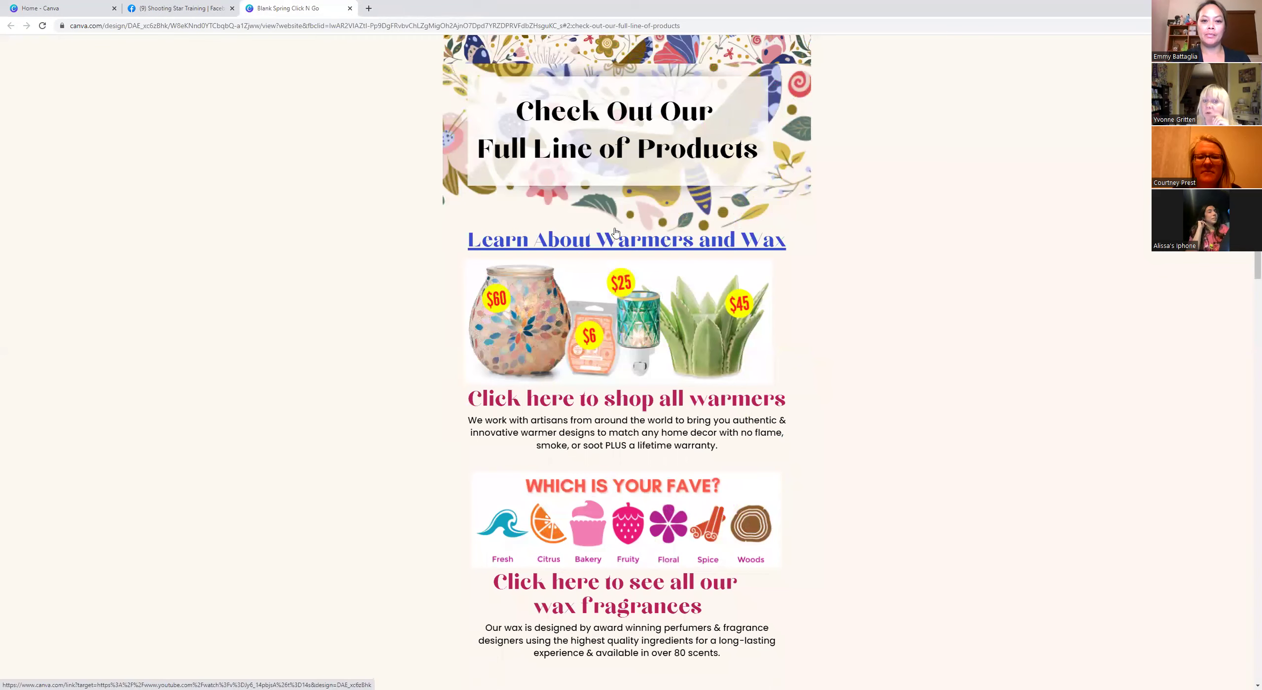
left_click(622, 243)
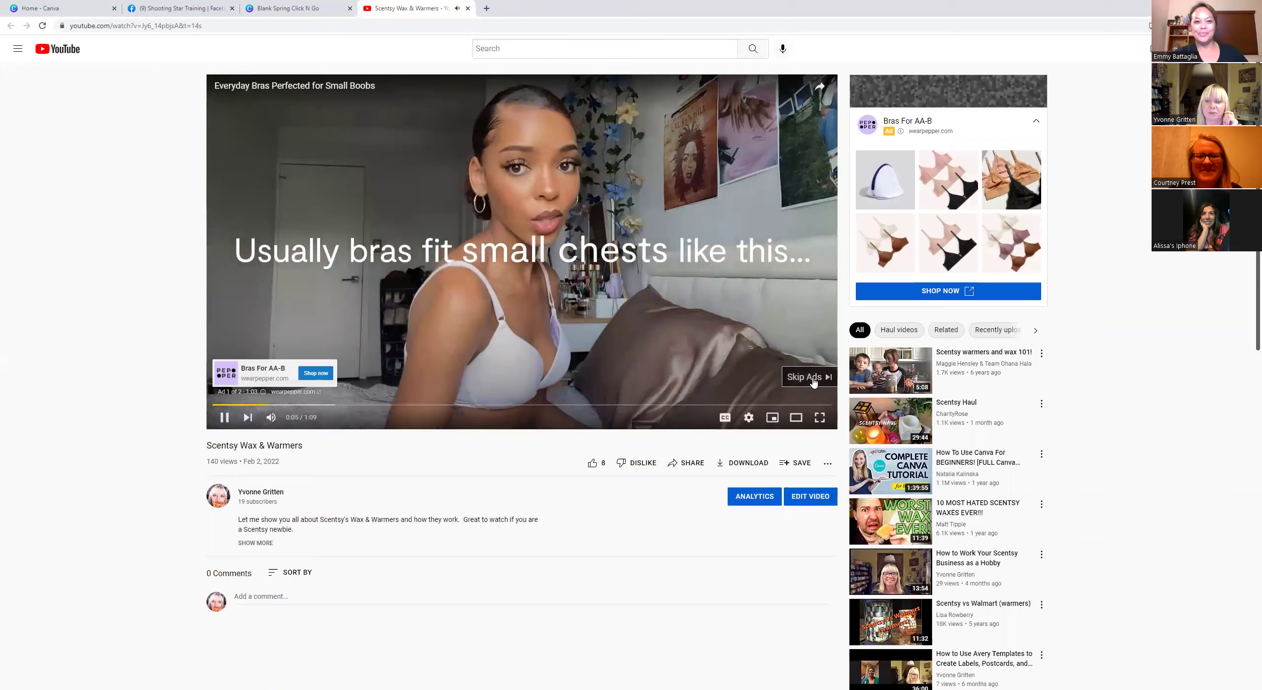
left_click(814, 382)
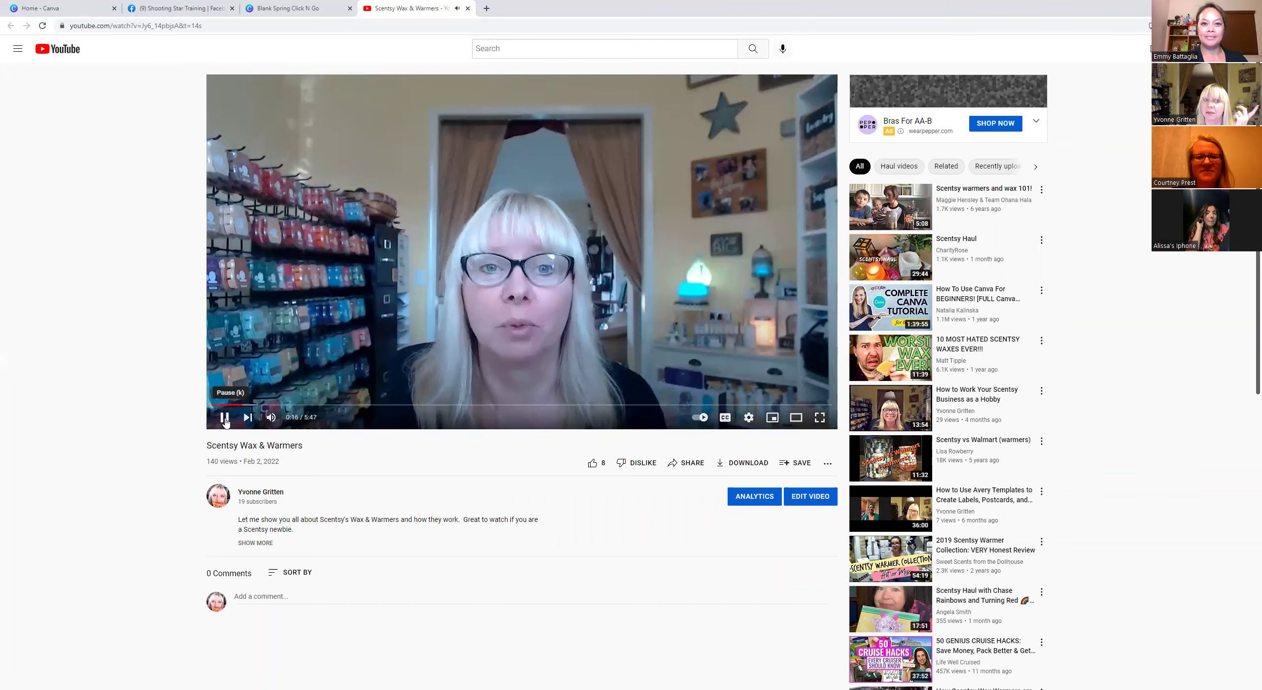
key("space")
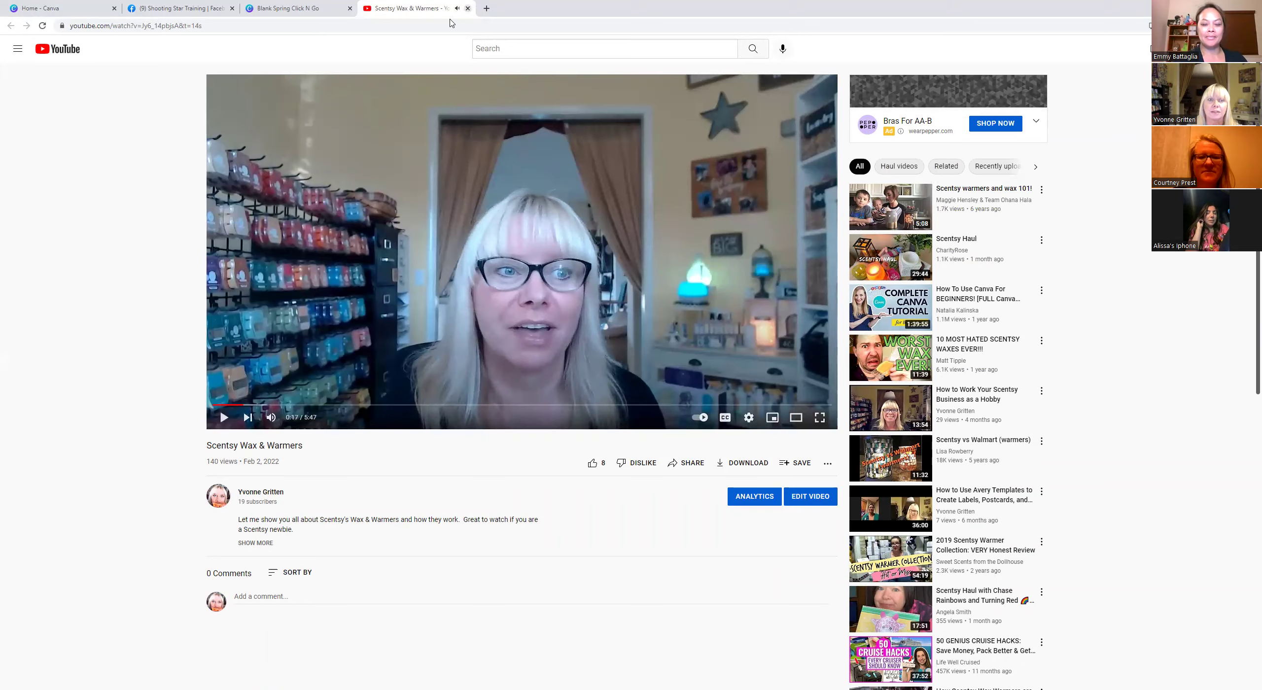
key("ctrl+w")
scroll(715, 370, "down", 7)
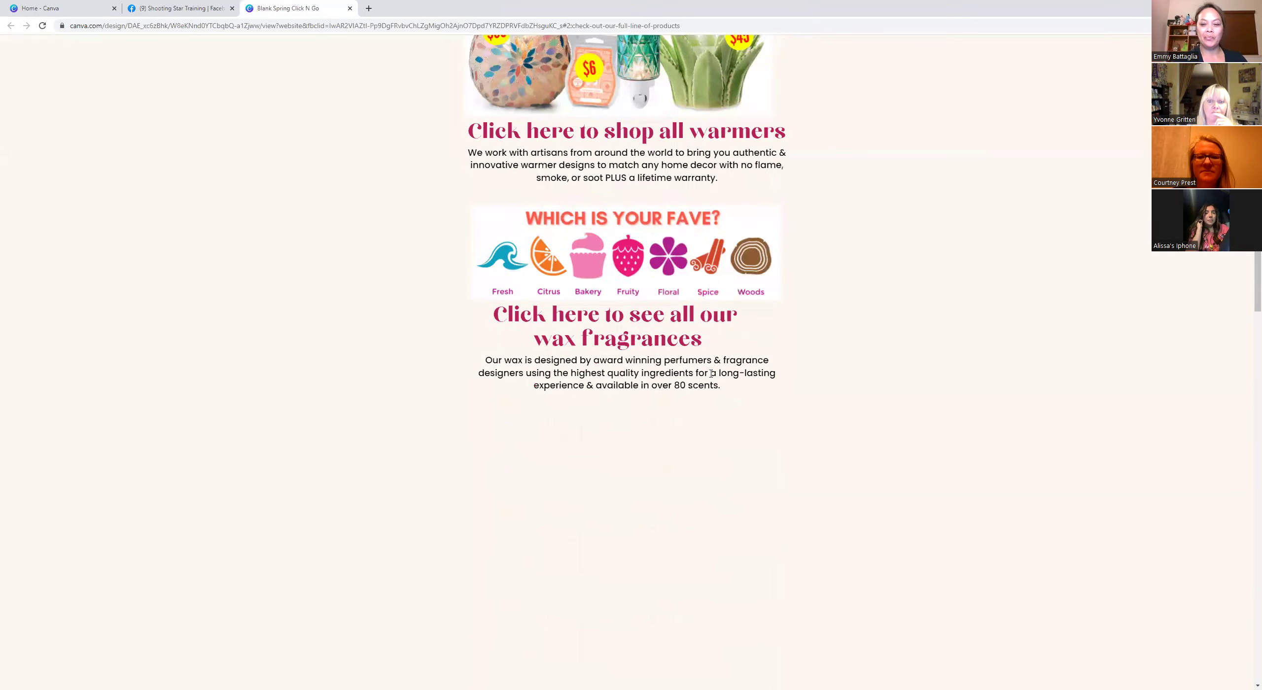
scroll(678, 367, "down", 2)
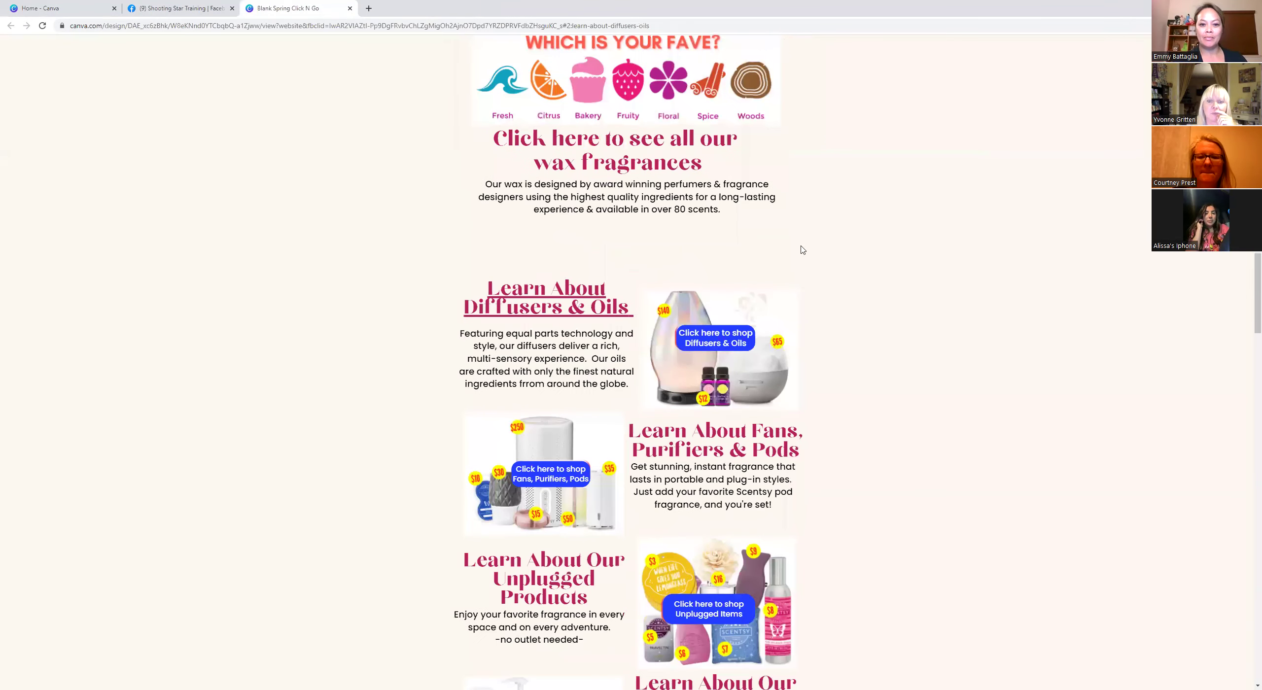
left_click(562, 291)
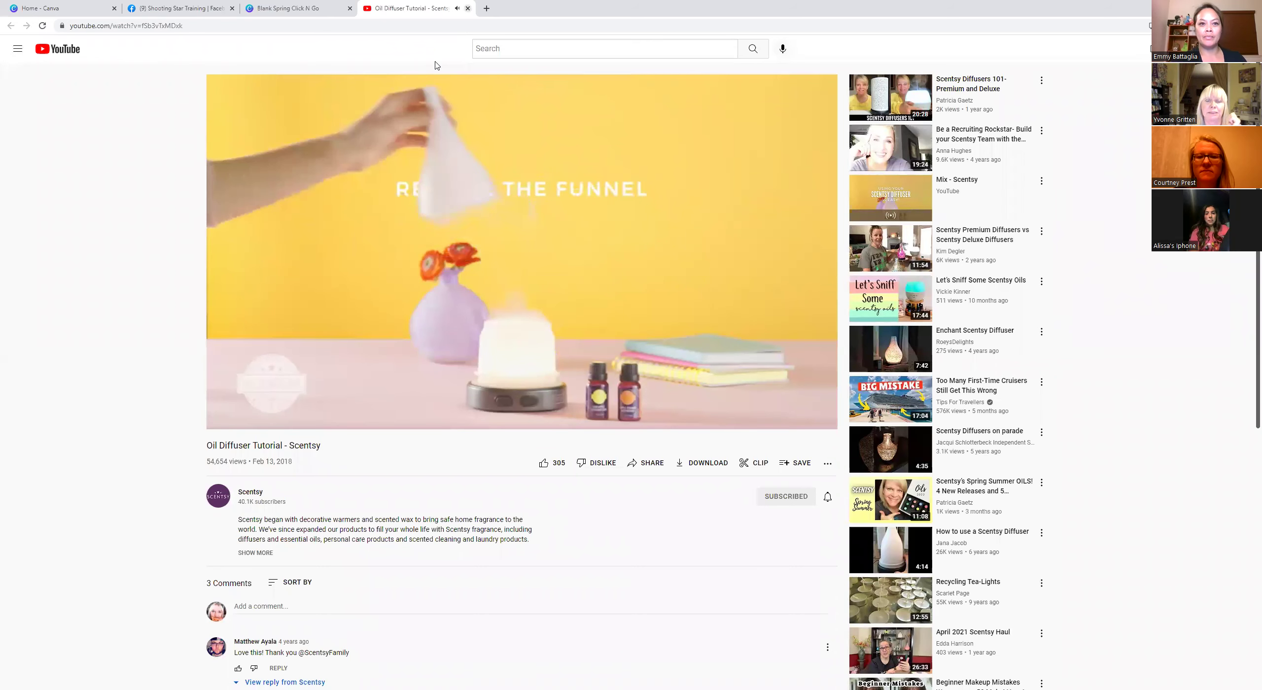
key("ctrl+w")
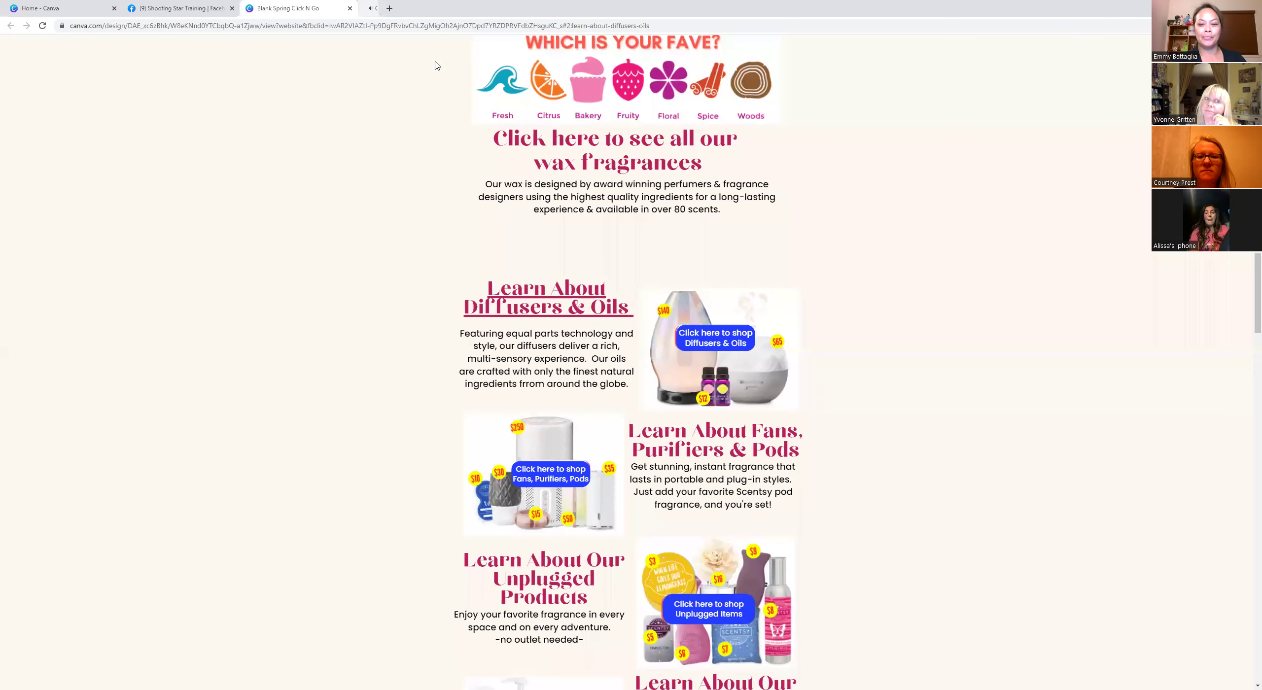
scroll(651, 424, "down", 15)
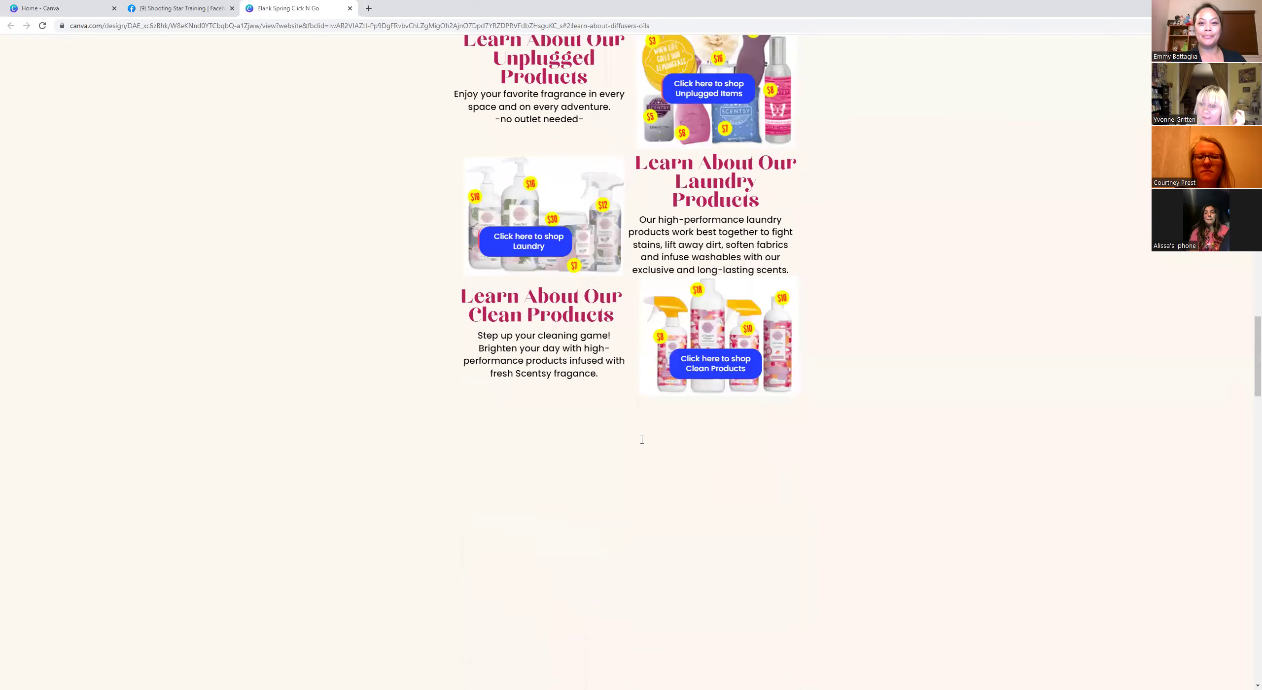
scroll(632, 462, "down", 10)
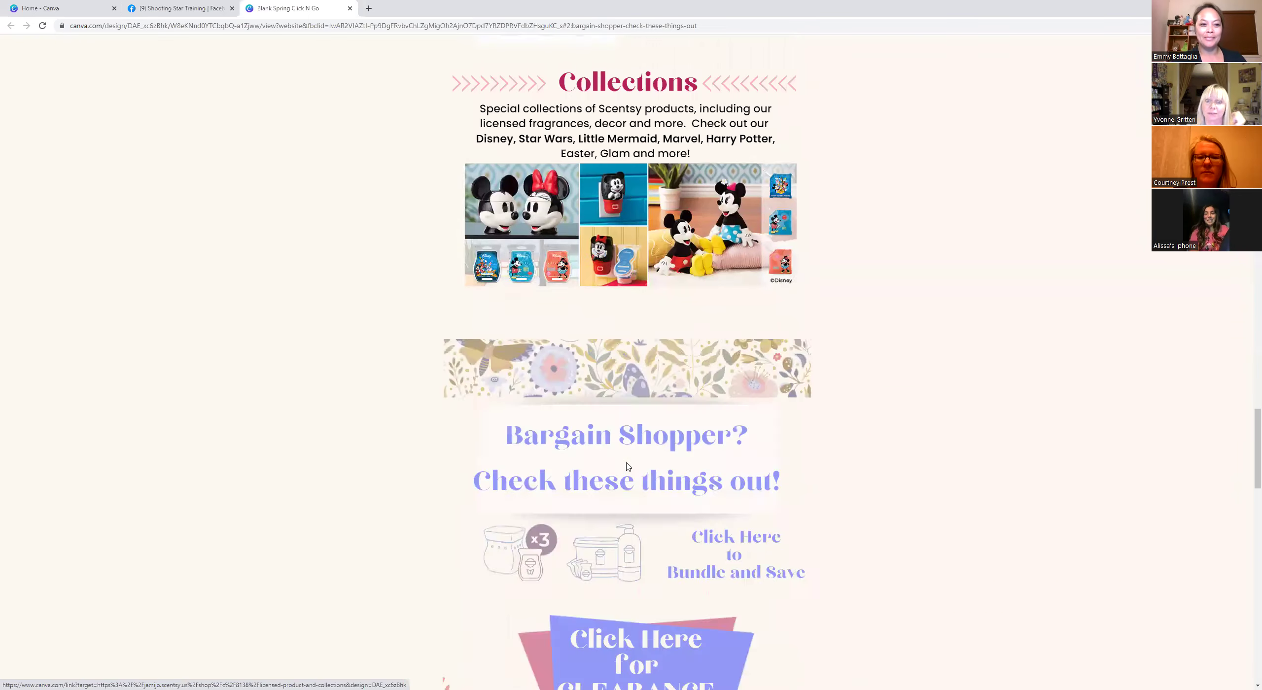
scroll(622, 475, "down", 3)
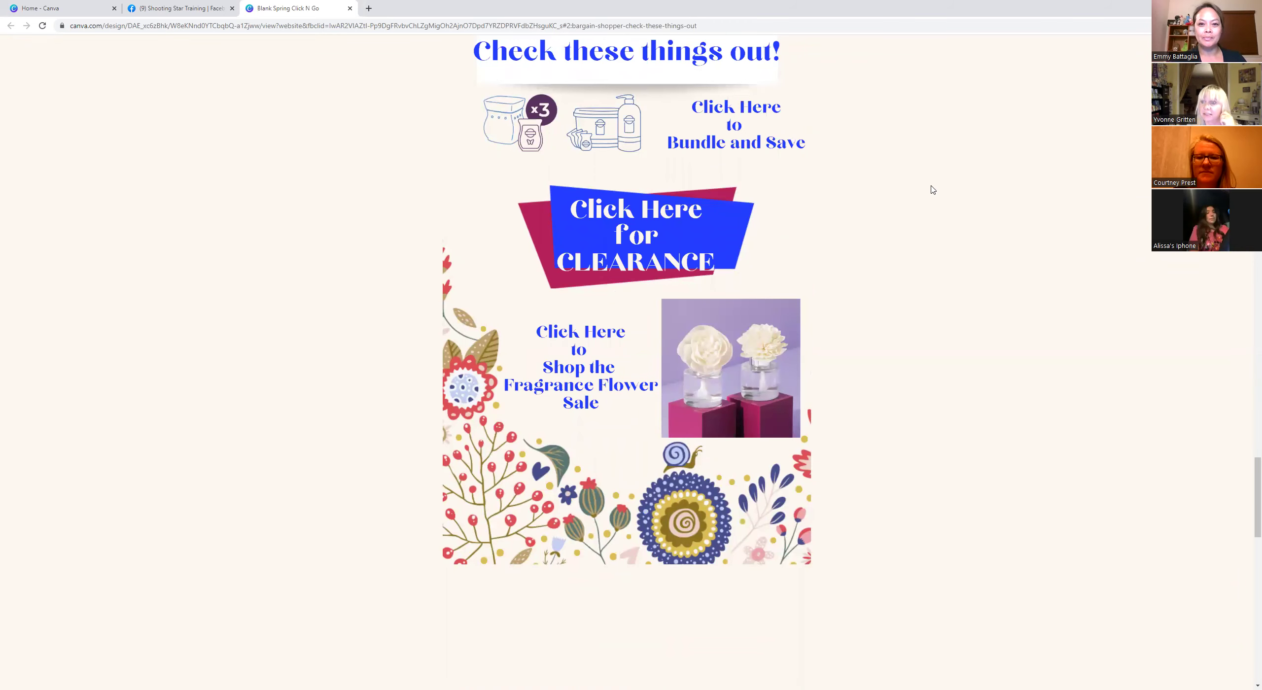
scroll(1119, 277, "up", 15)
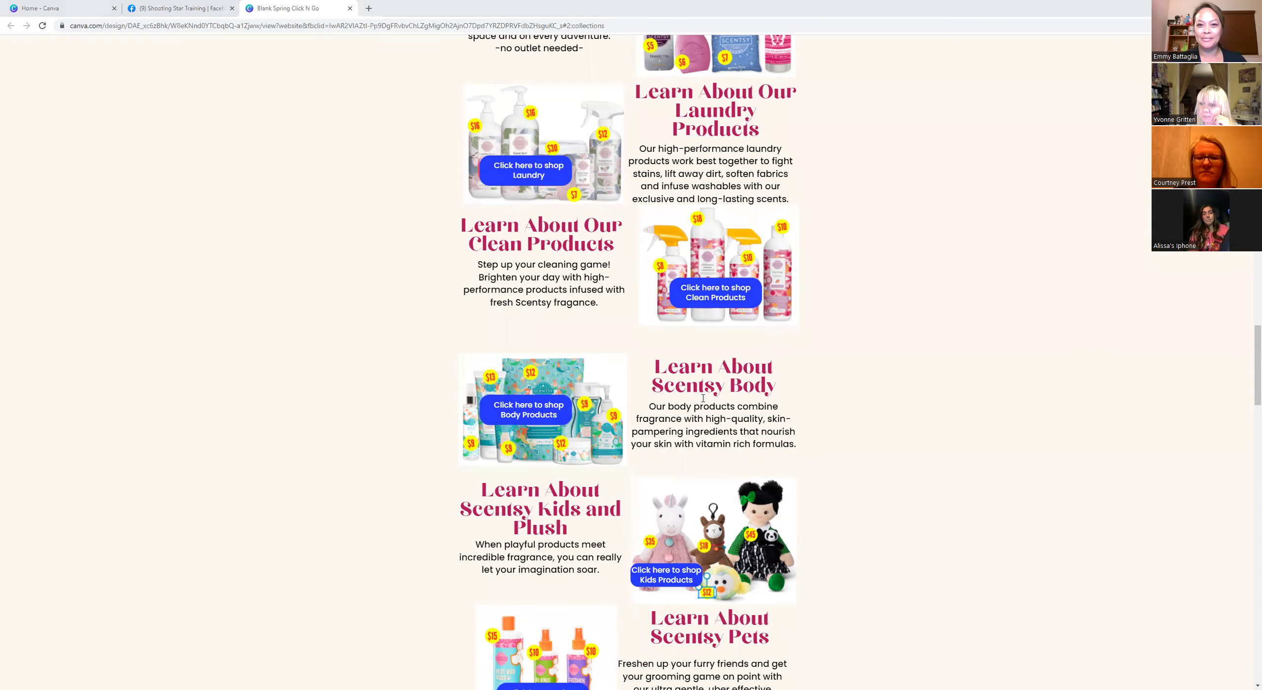
scroll(703, 398, "down", 3)
scroll(703, 398, "up", 10)
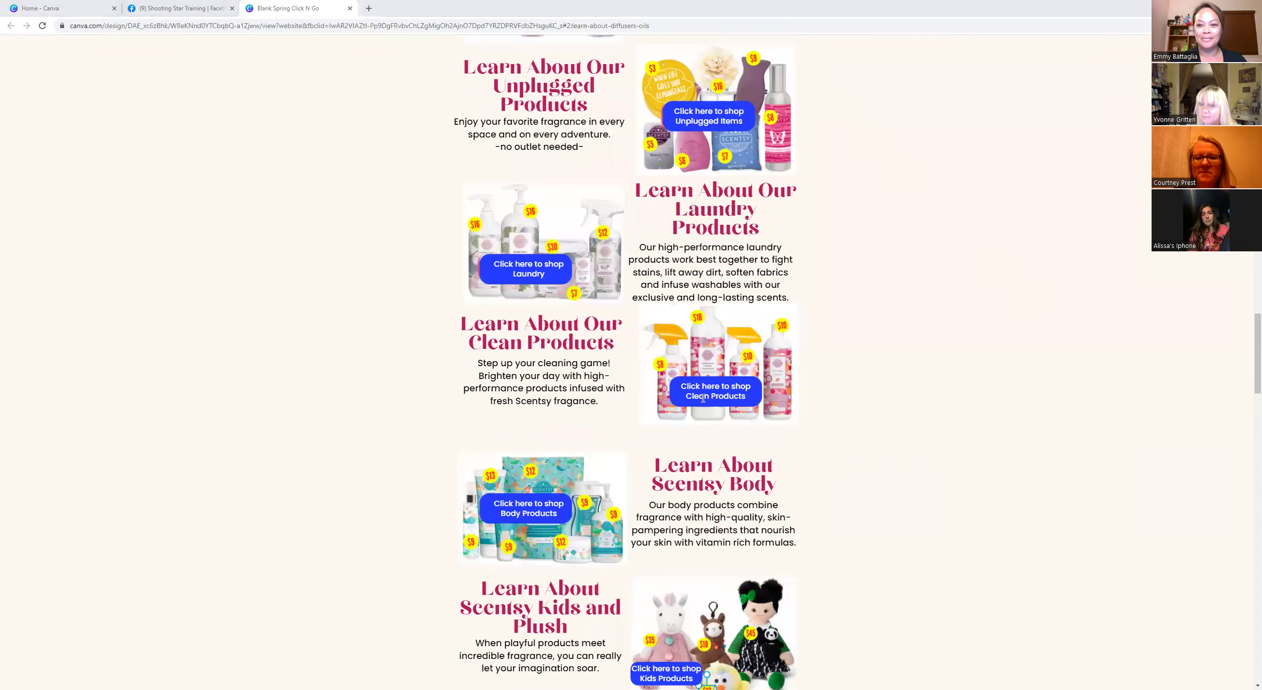
scroll(703, 398, "up", 10)
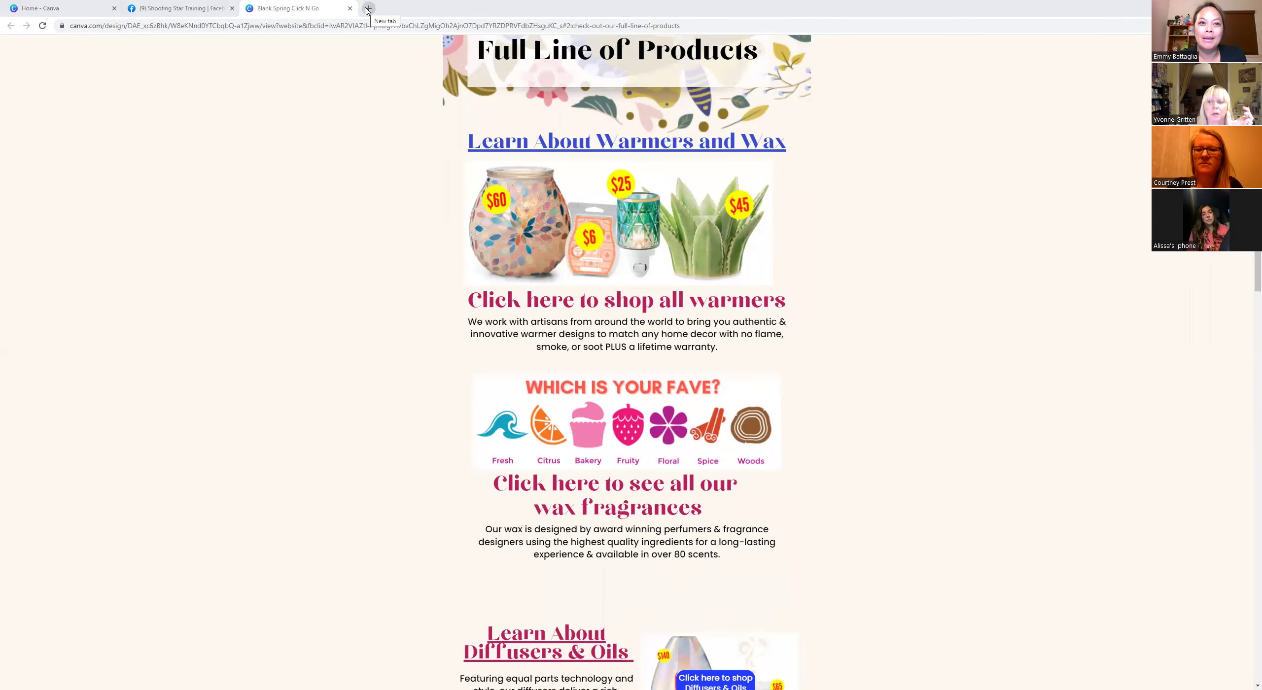
left_click(367, 8)
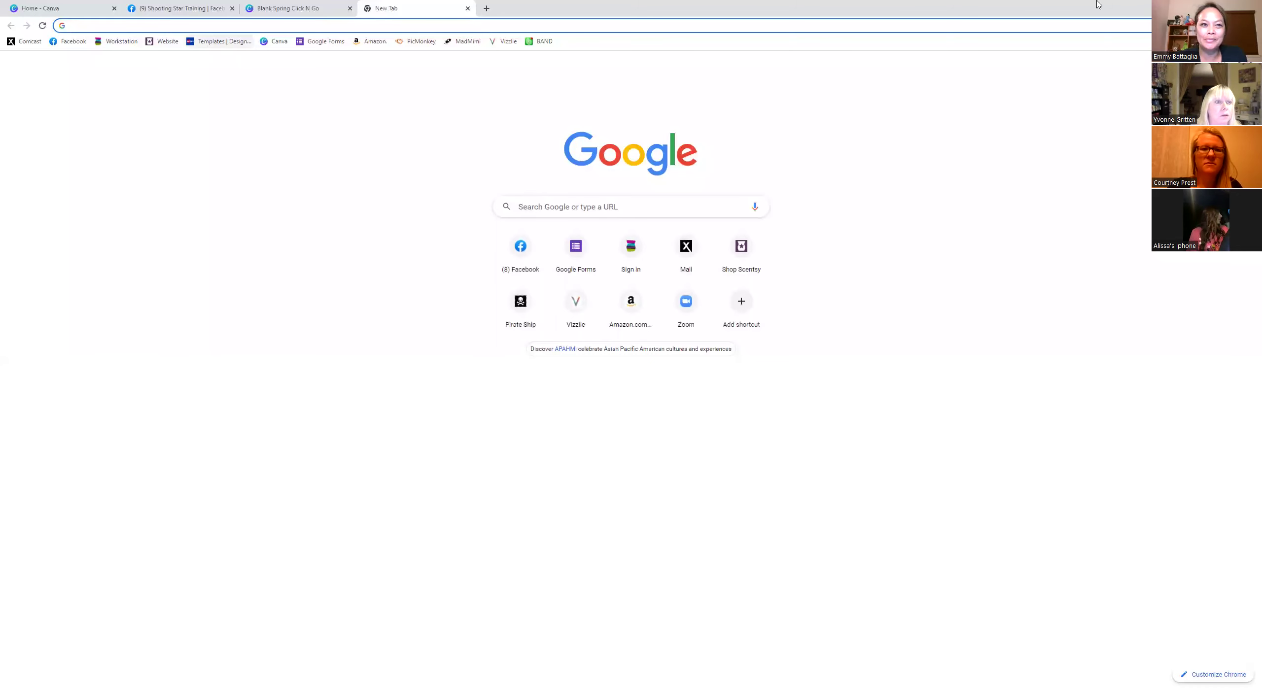
type("you tube")
key("Return")
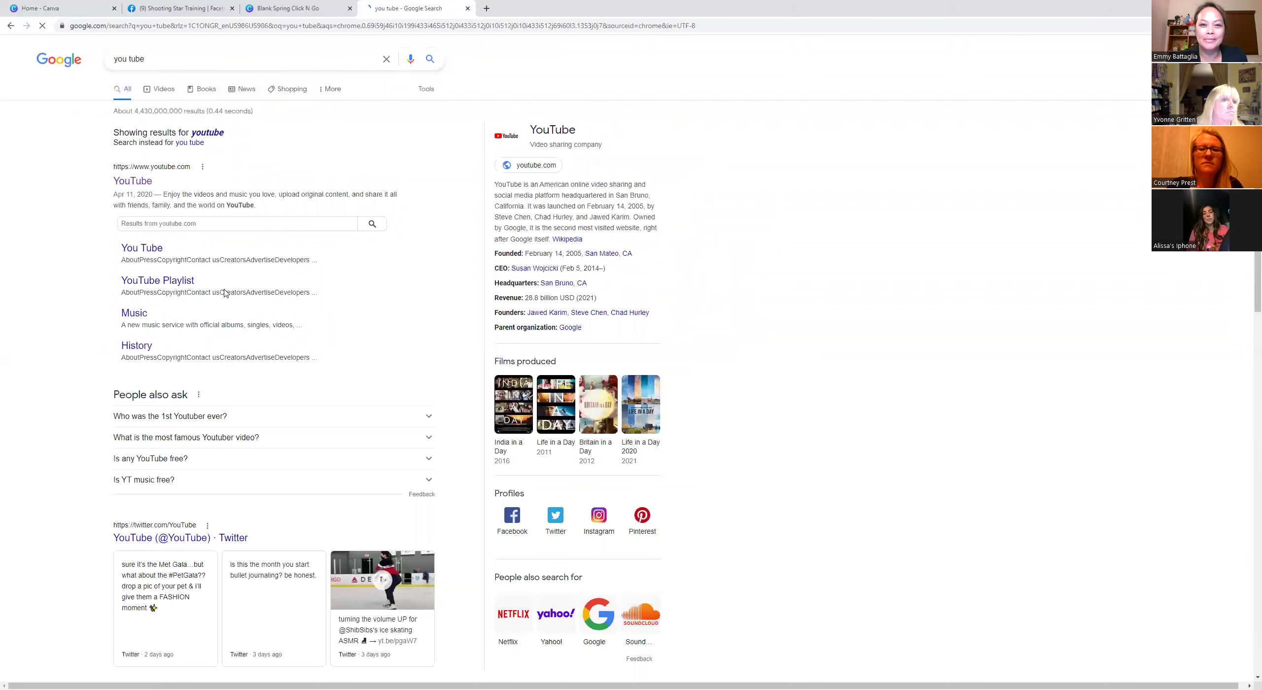
left_click(151, 174)
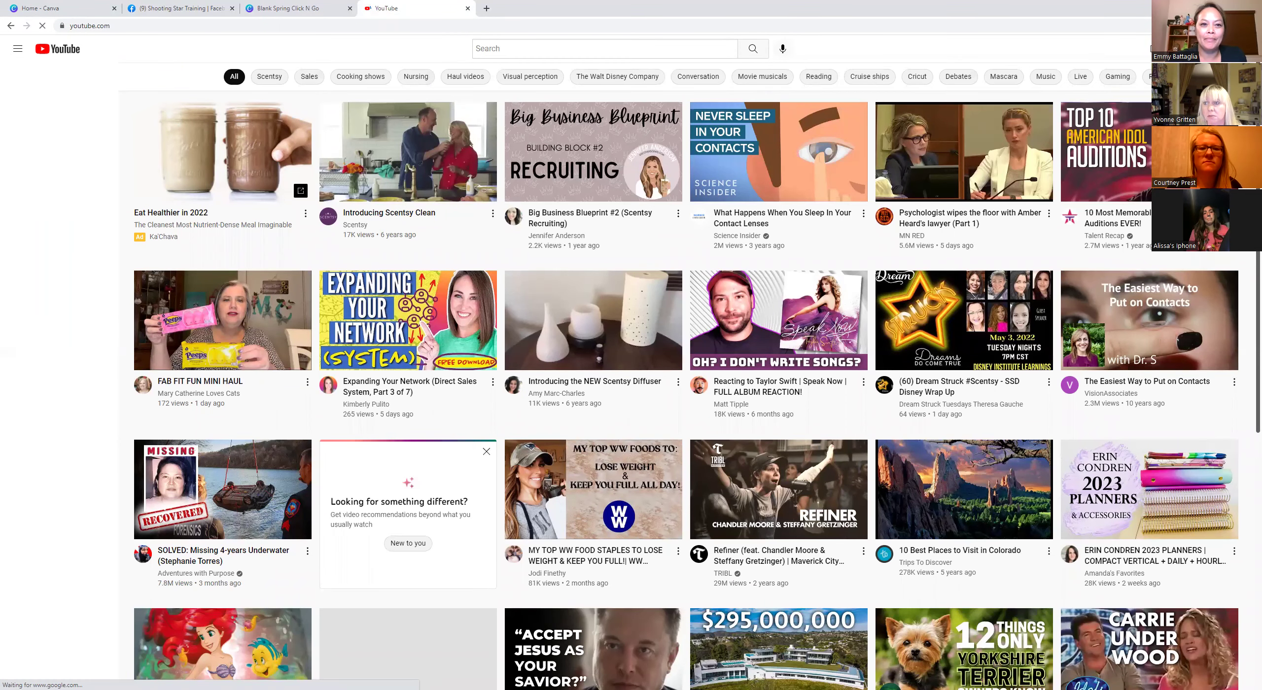
left_click(1151, 49)
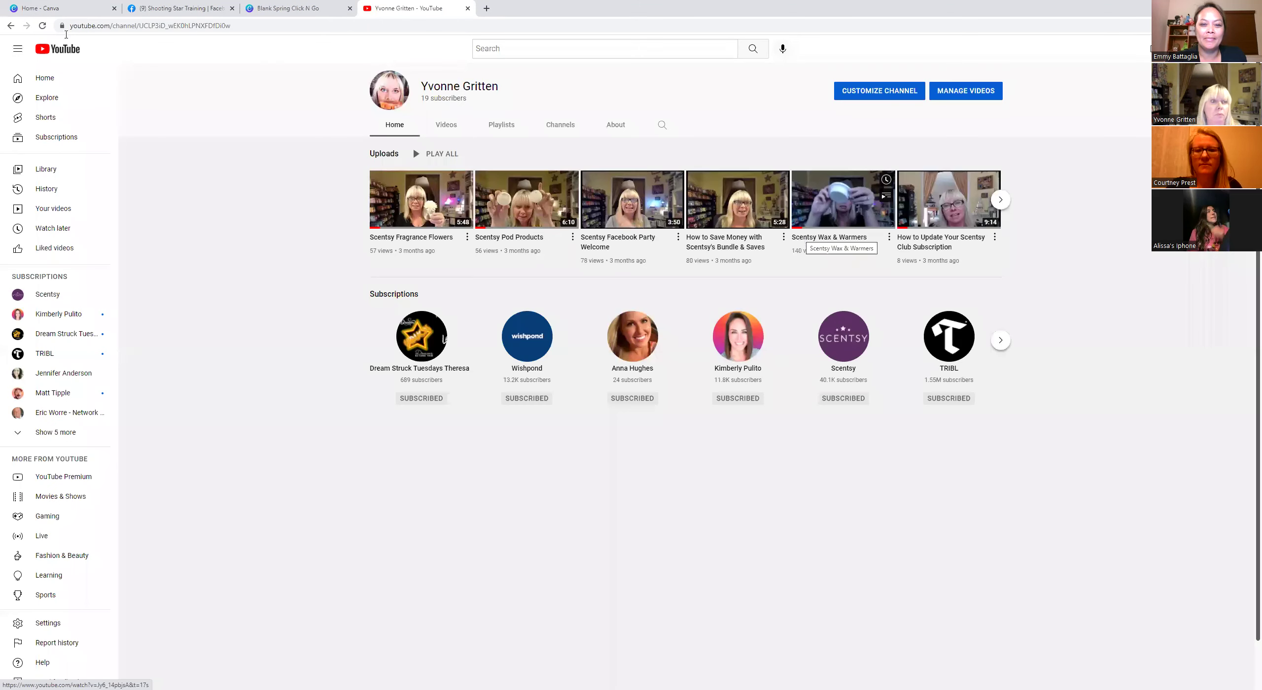
left_click(829, 237)
key("ctrl+w")
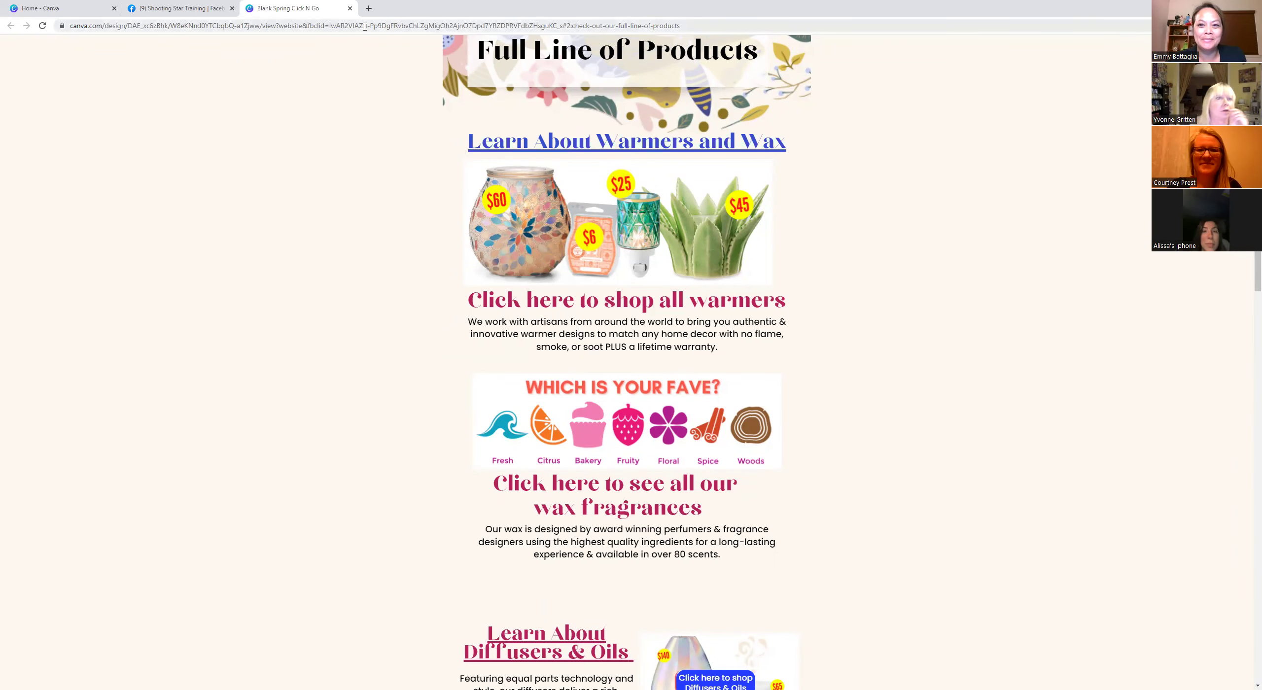
Open Blank Spring Click N Go from Canva's Recent designs and scroll down to its Page 8.
left_click(79, 9)
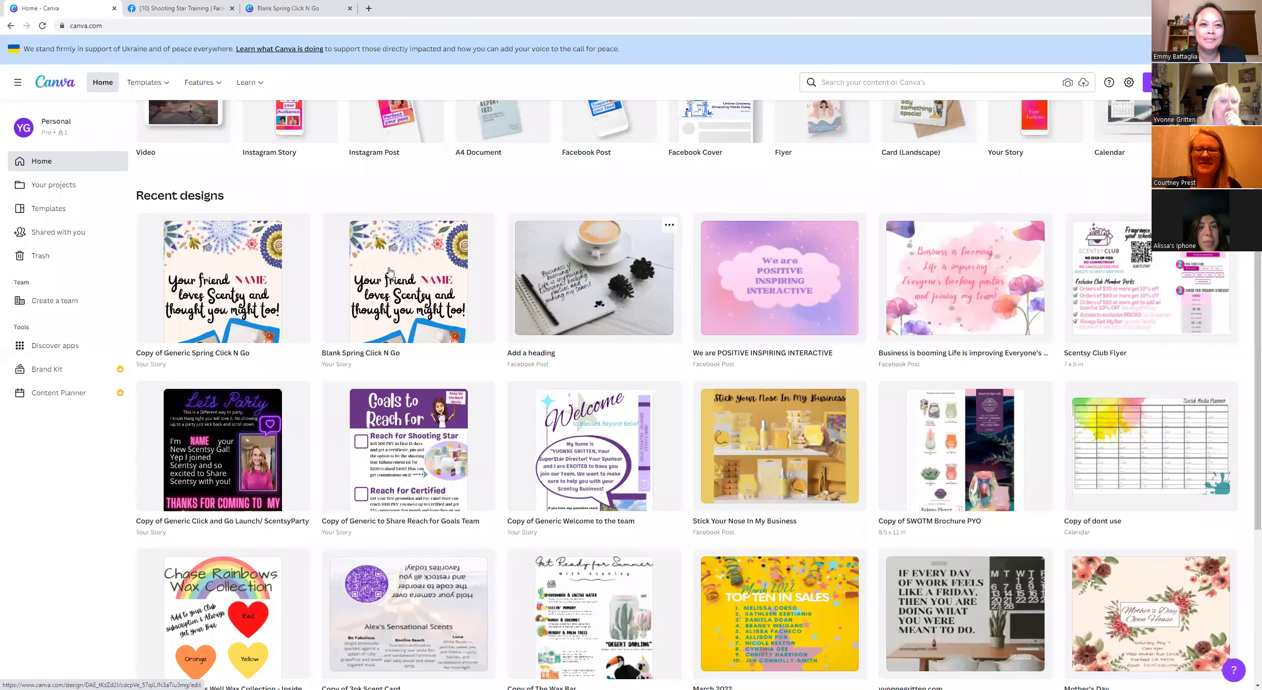
left_click(390, 271)
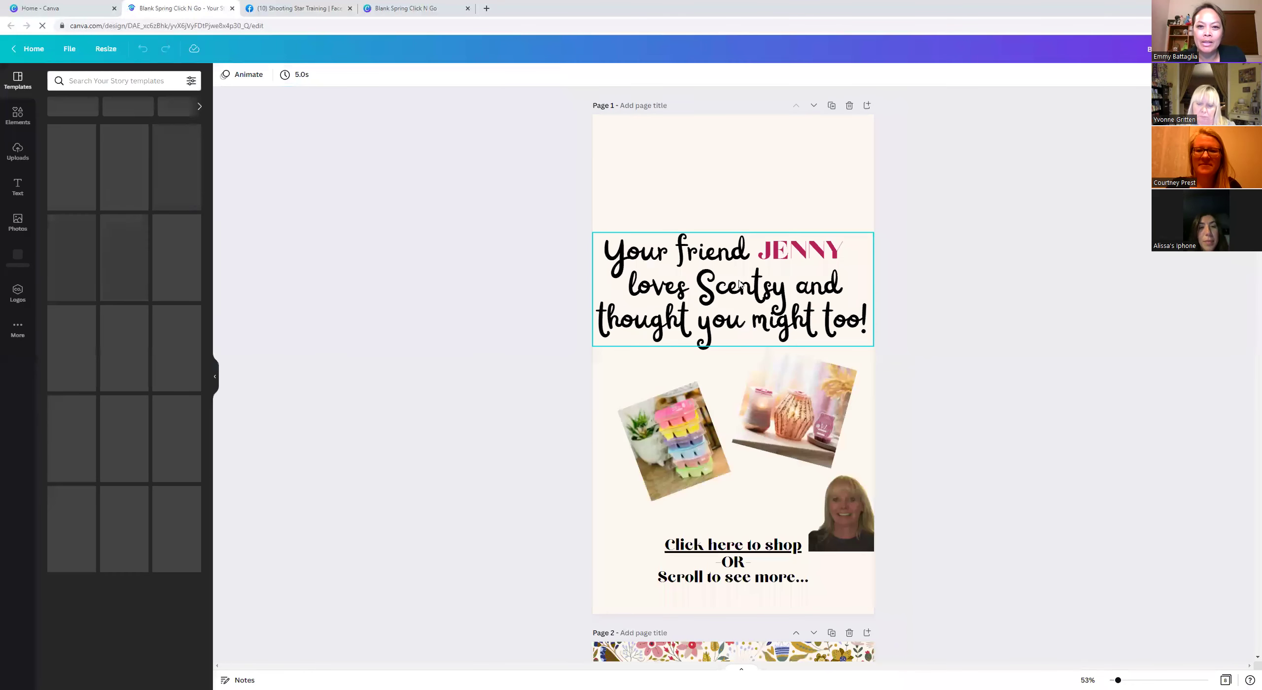
scroll(739, 283, "down", 15)
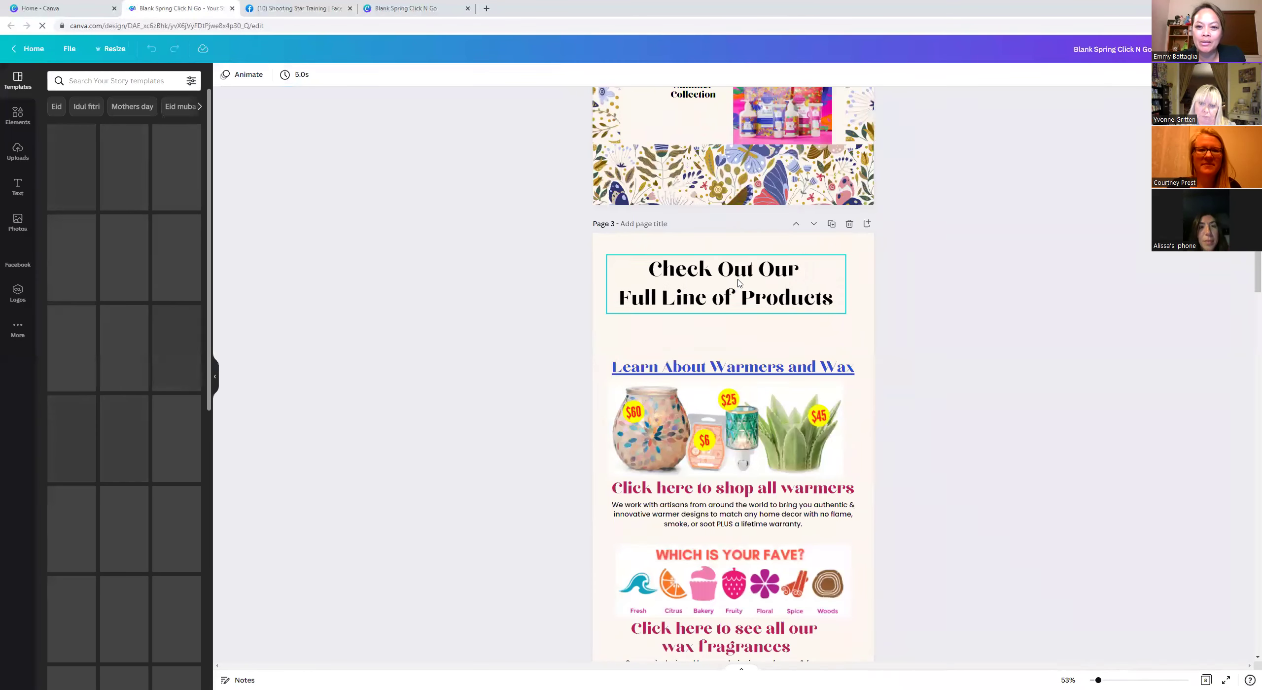
scroll(740, 283, "down", 5)
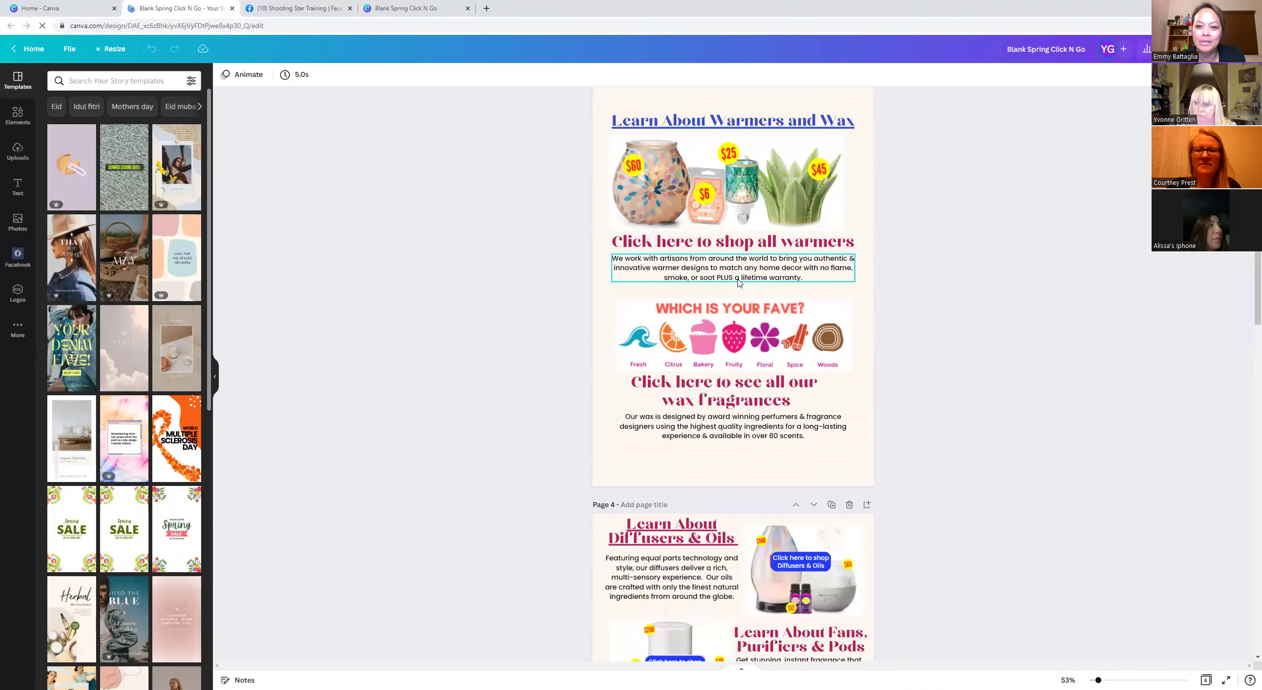
scroll(738, 283, "down", 10)
scroll(738, 282, "down", 5)
scroll(738, 283, "up", 15)
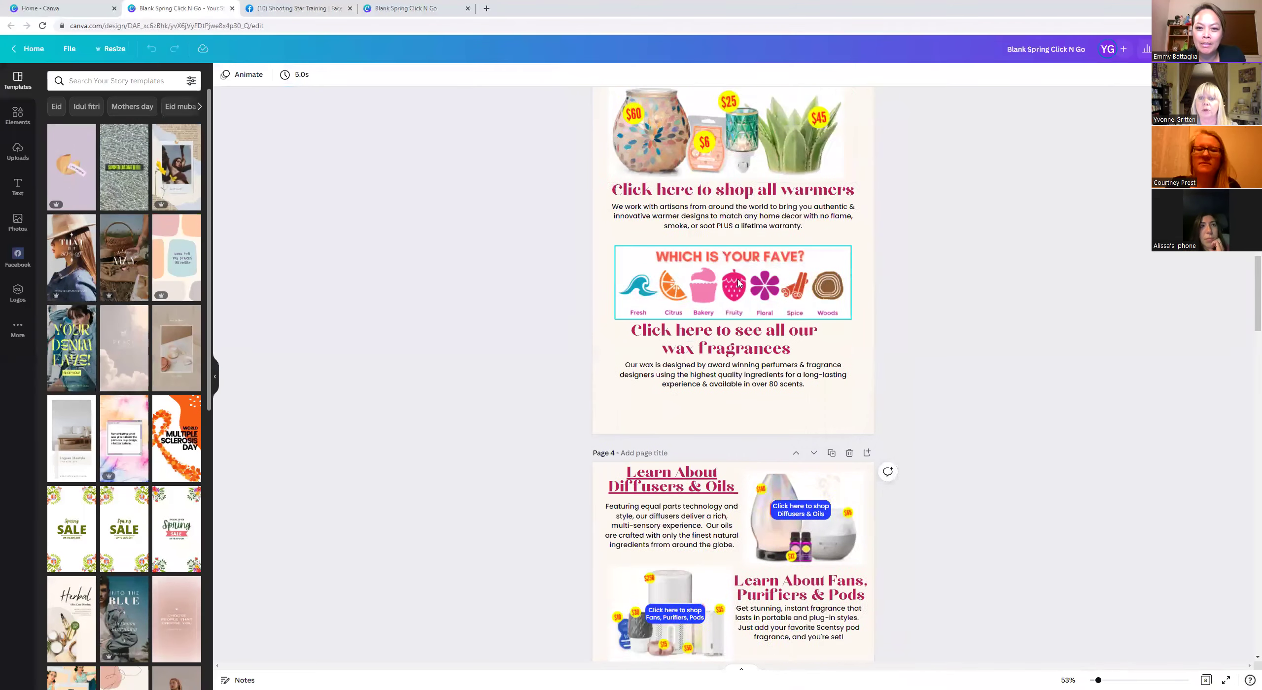
scroll(738, 282, "up", 4)
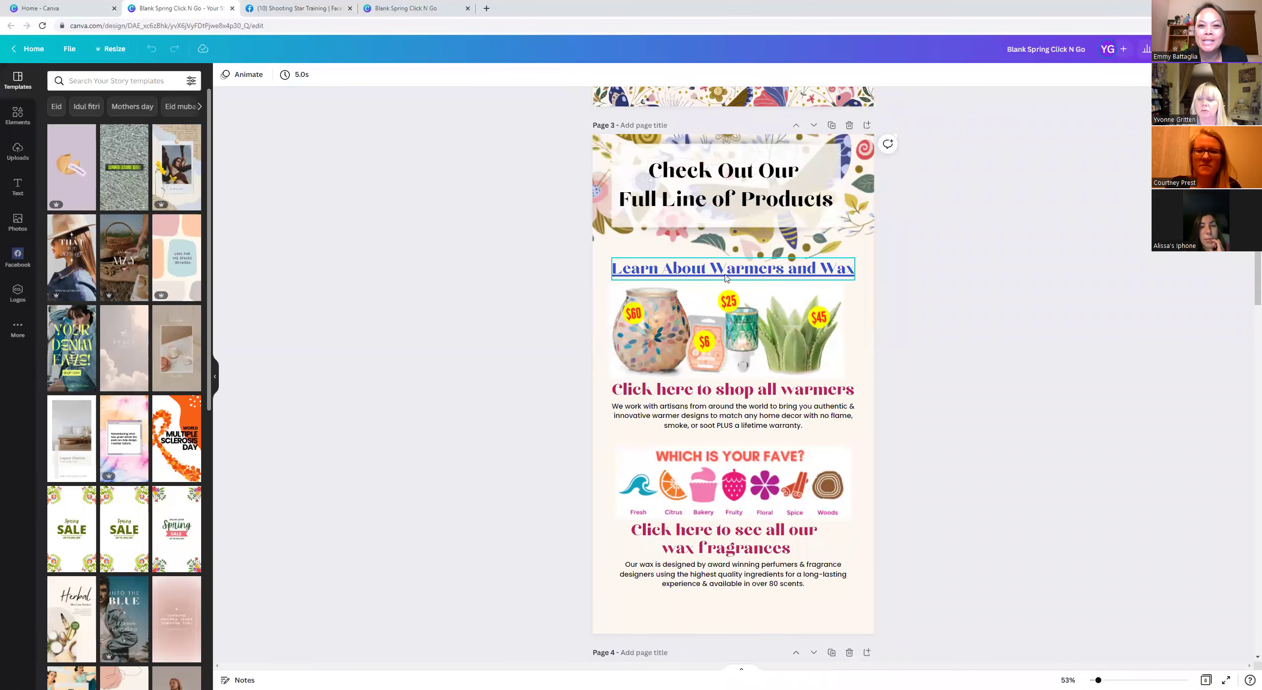
scroll(784, 318, "down", 17)
scroll(780, 326, "down", 17)
scroll(754, 378, "down", 20)
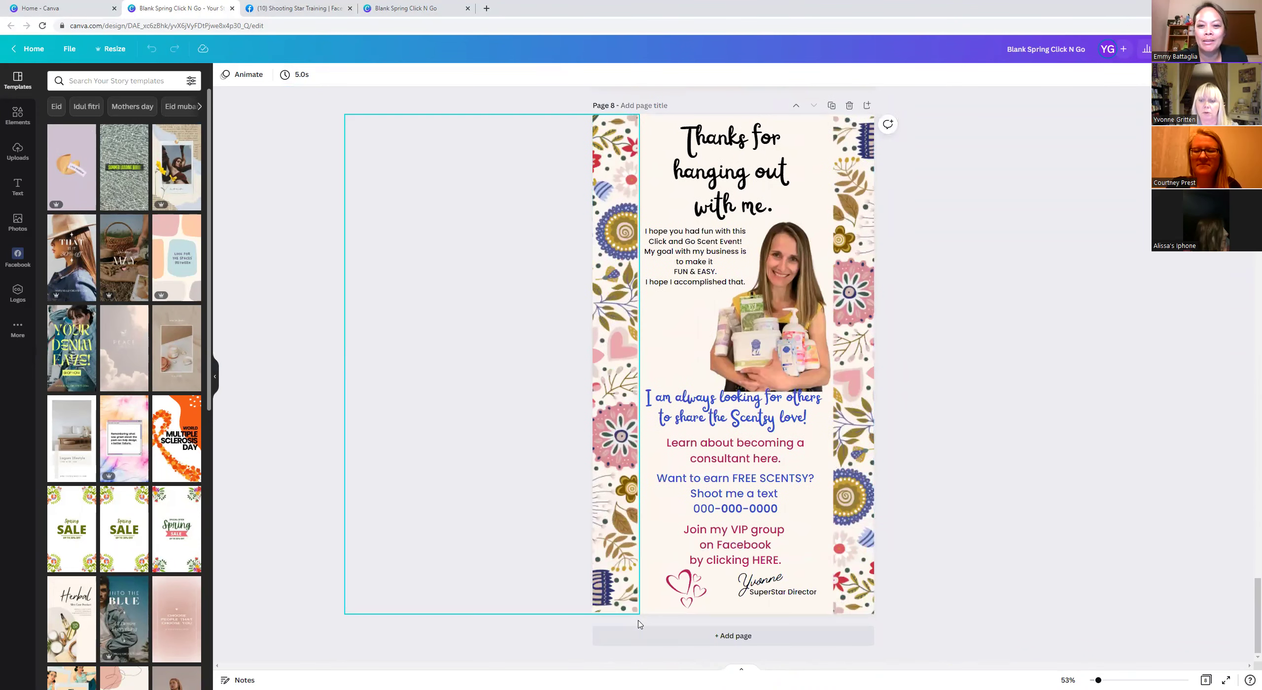
Add a blank Page 9 after the thank-you page and show the More apps panel.
left_click(735, 637)
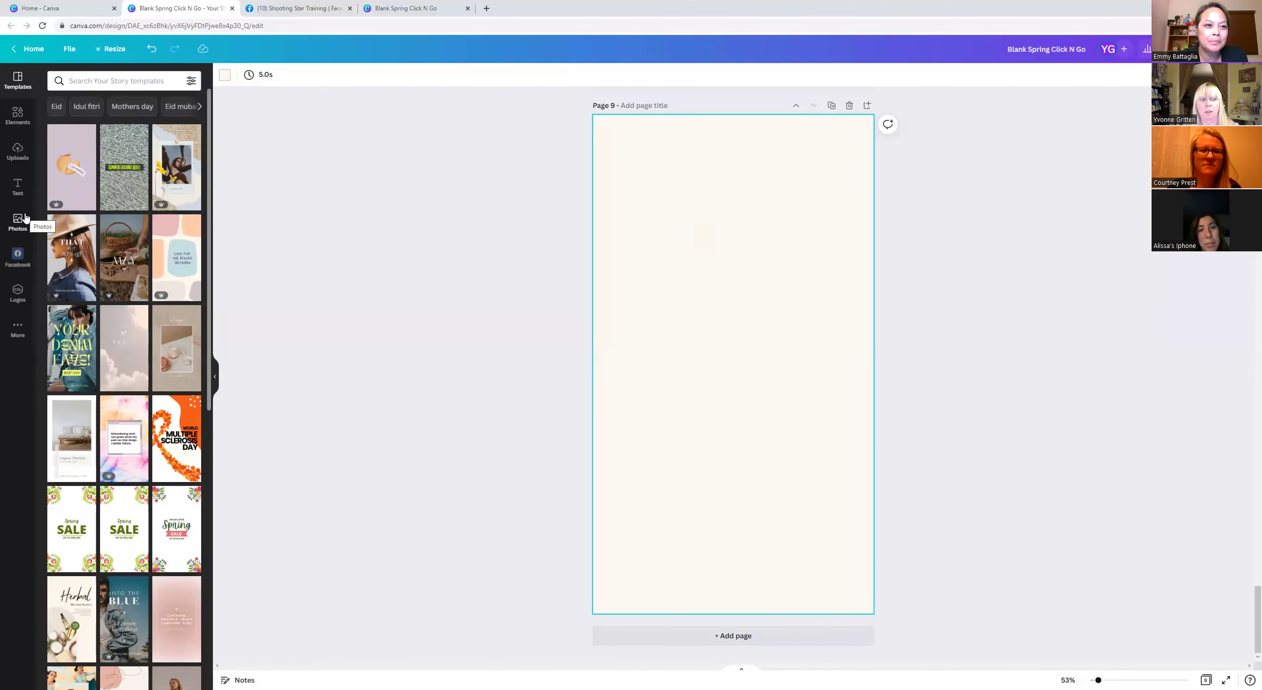
left_click(17, 329)
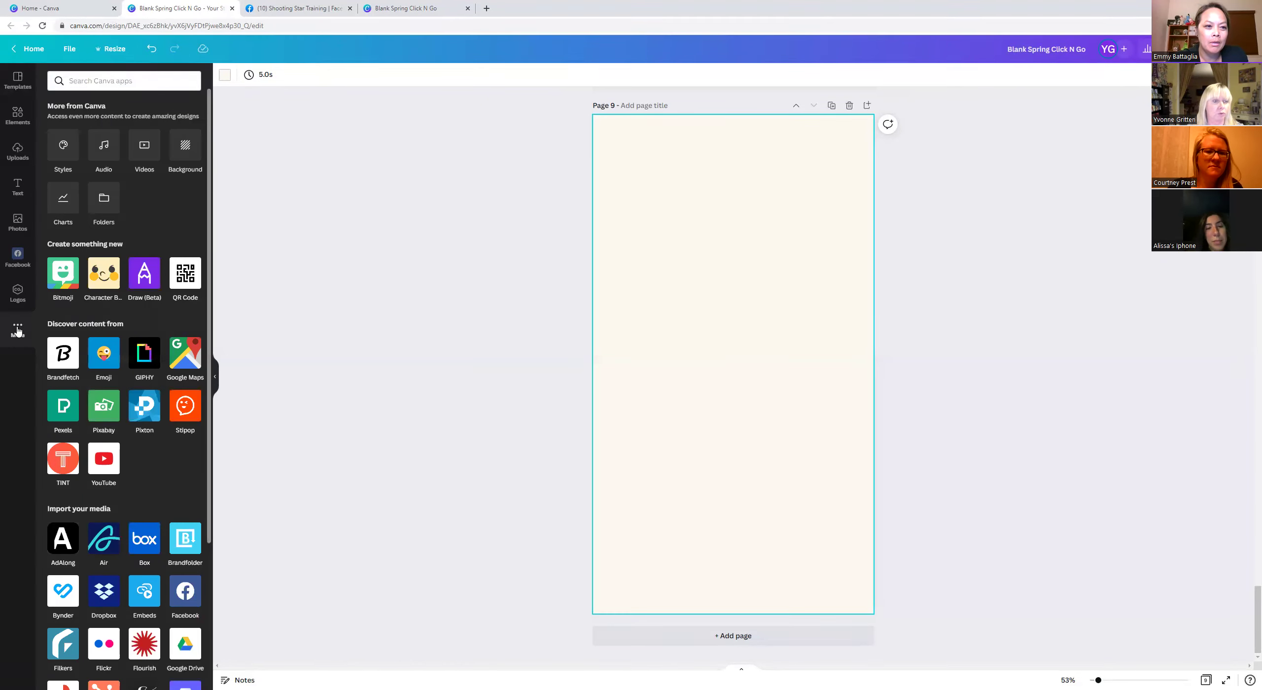
Start Canva's YouTube app and paste the copied video link into its search, getting no results.
left_click(104, 458)
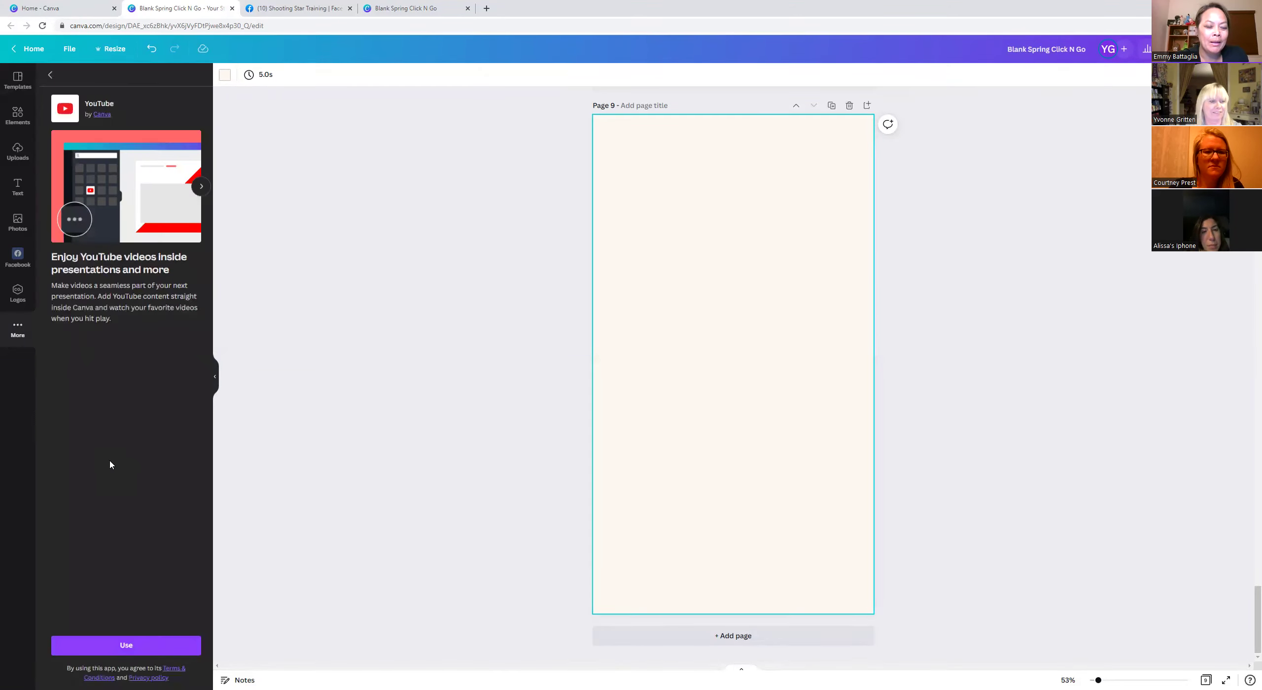
left_click(131, 646)
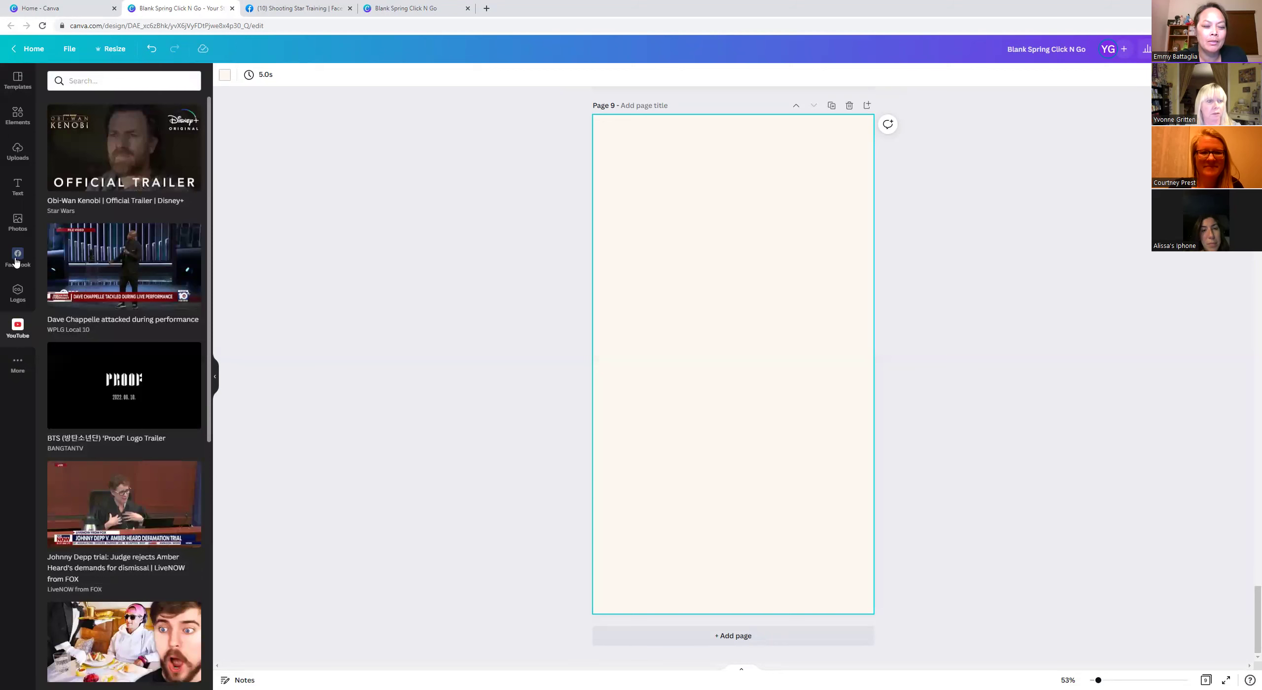
left_click(71, 79)
right_click(71, 79)
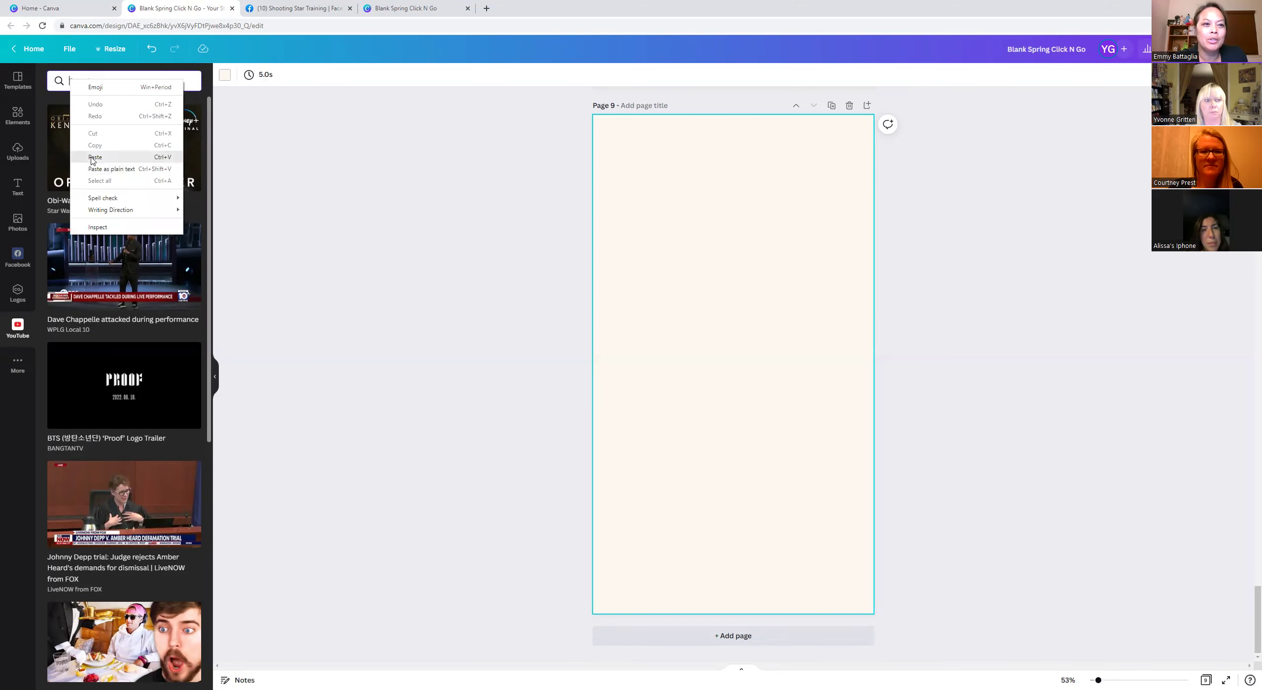
left_click(95, 157)
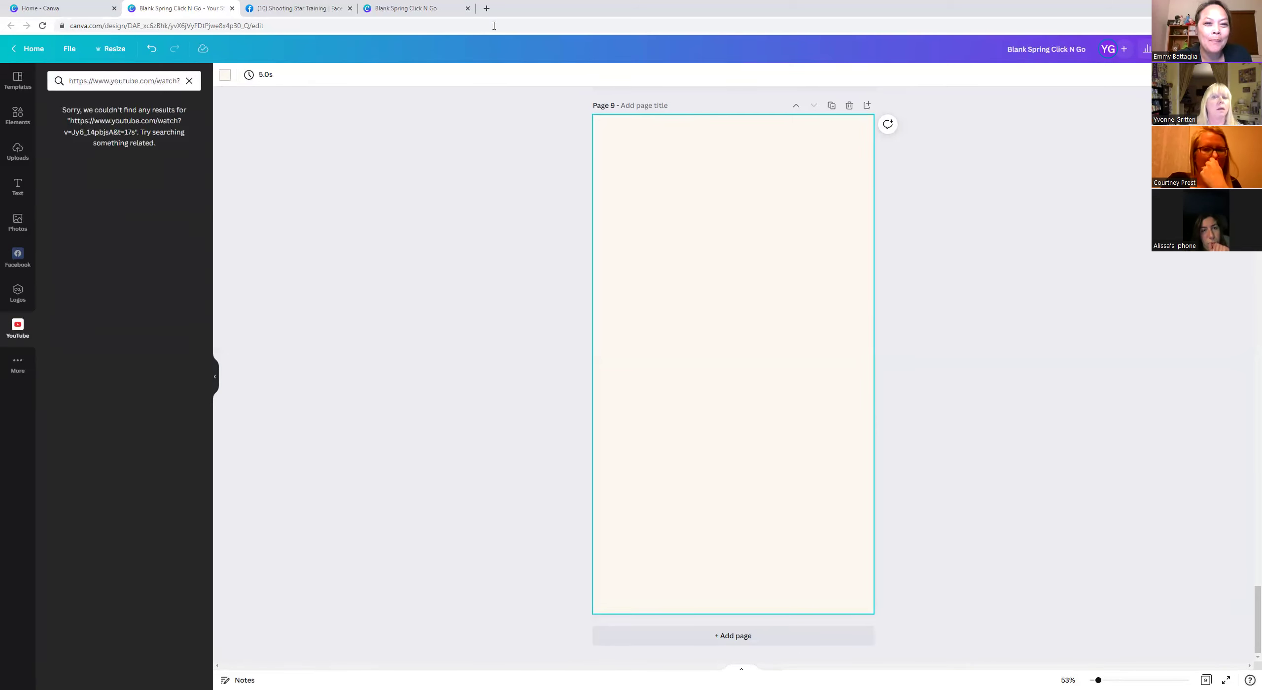
In a new browser tab, web-search 'you tube' and go to the YouTube site.
left_click(487, 8)
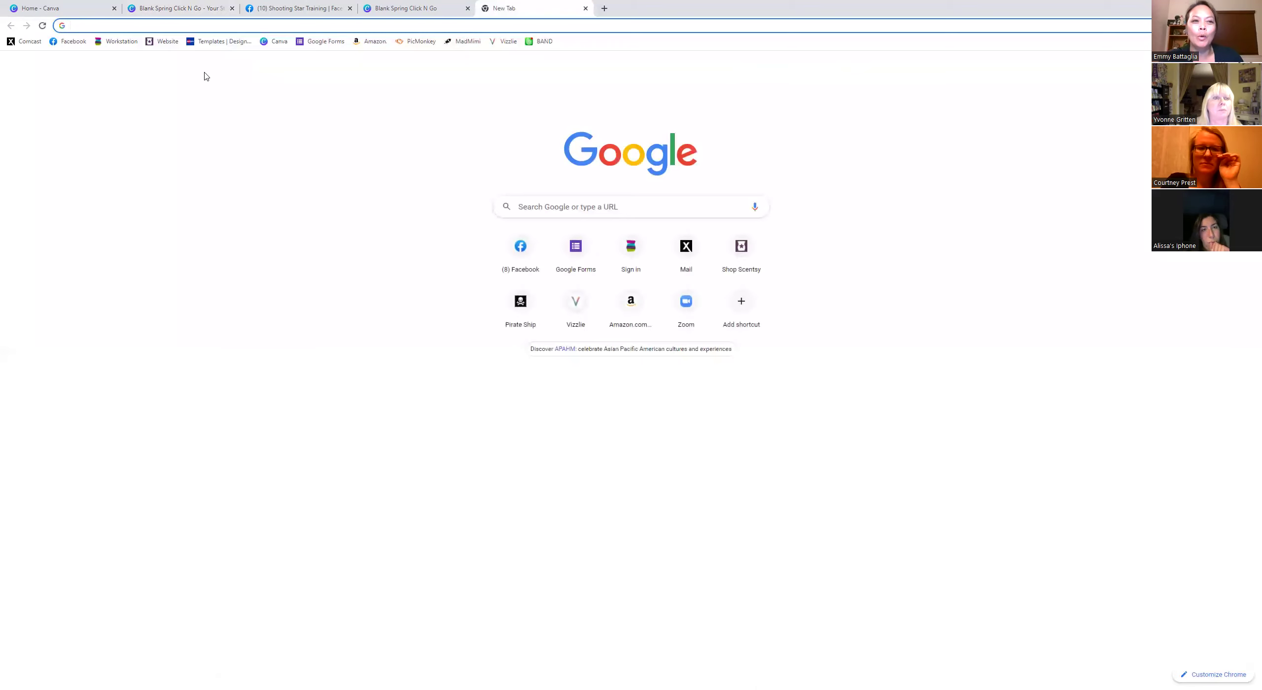
type("you tube")
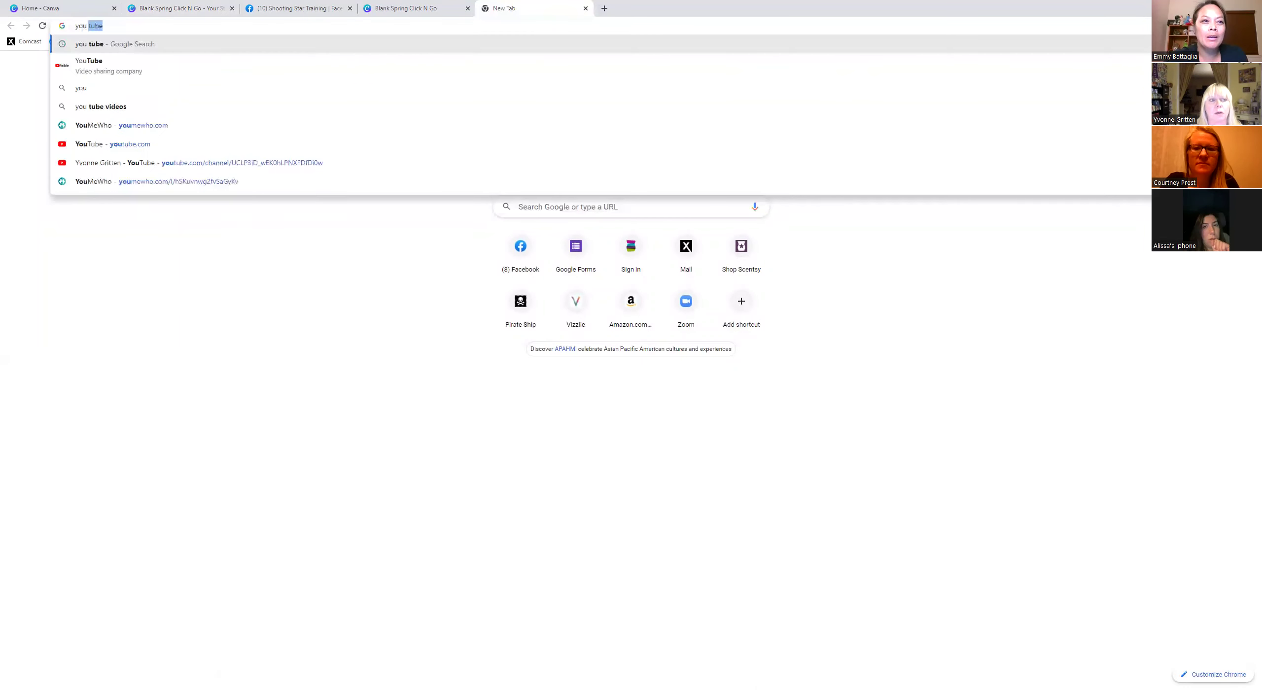
key("Return")
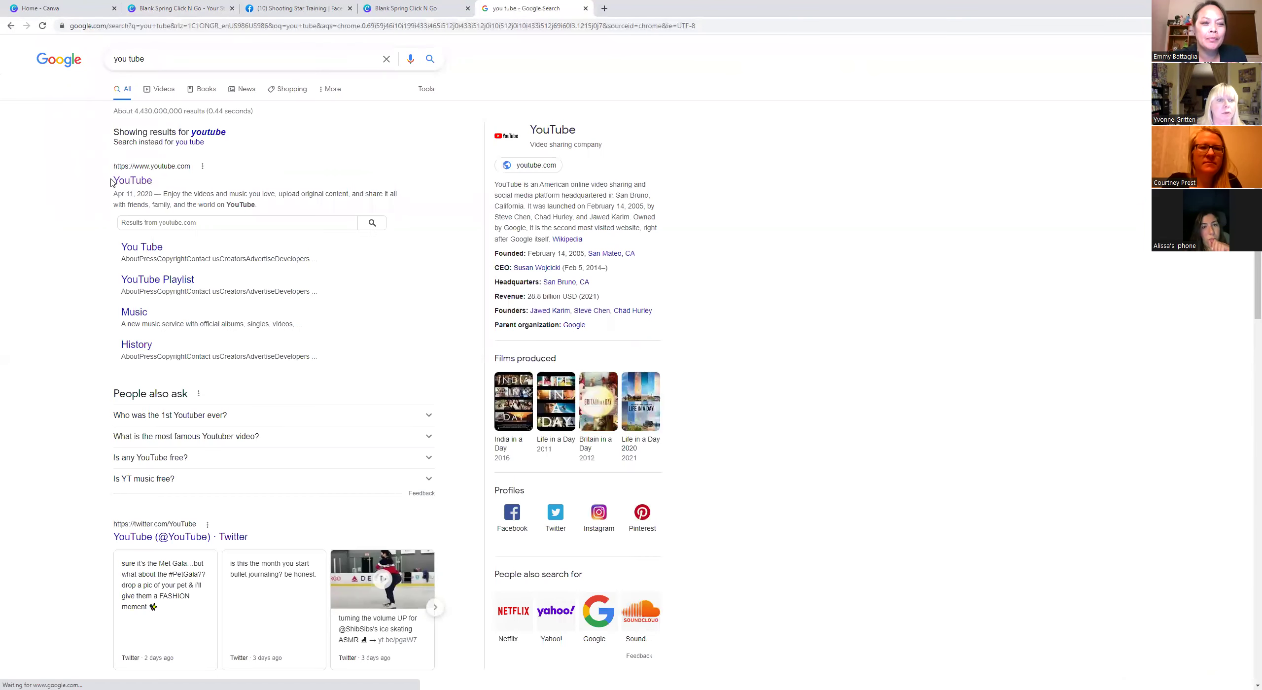
left_click(132, 172)
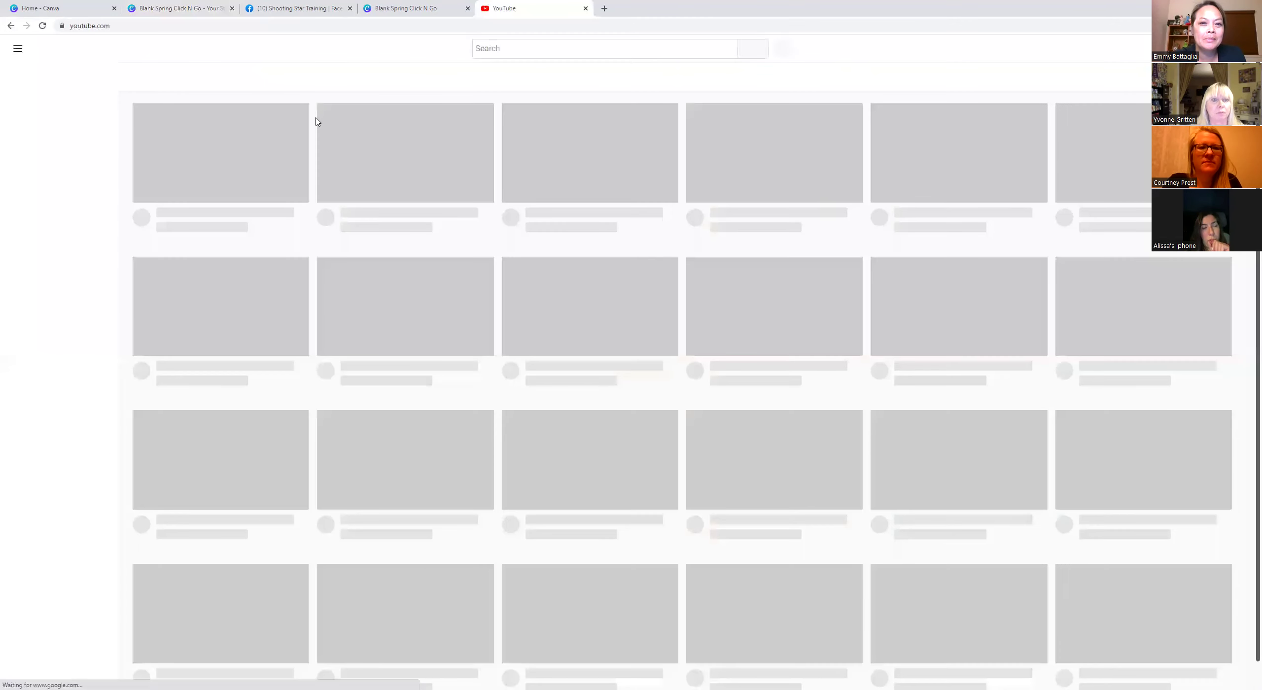
Search YouTube for 'scentsy channel' and open 'Scentsy Systems - What Fragrance System is Right for You?'.
left_click(519, 52)
type("scentsy")
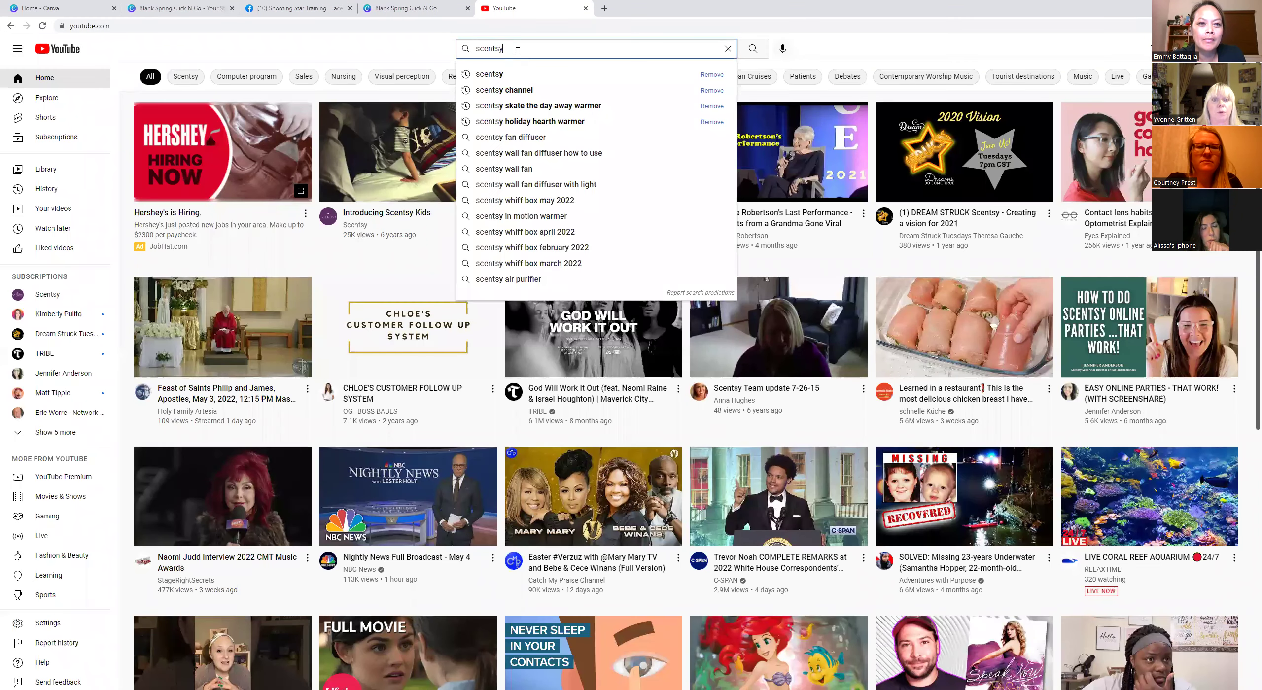
key("Return")
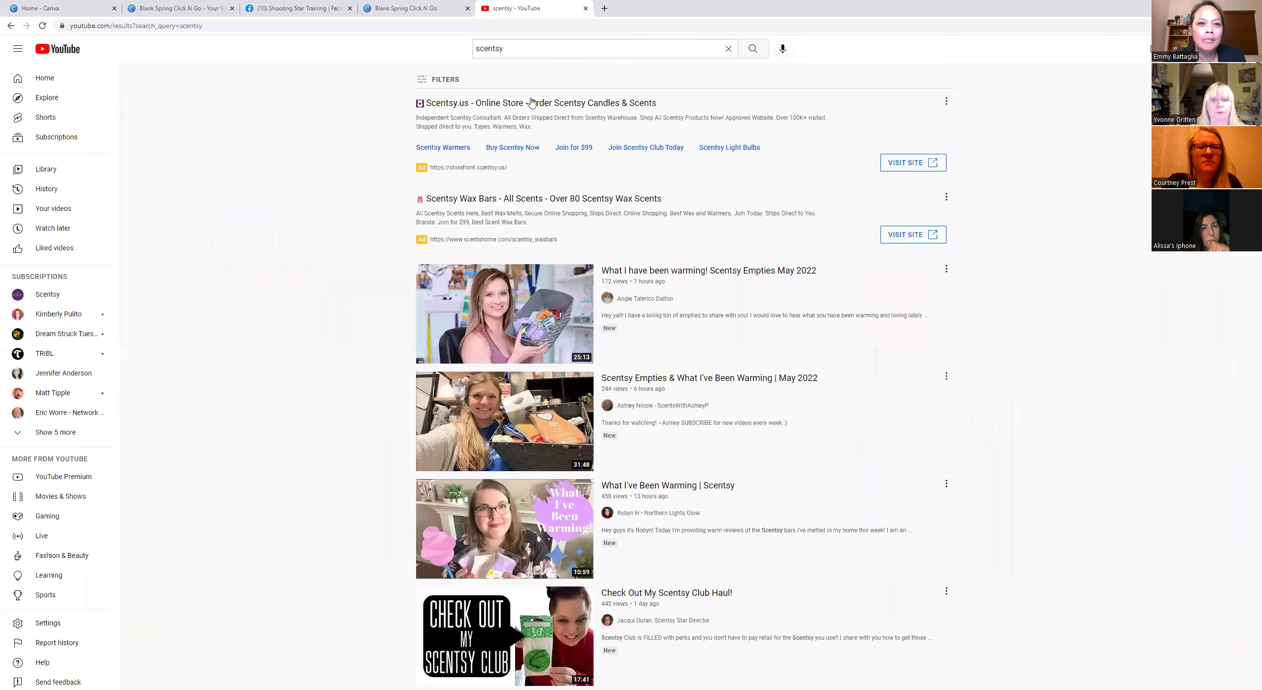
left_click(522, 48)
type("channel")
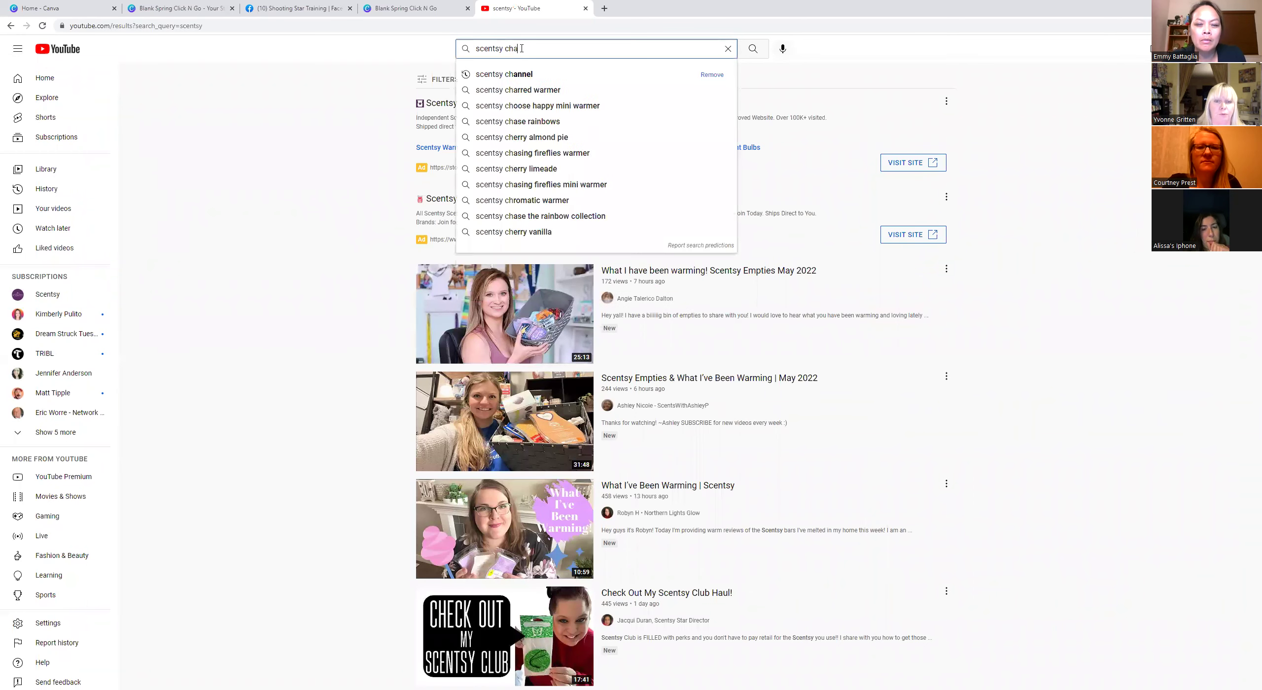
key("Return")
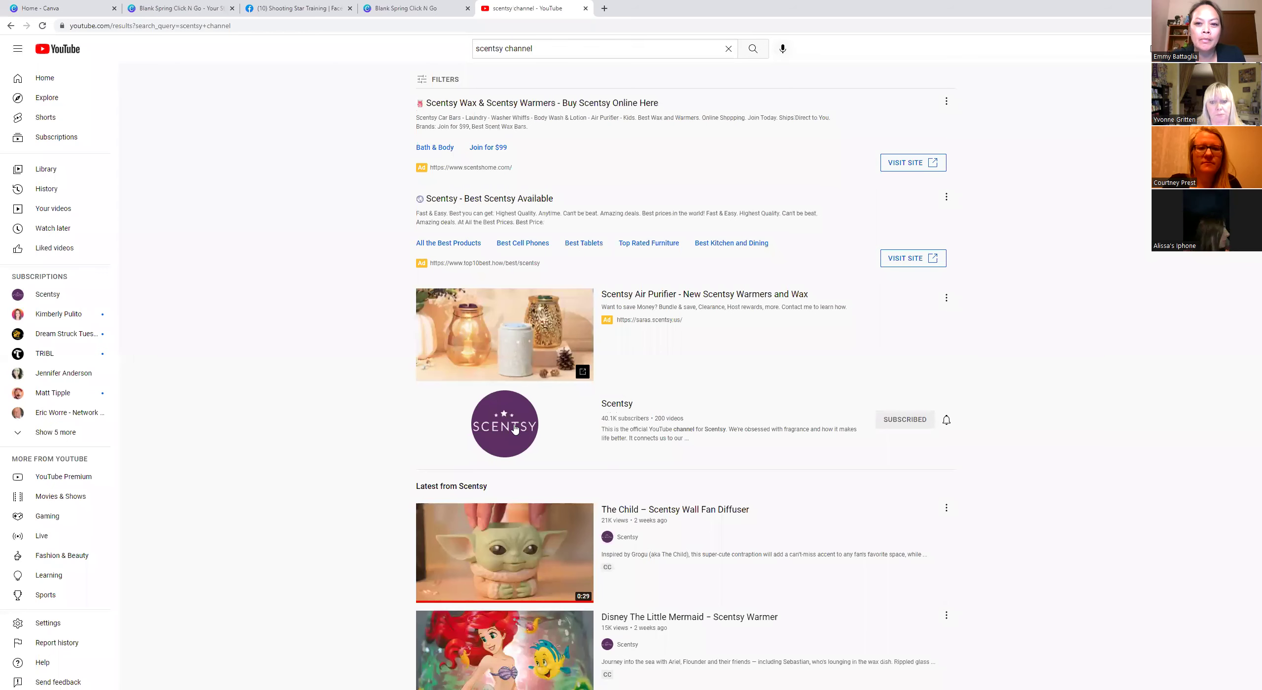
left_click(621, 296)
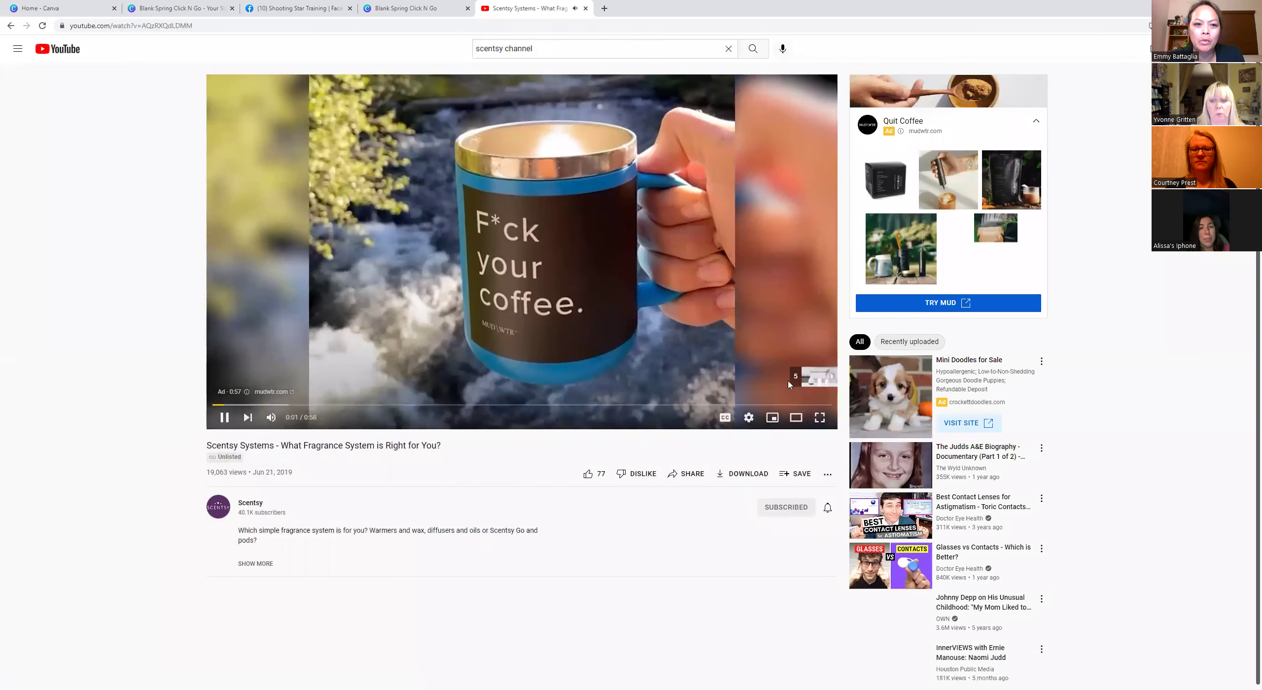
Pause the ad before the Scentsy video and select the video's web address.
left_click(224, 417)
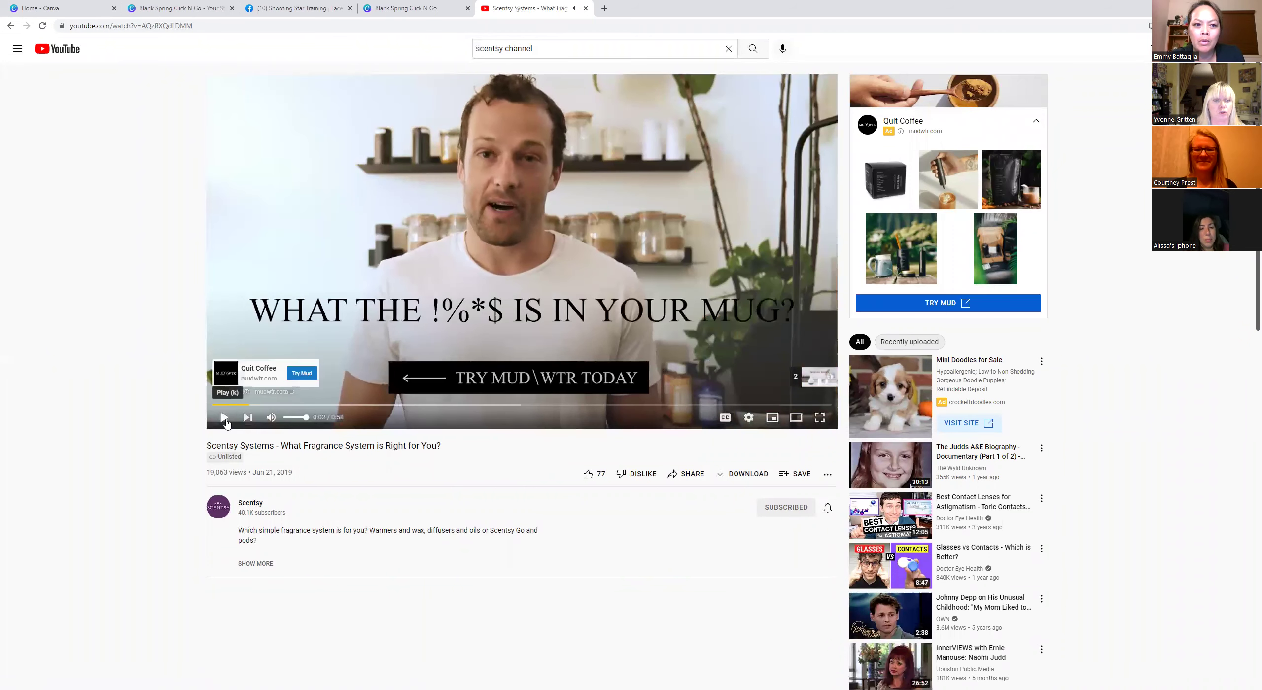
double_click(71, 25)
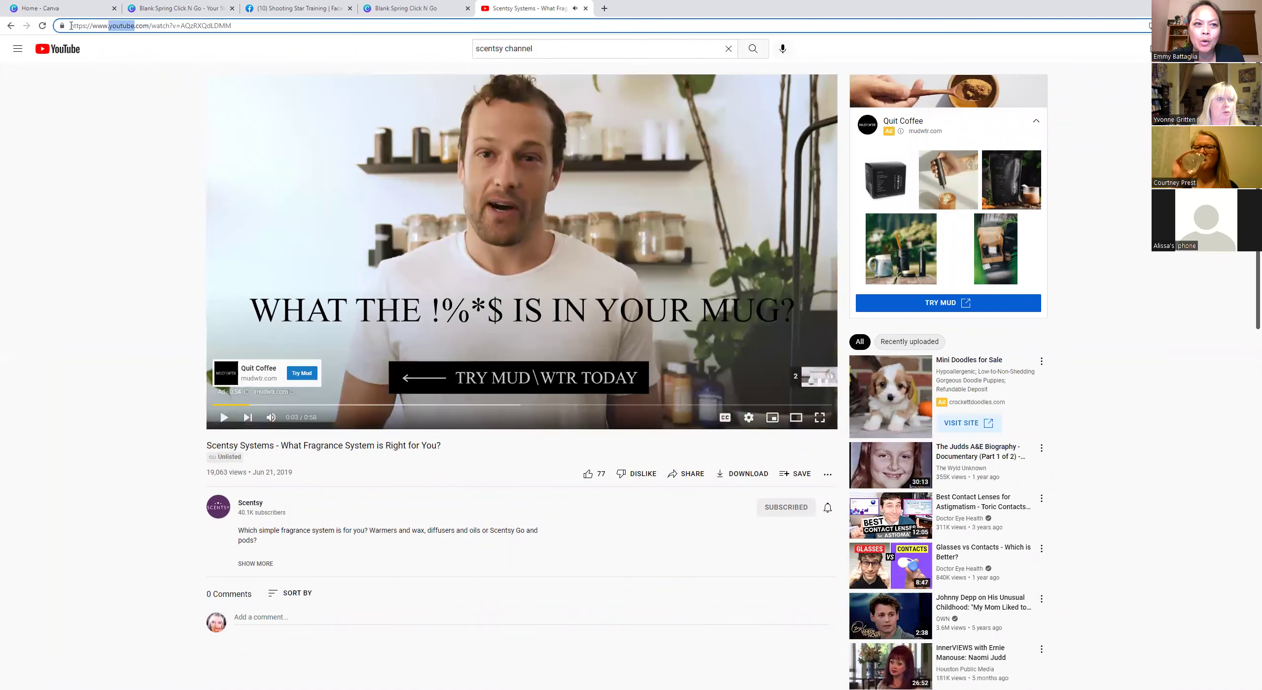
left_click_drag(70, 26, 372, 26)
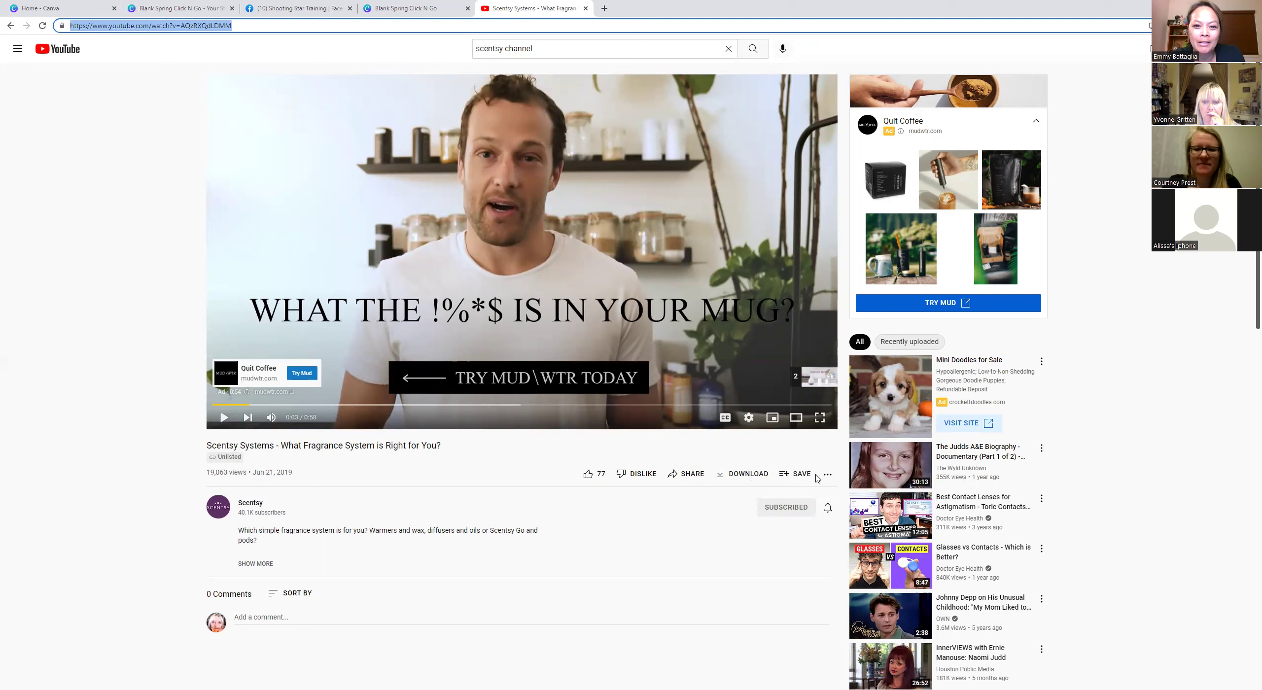
Copy the video's short youtu.be share link and return to the Home - Canva tab.
left_click(687, 475)
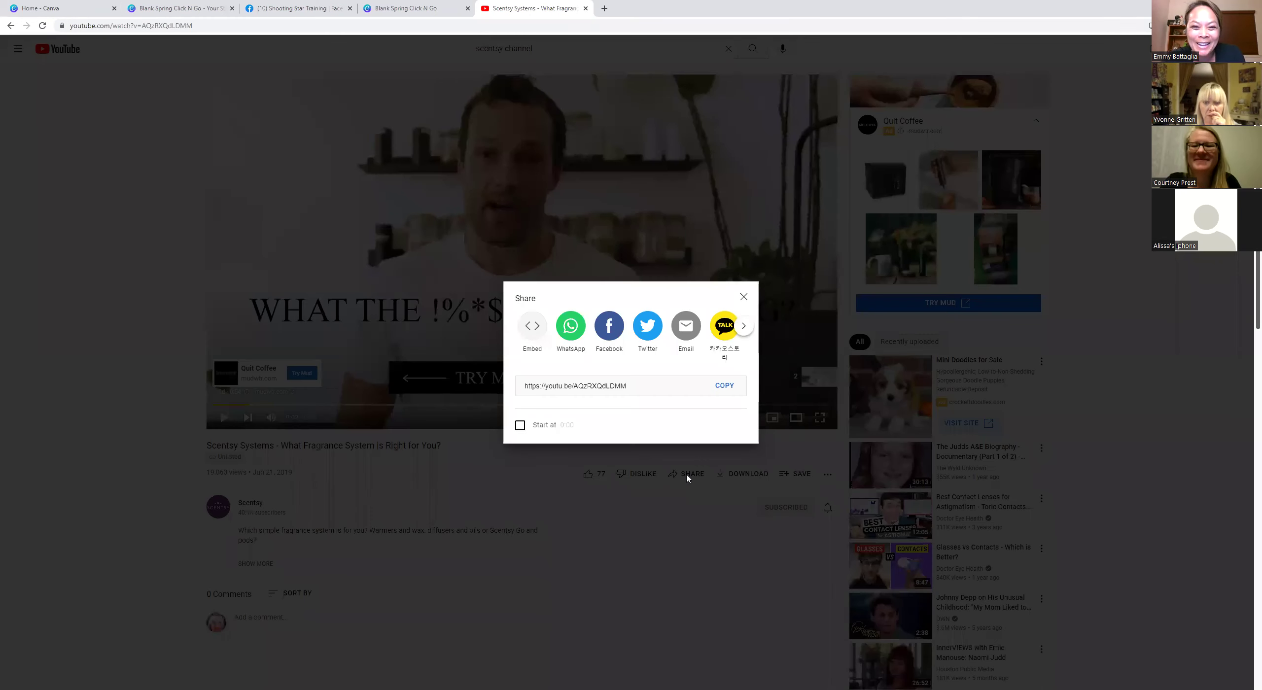
left_click(725, 386)
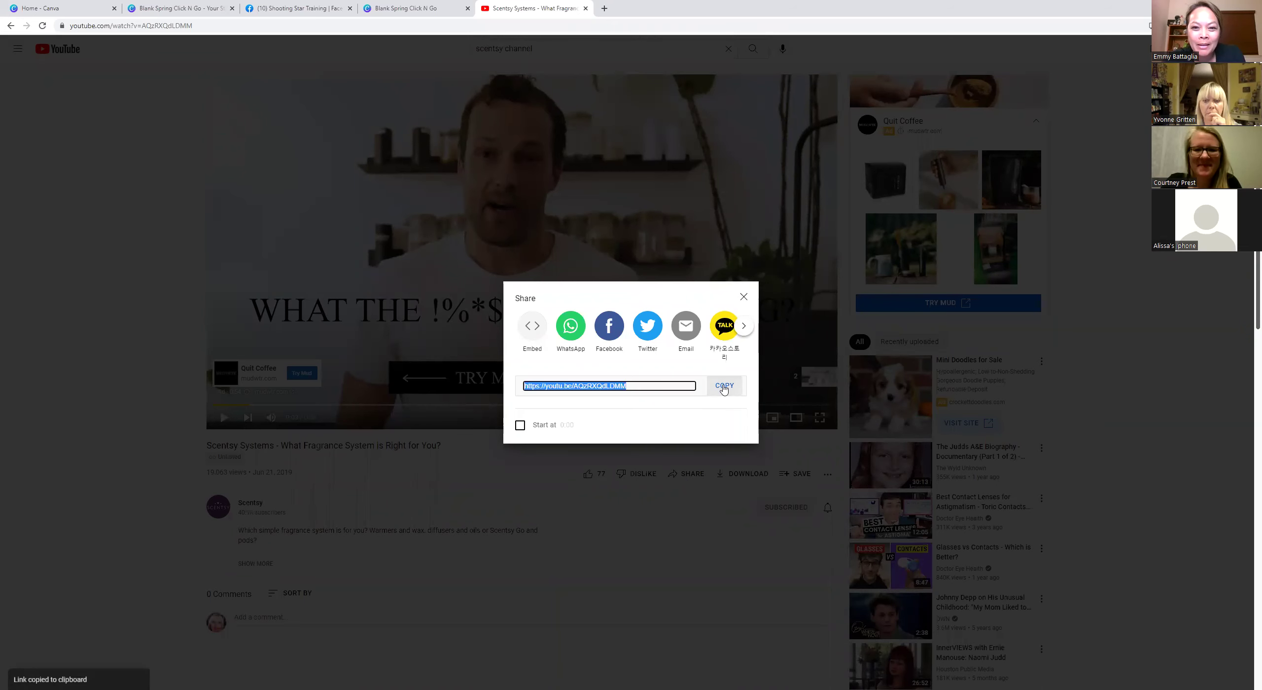
left_click(48, 11)
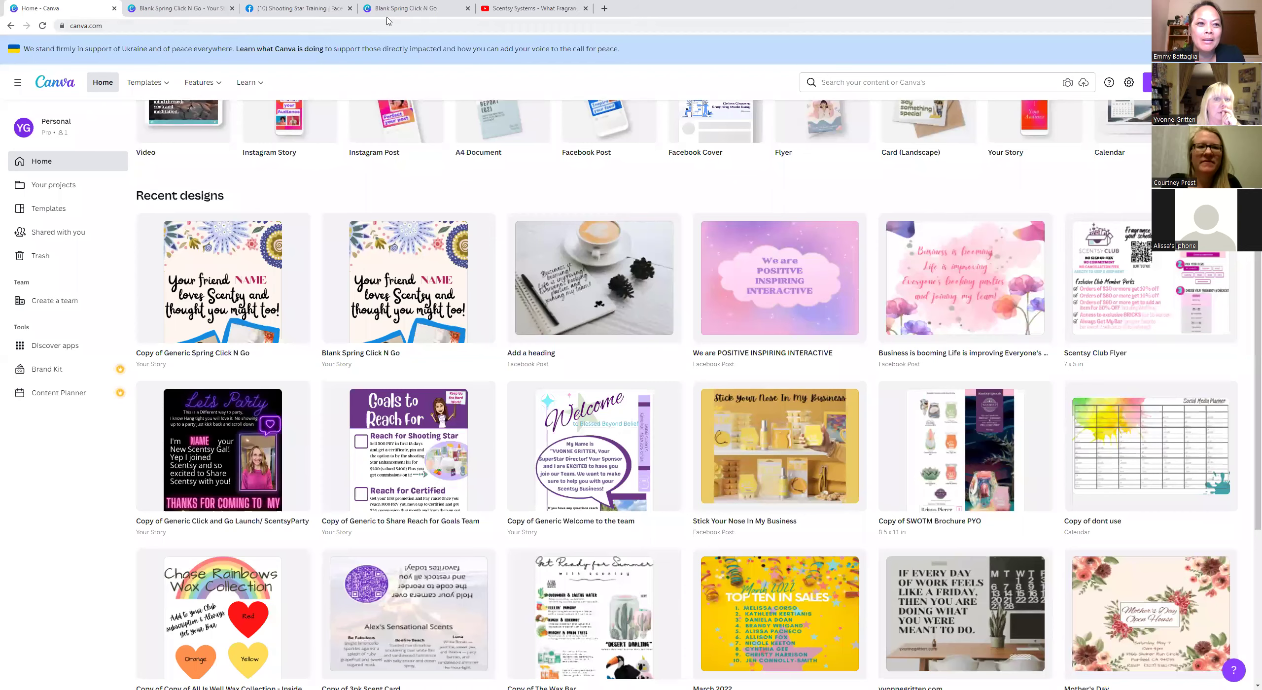
Back in the Blank Spring Click N Go editor, clear the old link from the YouTube search.
left_click(400, 9)
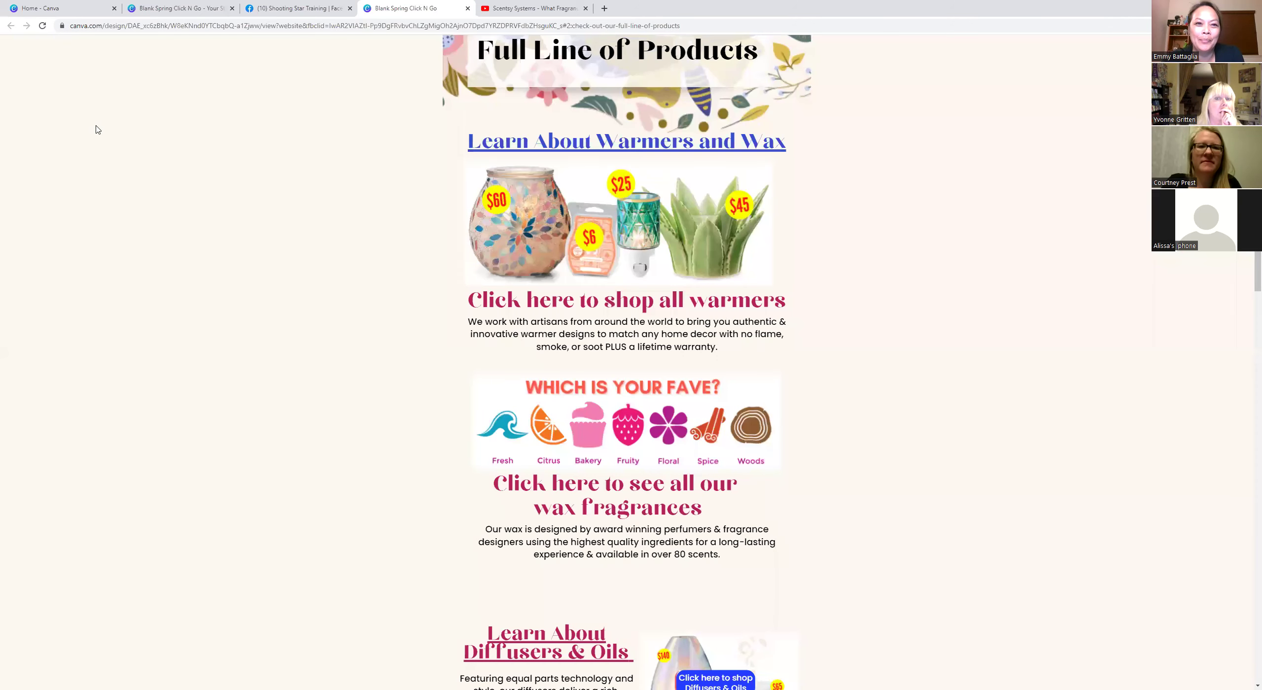
left_click(189, 11)
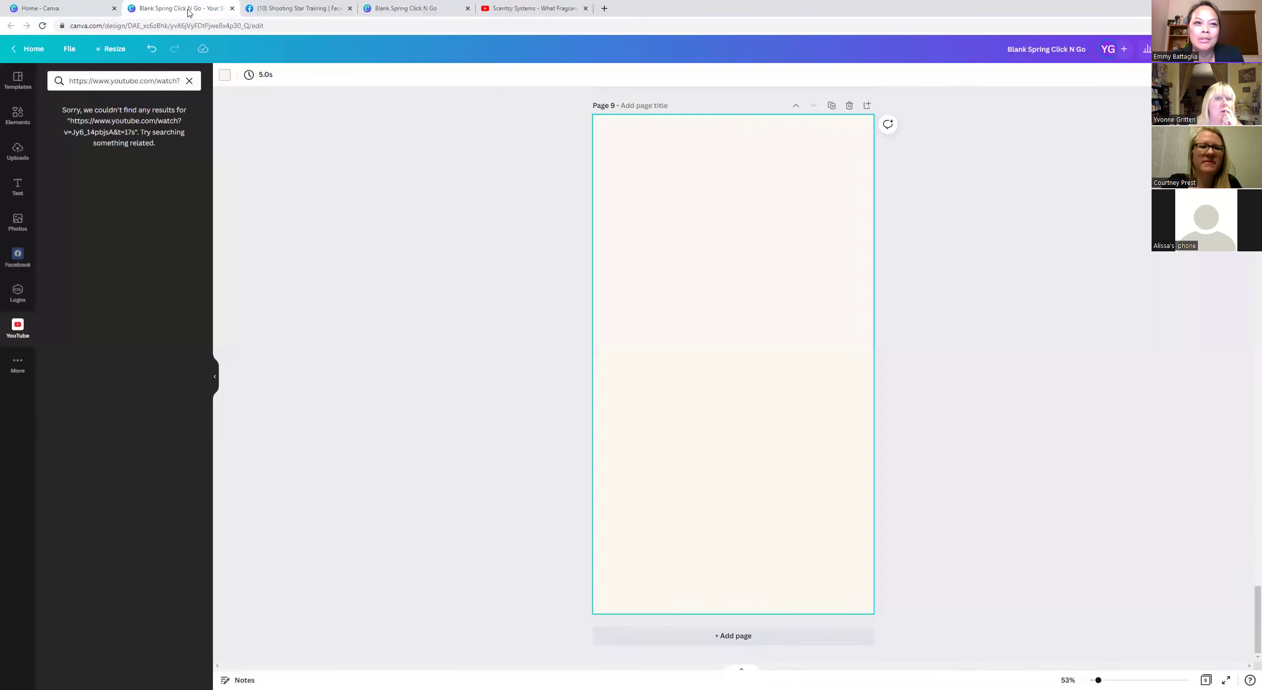
left_click(138, 75)
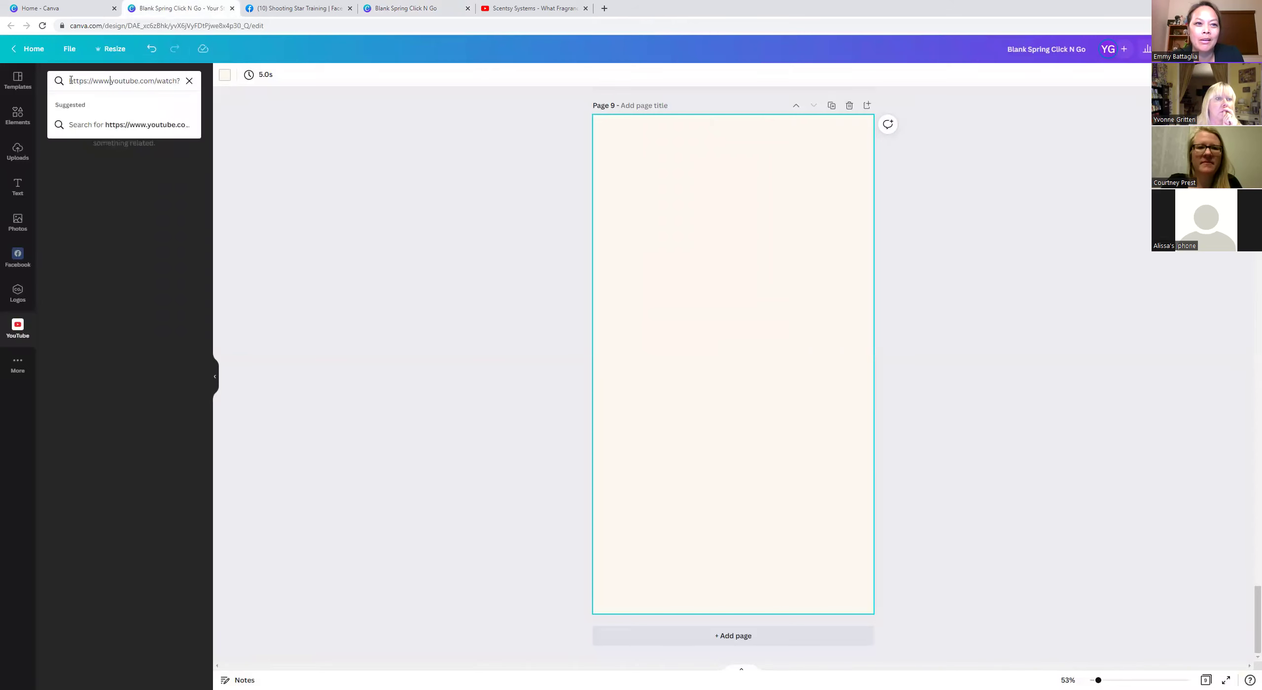
left_click_drag(138, 75, 196, 82)
left_click(189, 80)
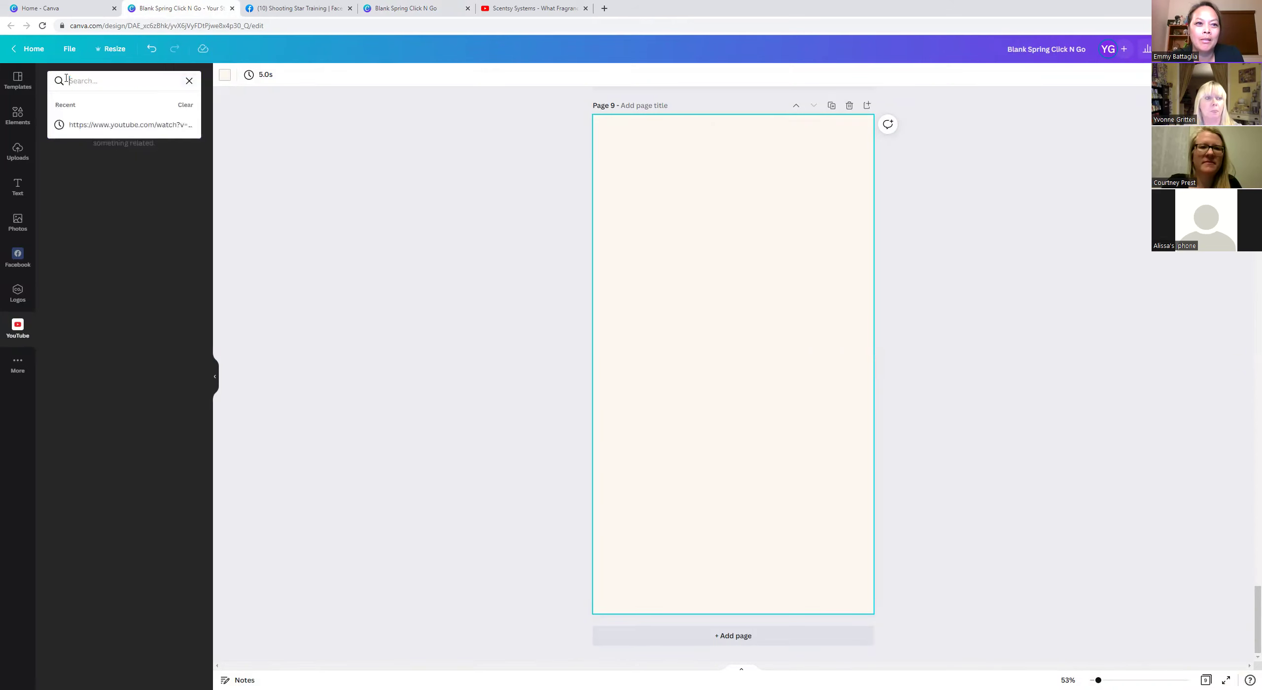
Search the YouTube app for the pasted youtu.be link, which finds no results.
right_click(91, 81)
left_click(116, 158)
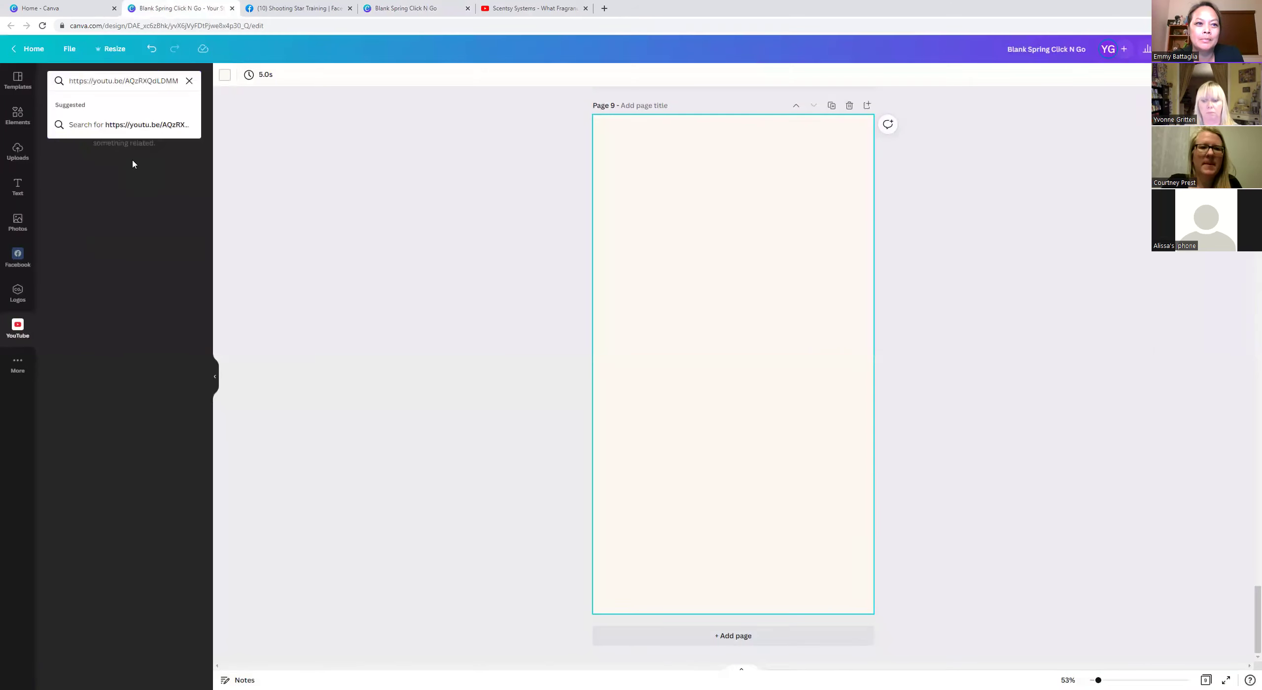
key("Return")
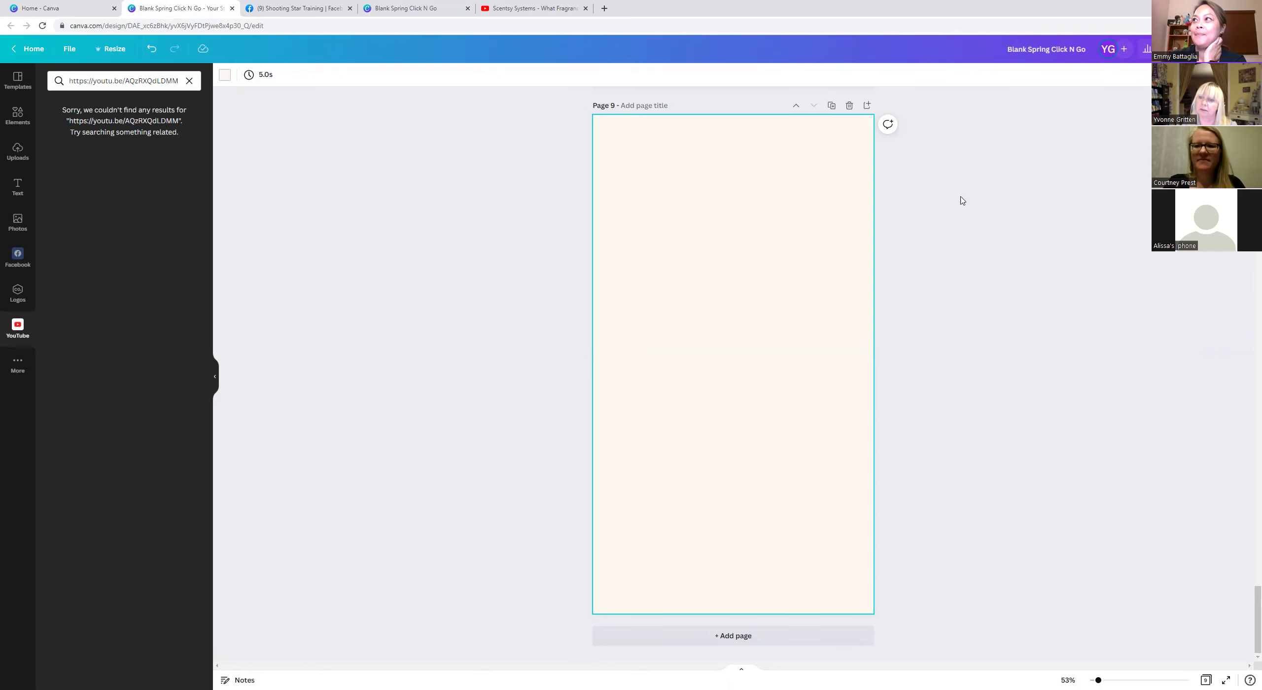
scroll(929, 205, "up", 20)
scroll(930, 206, "up", 20)
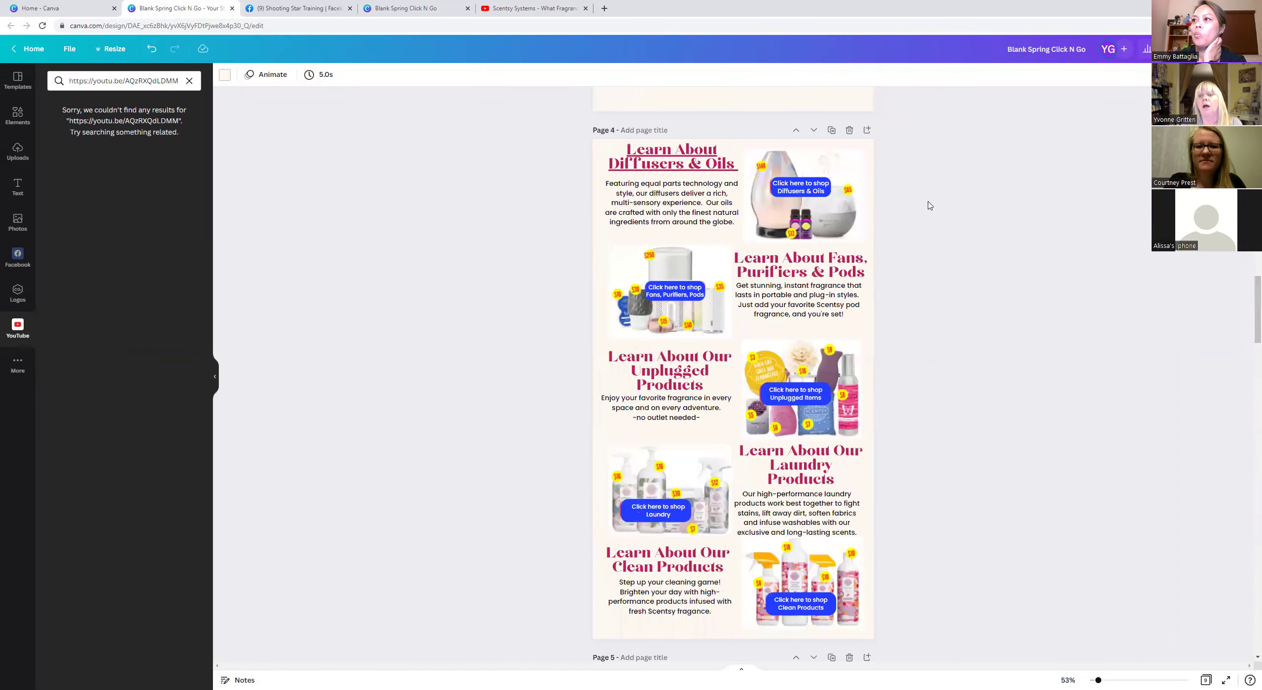
scroll(1059, 282, "up", 20)
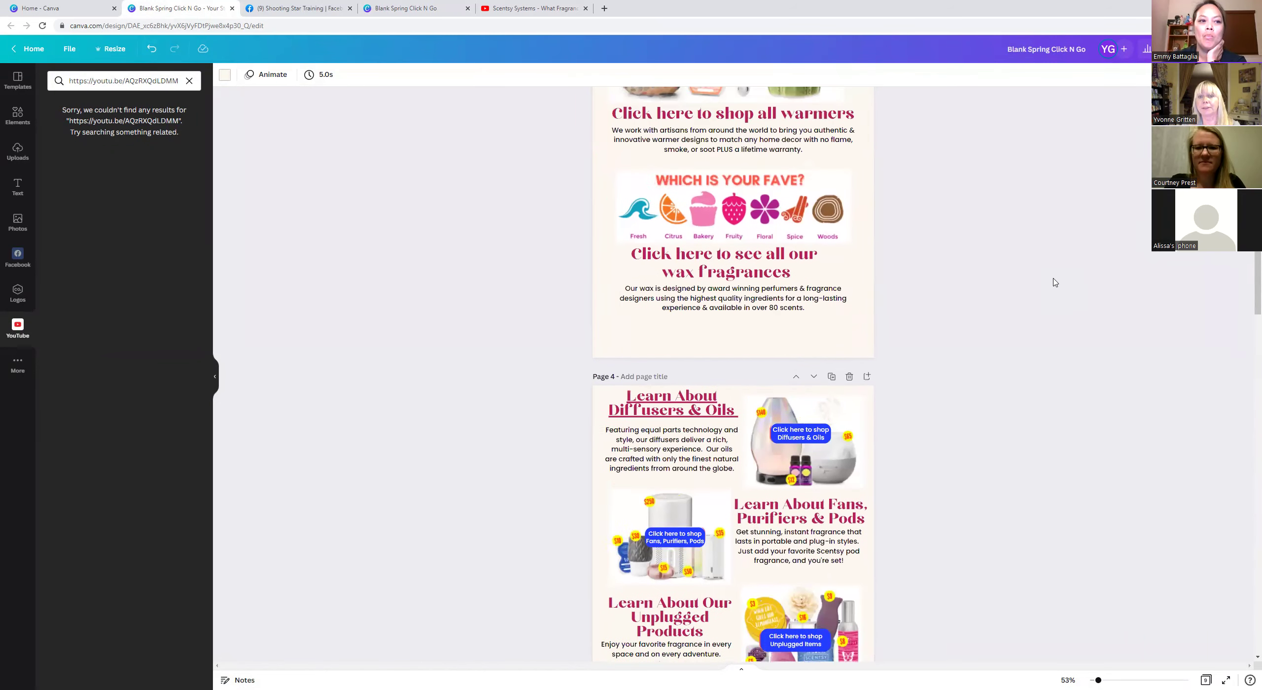